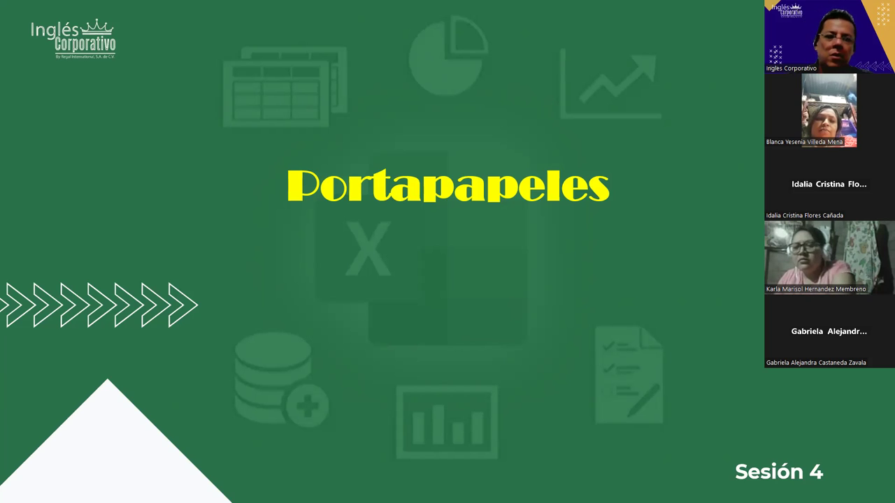
# Advance to the Objetivo slide, then switch to the Excel workbook Libro1
pyautogui.press('Right')
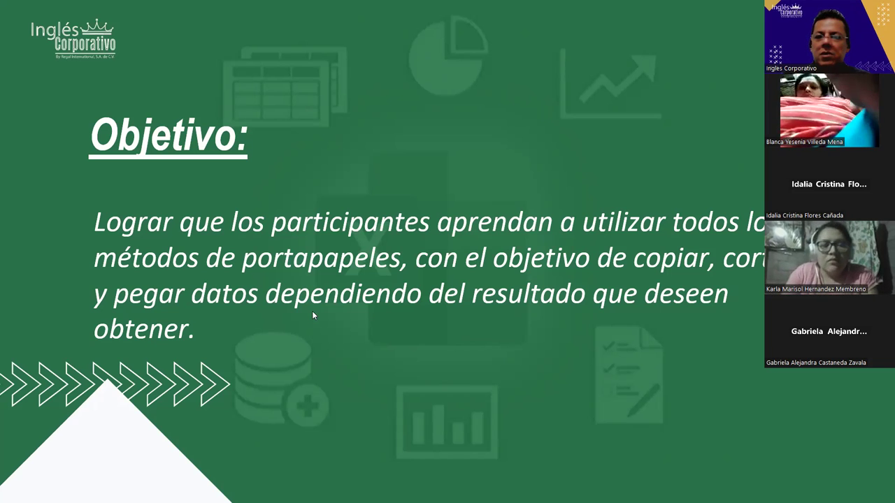
pyautogui.hotkey('alt', 'Tab')
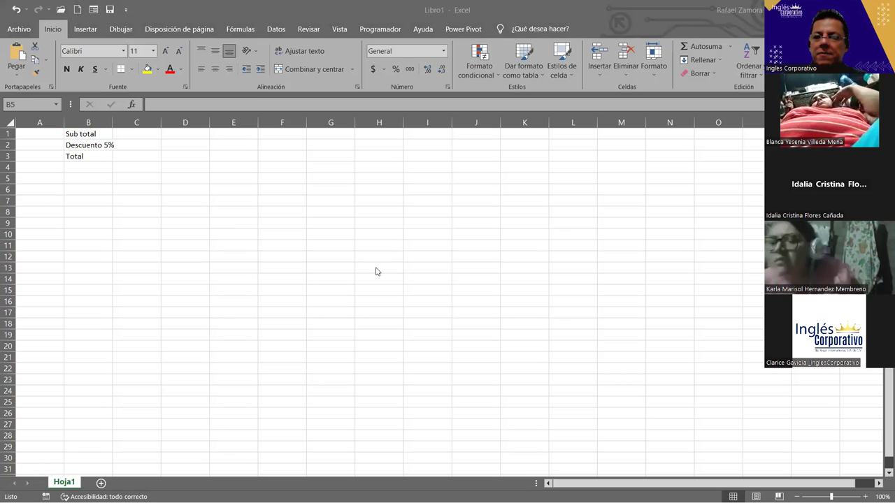
# Autofit column B to fit 'Descuento 5%' and copy the labels in B1:B3
pyautogui.click(111, 122)
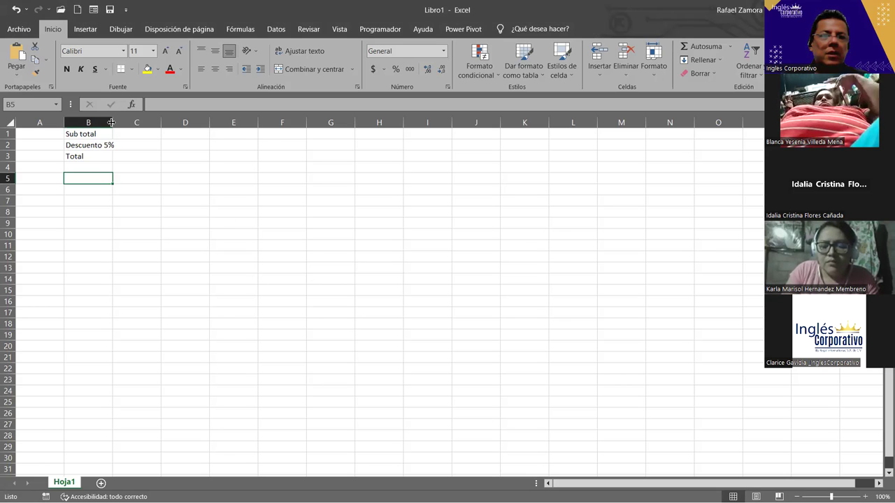
pyautogui.doubleClick(114, 122)
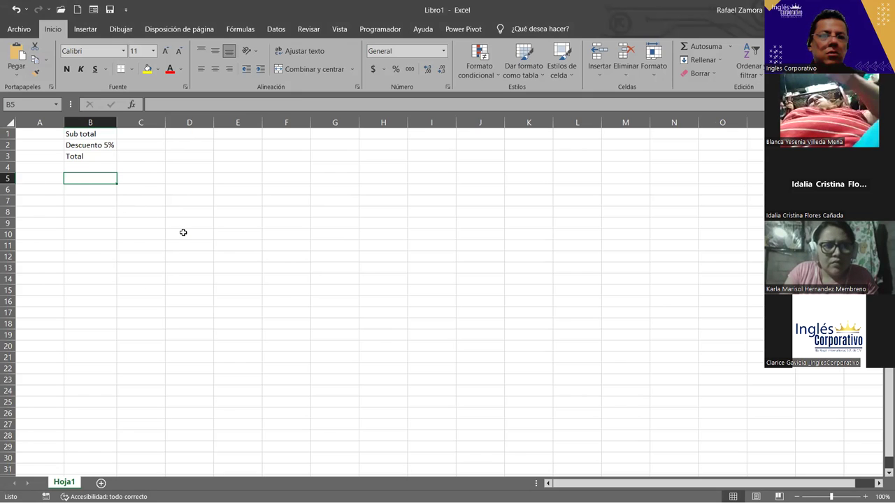
pyautogui.scroll(3, 183, 232)
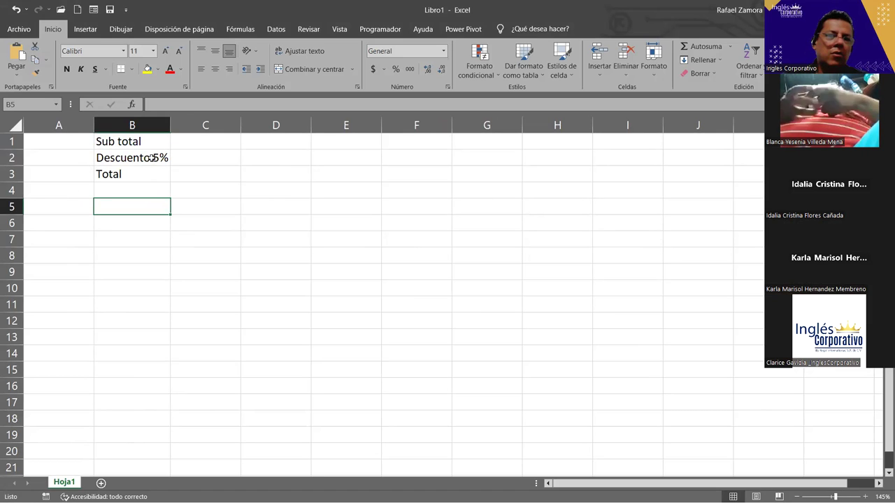
pyautogui.moveTo(122, 141); pyautogui.dragTo(135, 174)
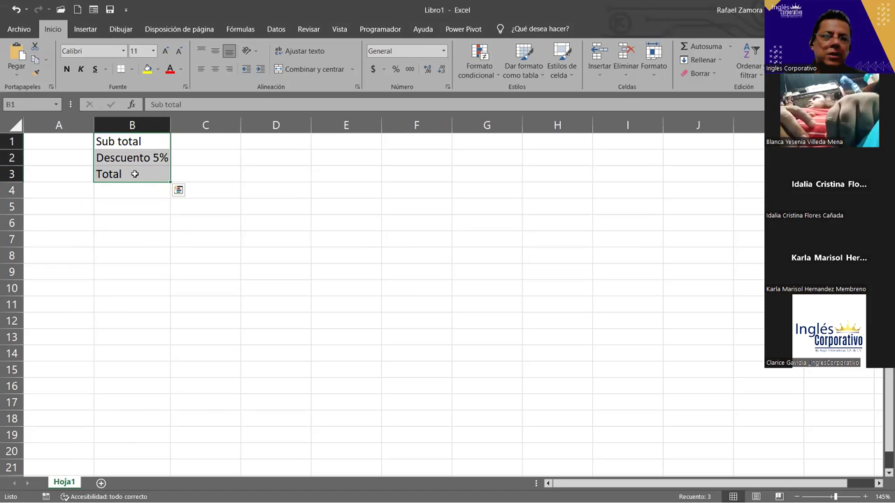
pyautogui.hotkey('ctrl', 'c')
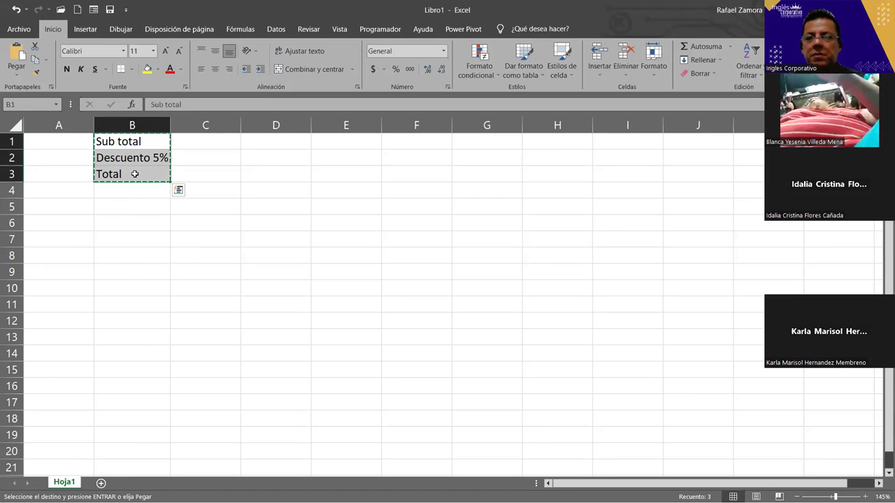
# Paste the labels into B7:B9 and relabel B8 as 'IVA 13%'
pyautogui.click(141, 238)
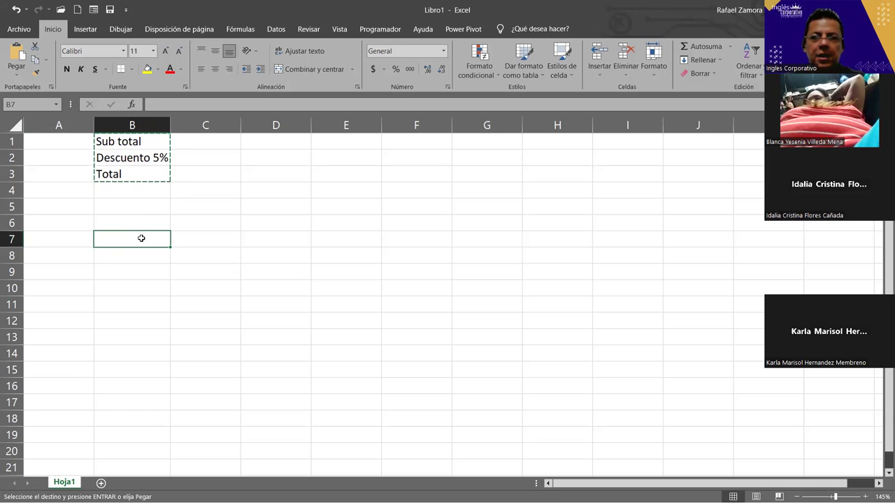
pyautogui.hotkey('ctrl', 'v')
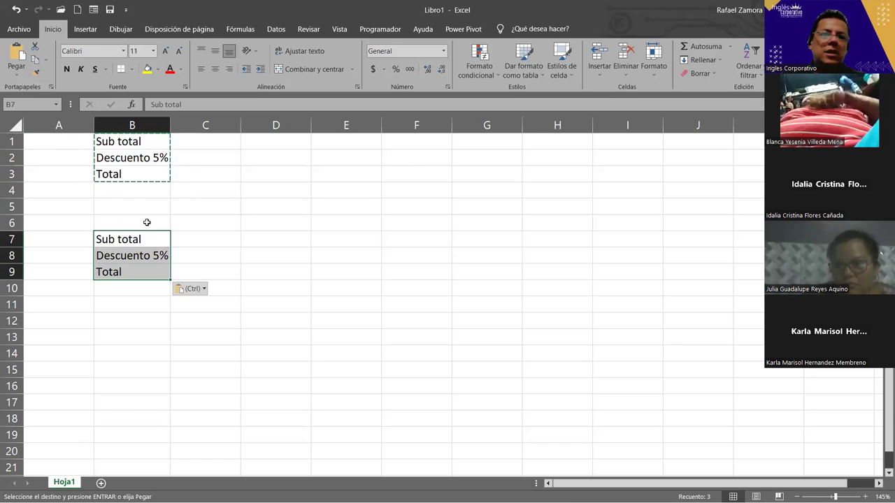
pyautogui.click(141, 255)
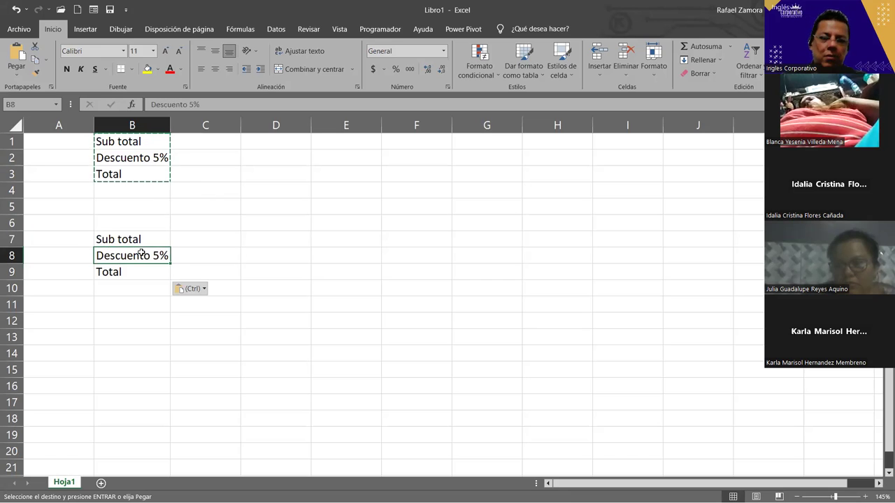
pyautogui.write('IVA')
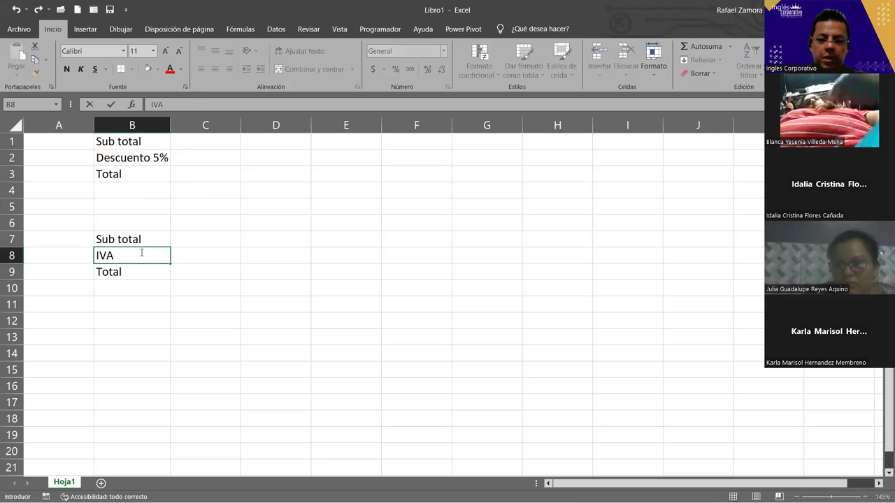
pyautogui.write(' 13%')
pyautogui.press('Return')
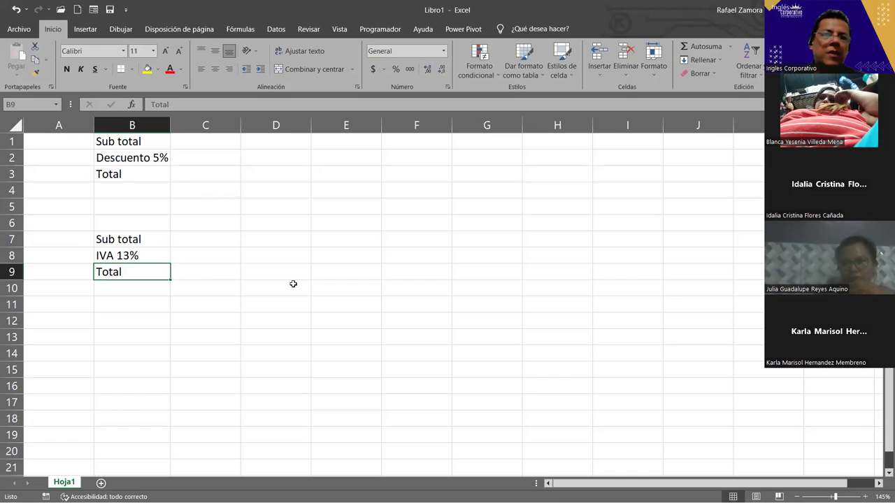
pyautogui.keyDown('ctrl'); pyautogui.scroll(1, 292, 284); pyautogui.keyUp('ctrl')
pyautogui.keyDown('ctrl'); pyautogui.scroll(1, 292, 284); pyautogui.keyUp('ctrl')
pyautogui.keyDown('ctrl'); pyautogui.scroll(1, 292, 284); pyautogui.keyUp('ctrl')
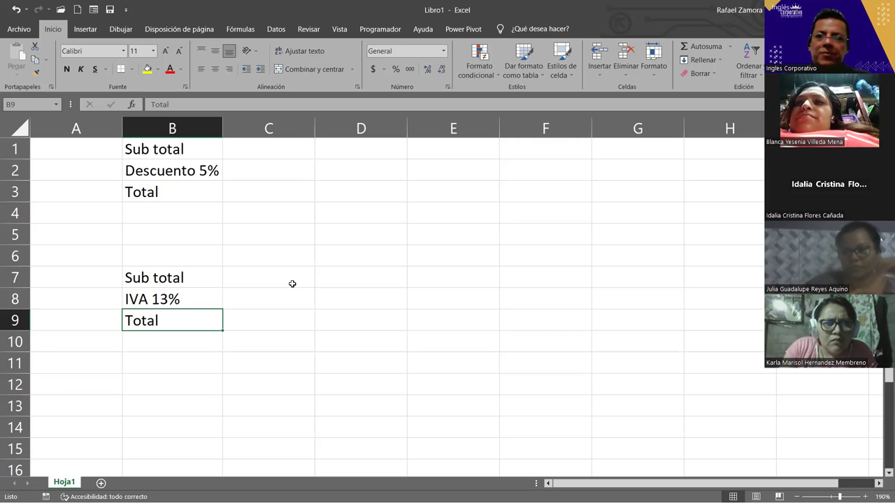
# Enter 250 in C1 and format it as accounting currency, showing $ 250.00
pyautogui.click(306, 233)
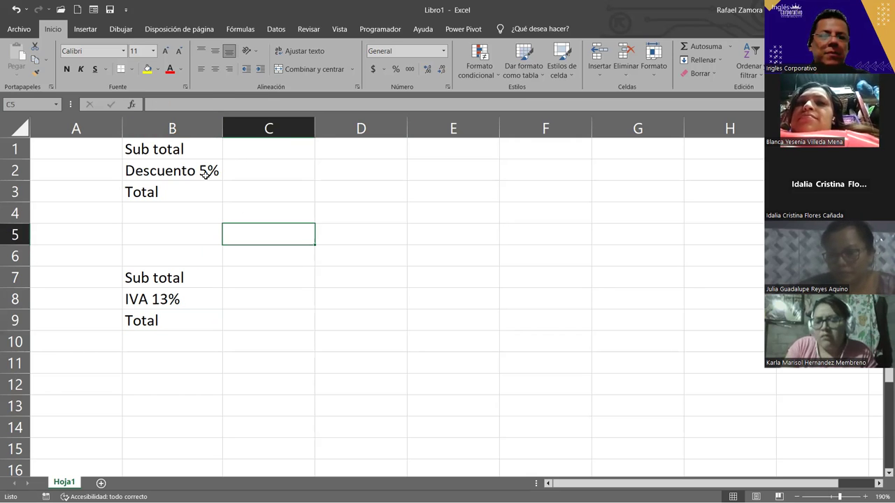
pyautogui.click(262, 152)
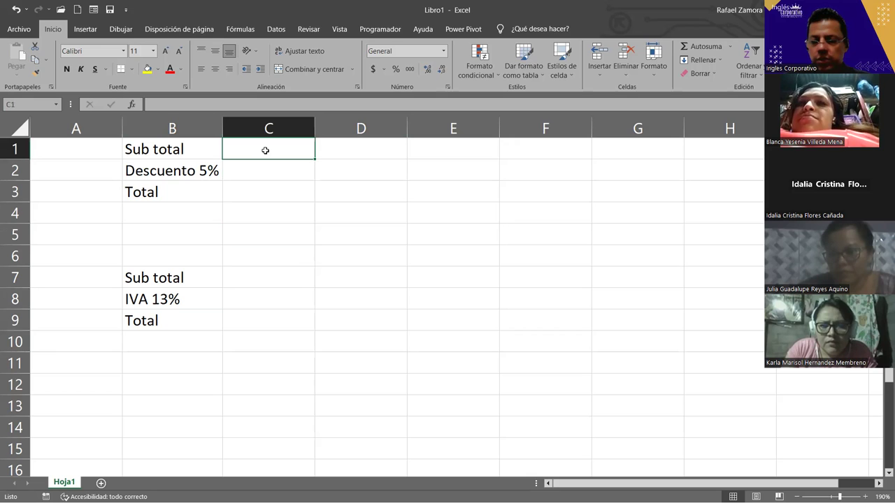
pyautogui.write('250')
pyautogui.press('Return')
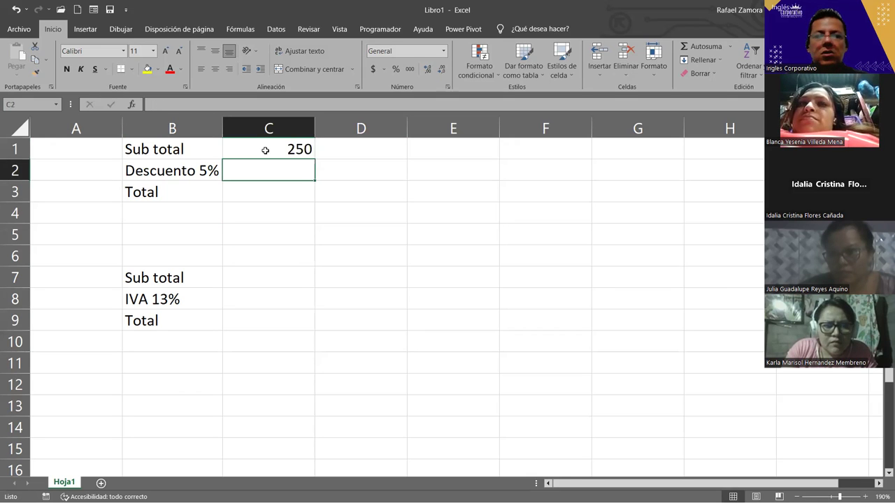
pyautogui.click(266, 150)
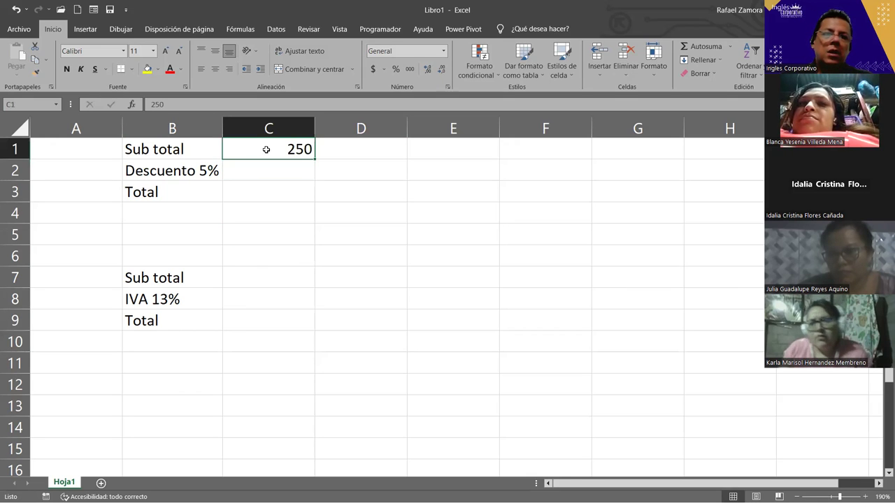
pyautogui.click(371, 70)
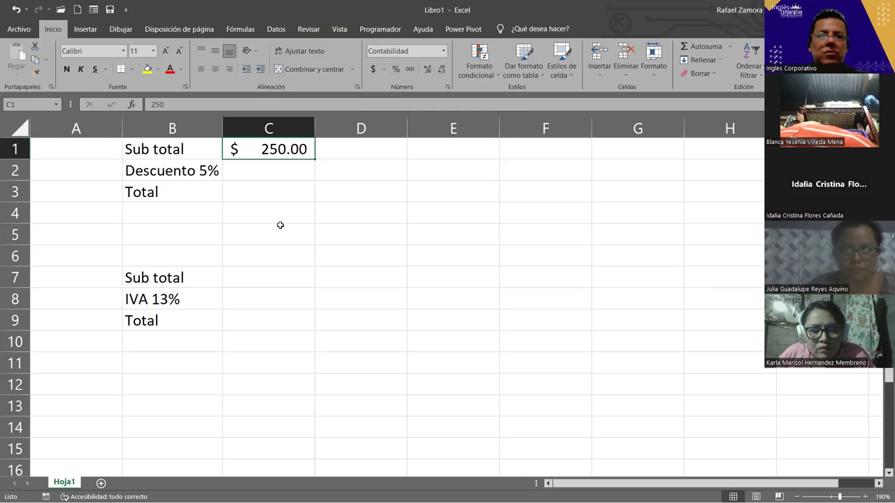
pyautogui.press('Down')
pyautogui.press('Down')
pyautogui.press('Down')
pyautogui.click(281, 149)
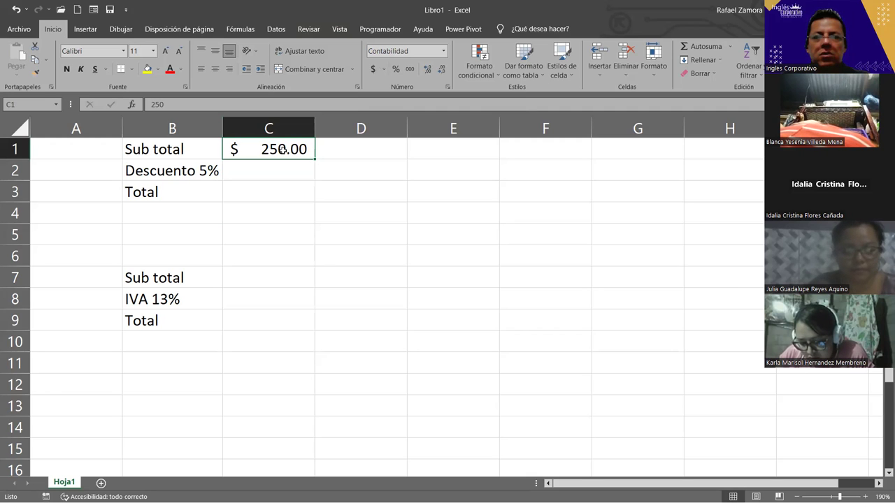
pyautogui.click(291, 167)
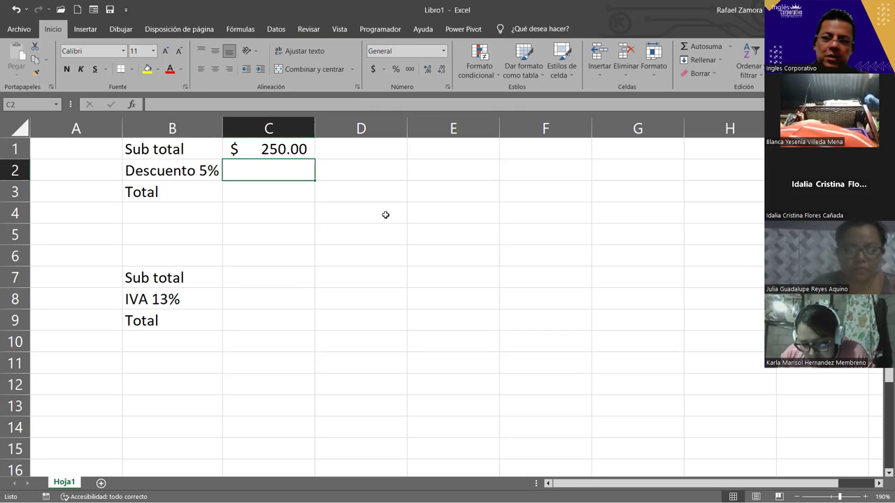
# Enter the discount formula =C1*B2 in C2
pyautogui.write('=')
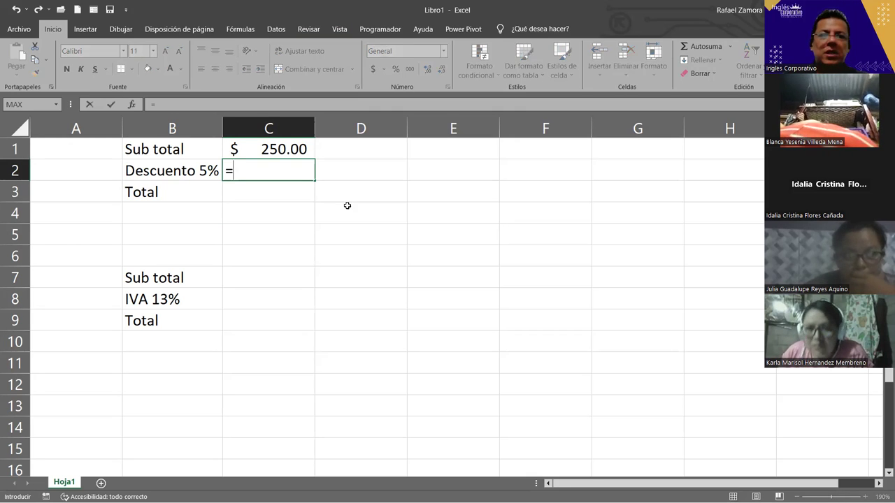
pyautogui.click(280, 148)
pyautogui.write('*')
pyautogui.click(200, 176)
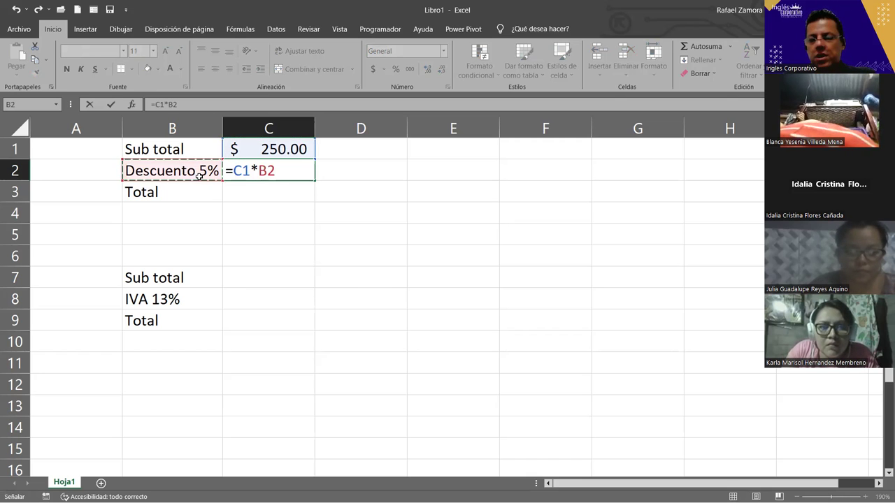
pyautogui.press('Return')
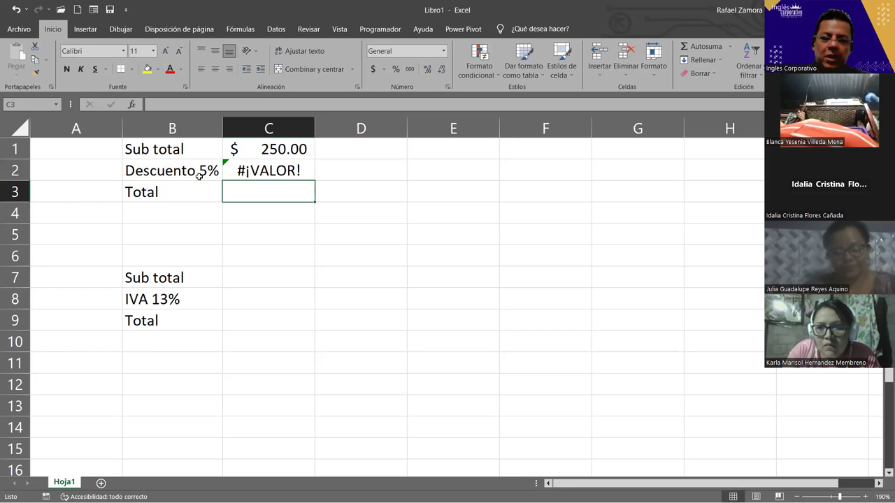
# Enter the total formula =C1-C2 in C3; both cells show #¡VALOR!
pyautogui.write('=')
pyautogui.click(267, 145)
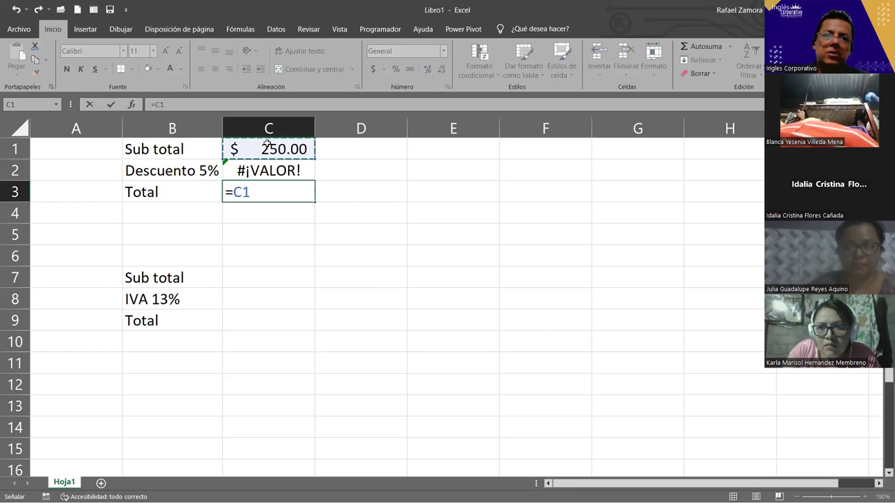
pyautogui.write('-')
pyautogui.click(299, 167)
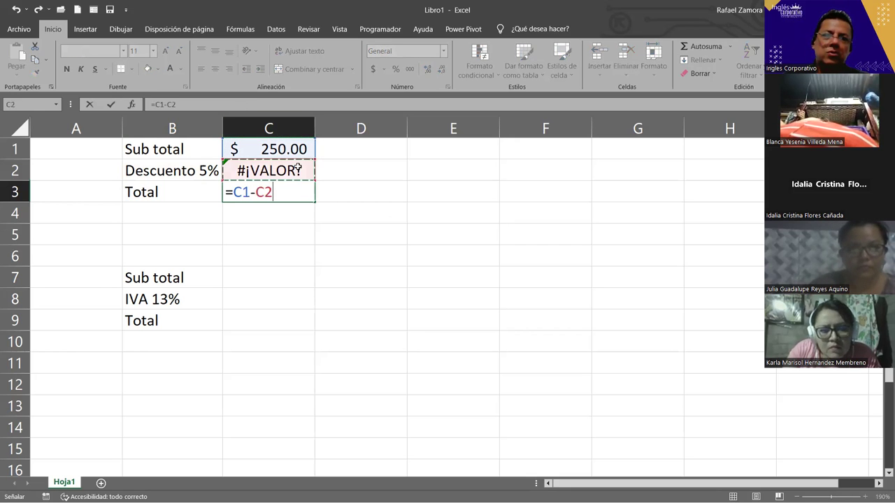
pyautogui.hotkey('ctrl', 'Return')
pyautogui.press('Return')
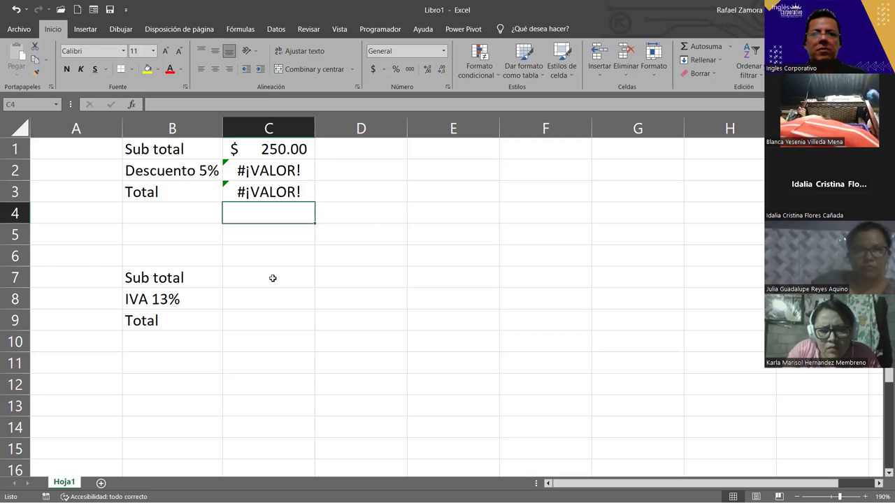
# Copy C1 into C7, then undo the currency-formatted paste
pyautogui.click(284, 149)
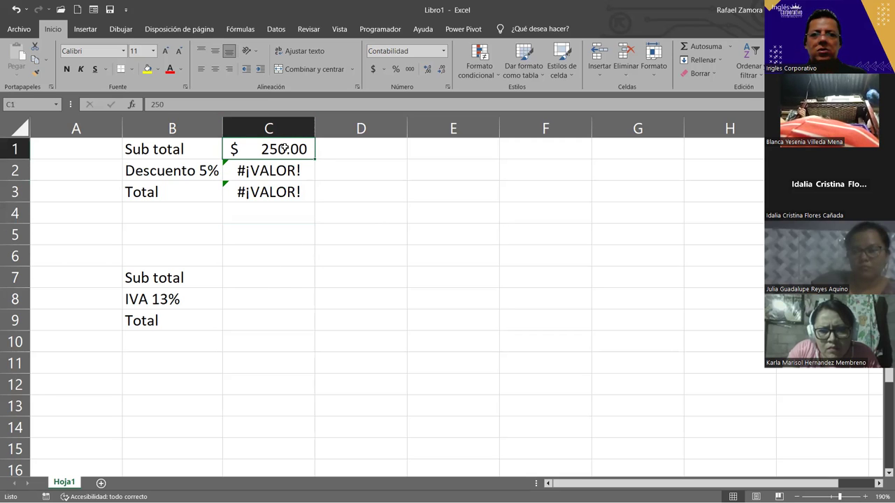
pyautogui.hotkey('ctrl', 'c')
pyautogui.click(260, 277)
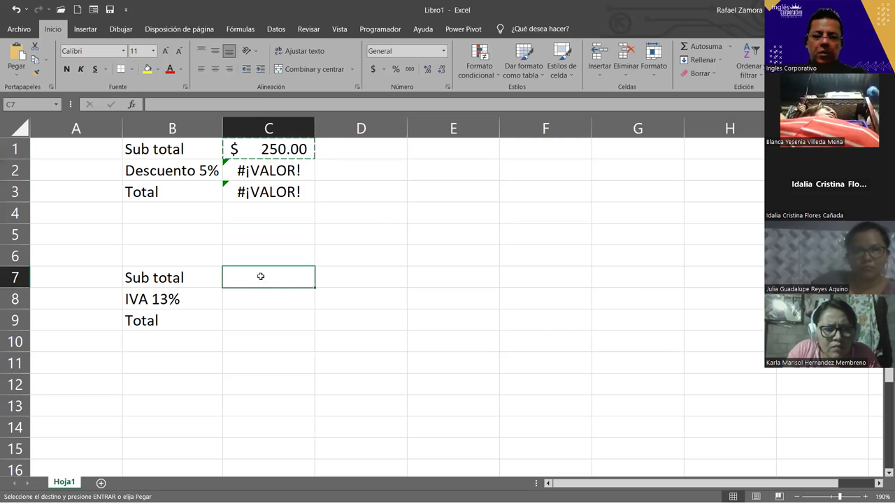
pyautogui.hotkey('ctrl', 'v')
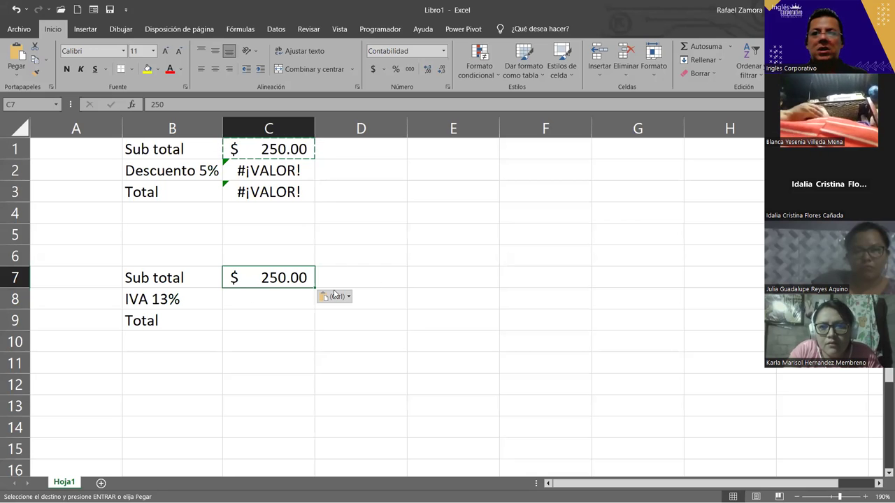
pyautogui.hotkey('ctrl', 'z')
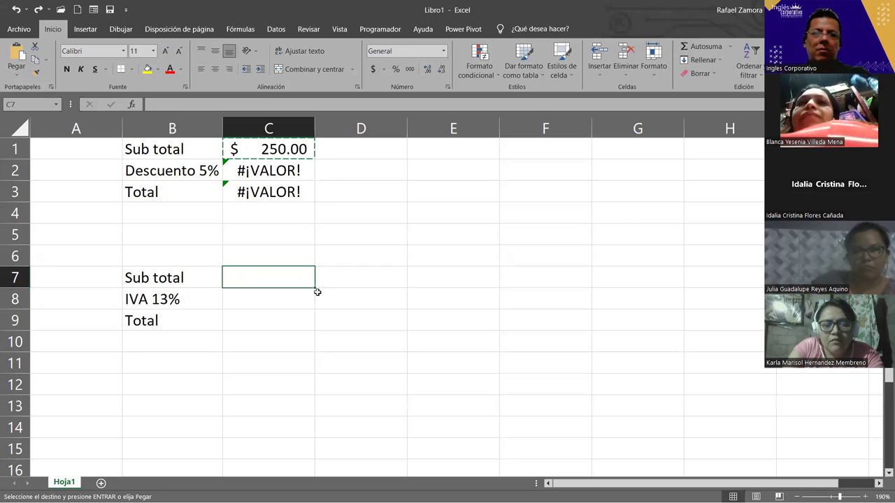
# Paste only the value 250 from C1 into C7 using Paste Options > Valores
pyautogui.click(314, 312)
pyautogui.click(295, 155)
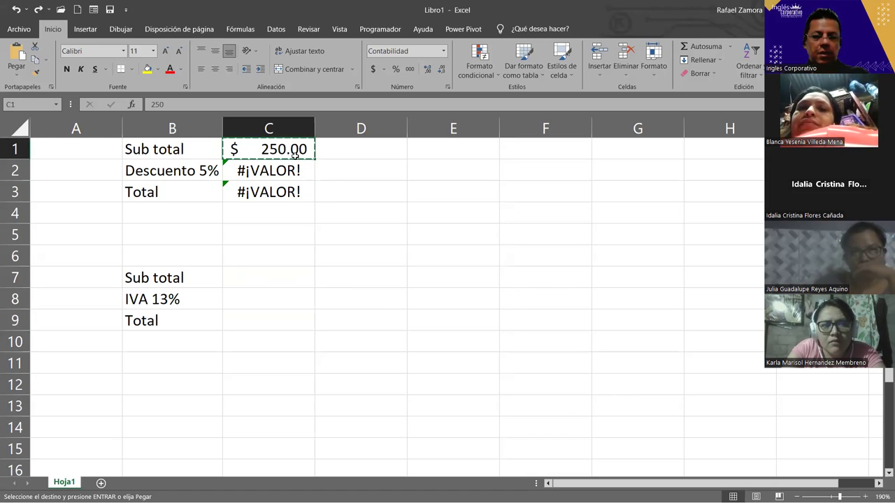
pyautogui.click(254, 279)
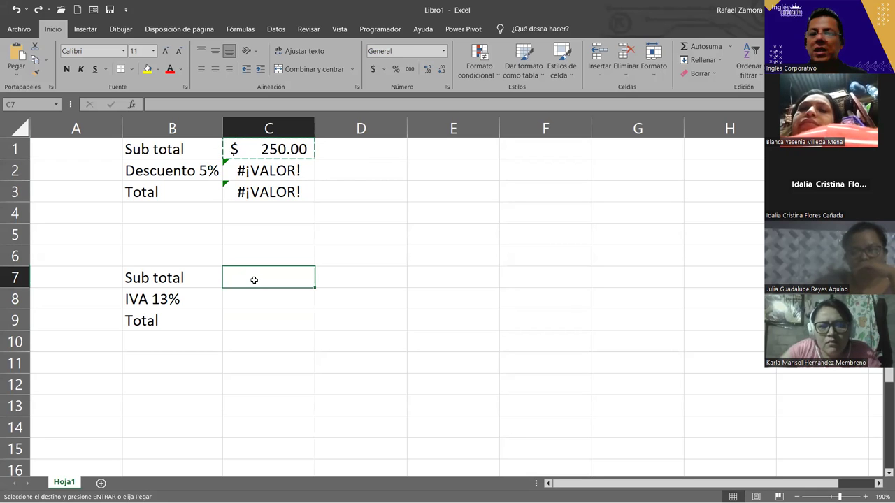
pyautogui.rightClick(255, 281)
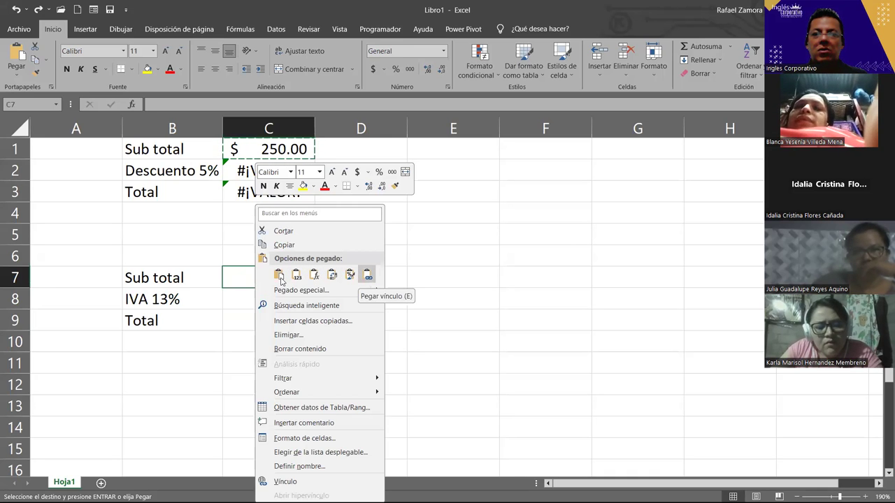
pyautogui.click(297, 276)
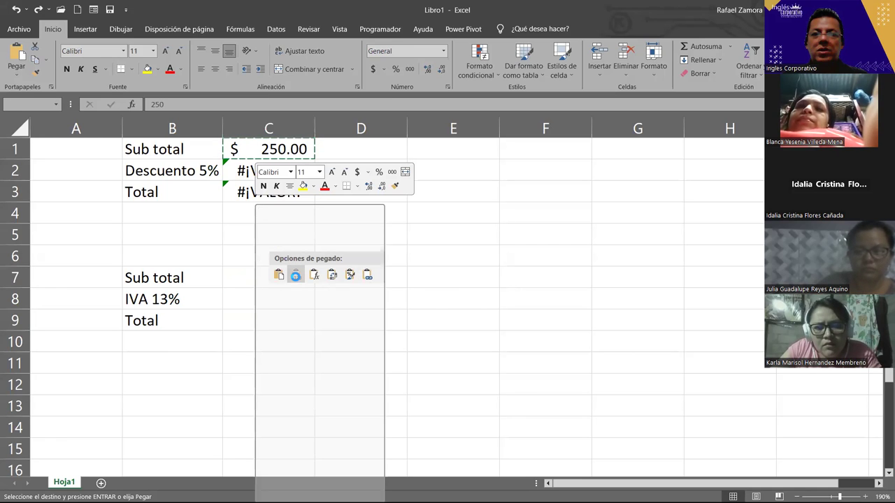
pyautogui.click(297, 275)
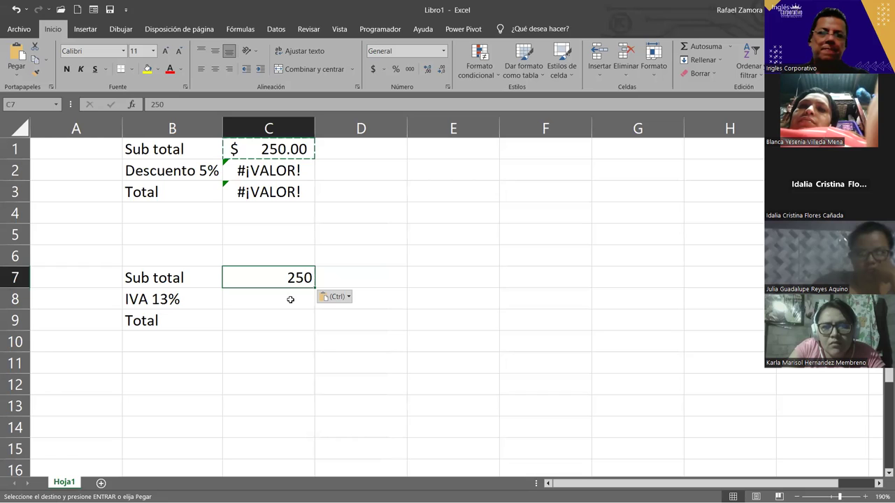
pyautogui.click(173, 147)
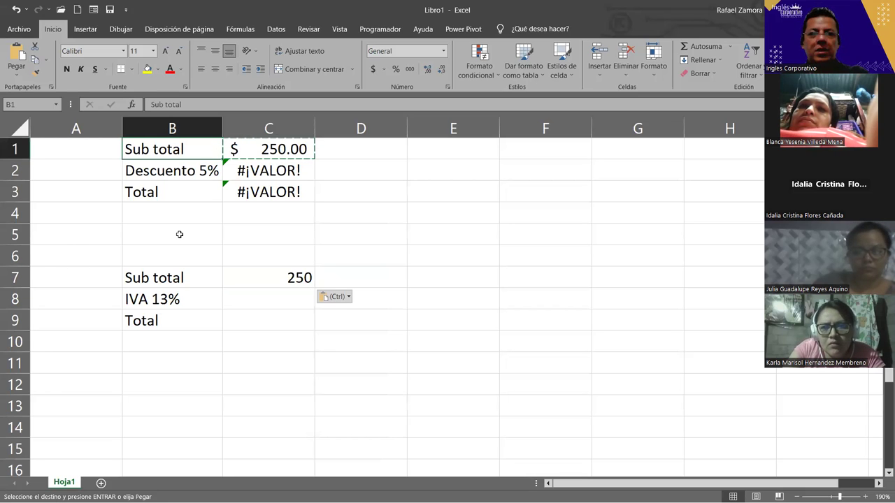
# Make the Sub total label in B1 bold and italic
pyautogui.hotkey('ctrl', 'n')
pyautogui.hotkey('ctrl', 'k')
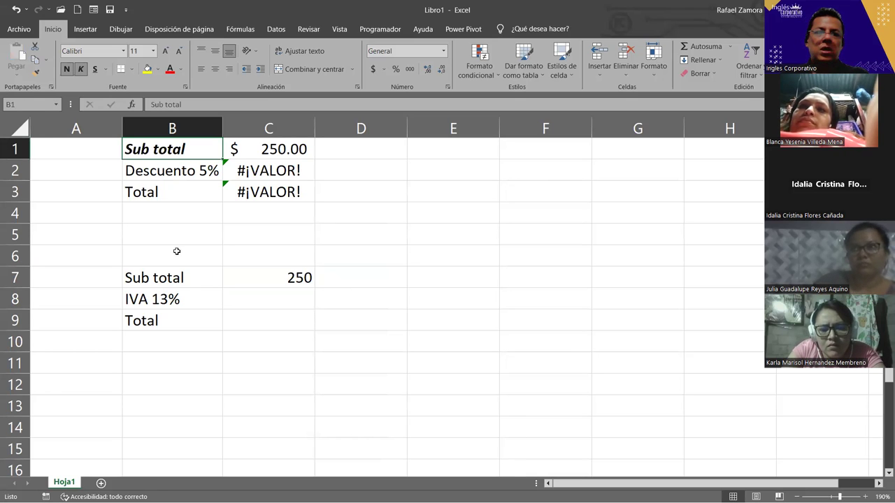
pyautogui.moveTo(177, 278); pyautogui.dragTo(175, 323)
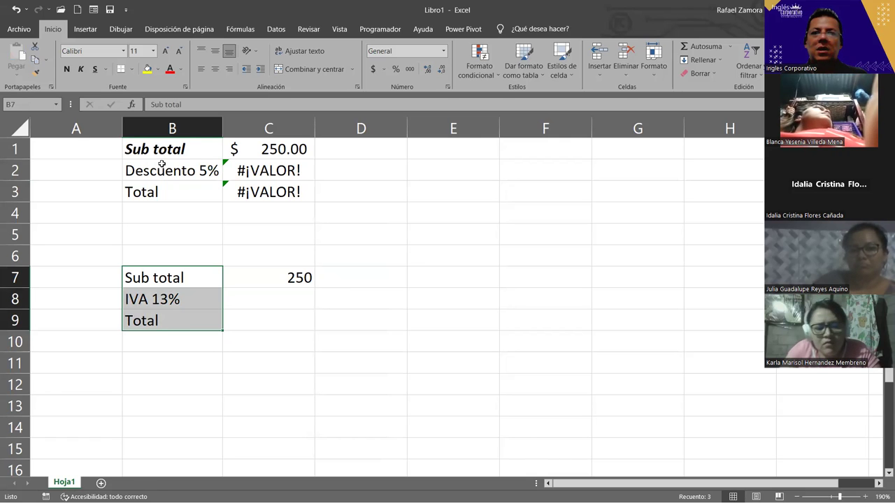
# Copy B1's bold italic format onto B7:B9 with Copiar formato, then undo it
pyautogui.click(188, 149)
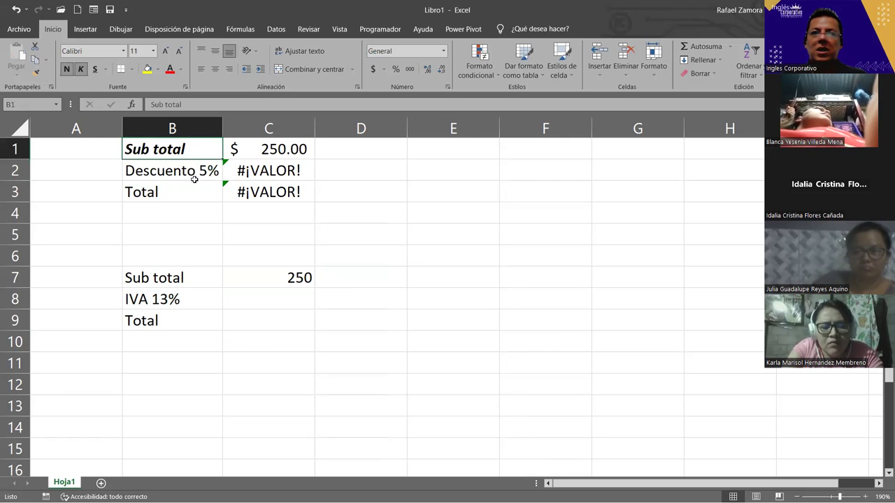
pyautogui.click(36, 74)
pyautogui.moveTo(183, 278); pyautogui.dragTo(173, 320)
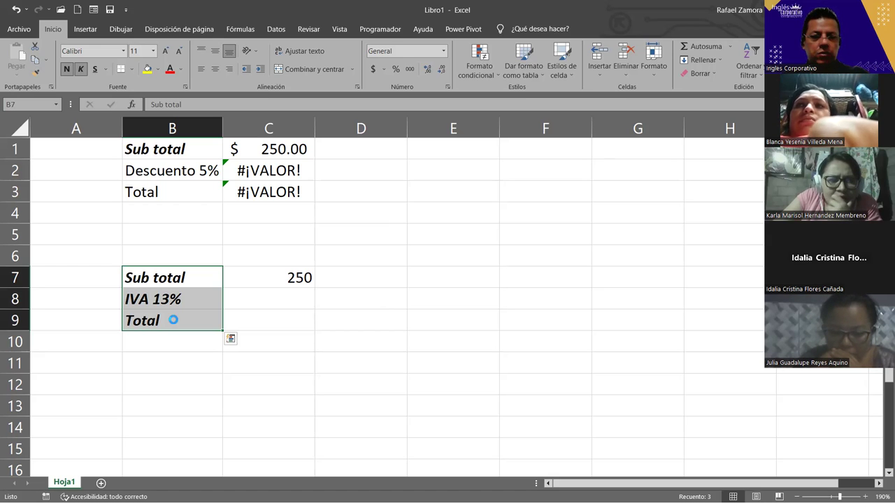
pyautogui.hotkey('ctrl', 'z')
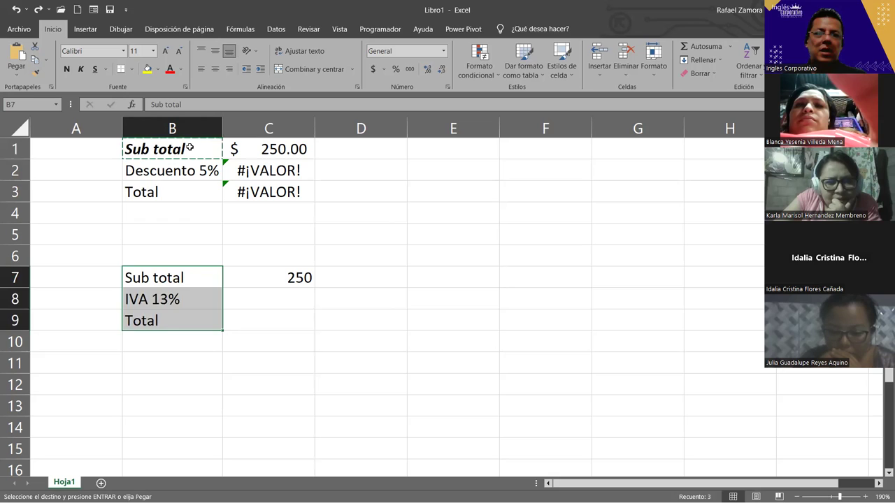
# Undo the bold italic and C7 value, restore the C2/C3 formulas, and clear B7:B9
pyautogui.click(189, 148)
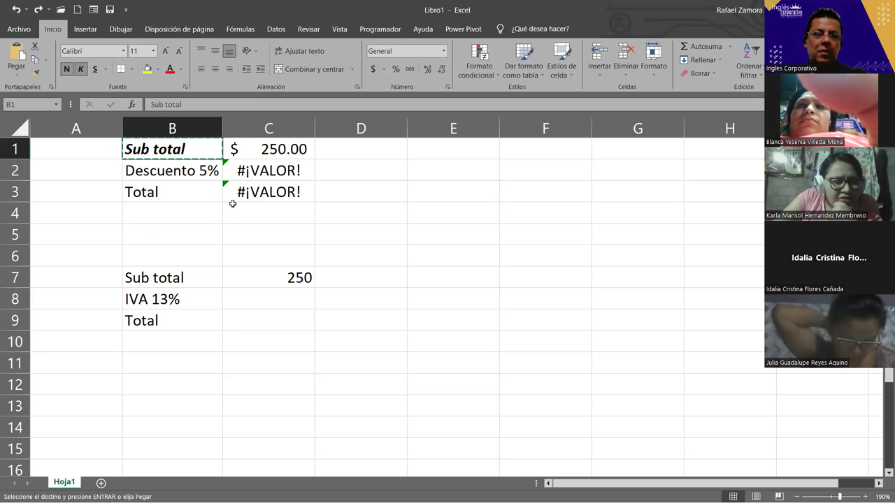
pyautogui.hotkey('ctrl', 'z')
pyautogui.hotkey('ctrl', 'z')
pyautogui.hotkey('ctrl', 'z')
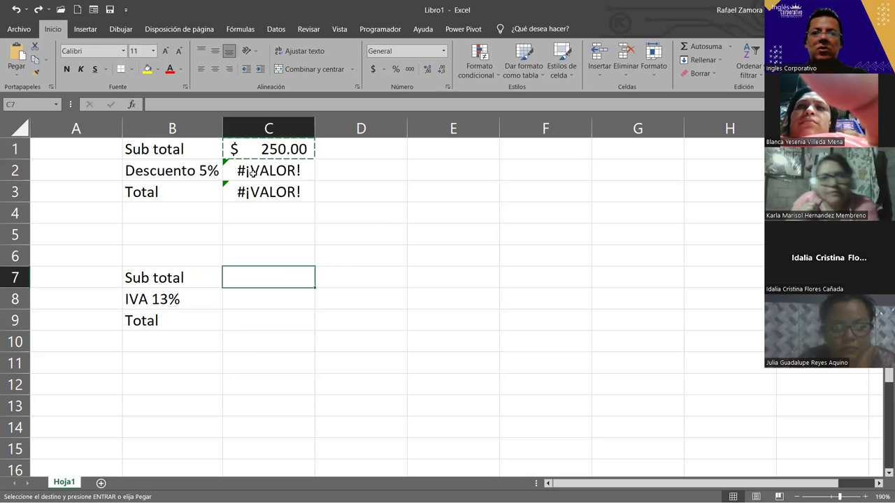
pyautogui.hotkey('ctrl', 'z')
pyautogui.hotkey('ctrl', 'z')
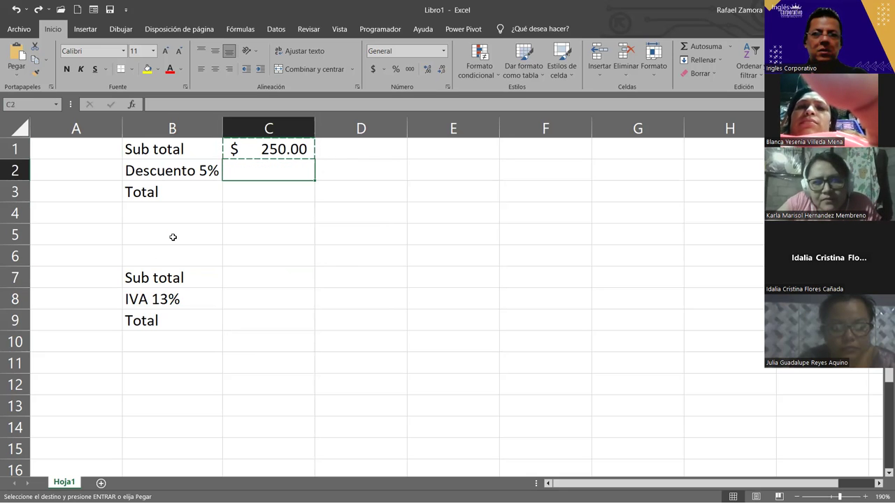
pyautogui.hotkey('ctrl', 'y')
pyautogui.hotkey('ctrl', 'y')
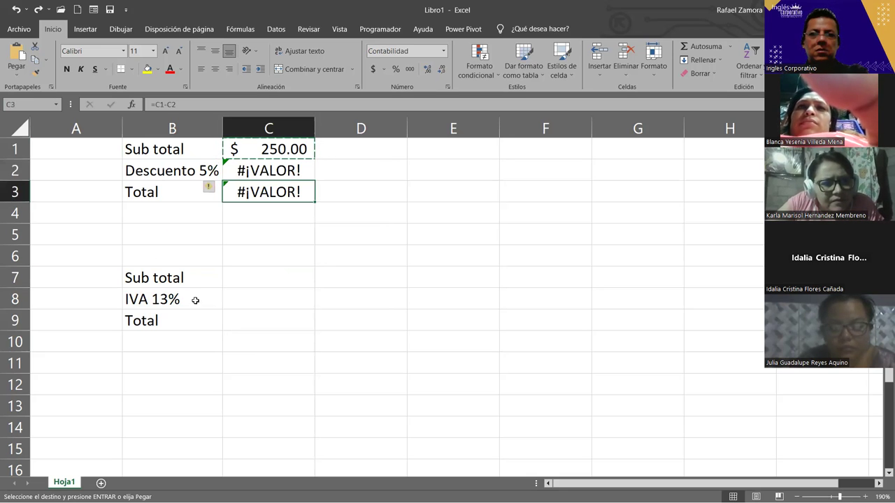
pyautogui.moveTo(186, 278); pyautogui.dragTo(168, 321)
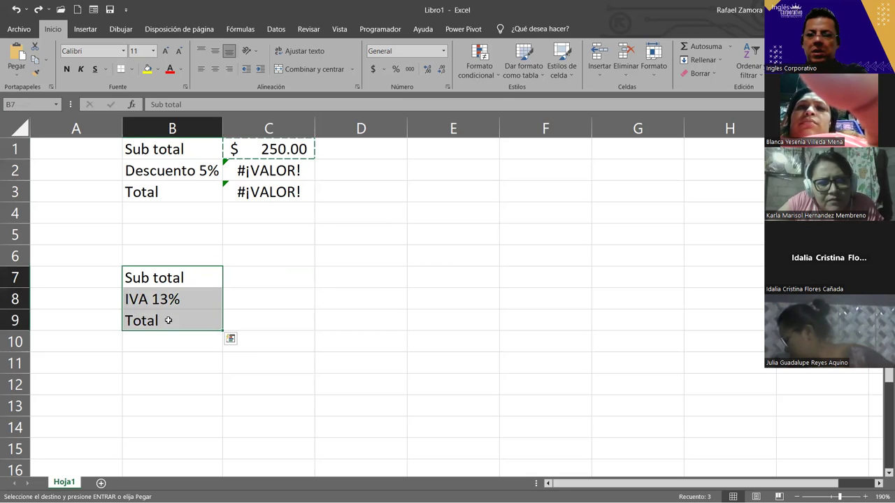
pyautogui.press('Delete')
pyautogui.moveTo(160, 150); pyautogui.dragTo(164, 195)
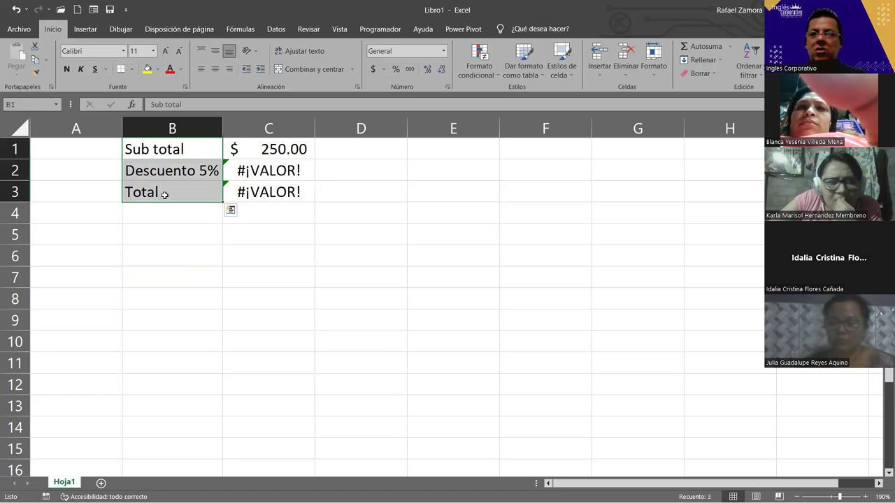
# Paste the B1:B3 labels into B7:B9 and change B8 to 'IVA 13%'
pyautogui.hotkey('ctrl', 'c')
pyautogui.click(184, 280)
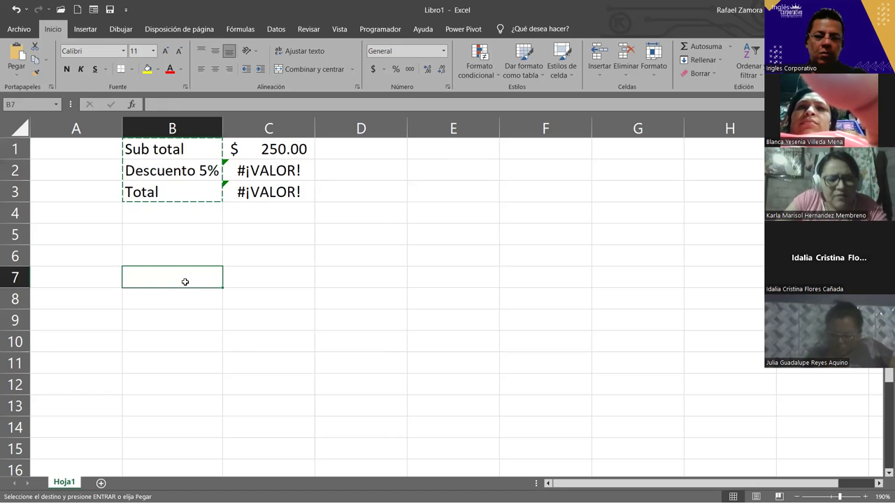
pyautogui.hotkey('ctrl', 'v')
pyautogui.doubleClick(182, 299)
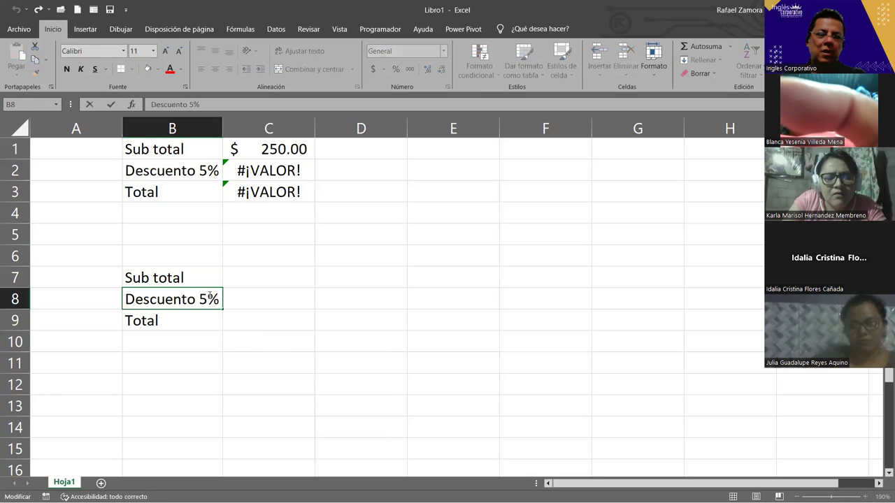
pyautogui.moveTo(210, 300); pyautogui.dragTo(90, 291)
pyautogui.write('IVA 13%')
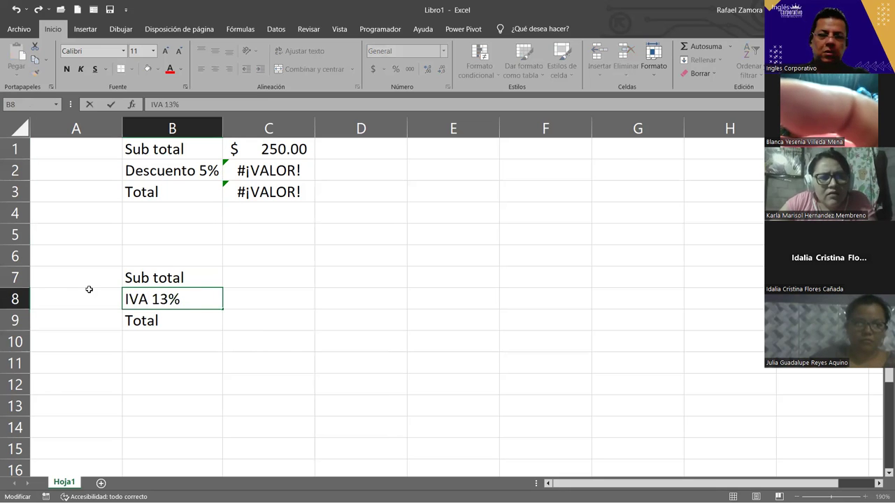
pyautogui.press('Return')
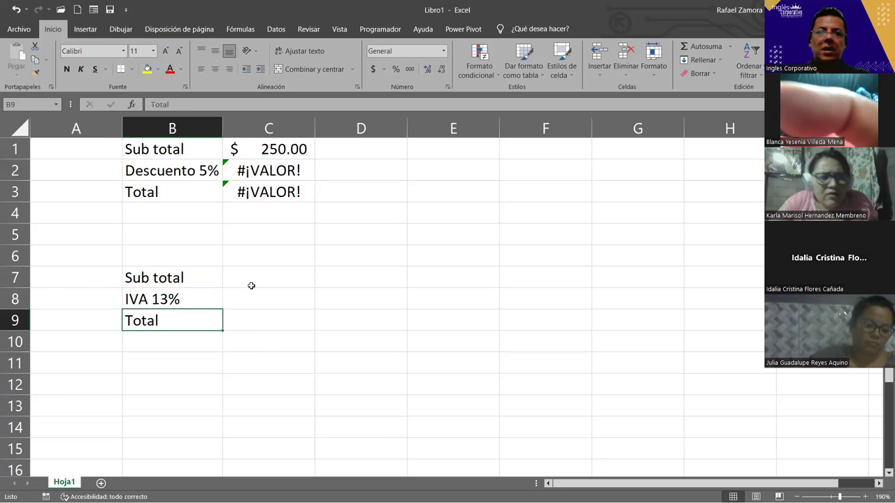
# Paste C1's value 250 into C7 via Pegado especial with Valores
pyautogui.click(225, 279)
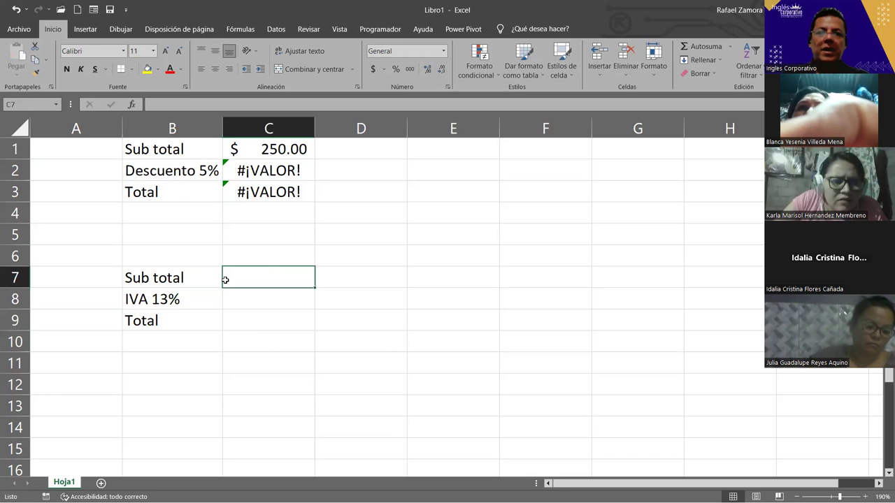
pyautogui.click(304, 150)
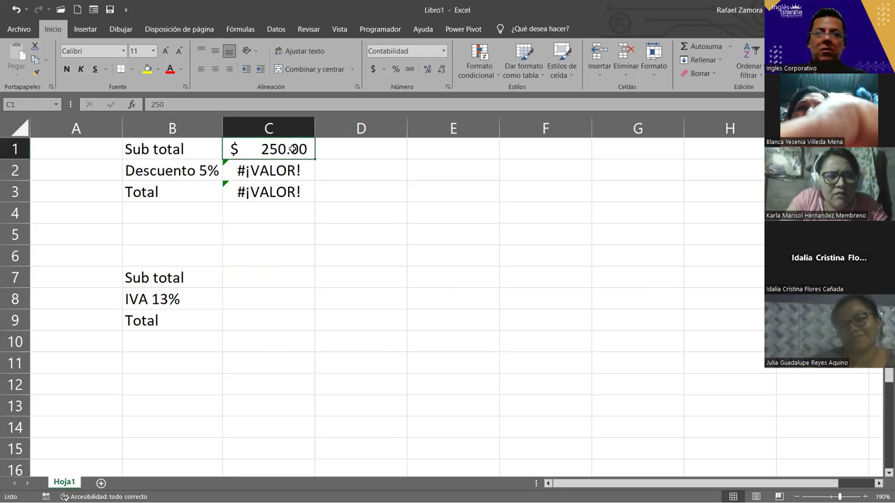
pyautogui.hotkey('ctrl', 'c')
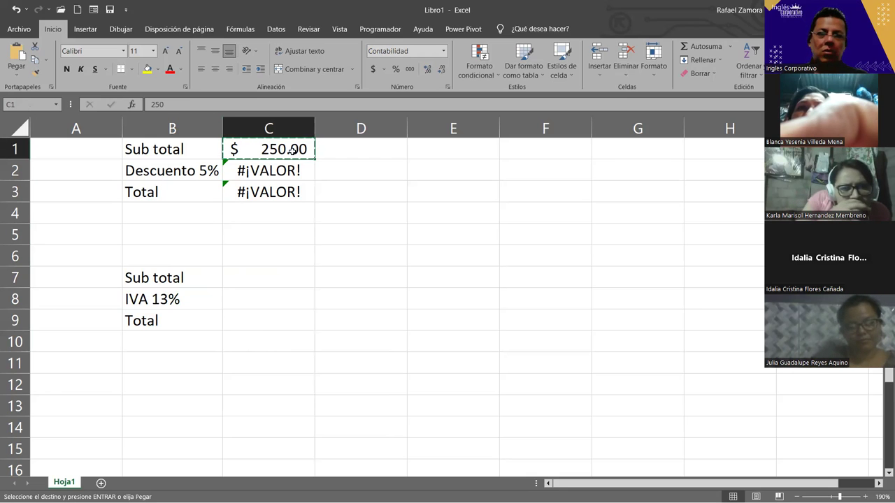
pyautogui.click(288, 278)
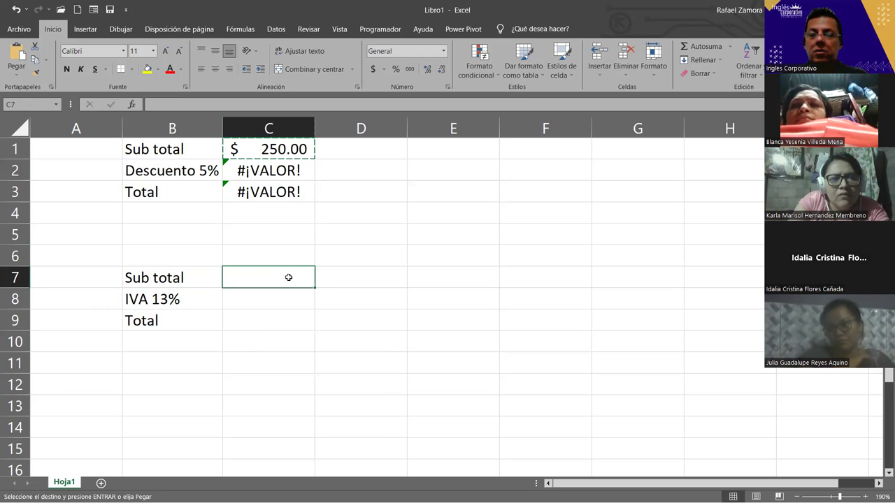
pyautogui.rightClick(288, 278)
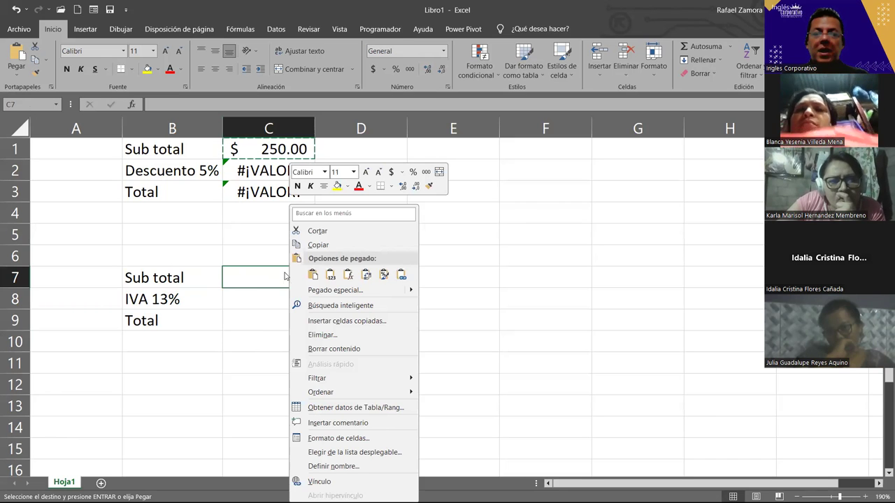
pyautogui.click(333, 277)
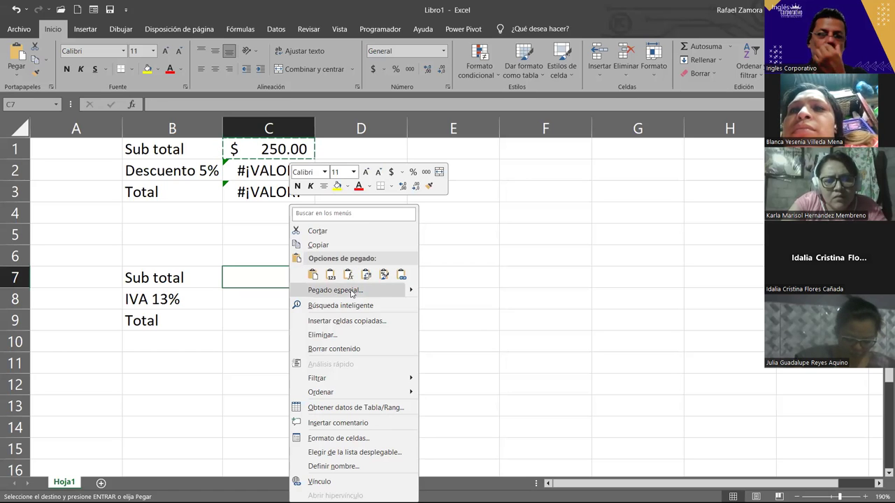
pyautogui.click(352, 292)
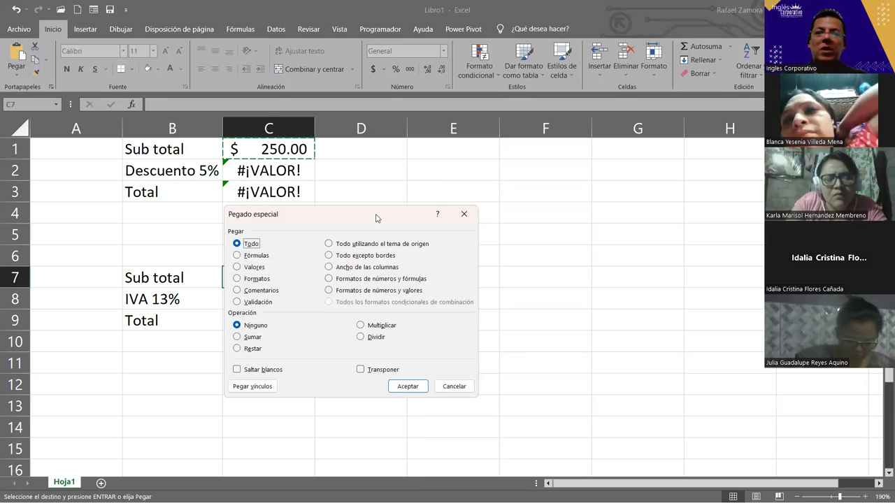
pyautogui.moveTo(375, 218); pyautogui.dragTo(457, 85)
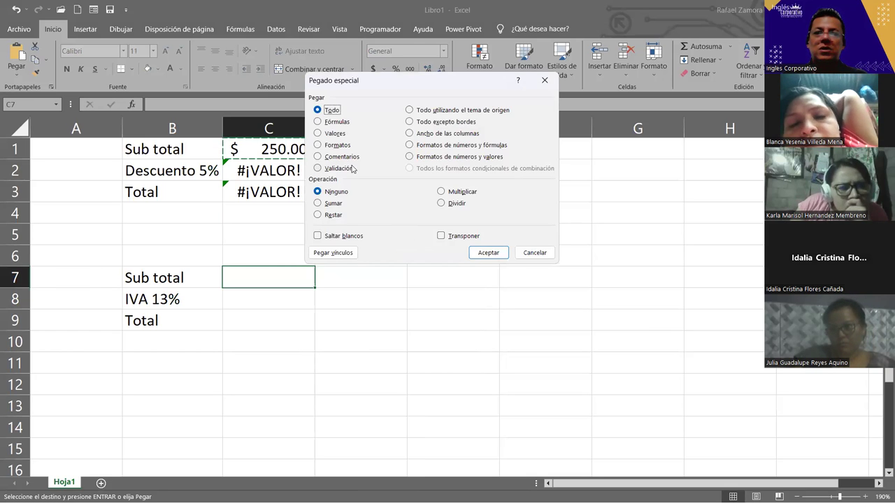
pyautogui.click(335, 133)
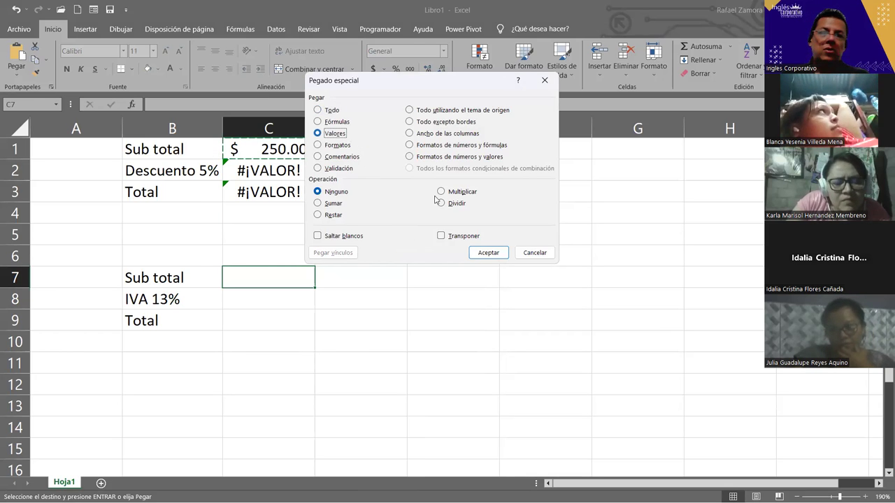
pyautogui.click(497, 255)
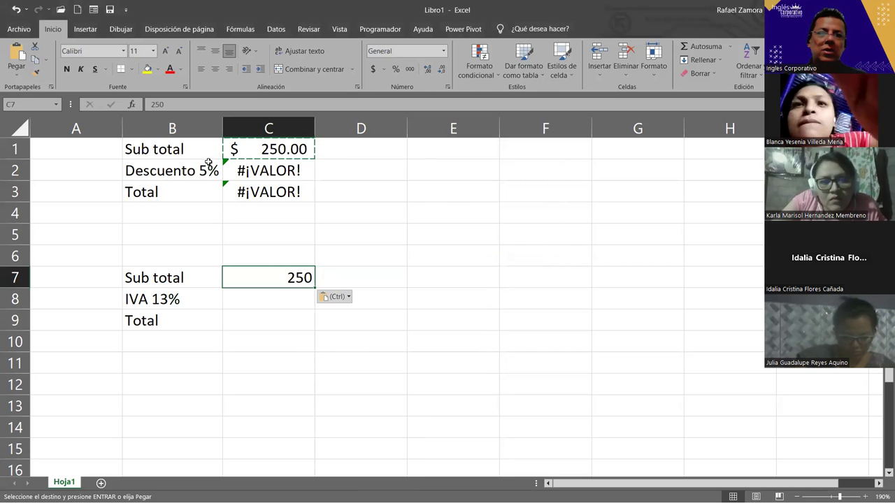
pyautogui.moveTo(191, 150); pyautogui.dragTo(181, 188)
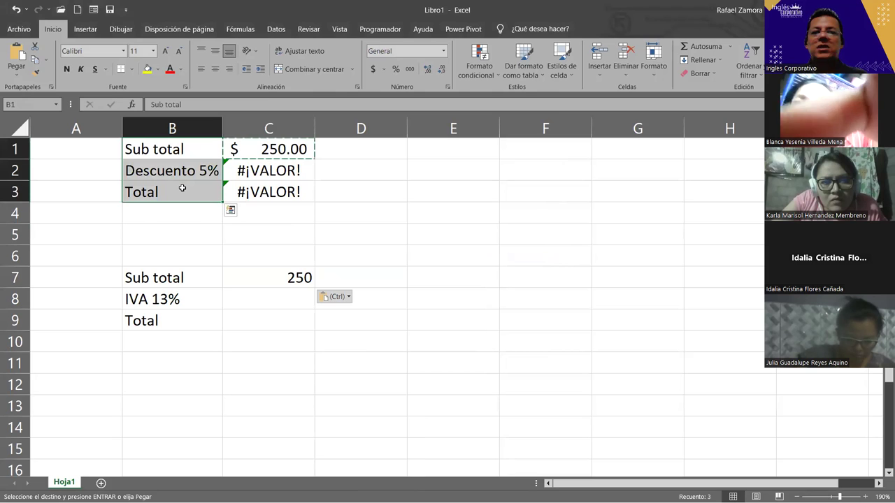
# Apply bold and italic to the Sub total label in B1 with Ctrl+N and Ctrl+K
pyautogui.click(185, 156)
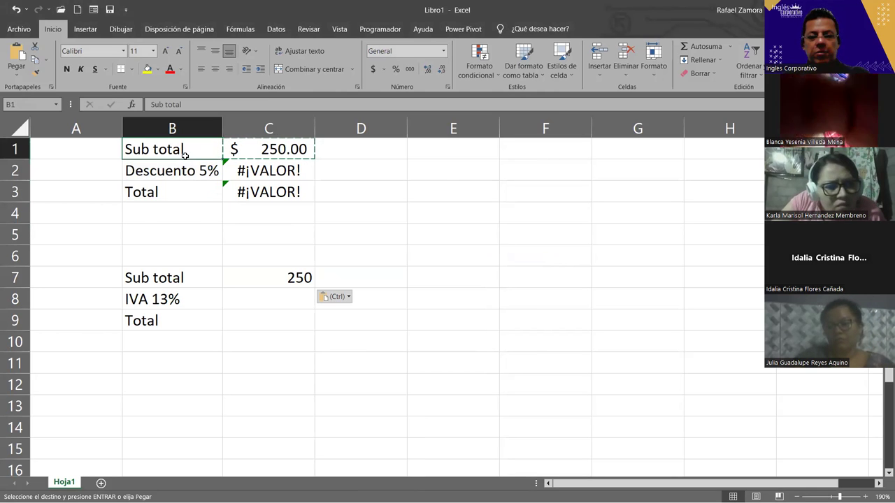
pyautogui.hotkey('ctrl', 'n')
pyautogui.hotkey('ctrl', 'k')
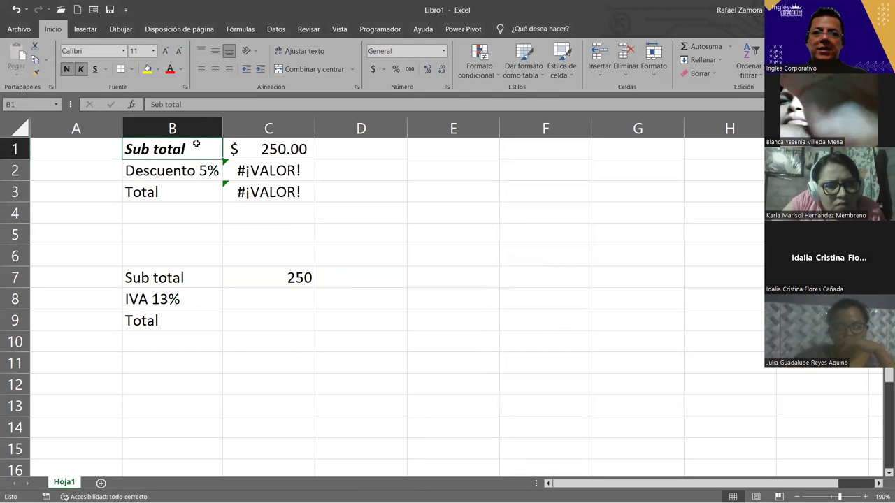
pyautogui.moveTo(193, 270); pyautogui.dragTo(186, 322)
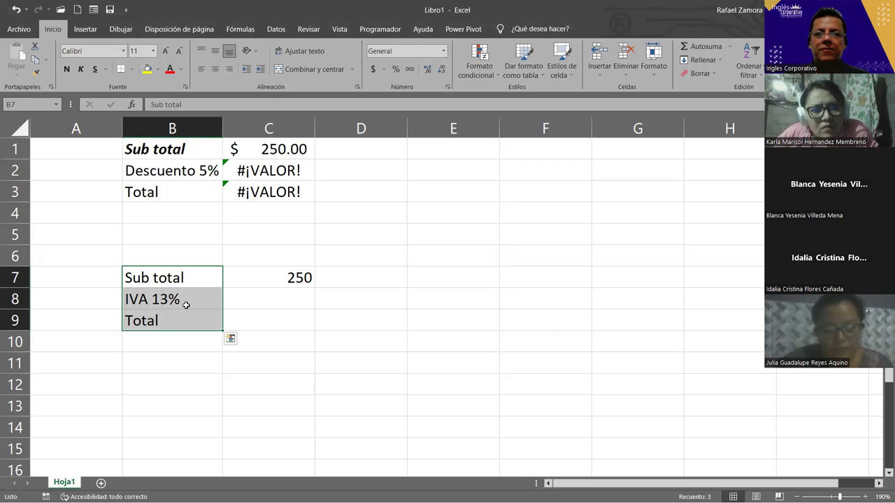
pyautogui.click(184, 167)
pyautogui.click(197, 147)
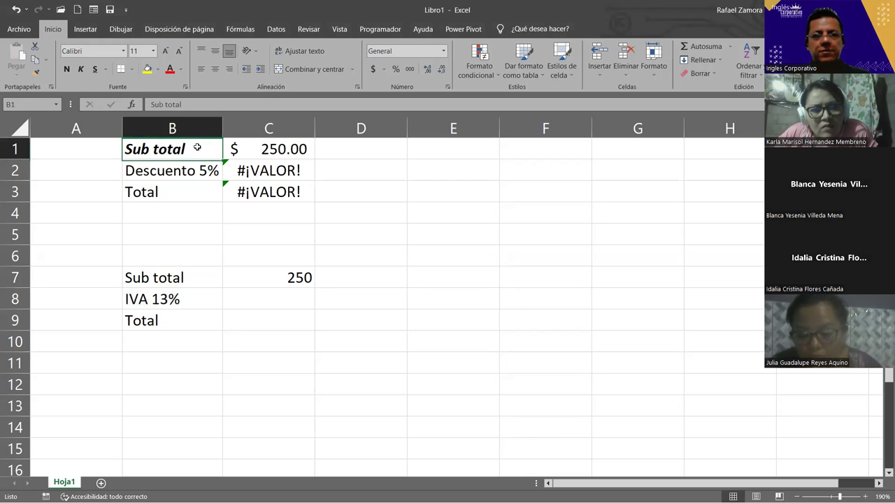
pyautogui.hotkey('ctrl', 'c')
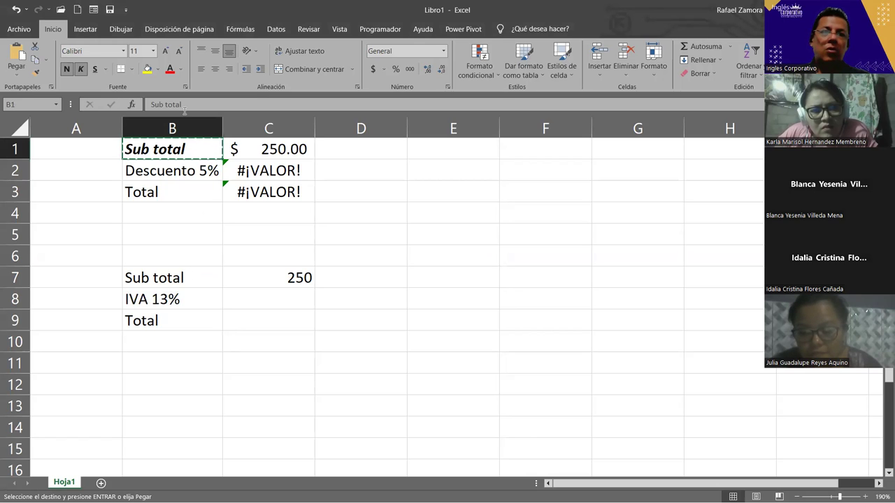
pyautogui.click(184, 278)
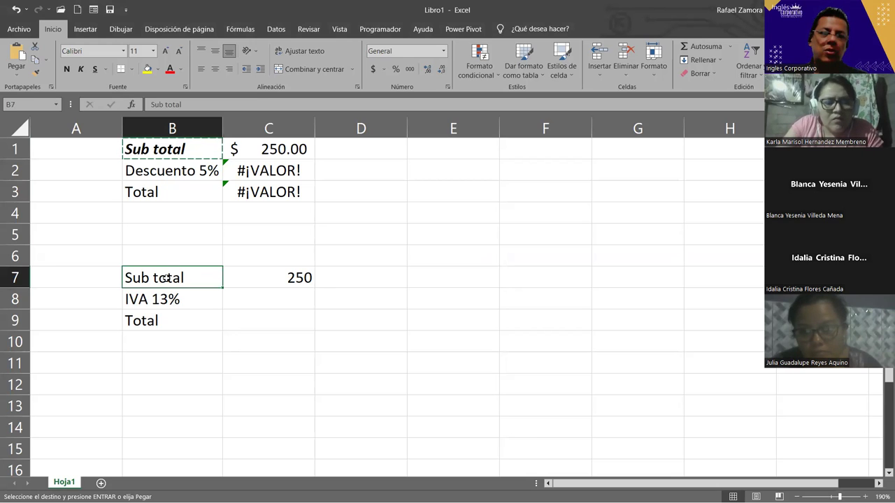
pyautogui.moveTo(168, 279); pyautogui.dragTo(169, 316)
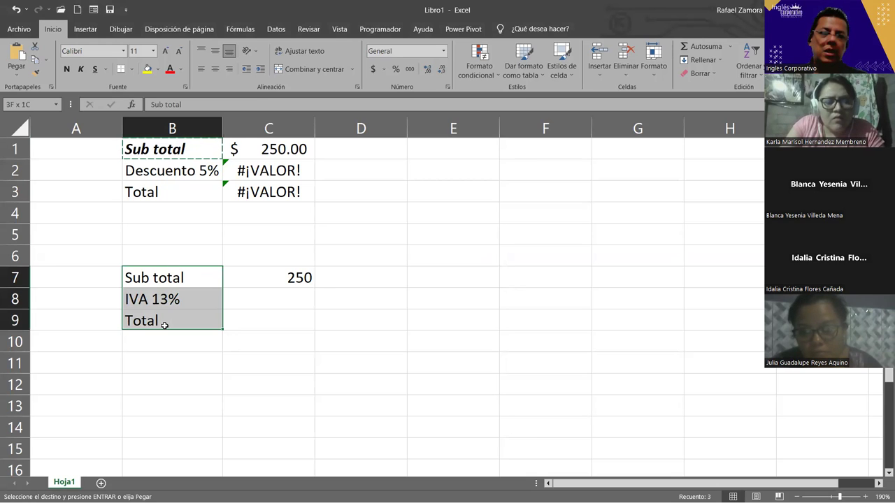
pyautogui.click(192, 153)
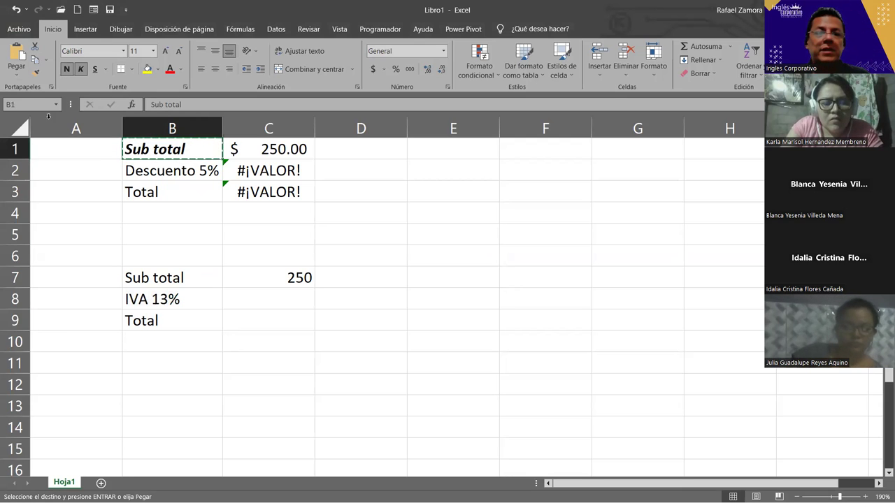
pyautogui.click(34, 73)
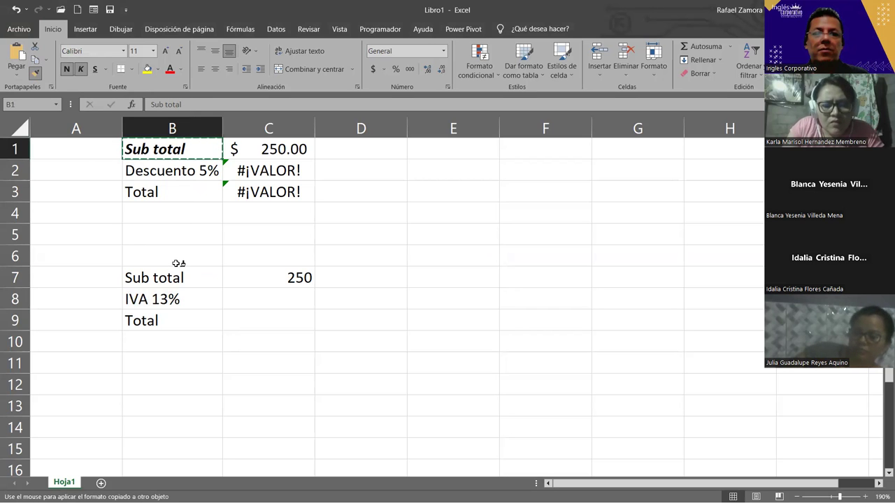
pyautogui.moveTo(184, 277); pyautogui.dragTo(169, 322)
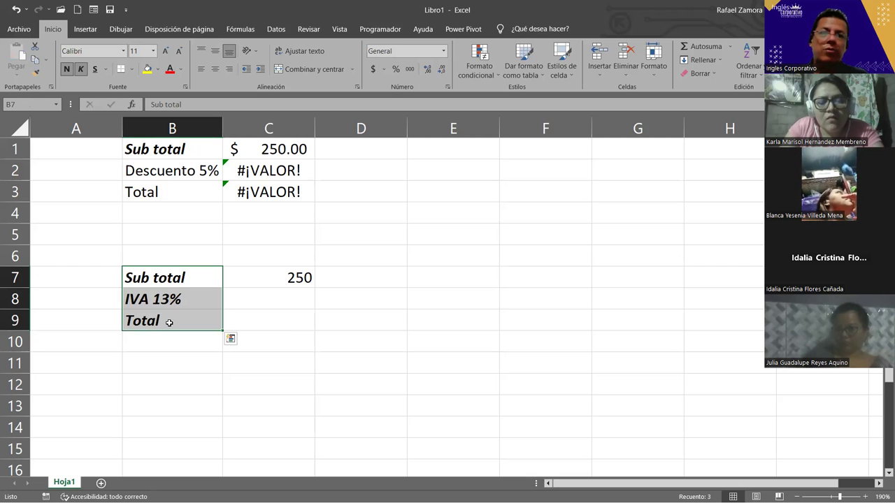
pyautogui.click(192, 152)
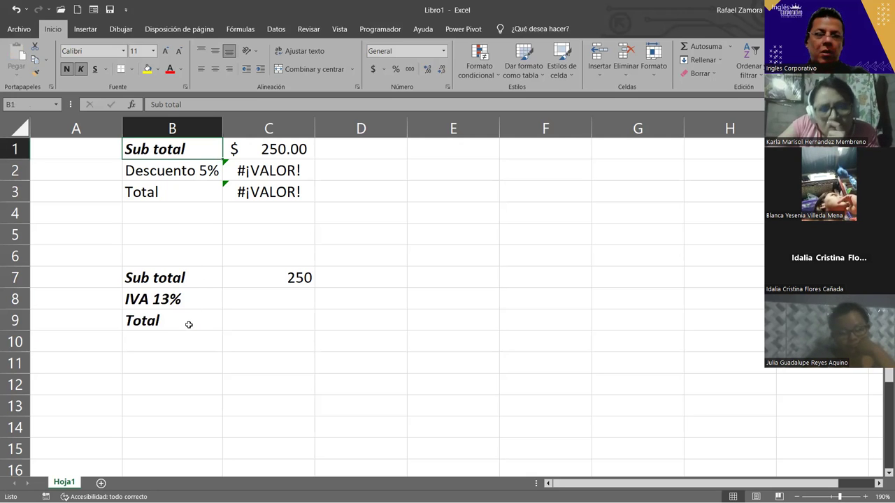
pyautogui.hotkey('ctrl', 'z')
pyautogui.click(189, 144)
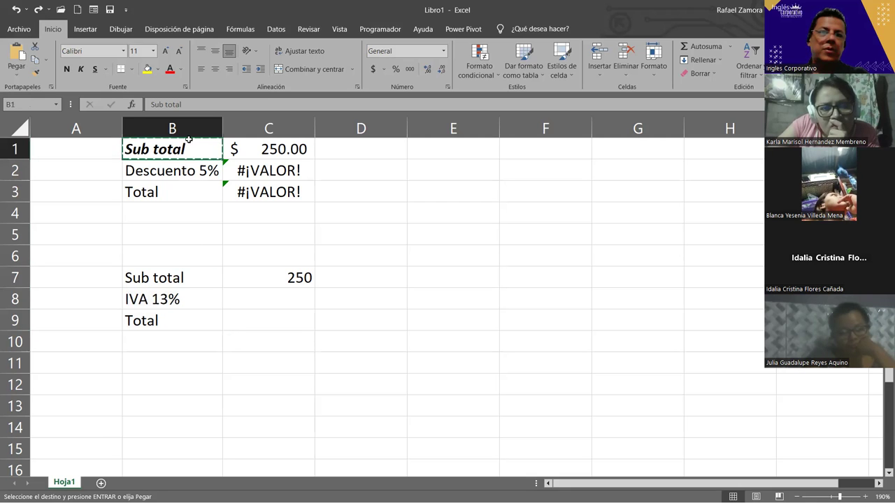
# Color the Sub total label in B1 with blue text and a pale gold fill
pyautogui.click(183, 70)
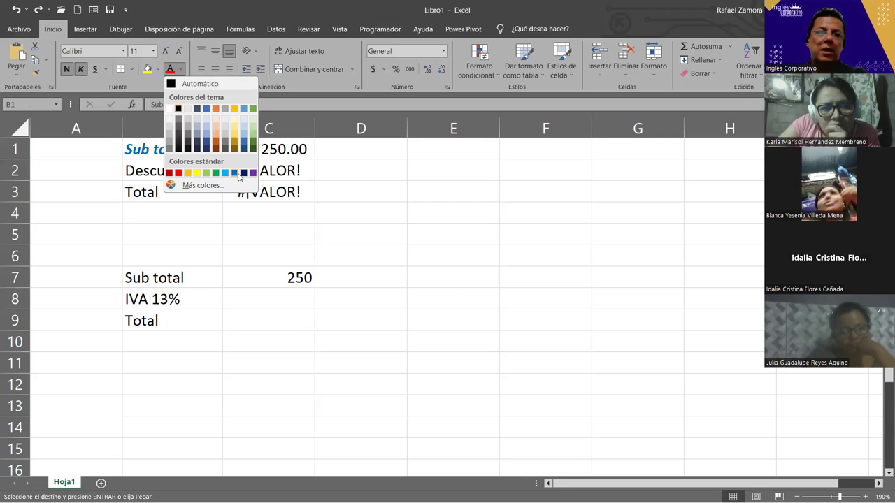
pyautogui.click(234, 172)
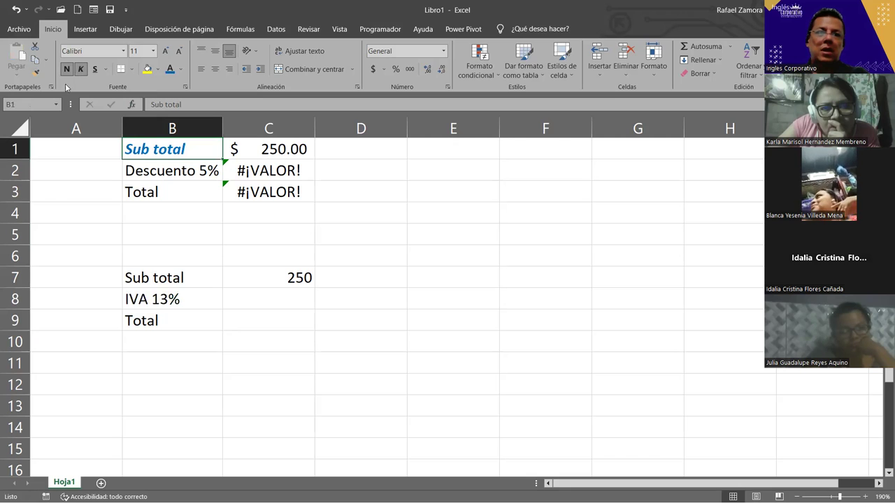
pyautogui.click(158, 69)
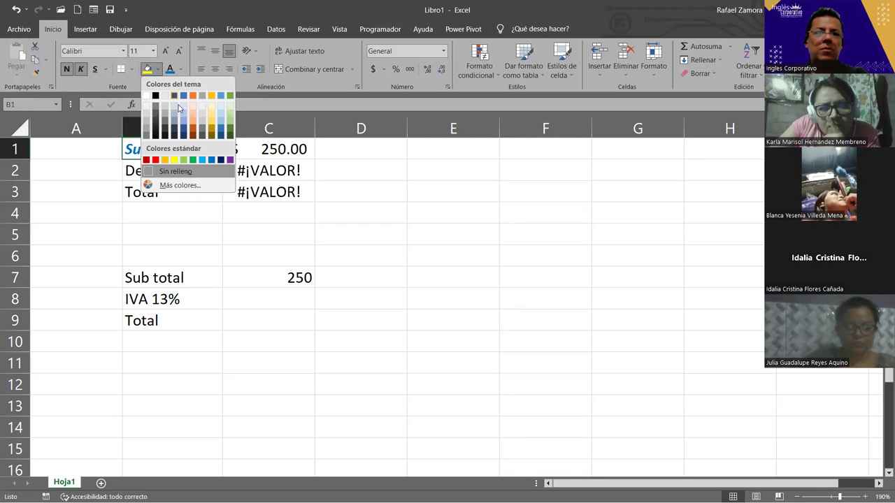
pyautogui.click(212, 104)
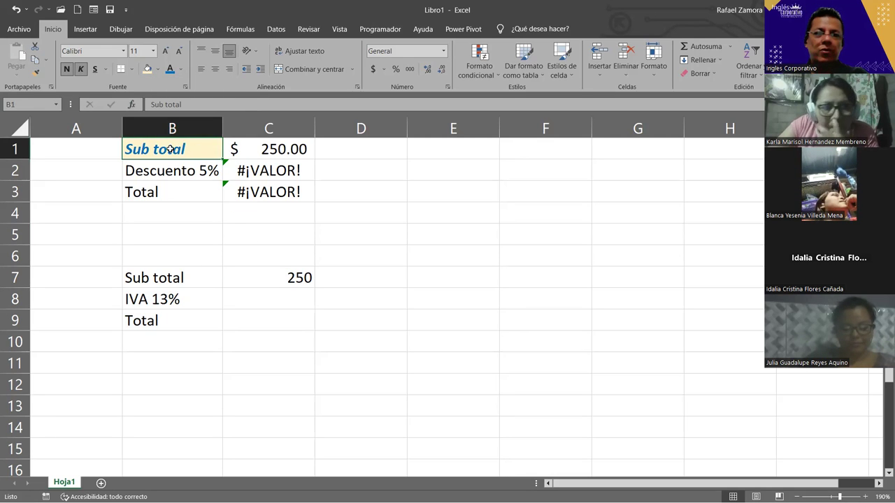
pyautogui.click(190, 279)
# Copy B1's blue bold italic, gold-filled style onto the Sub total, IVA 13% and Total labels in B7:B9
pyautogui.keyDown('shift'); pyautogui.click(181, 323); pyautogui.keyUp('shift')
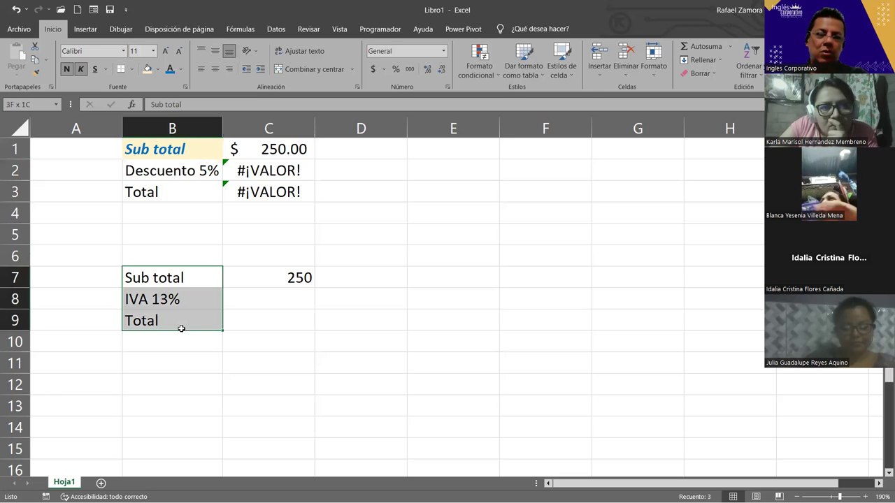
pyautogui.click(304, 319)
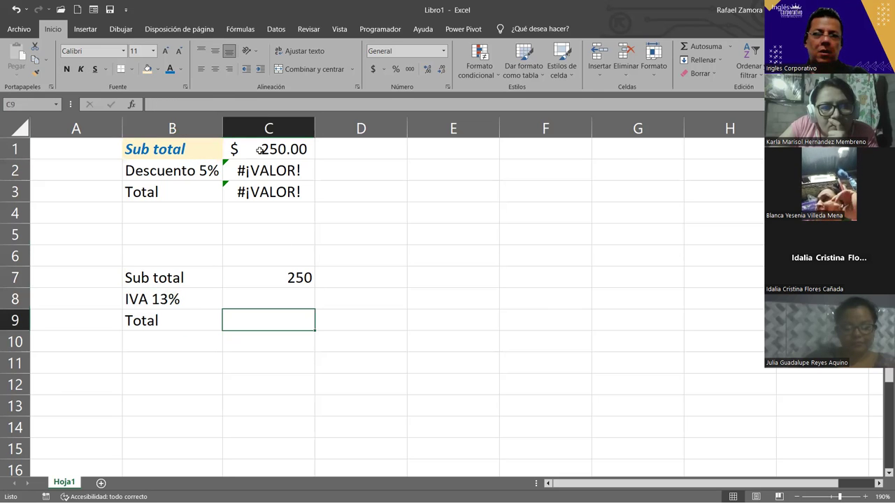
pyautogui.click(205, 150)
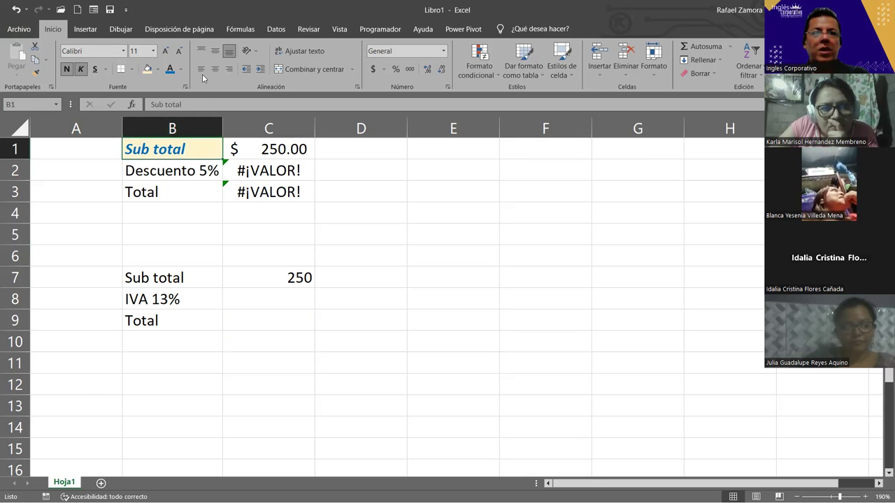
pyautogui.click(37, 72)
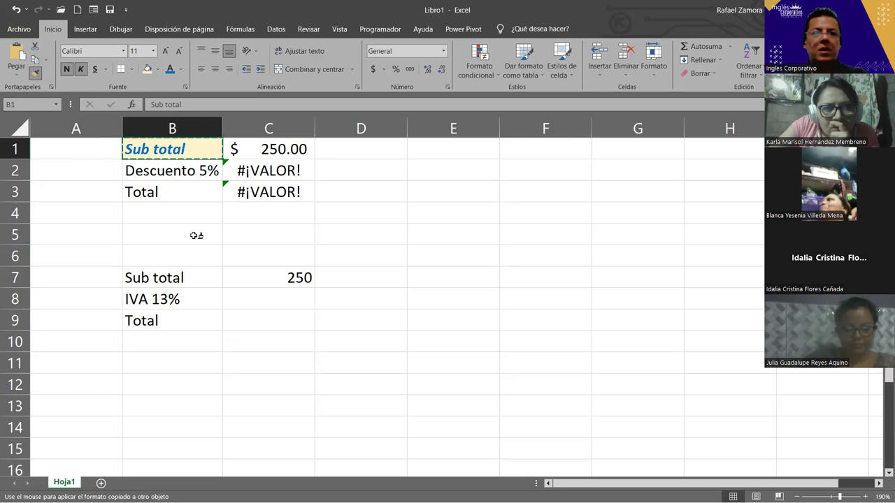
pyautogui.moveTo(180, 276); pyautogui.dragTo(179, 321)
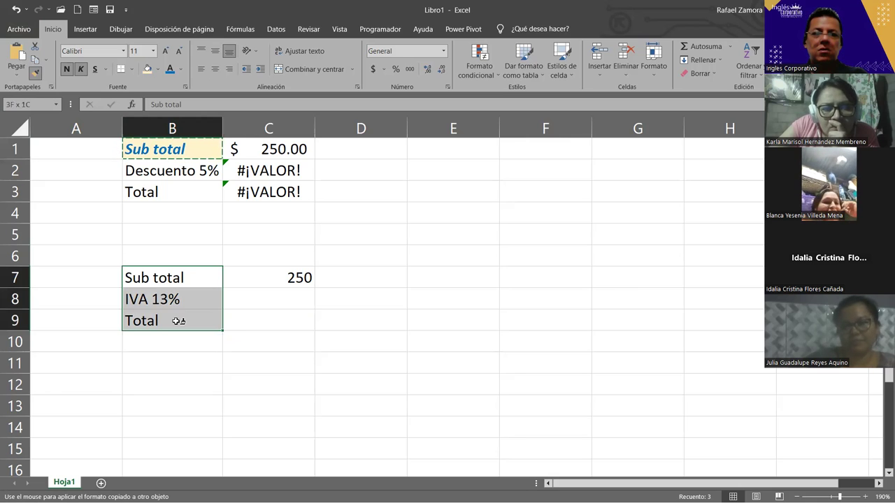
pyautogui.moveTo(179, 320); pyautogui.dragTo(179, 321)
pyautogui.press('Escape')
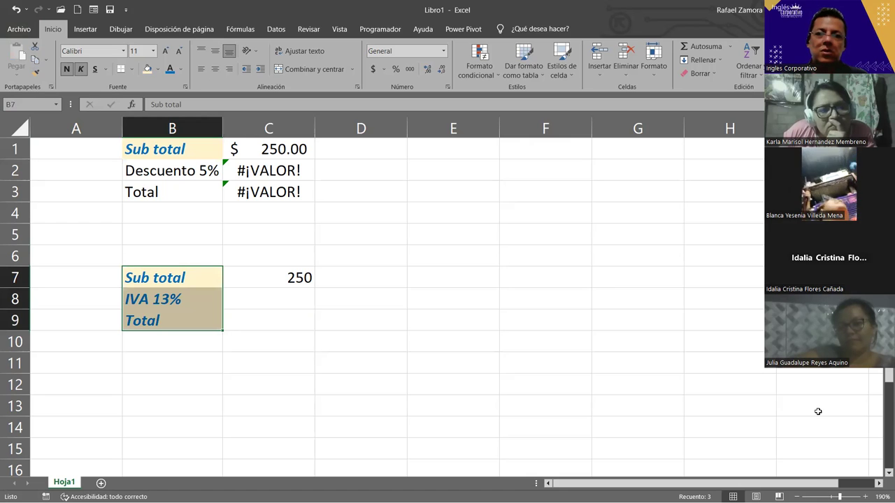
pyautogui.hotkey('ctrl', 'v')
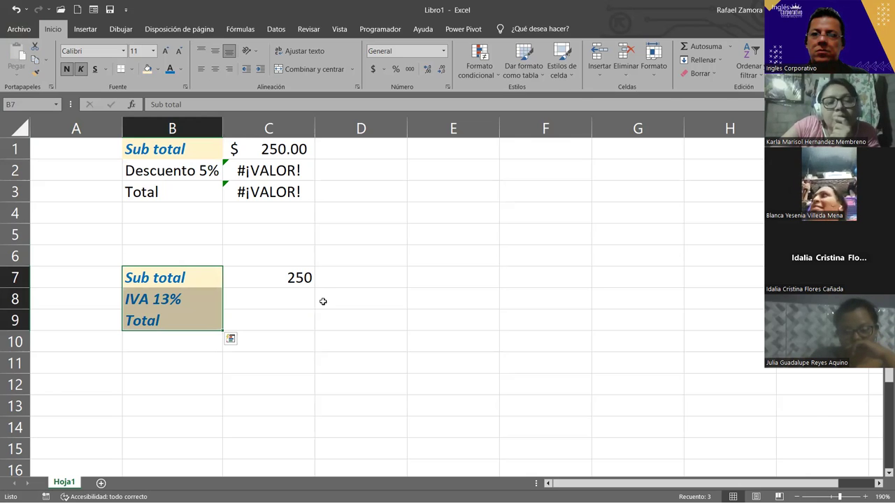
pyautogui.press('Escape')
# Enter 375 as the second Sub total amount in C7
pyautogui.click(375, 313)
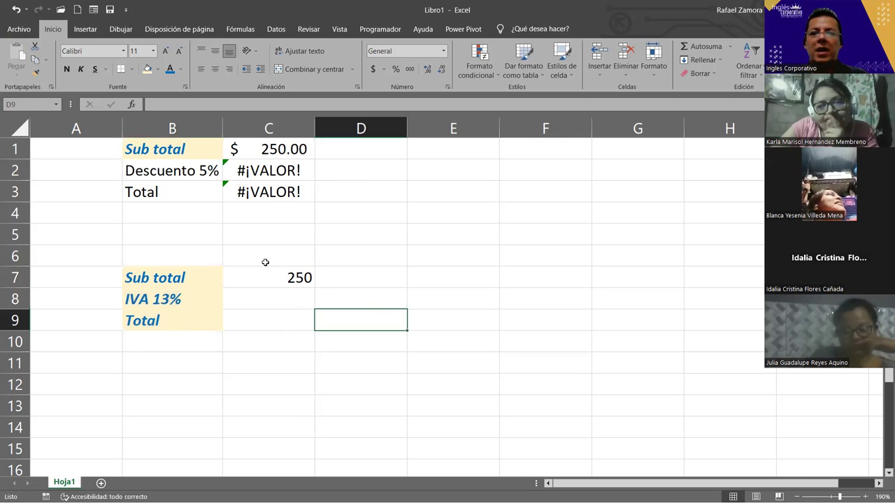
pyautogui.click(276, 149)
pyautogui.click(299, 282)
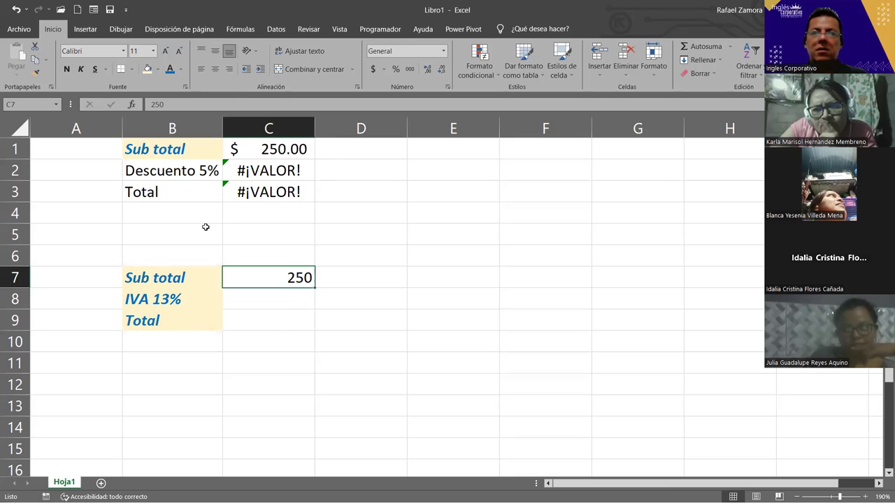
pyautogui.click(231, 171)
pyautogui.press('Up')
pyautogui.click(300, 279)
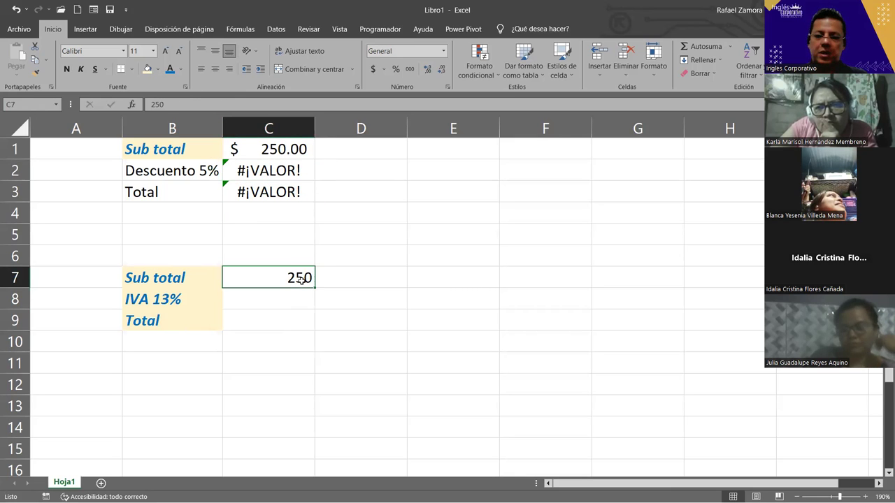
pyautogui.write('375')
pyautogui.press('Return')
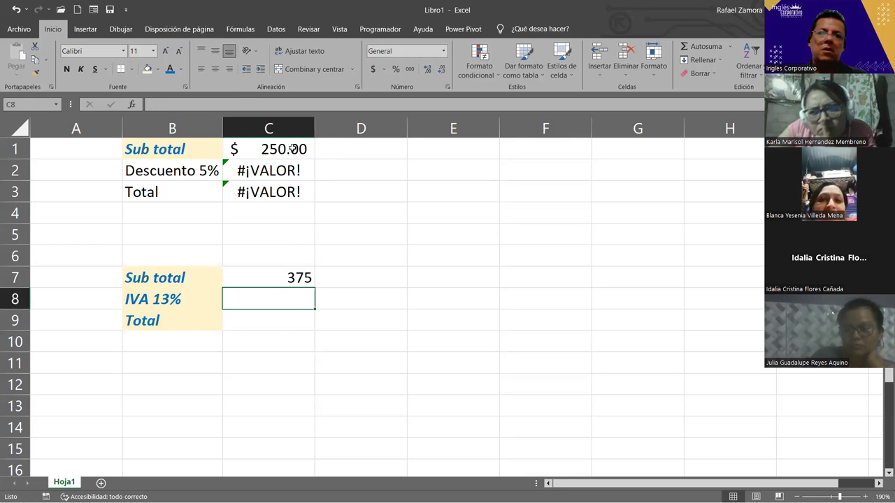
# Try painting C1's dollar format onto C7, undo it, and copy C1 instead
pyautogui.click(292, 149)
pyautogui.click(33, 73)
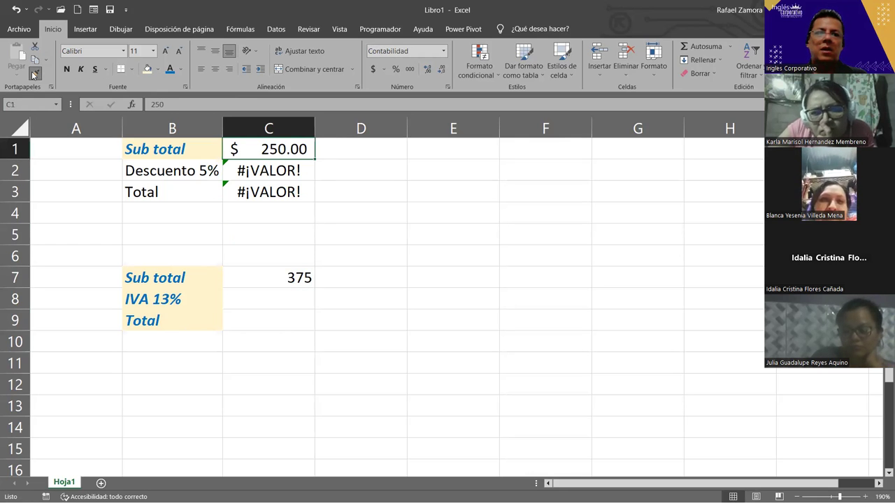
pyautogui.click(271, 274)
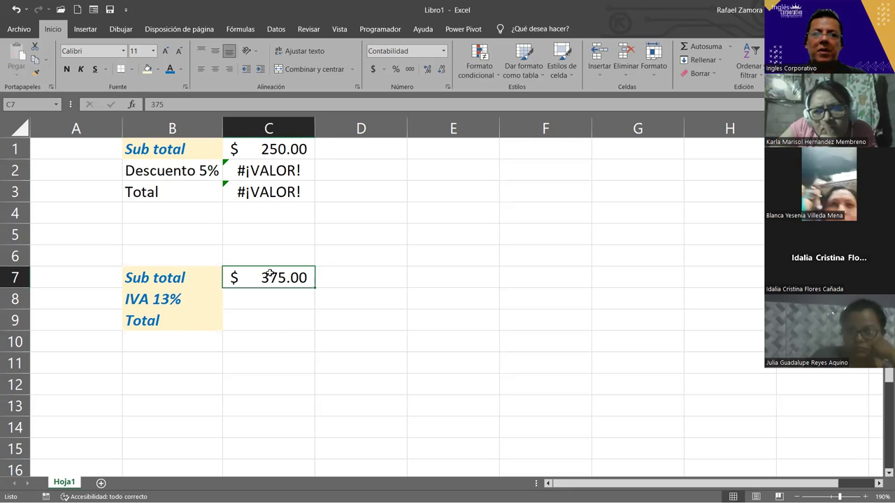
pyautogui.hotkey('ctrl', 'z')
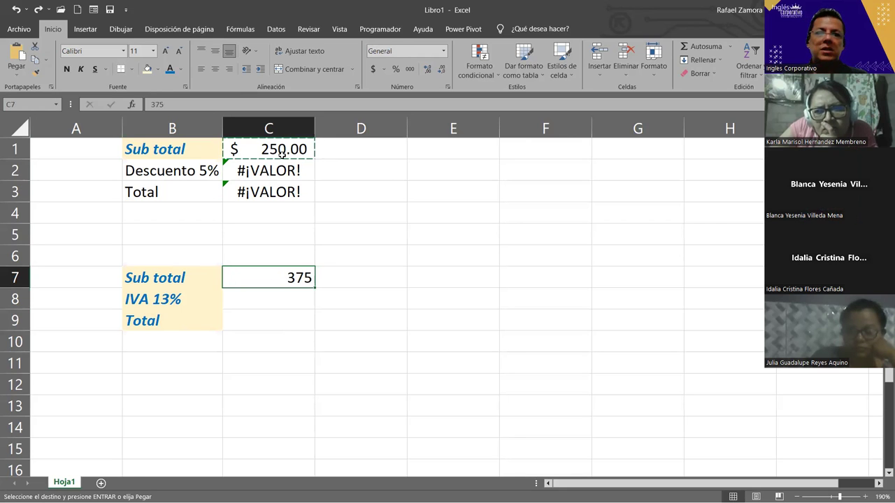
pyautogui.click(282, 147)
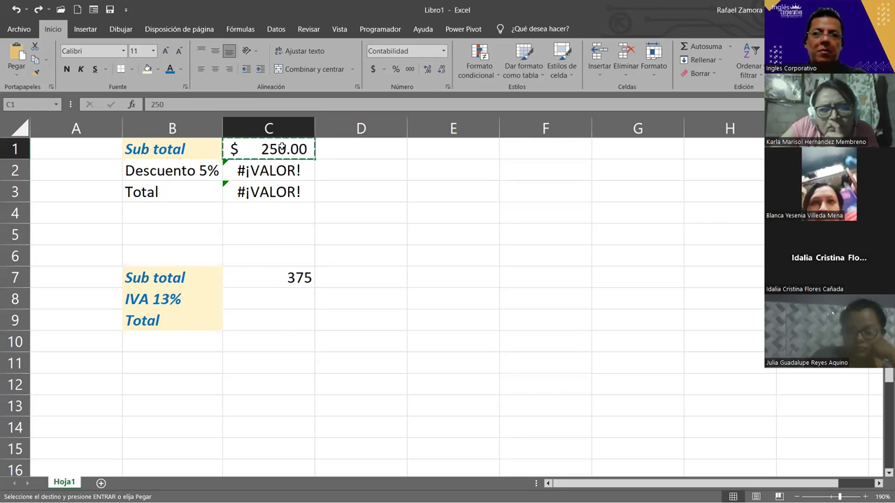
pyautogui.click(268, 278)
# Paste only C1's formatting into C7 so 375 displays as $ 375.00
pyautogui.rightClick(268, 278)
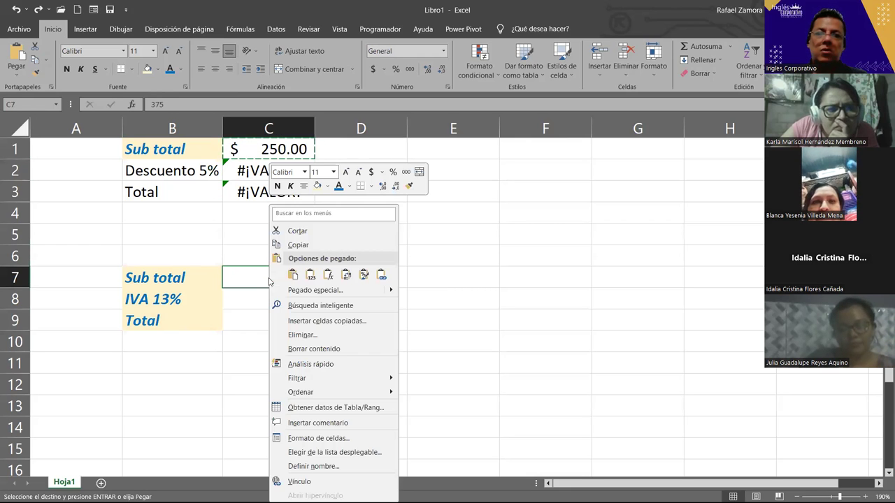
pyautogui.click(323, 293)
pyautogui.click(237, 281)
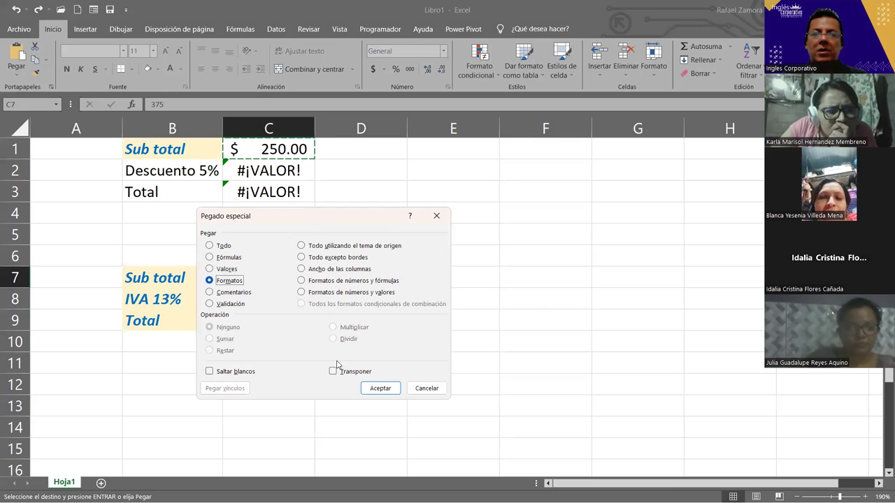
pyautogui.click(371, 389)
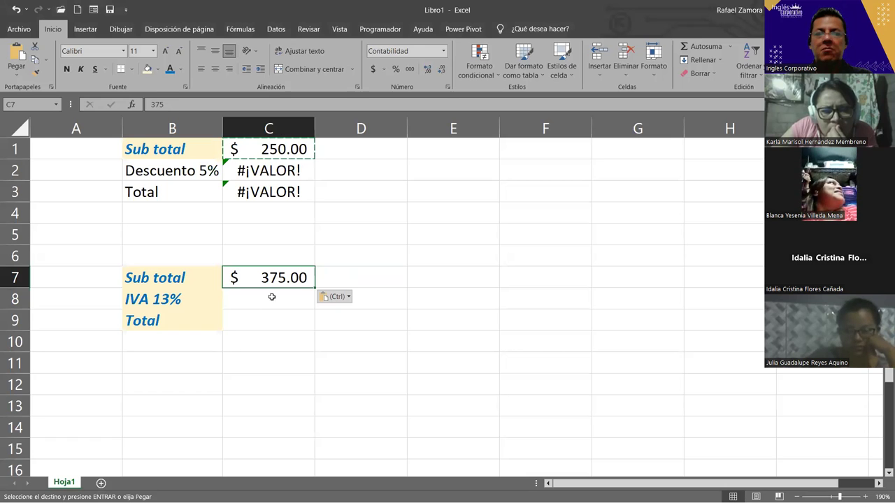
pyautogui.click(272, 297)
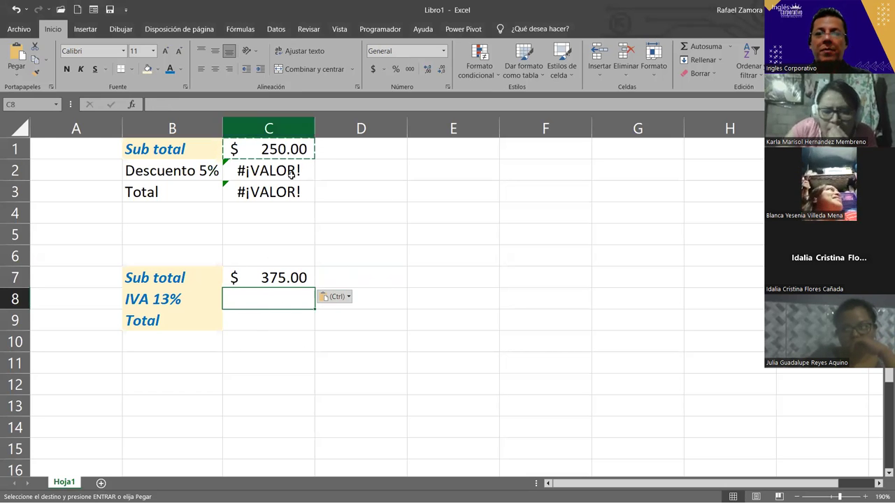
# Enter =C7*B8 in C8 to compute the IVA amount
pyautogui.press('Escape')
pyautogui.write('=')
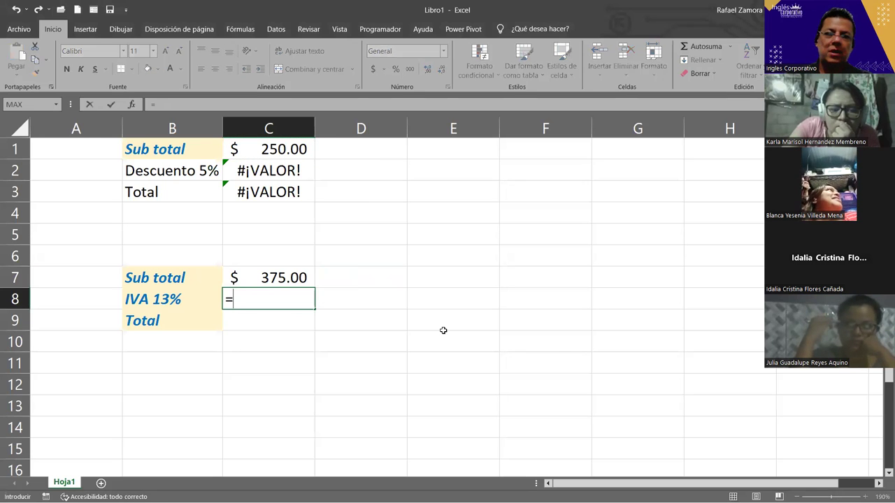
pyautogui.click(288, 278)
pyautogui.write('*')
pyautogui.click(176, 294)
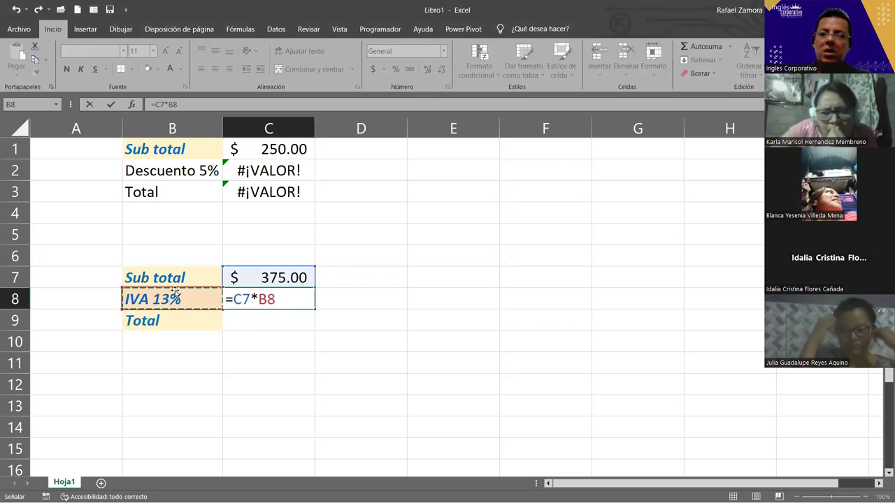
pyautogui.press('Return')
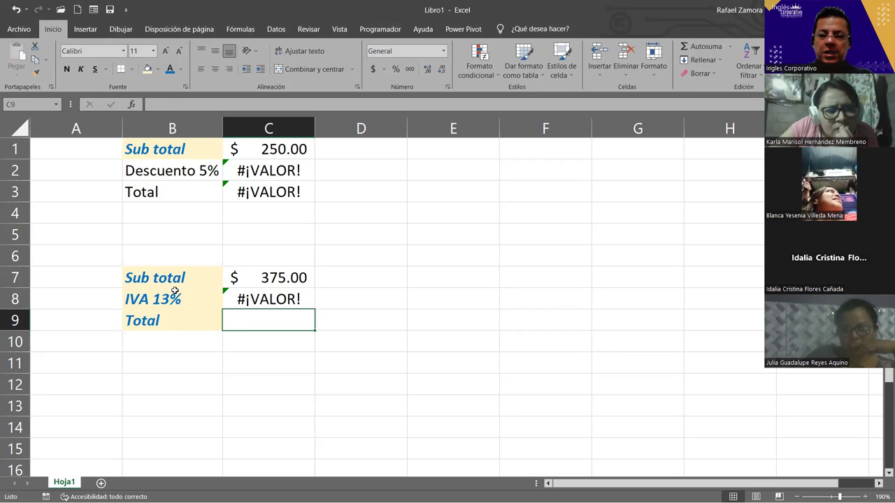
# Enter =C7+C8 in C9 to compute the total
pyautogui.write('=')
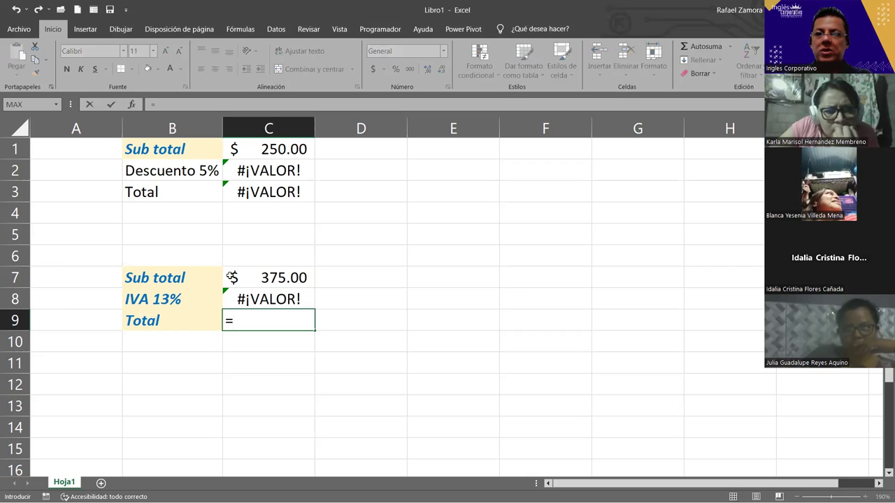
pyautogui.click(292, 276)
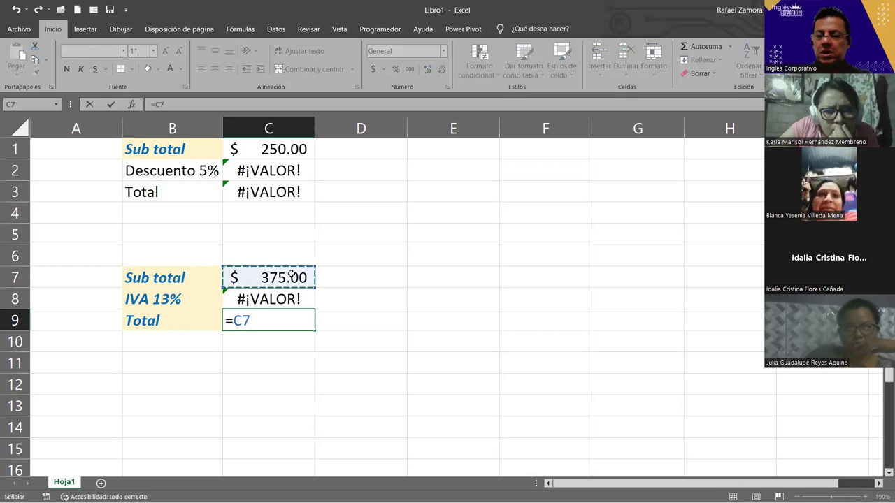
pyautogui.write('++')
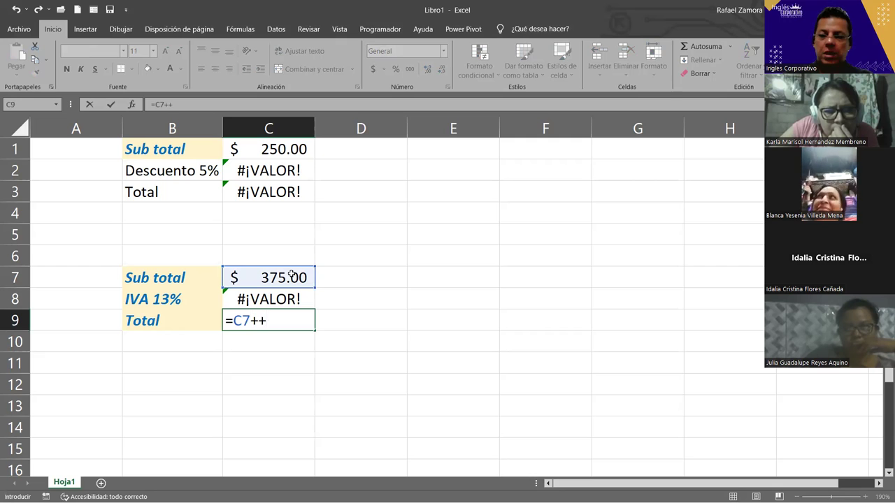
pyautogui.click(290, 292)
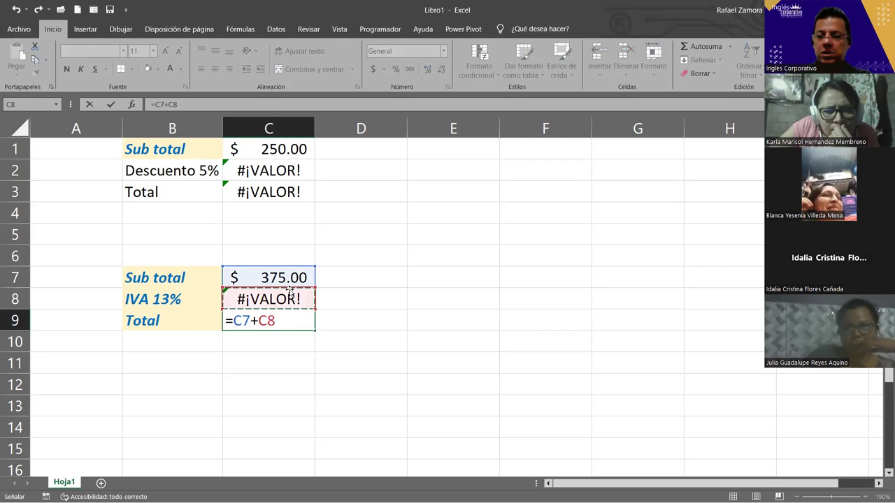
pyautogui.press('Return')
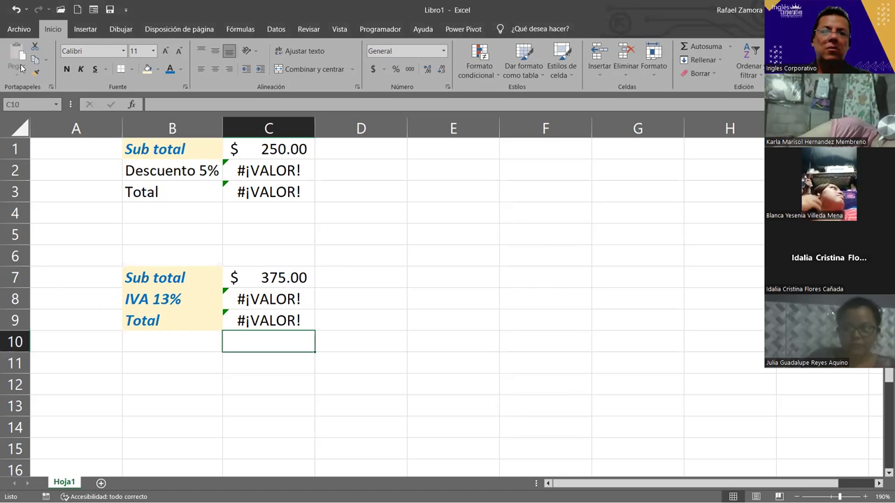
pyautogui.click(263, 170)
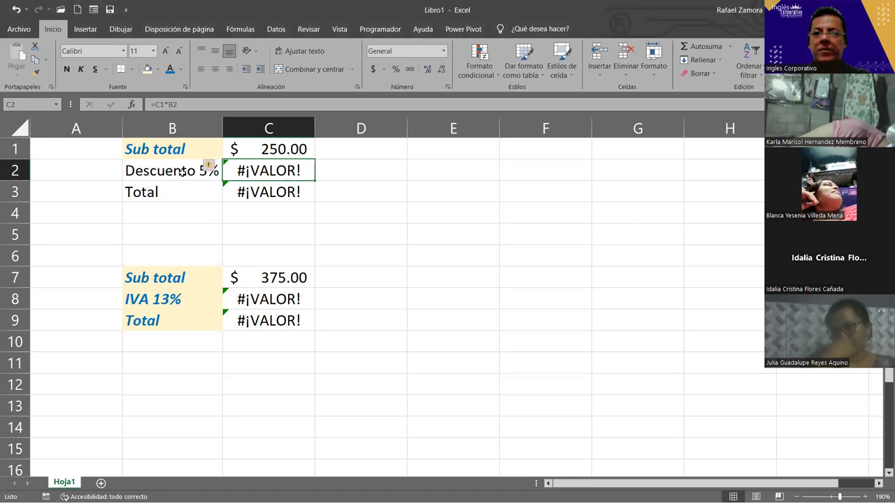
pyautogui.scroll(1, 301, 235)
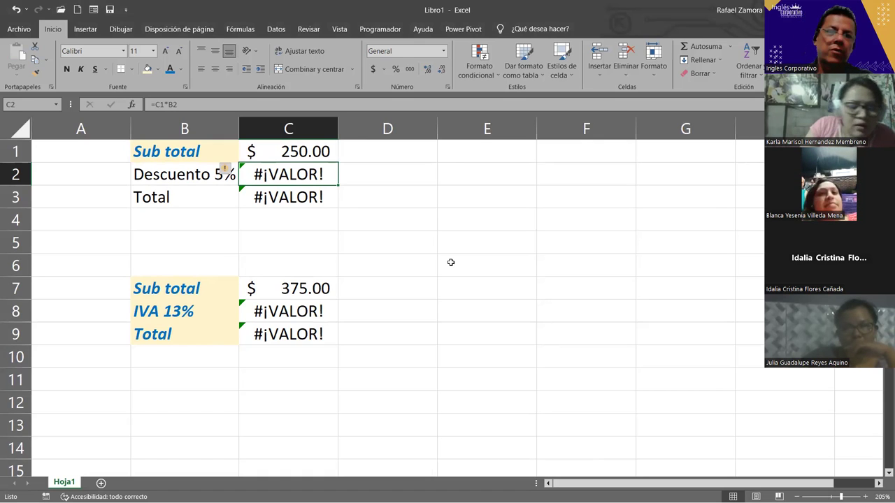
# Replace C2's General format with the custom number format "Descuento" 0%
pyautogui.hotkey('ctrl', '1')
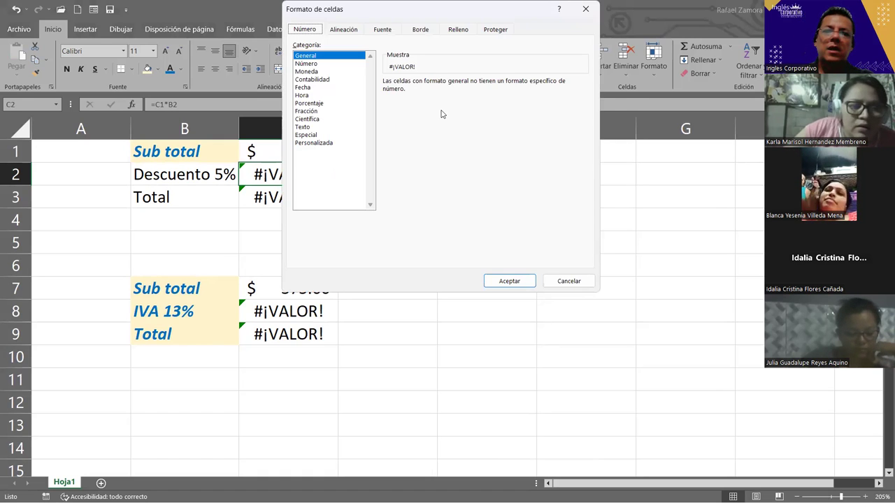
pyautogui.click(306, 245)
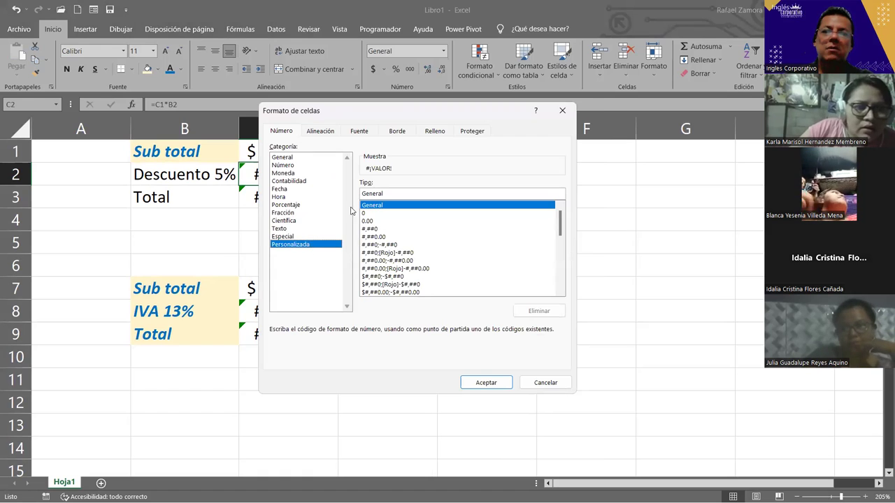
pyautogui.doubleClick(398, 195)
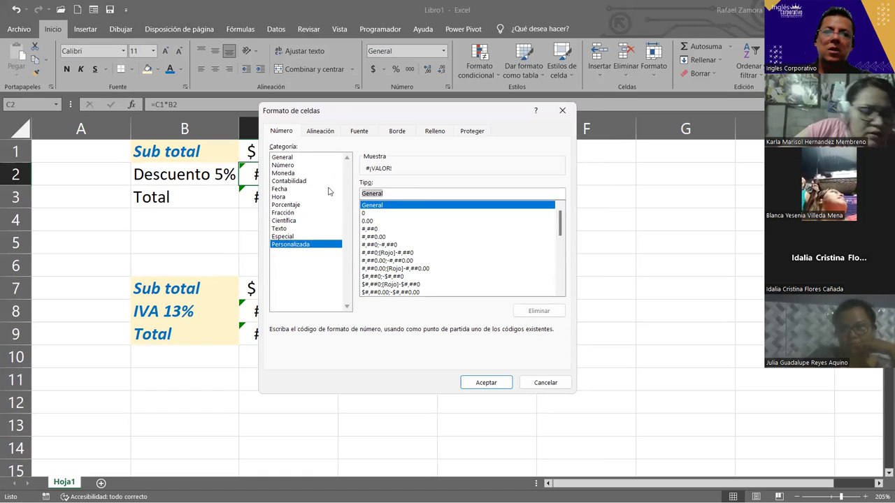
pyautogui.write('Descuento')
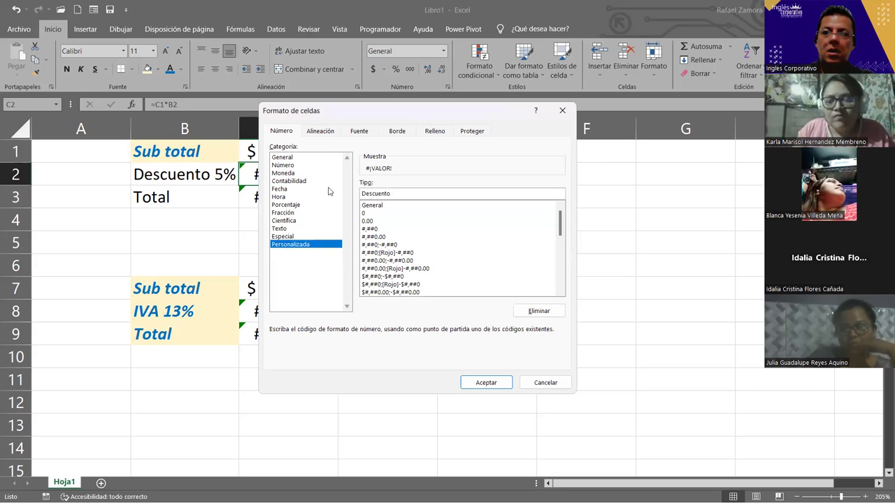
pyautogui.write('((')
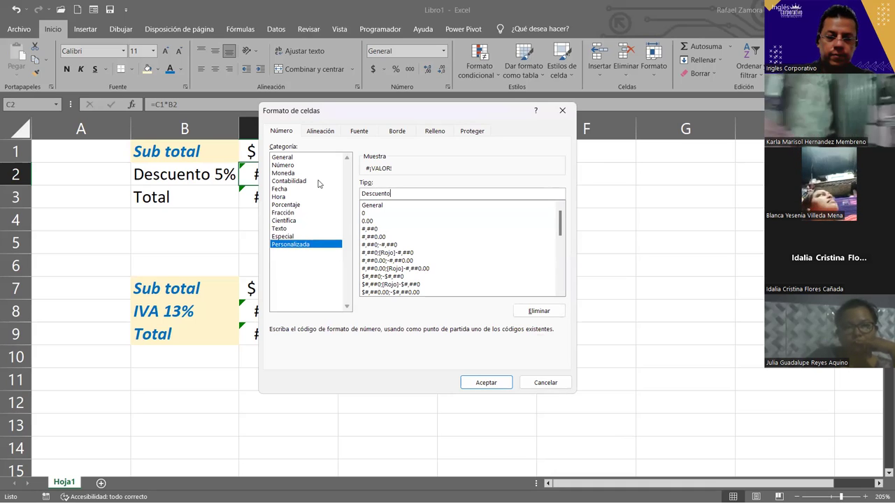
pyautogui.write('"')
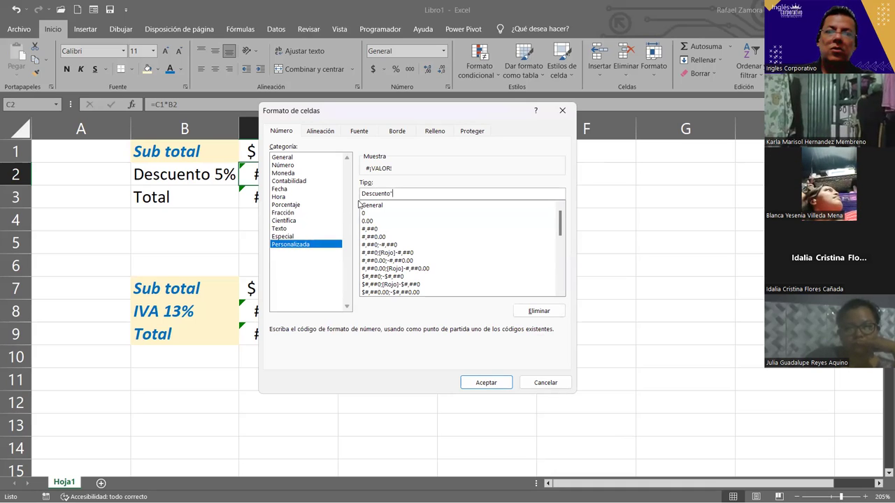
pyautogui.click(362, 193)
pyautogui.write('"')
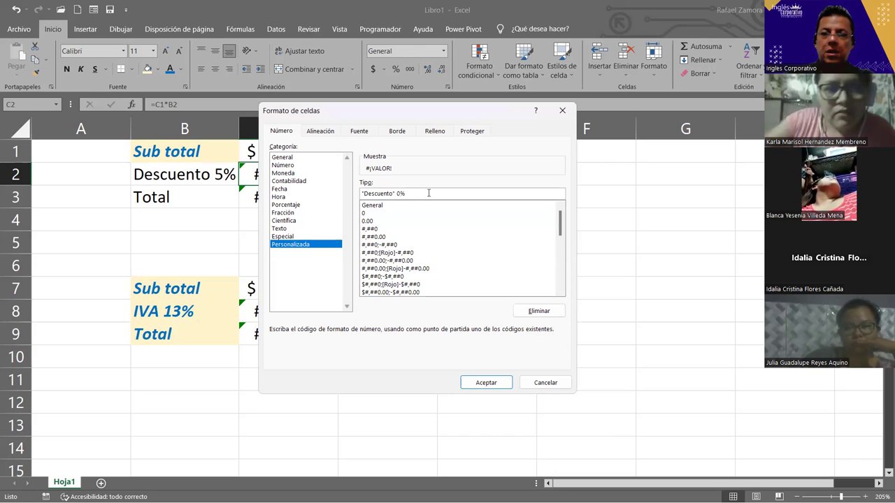
pyautogui.press('Return')
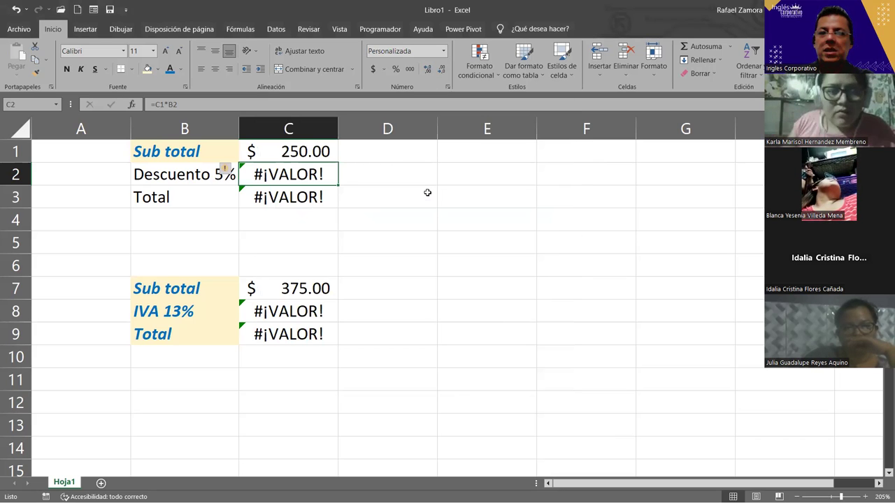
pyautogui.click(217, 175)
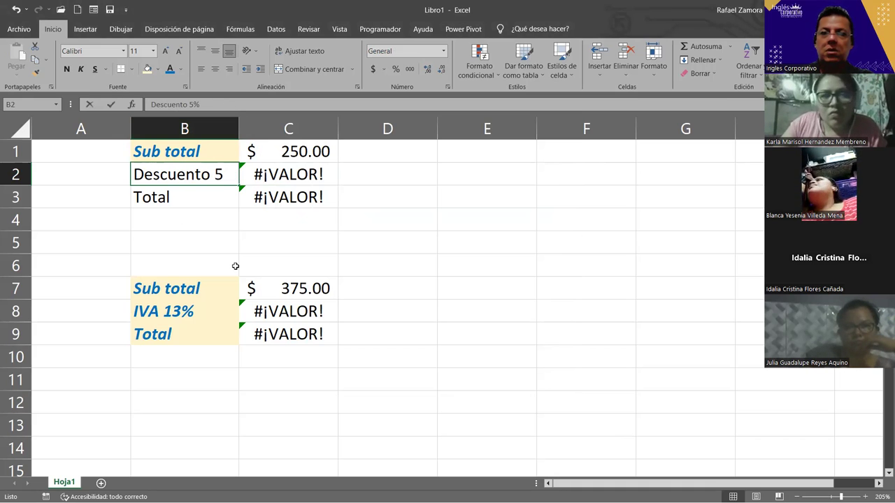
# Give B2 the custom format "Descuento" 0% and enter 5%, so it reads Descuento 5%
pyautogui.write('5')
pyautogui.press('Return')
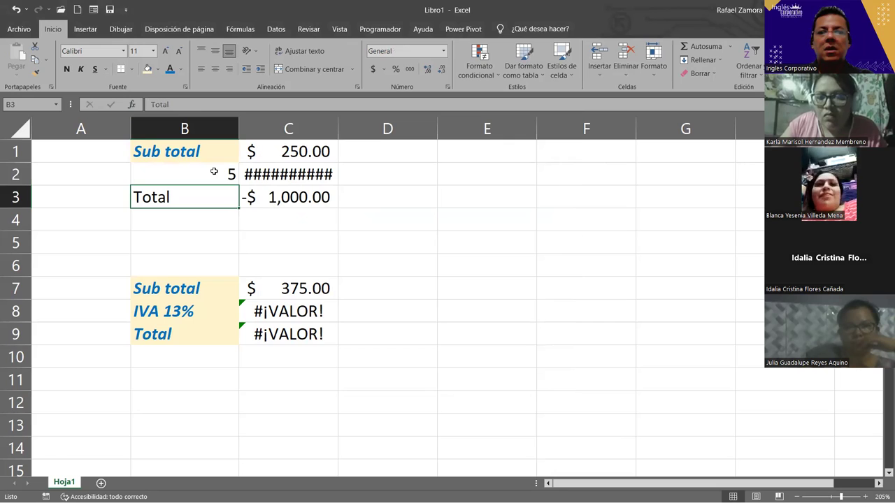
pyautogui.click(214, 171)
pyautogui.hotkey('ctrl', 'z')
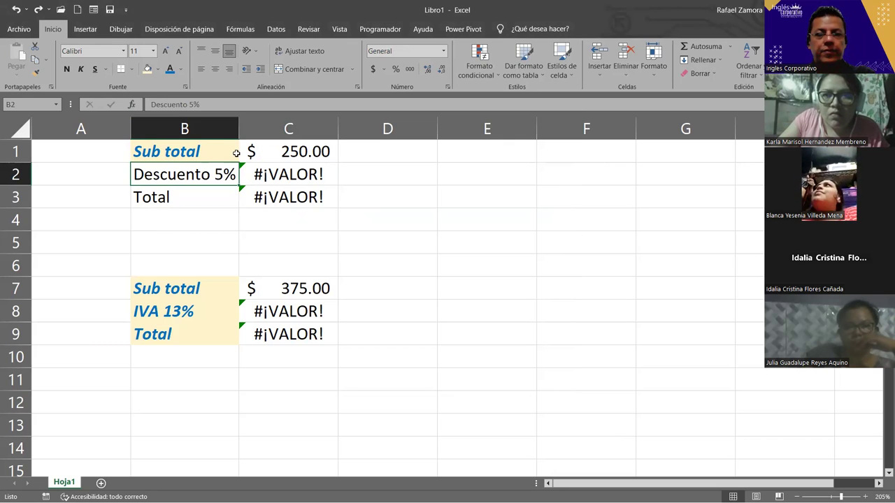
pyautogui.hotkey('ctrl', '1')
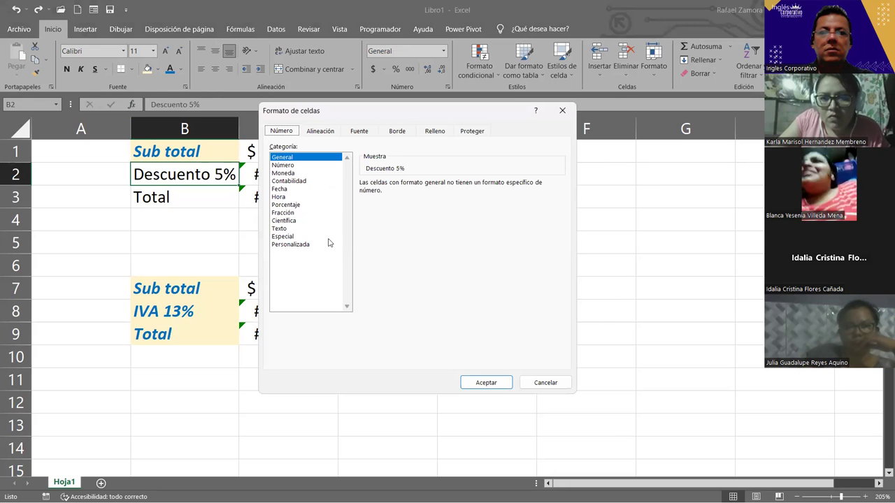
pyautogui.click(313, 244)
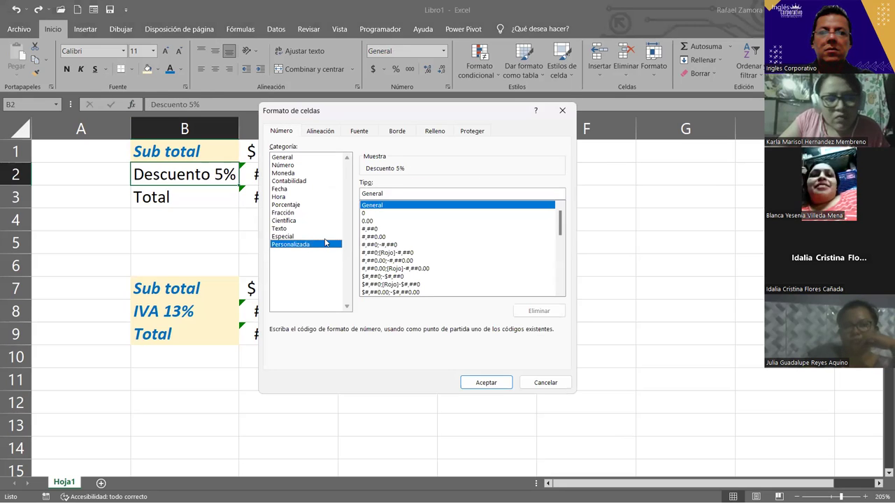
pyautogui.doubleClick(391, 193)
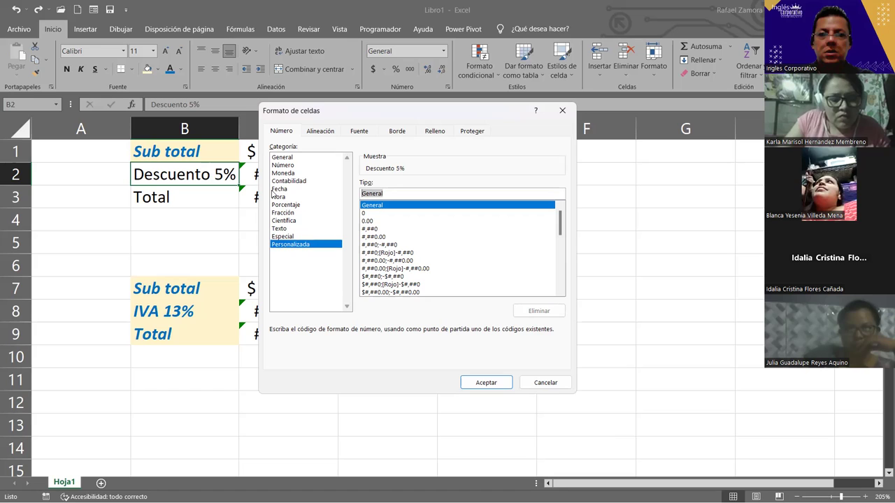
pyautogui.write('"')
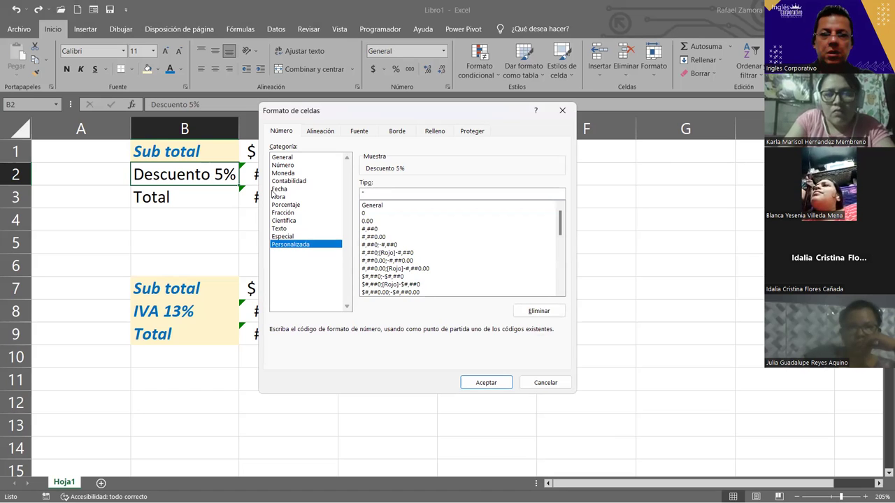
pyautogui.write('Descue')
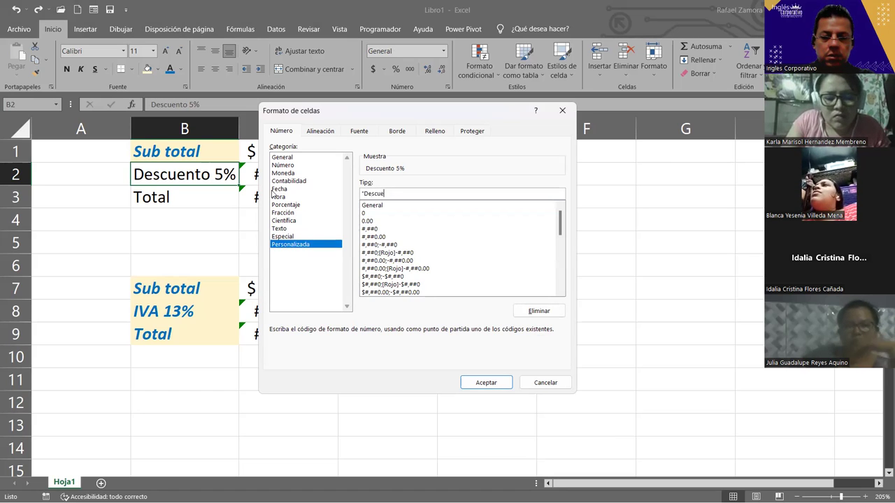
pyautogui.write('nto" 0')
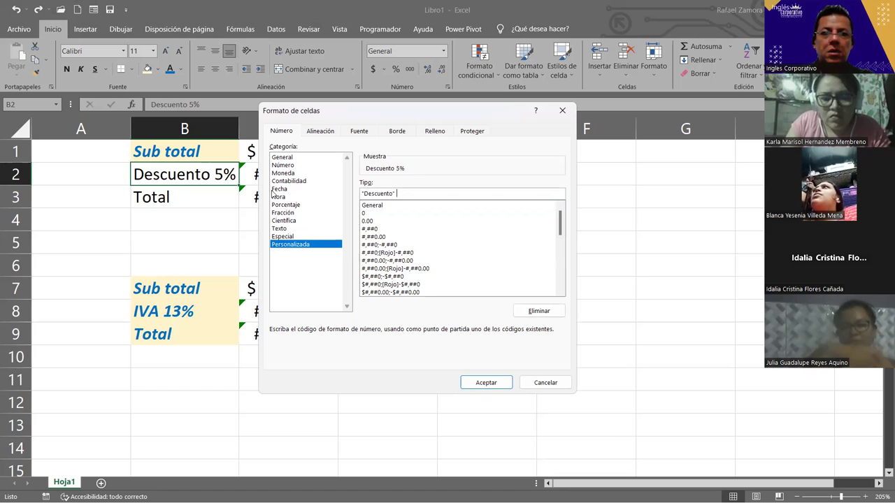
pyautogui.write('%')
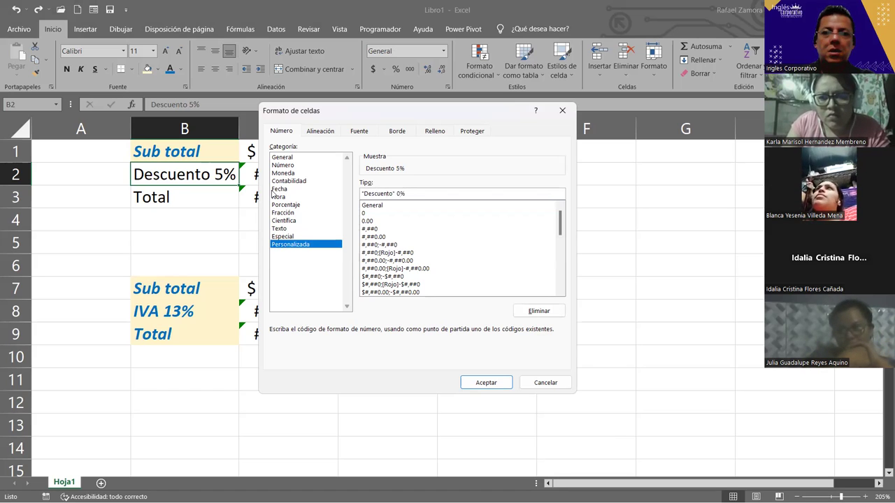
pyautogui.click(486, 384)
pyautogui.write('5%')
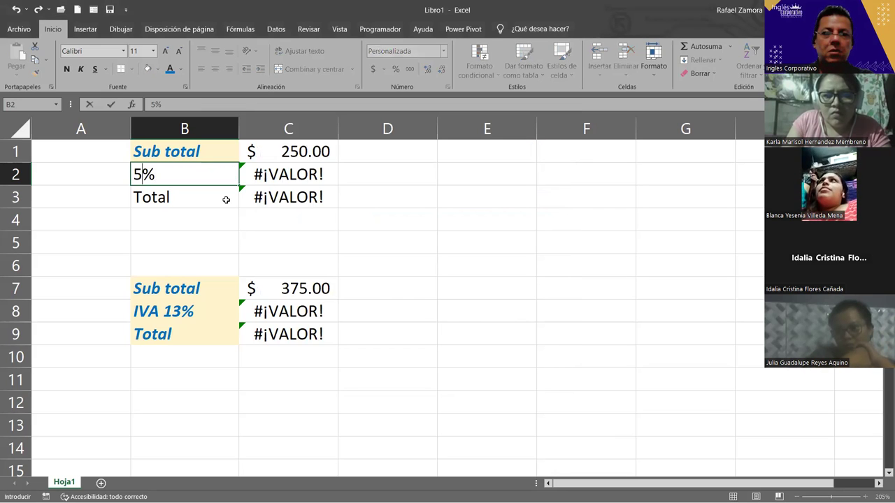
pyautogui.press('Return')
# Format the discount amount in C2 as accounting currency
pyautogui.click(329, 179)
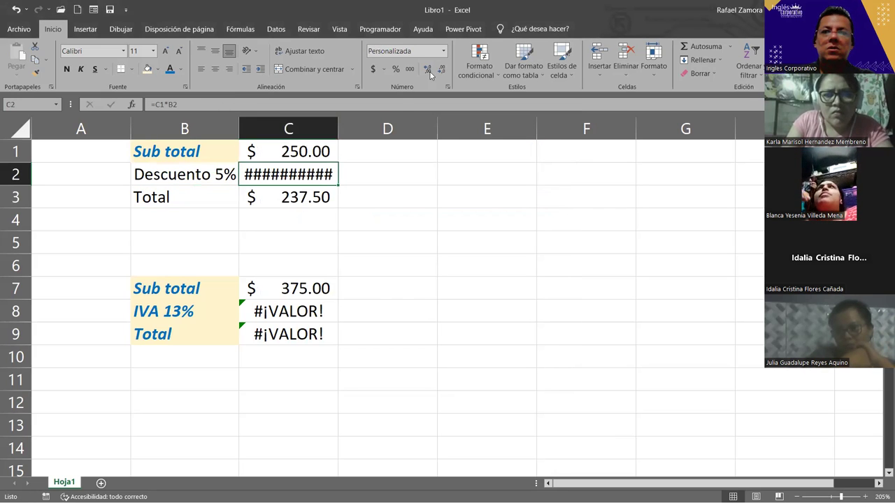
pyautogui.click(372, 69)
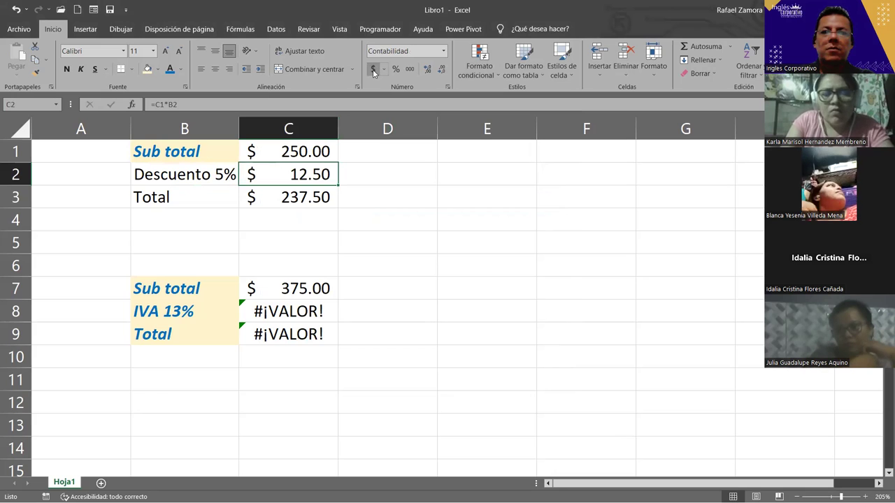
pyautogui.click(311, 204)
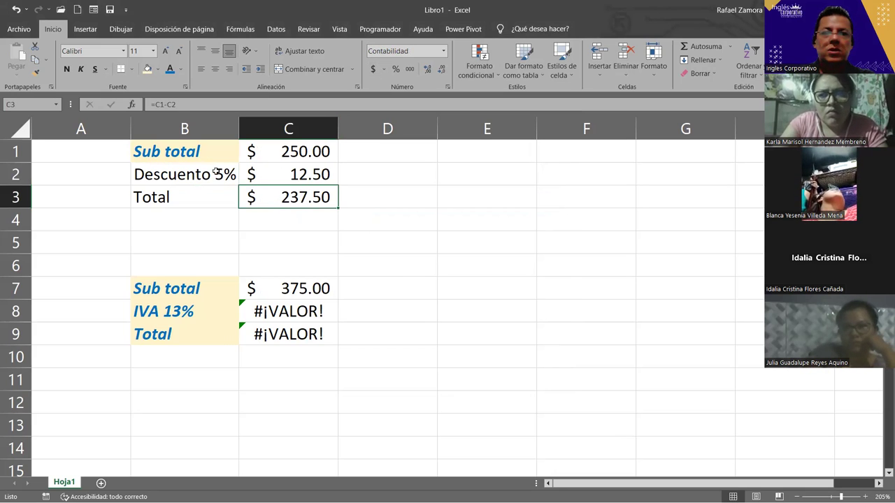
pyautogui.press('Up')
pyautogui.press('Left')
# Change the discount in B2 to 6%, then 10%, making the total $ 225.00
pyautogui.write('6')
pyautogui.press('Return')
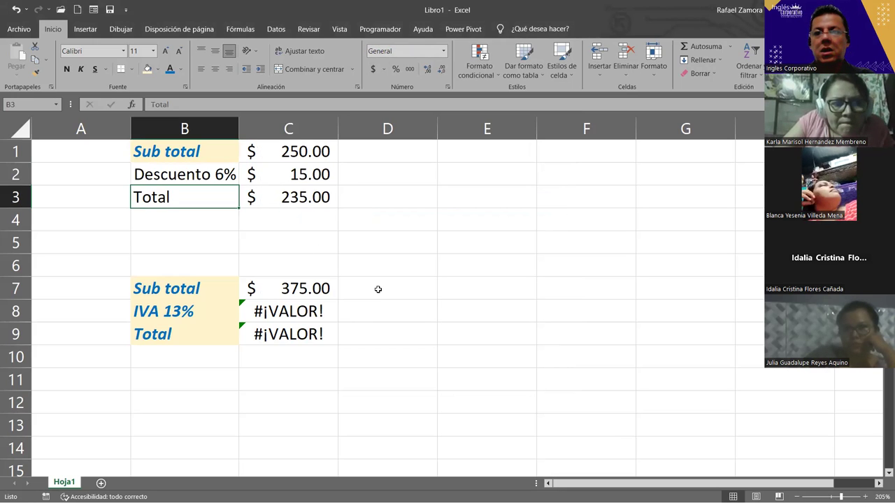
pyautogui.click(221, 178)
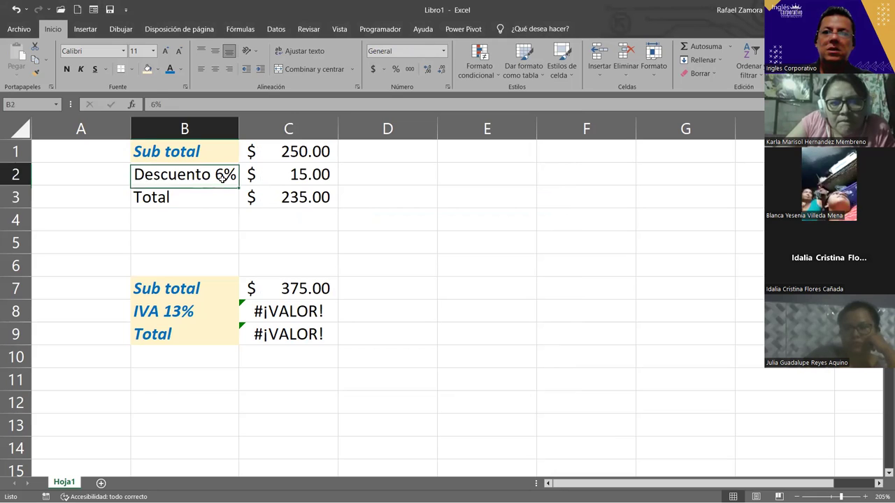
pyautogui.write('10')
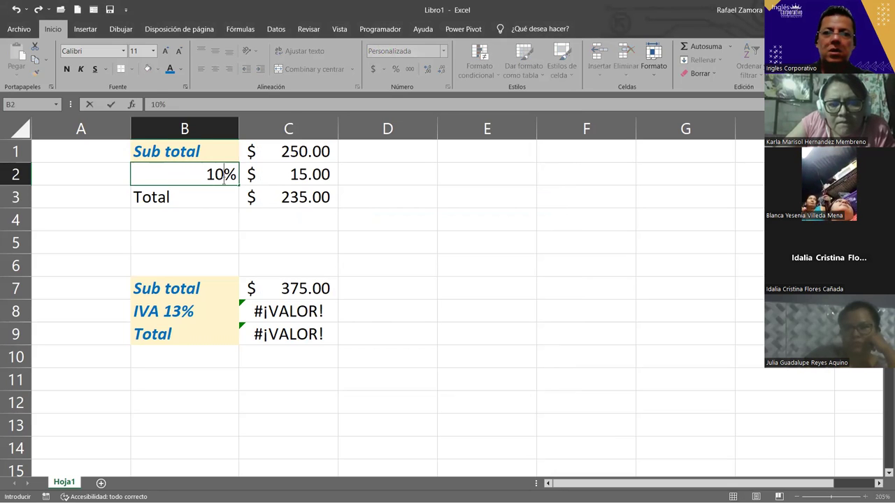
pyautogui.hotkey('ctrl', 'Return')
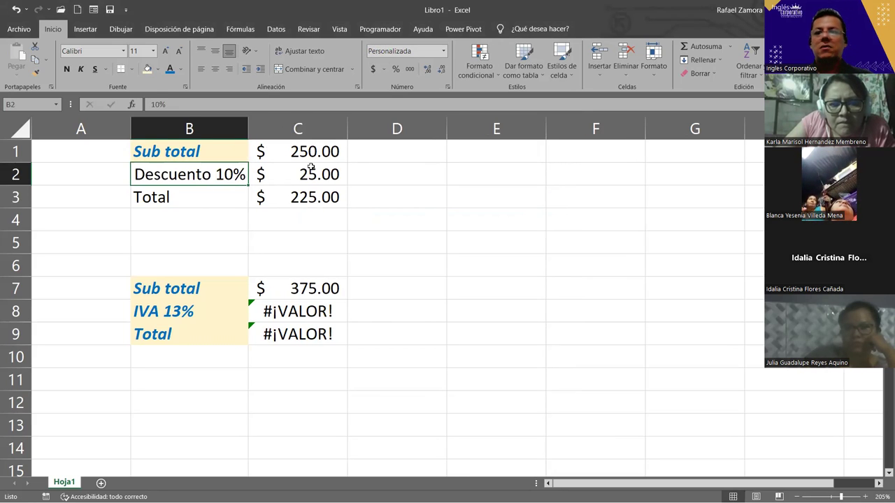
pyautogui.click(325, 177)
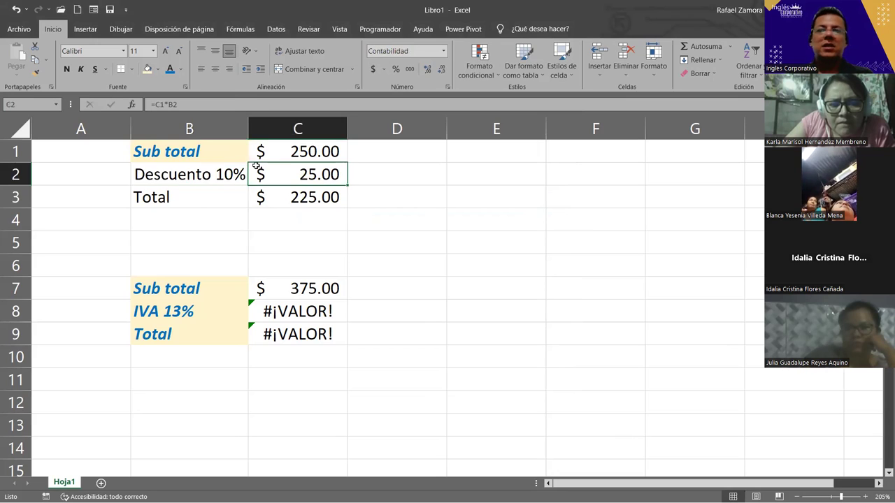
pyautogui.click(206, 175)
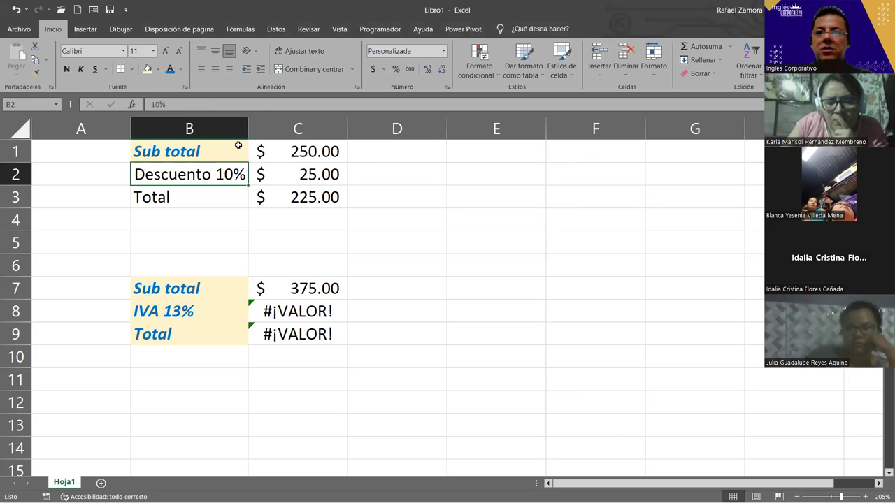
pyautogui.click(404, 313)
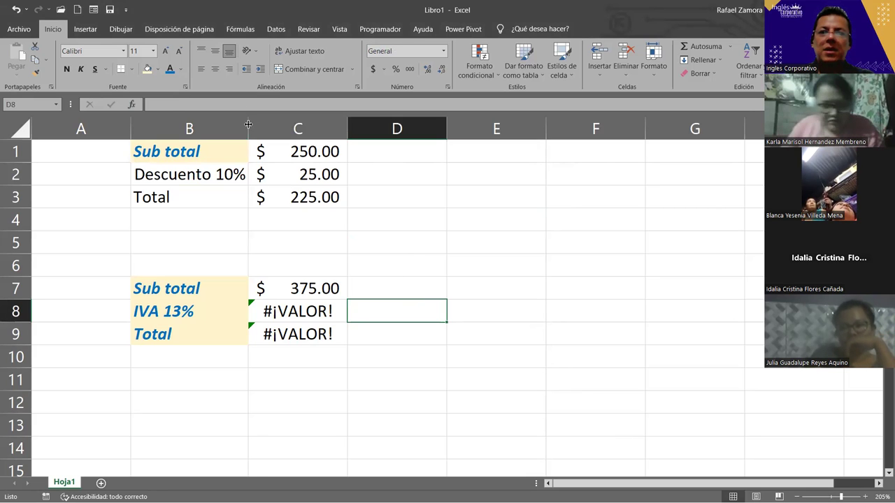
pyautogui.hotkey('ctrl', 'z')
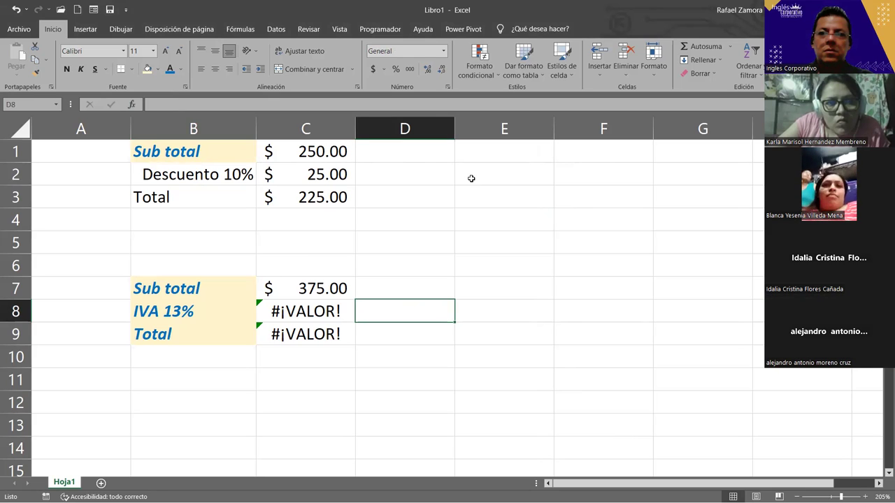
# Autofit column B so the indented Descuento 10% label fits
pyautogui.click(534, 213)
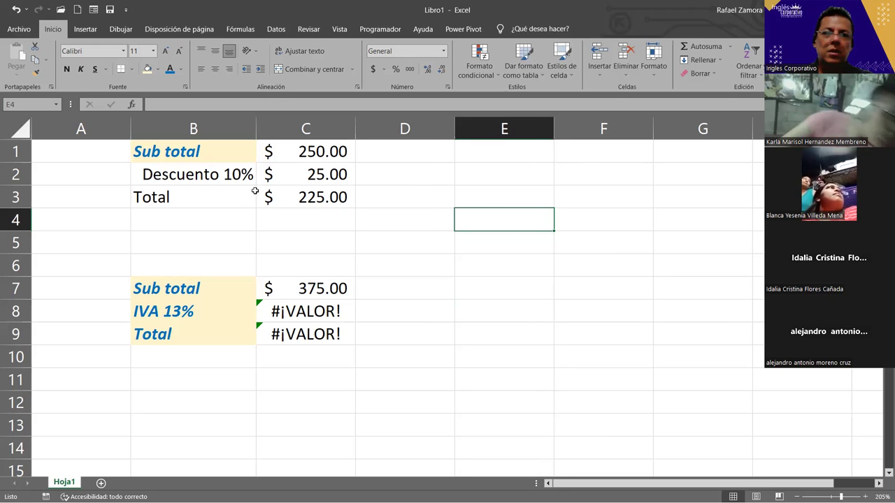
pyautogui.doubleClick(256, 128)
pyautogui.click(398, 309)
pyautogui.click(326, 289)
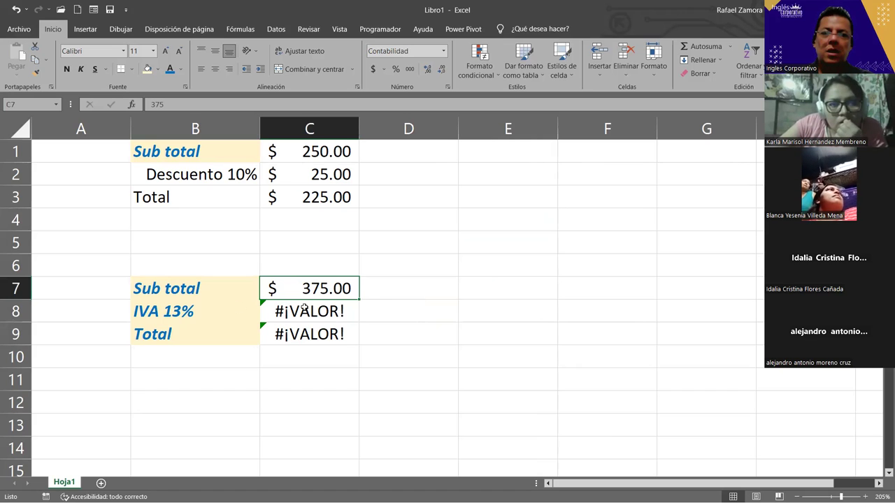
# Apply the custom number format "IVA" 0% to the IVA 13% label in B8
pyautogui.click(236, 313)
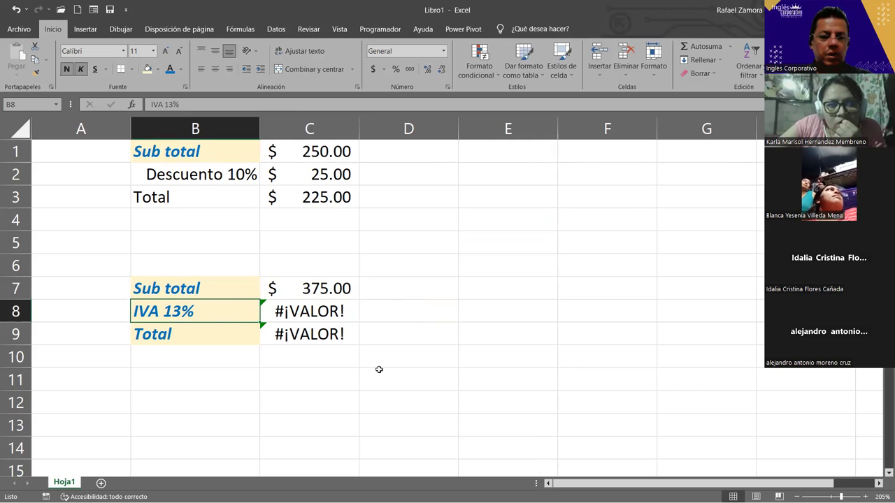
pyautogui.hotkey('ctrl', '1')
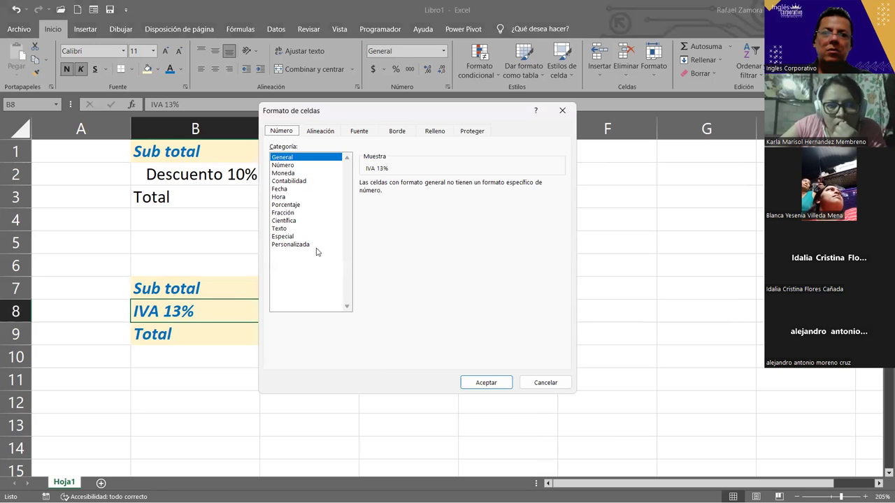
pyautogui.click(293, 244)
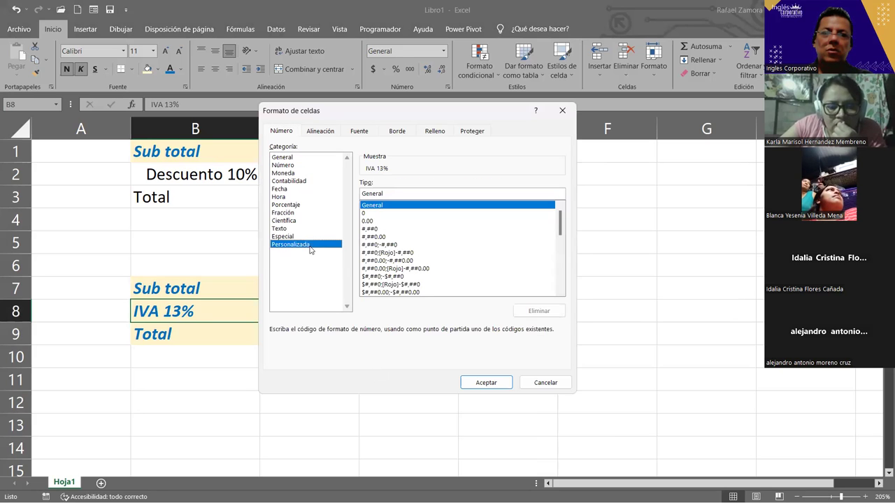
pyautogui.click(395, 194)
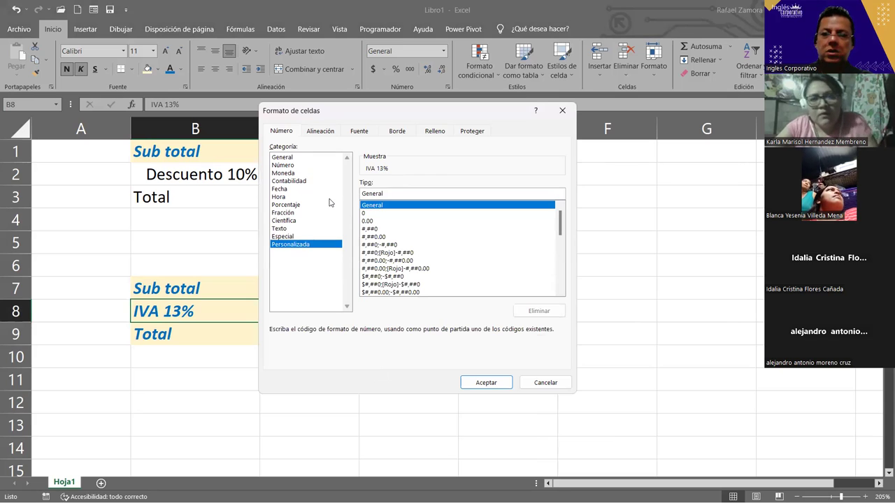
pyautogui.press('BackSpace')
pyautogui.press('BackSpace')
pyautogui.press('BackSpace')
pyautogui.press('BackSpace')
pyautogui.press('BackSpace')
pyautogui.press('BackSpace')
pyautogui.press('BackSpace')
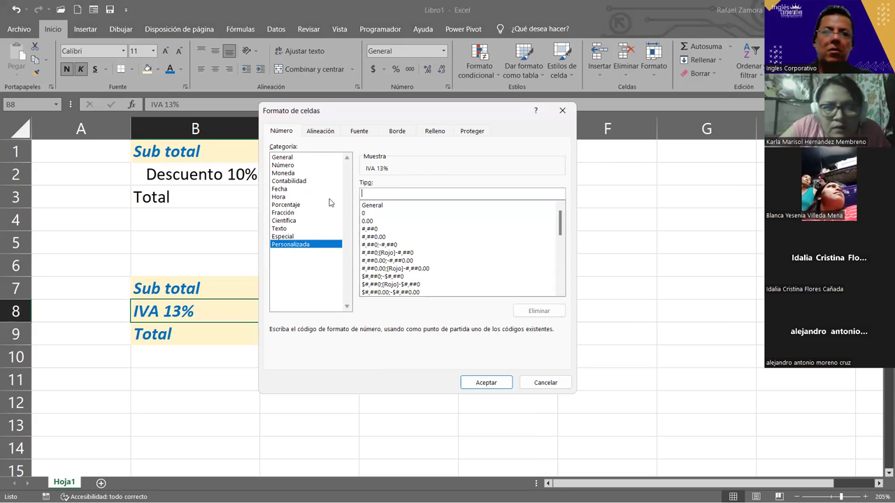
pyautogui.write('"IVA" 0%')
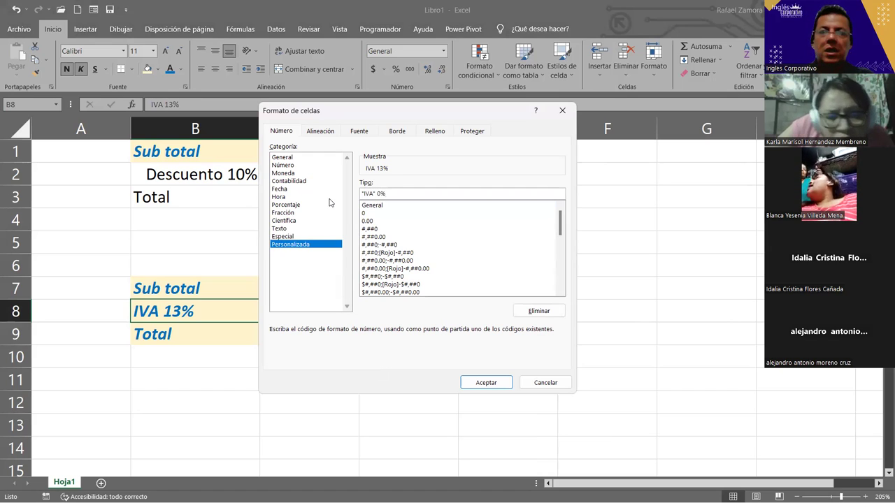
pyautogui.click(487, 385)
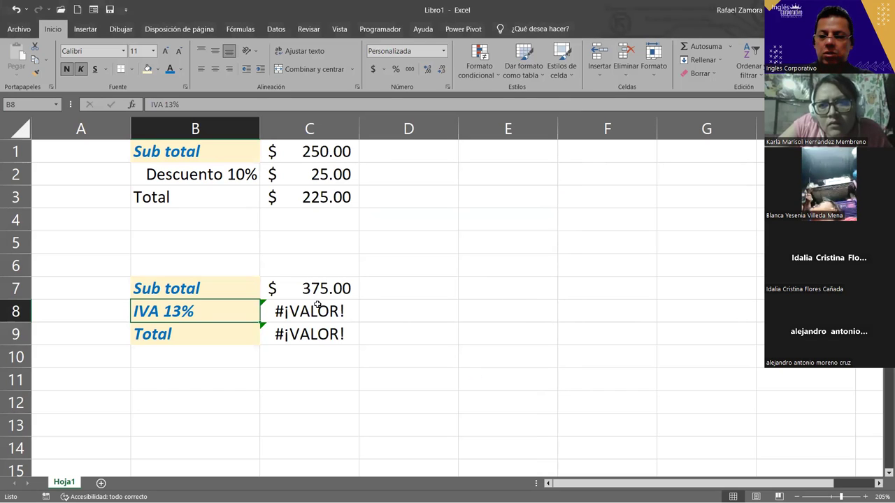
# Enter 13% in the IVA label cell B8 so IVA and Total calculate
pyautogui.write('13')
pyautogui.press('Escape')
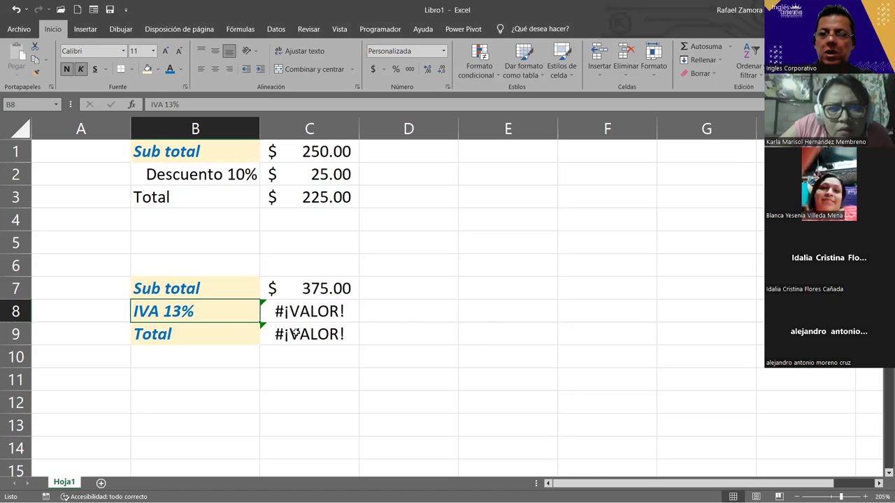
pyautogui.write('13%')
pyautogui.press('Return')
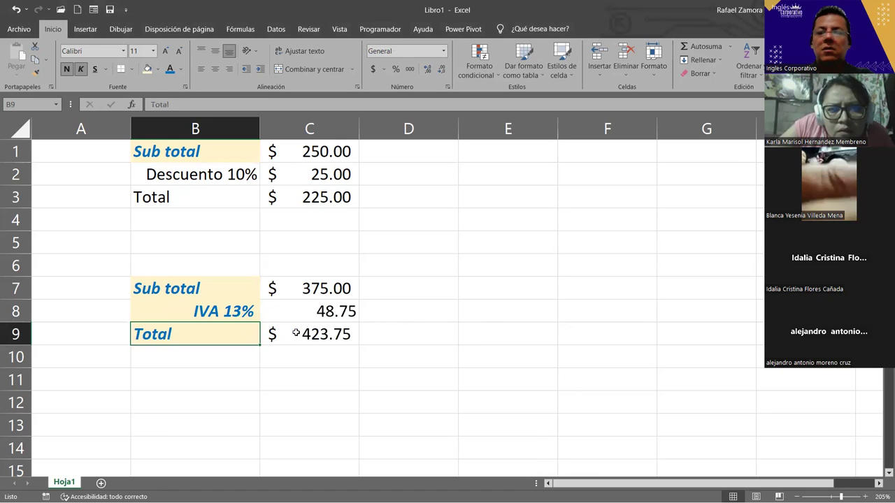
# Give the IVA amount in C8 the Contabilidad format and left-align the 13% label in B8
pyautogui.click(331, 304)
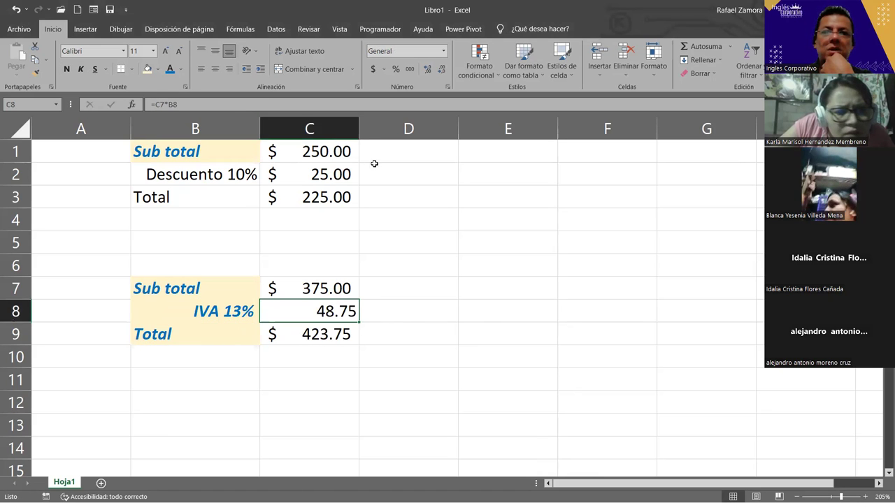
pyautogui.click(373, 69)
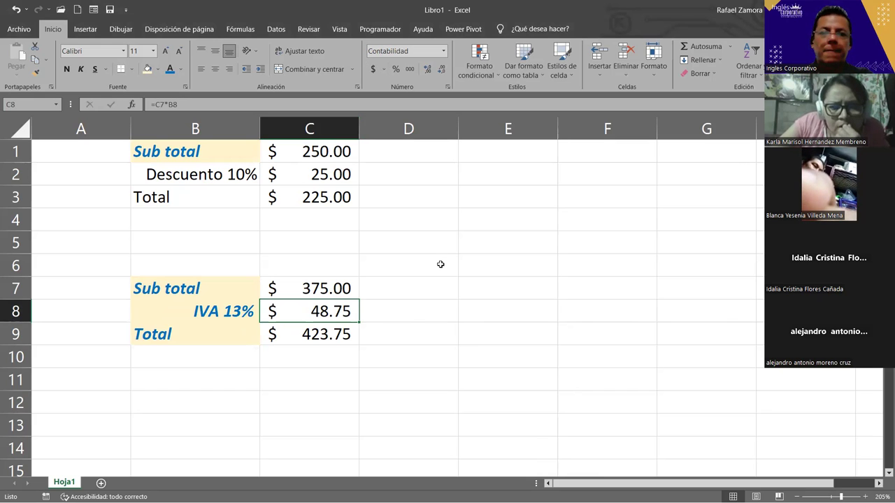
pyautogui.click(226, 308)
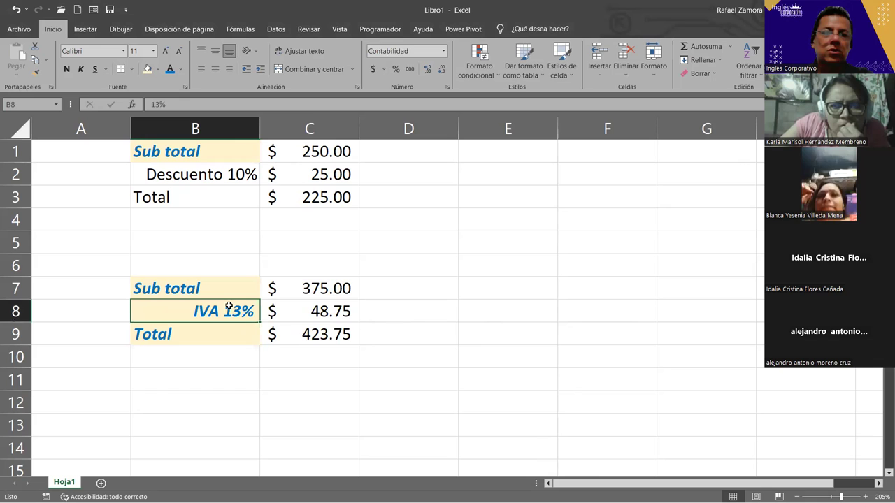
pyautogui.click(200, 70)
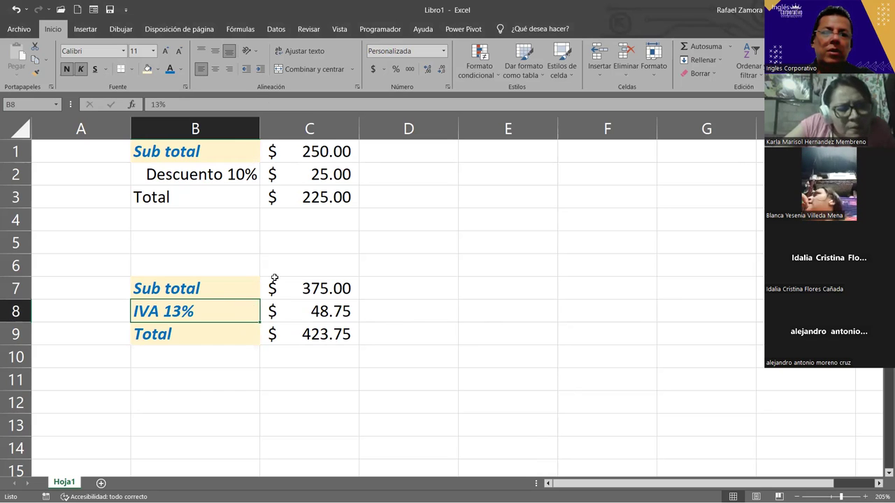
pyautogui.click(226, 353)
pyautogui.click(241, 315)
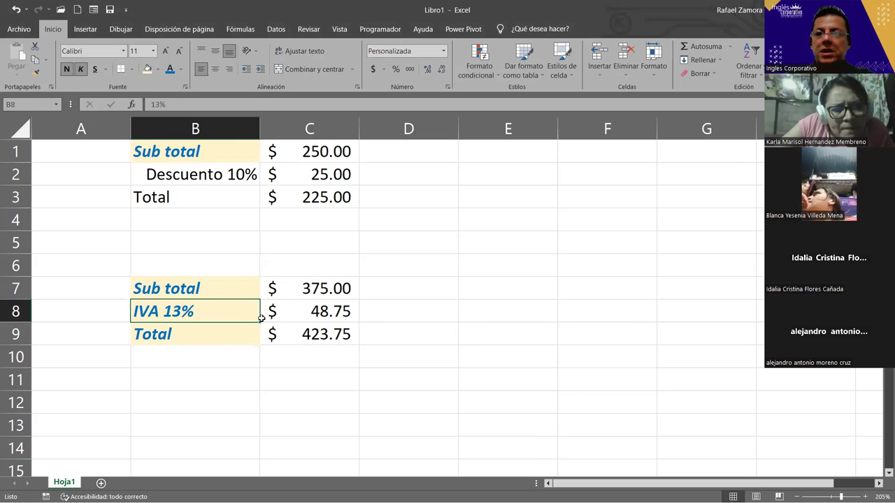
pyautogui.click(194, 358)
pyautogui.click(231, 312)
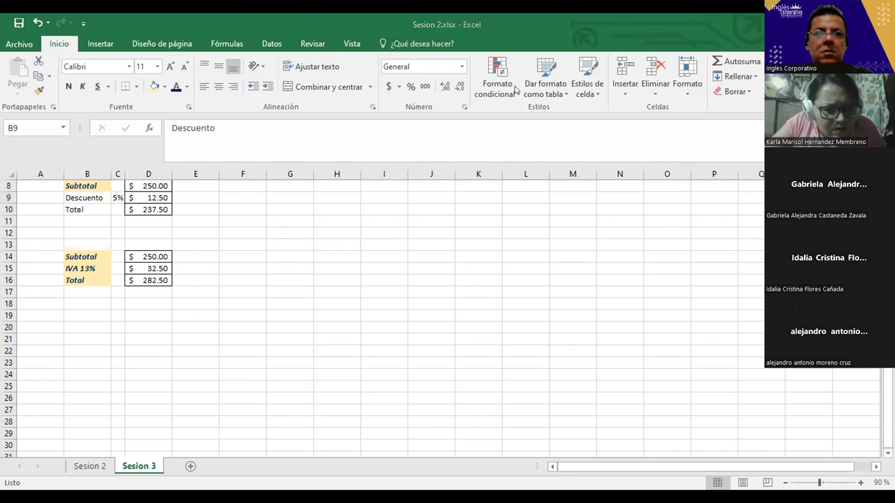
pyautogui.click(83, 196)
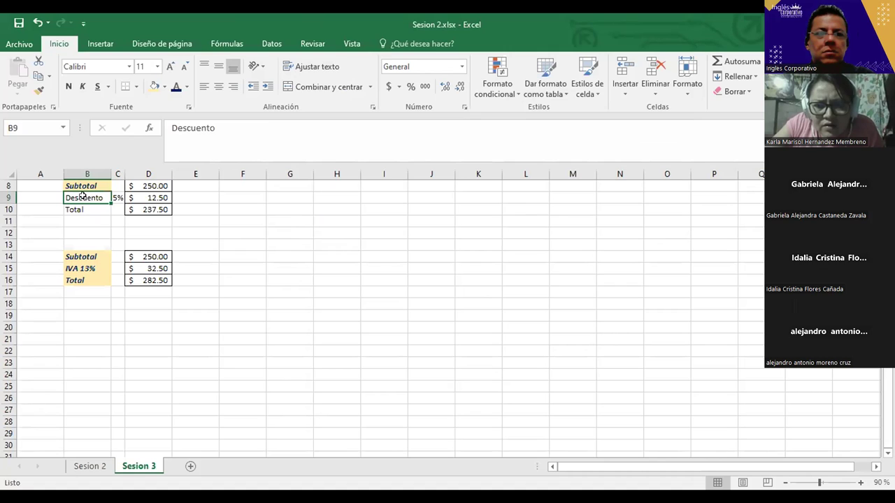
pyautogui.hotkey('ctrl', '1')
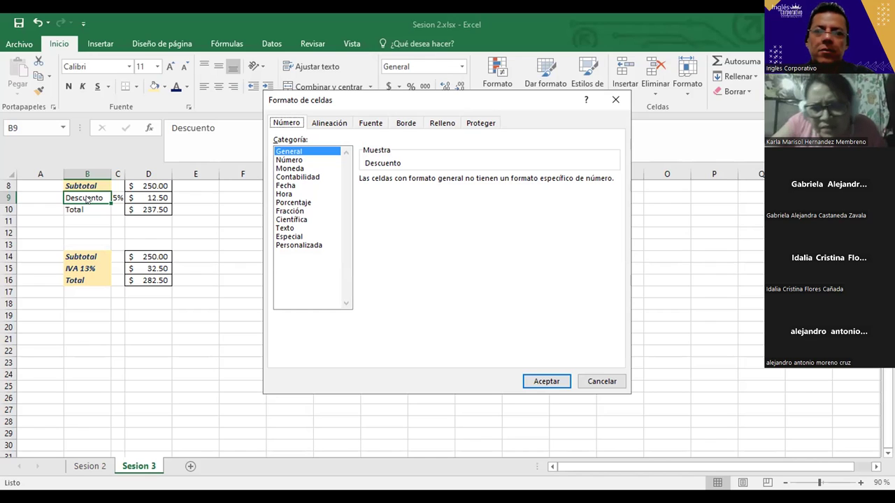
pyautogui.click(285, 246)
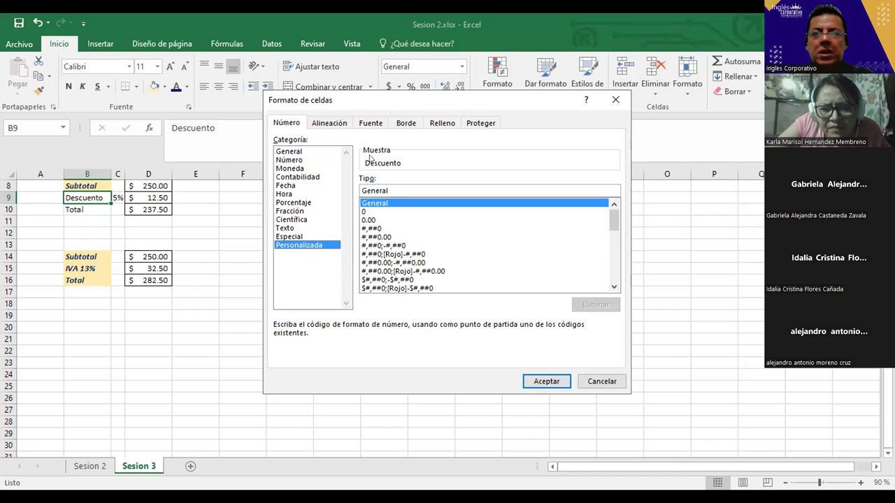
pyautogui.doubleClick(399, 205)
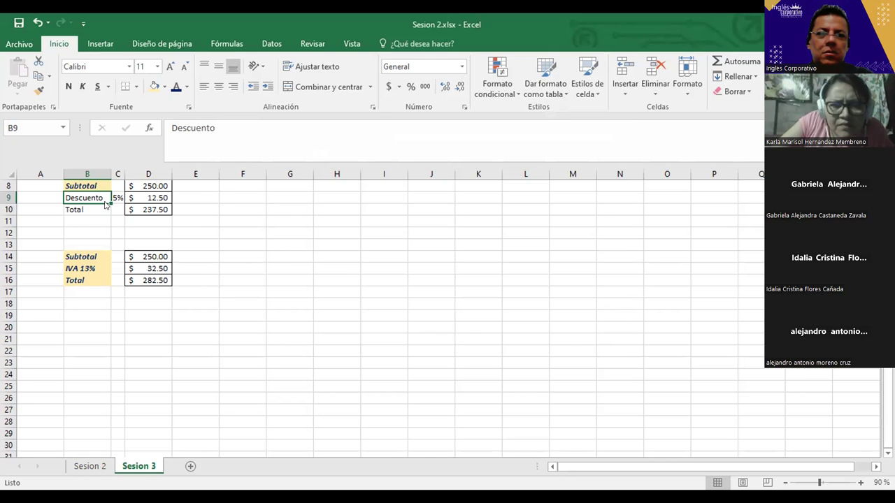
# Replace B9's General format with the custom code "descuento" 0%
pyautogui.hotkey('ctrl', '1')
pyautogui.click(315, 246)
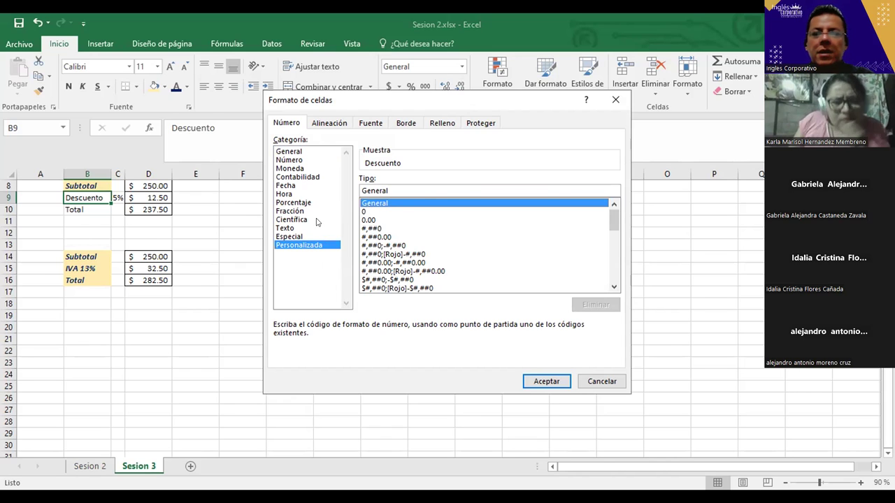
pyautogui.moveTo(349, 186); pyautogui.dragTo(350, 190)
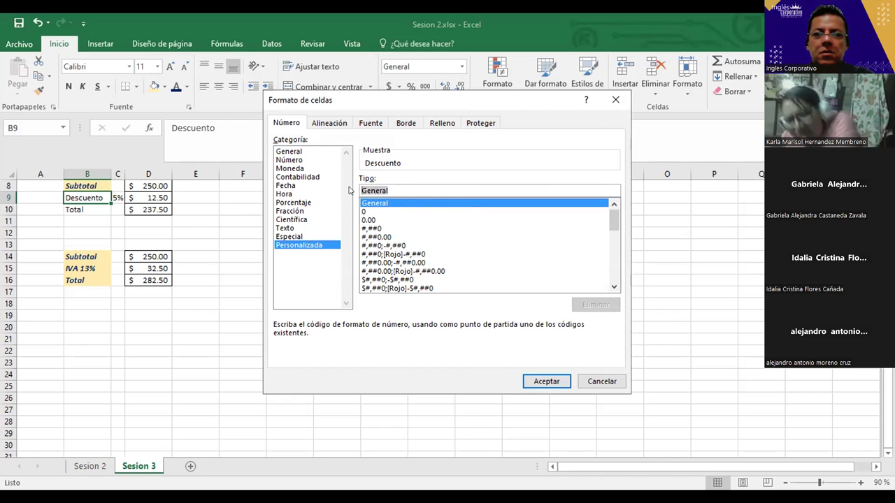
pyautogui.press('Delete')
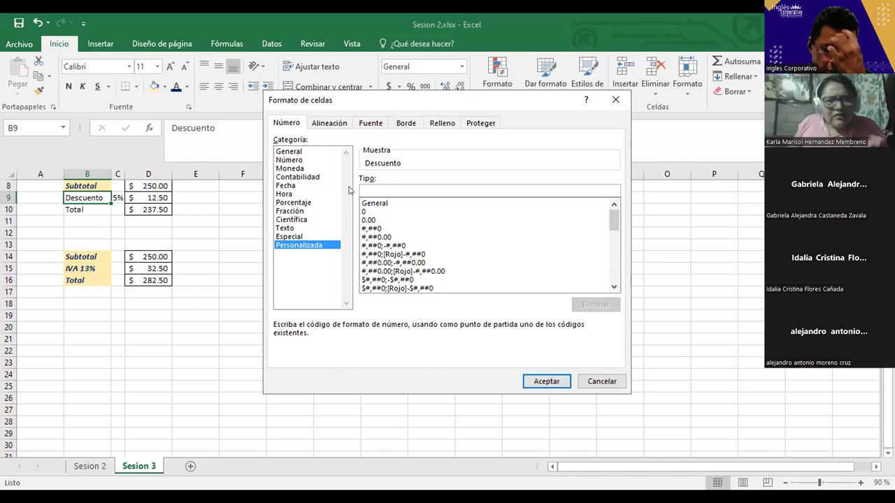
pyautogui.write('"')
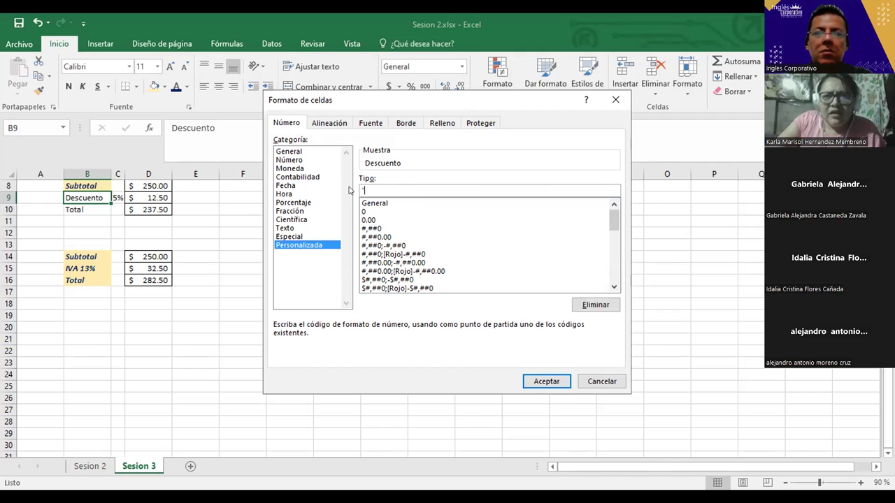
pyautogui.write('descuento"')
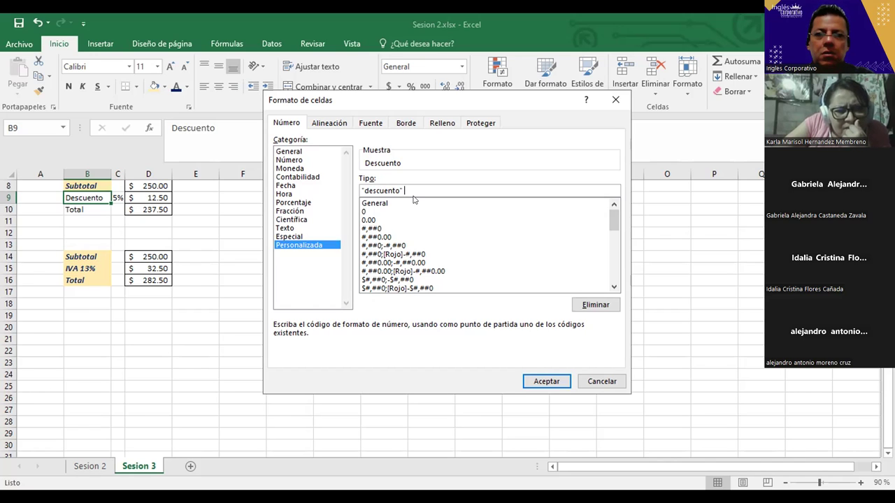
pyautogui.write('0%')
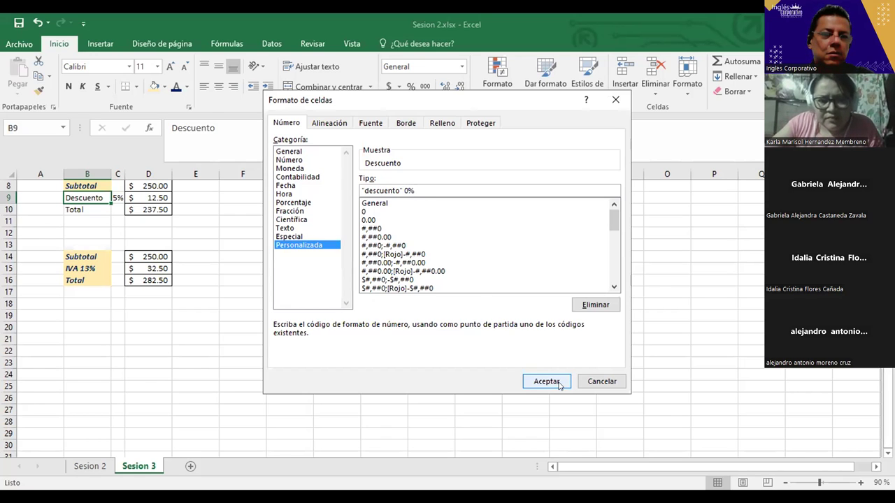
pyautogui.click(559, 383)
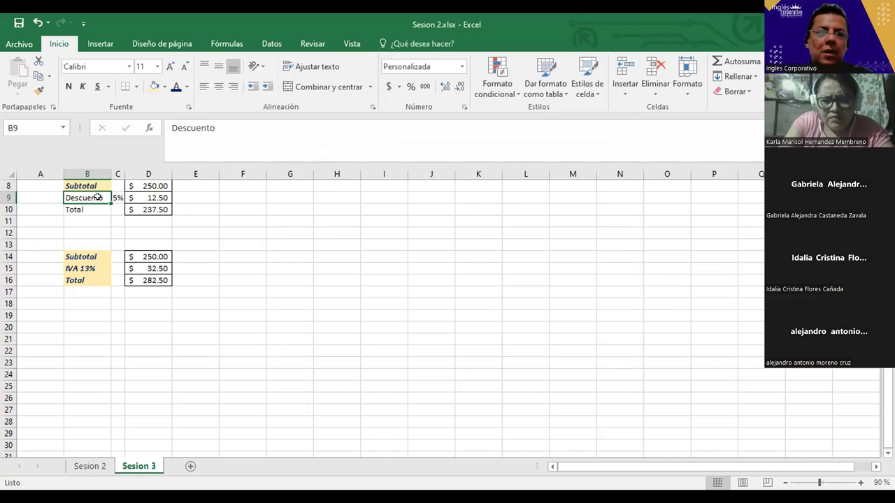
pyautogui.click(133, 200)
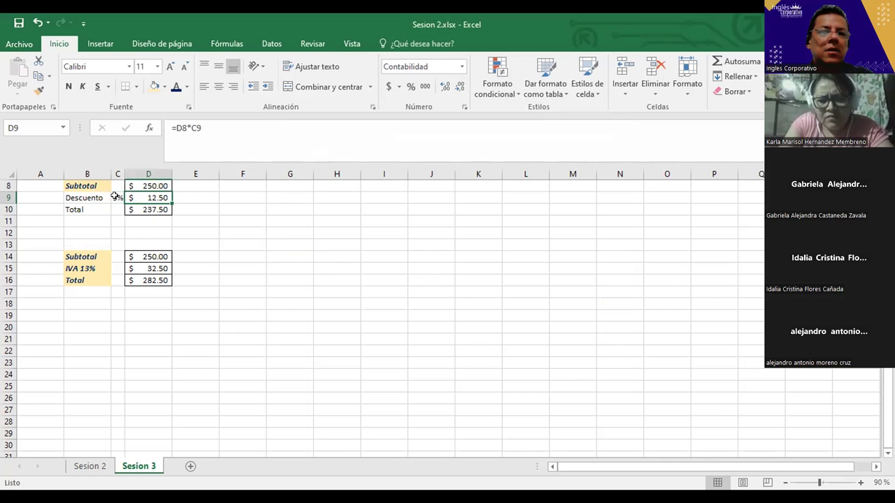
# Clear the 5% rate from C9 and begin a new = formula in D9
pyautogui.click(114, 198)
pyautogui.press('BackSpace')
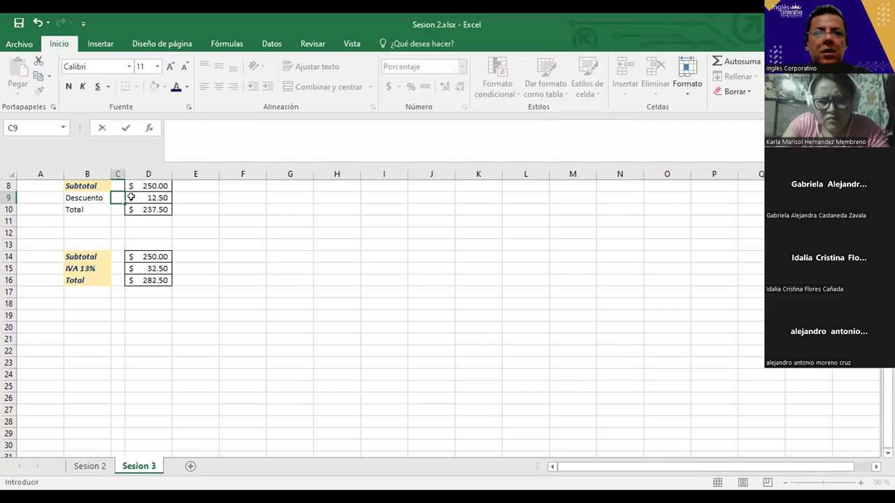
pyautogui.click(130, 198)
pyautogui.doubleClick(131, 198)
pyautogui.doubleClick(130, 198)
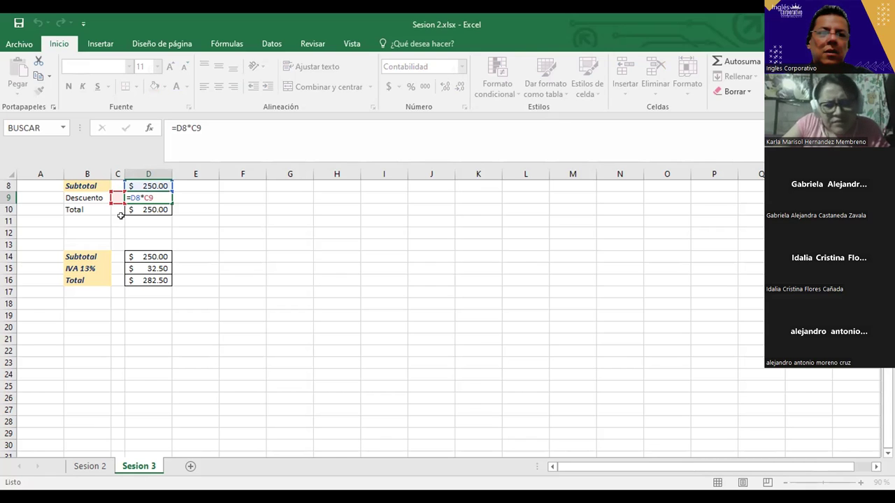
pyautogui.hotkey('ctrl', 'Return')
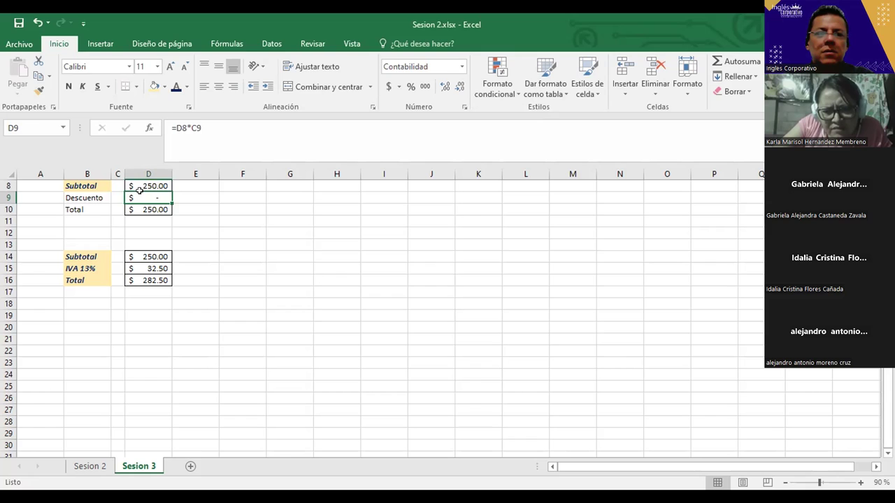
pyautogui.write('=')
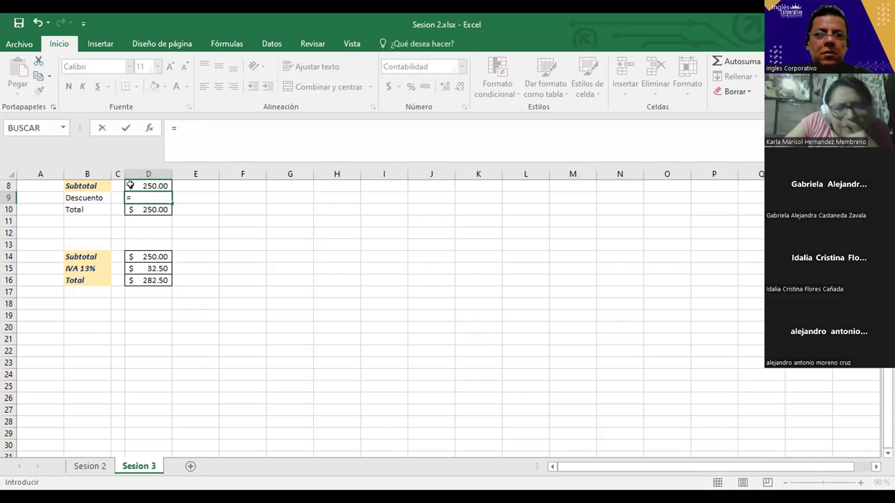
# Enter the discount formula =D8*B9 in D9
pyautogui.click(130, 186)
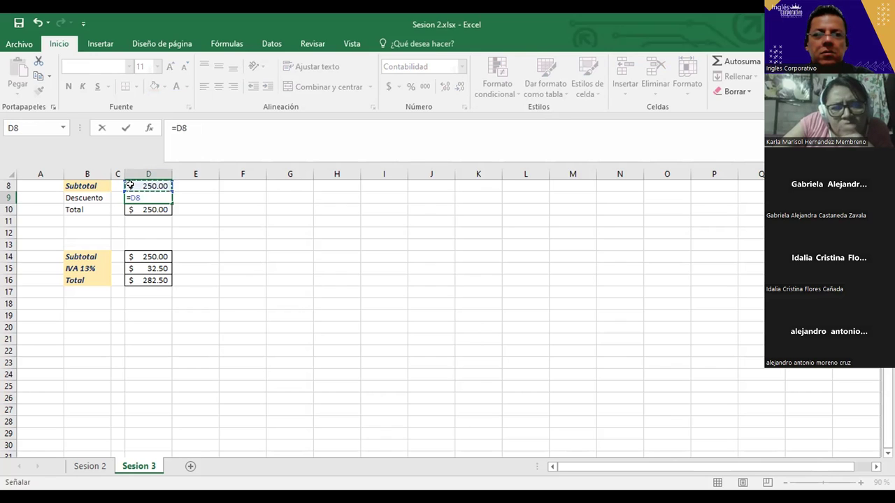
pyautogui.write('+')
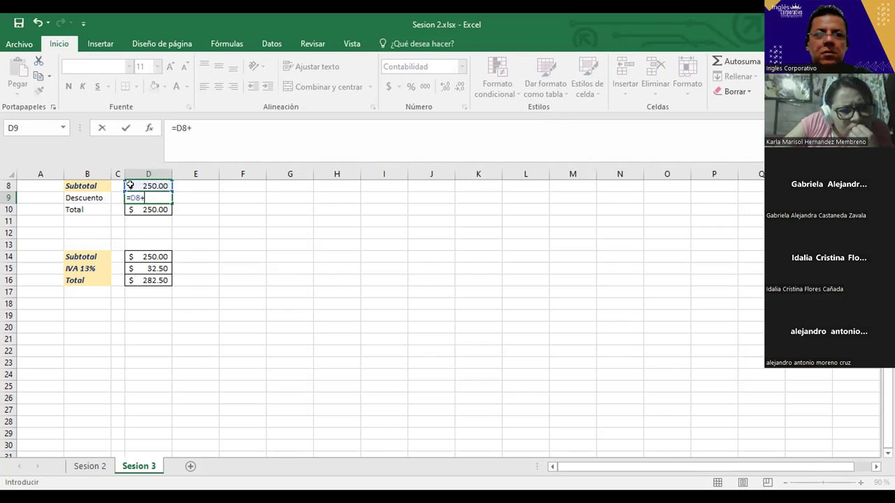
pyautogui.press('BackSpace')
pyautogui.write('*')
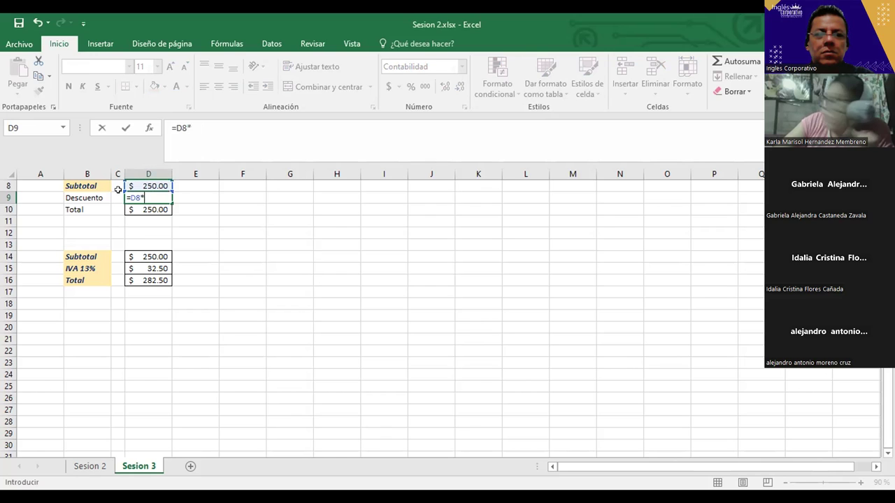
pyautogui.click(99, 197)
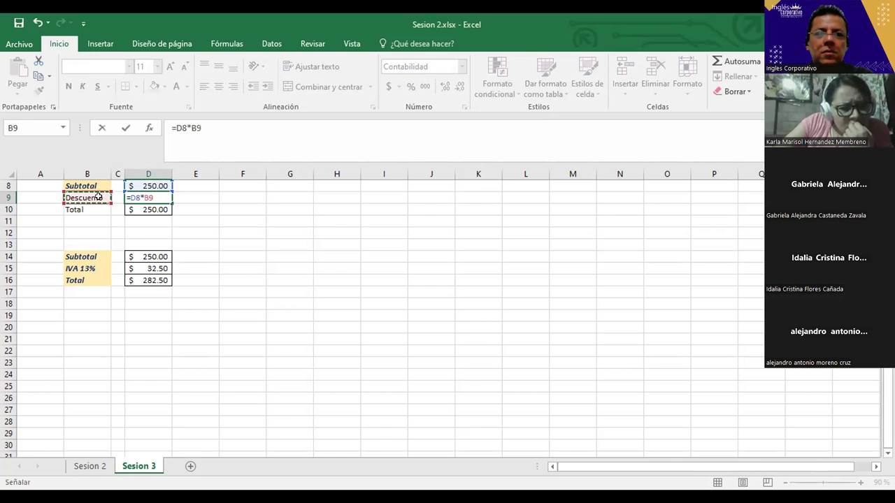
pyautogui.press('Return')
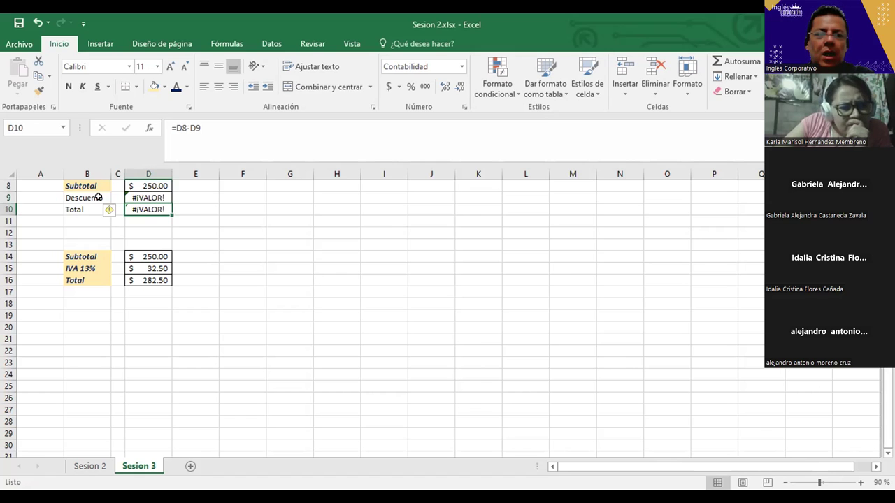
# Type 5% into the discount label cell B9, then return to D9
pyautogui.click(99, 197)
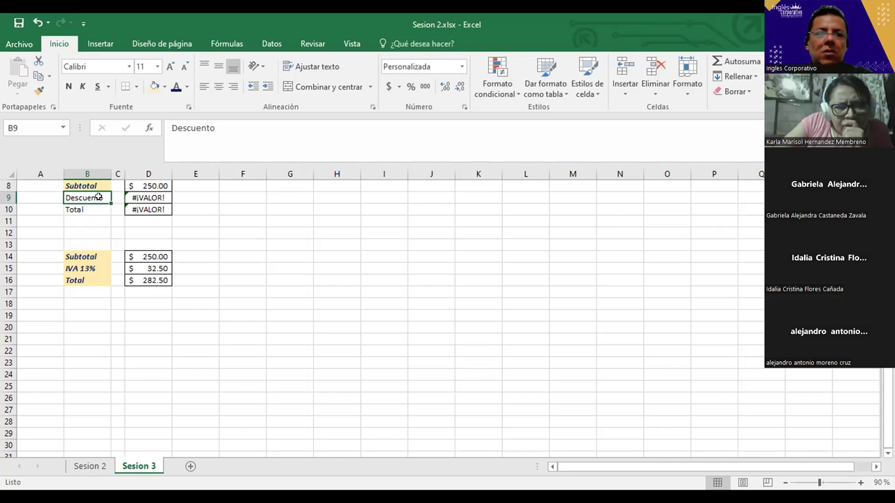
pyautogui.write('5%')
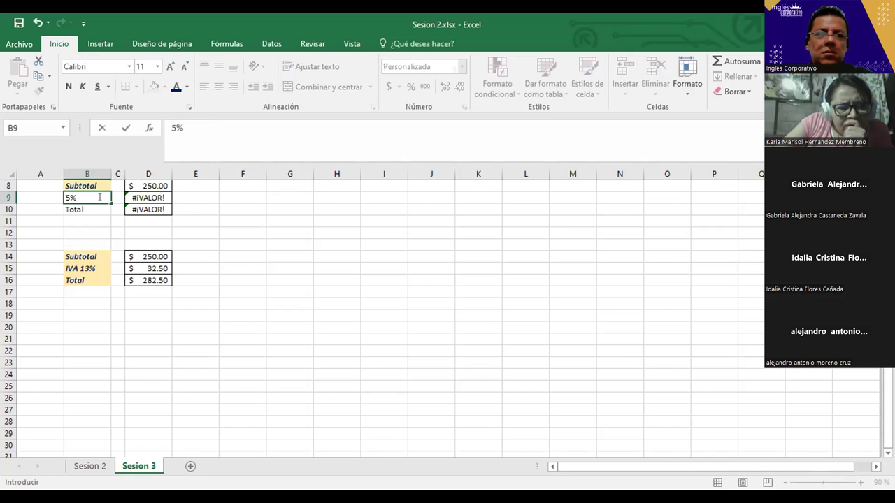
pyautogui.press('Return')
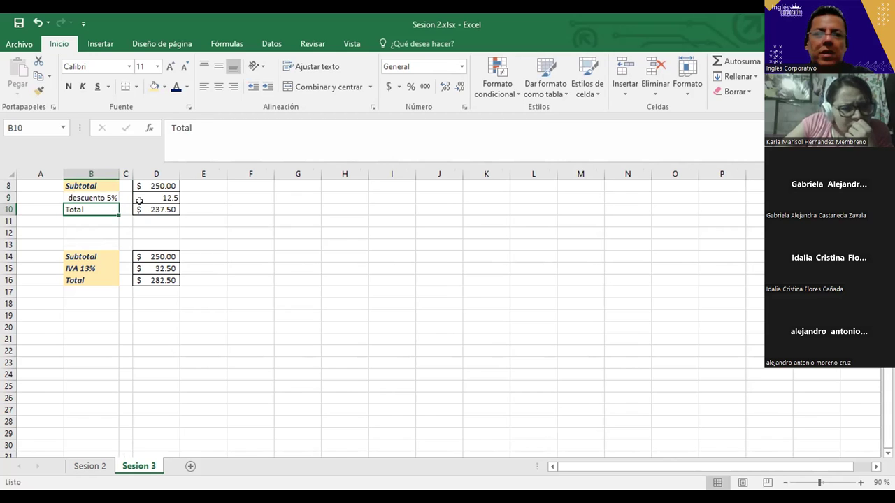
pyautogui.press('Up')
pyautogui.press('Right')
pyautogui.press('Right')
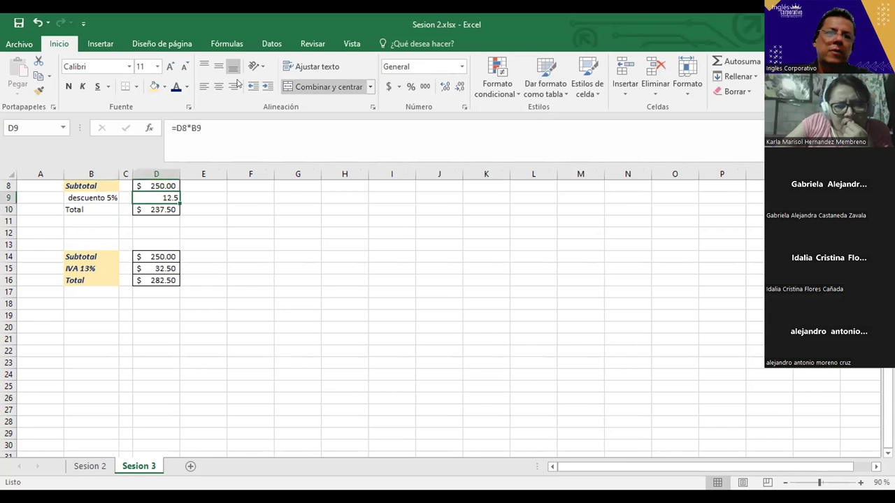
# Format the D9 discount amount as Contabilidad so it shows $ 12.50
pyautogui.click(460, 67)
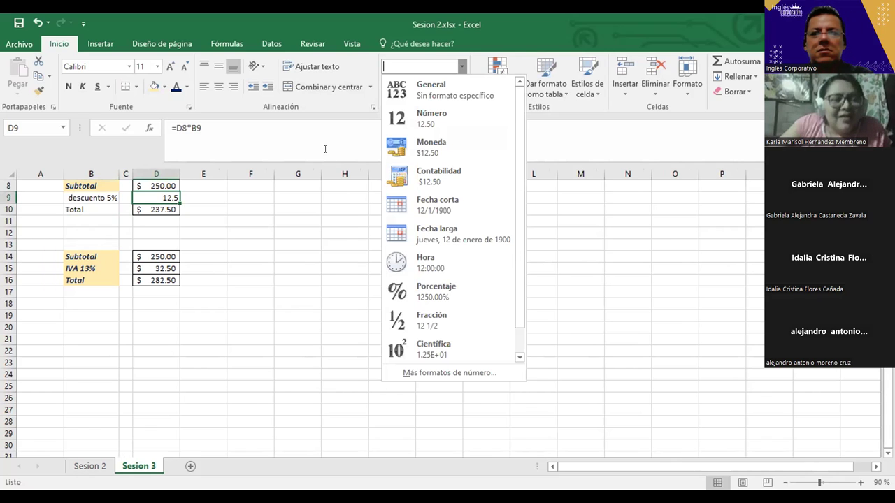
pyautogui.click(386, 83)
pyautogui.click(385, 83)
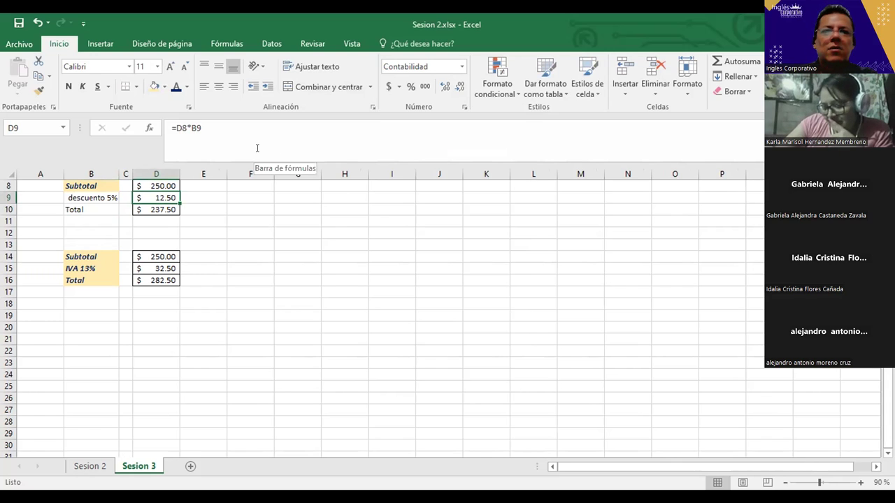
pyautogui.click(71, 269)
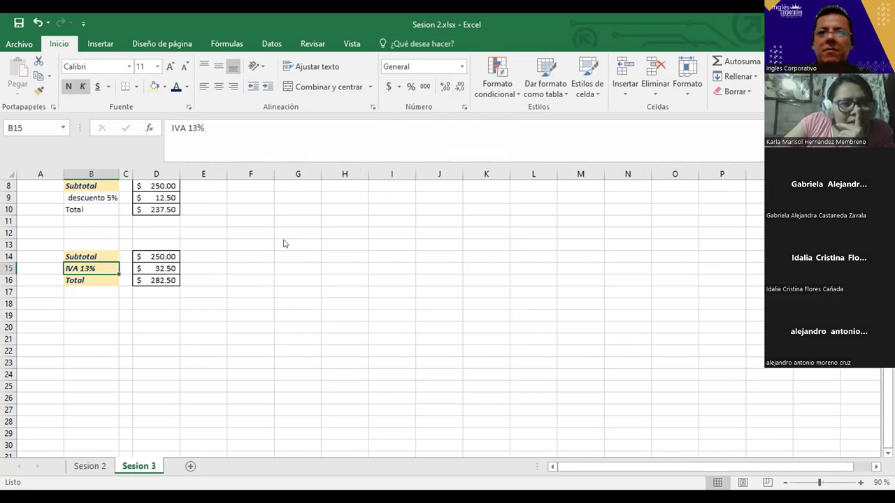
# Replace B15's General format with the custom code "IVA" 0%
pyautogui.hotkey('ctrl', '1')
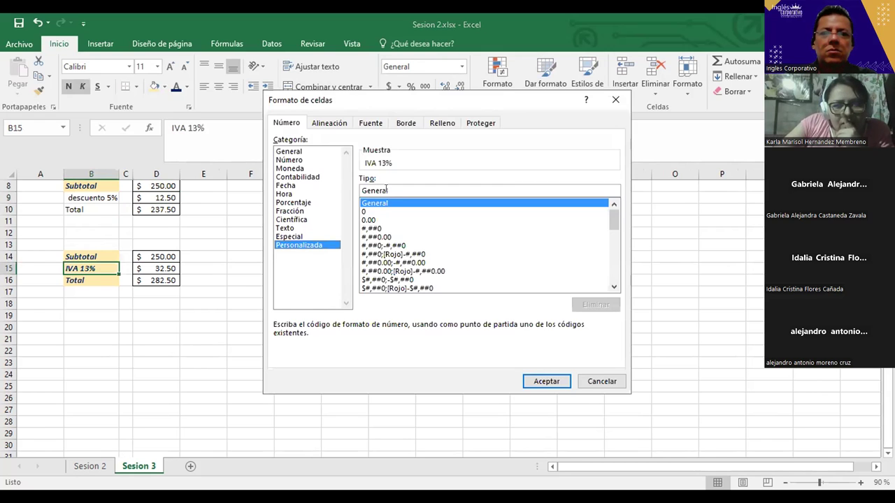
pyautogui.moveTo(386, 190); pyautogui.dragTo(359, 189)
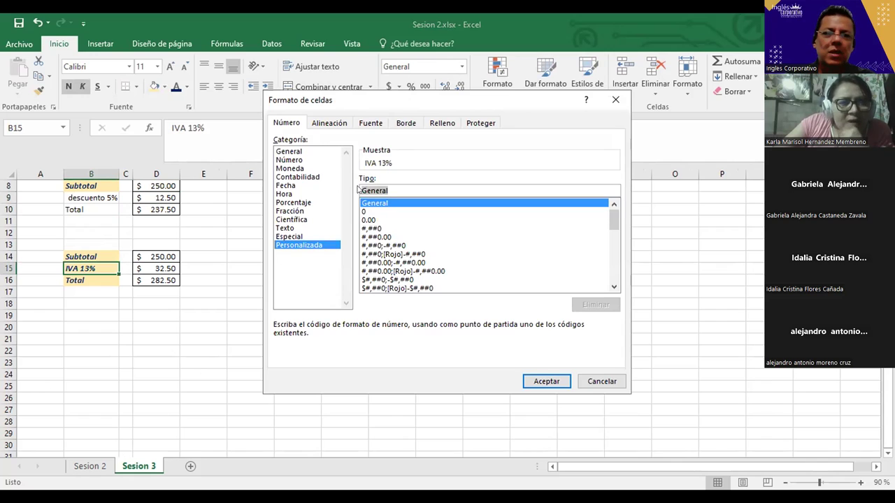
pyautogui.press('BackSpace')
pyautogui.write('"IVA')
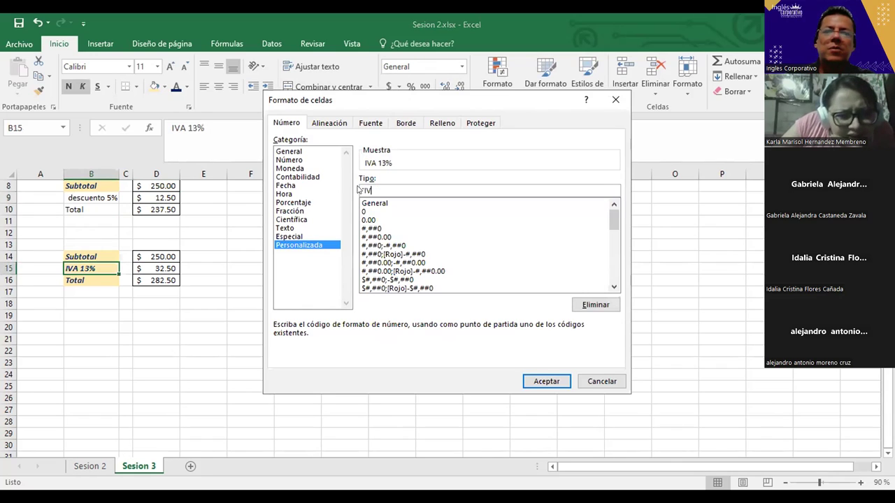
pyautogui.write('" 0%')
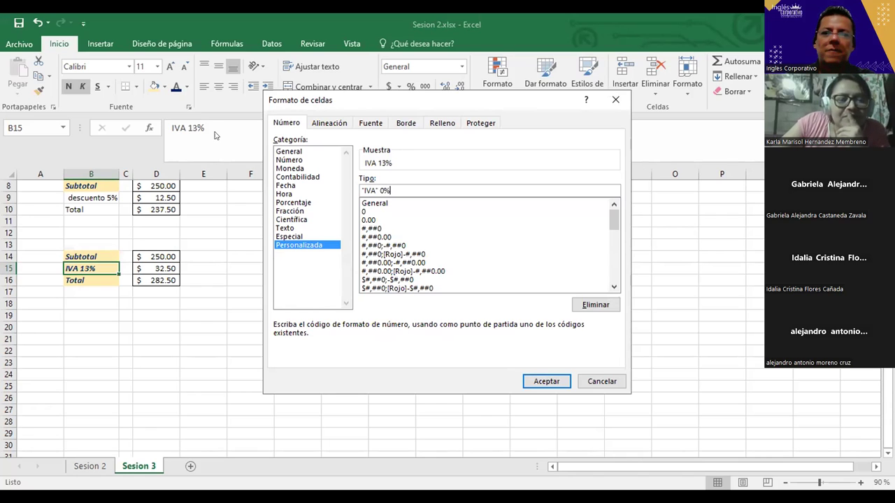
pyautogui.click(548, 383)
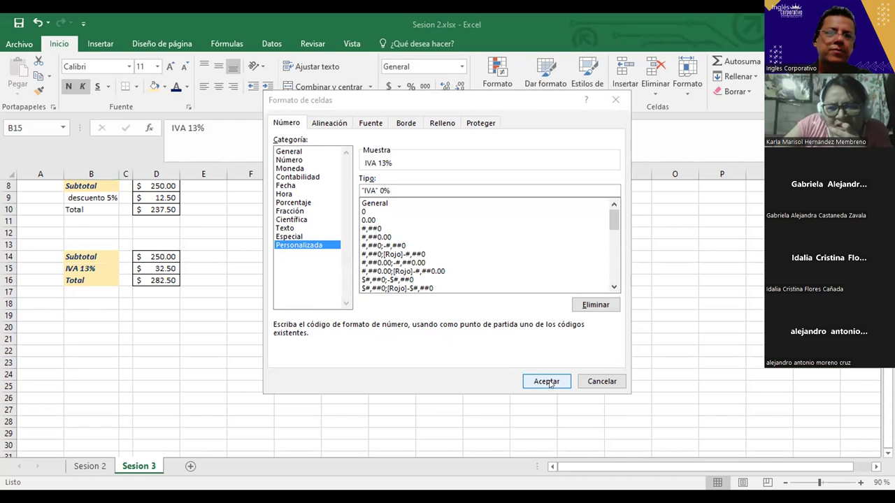
pyautogui.click(549, 378)
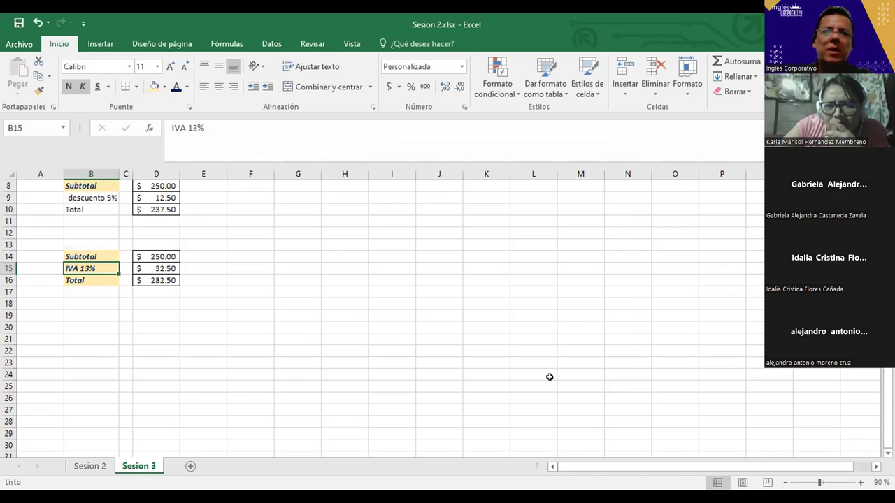
# Enter the IVA formula =D14-B15 in D15
pyautogui.click(163, 269)
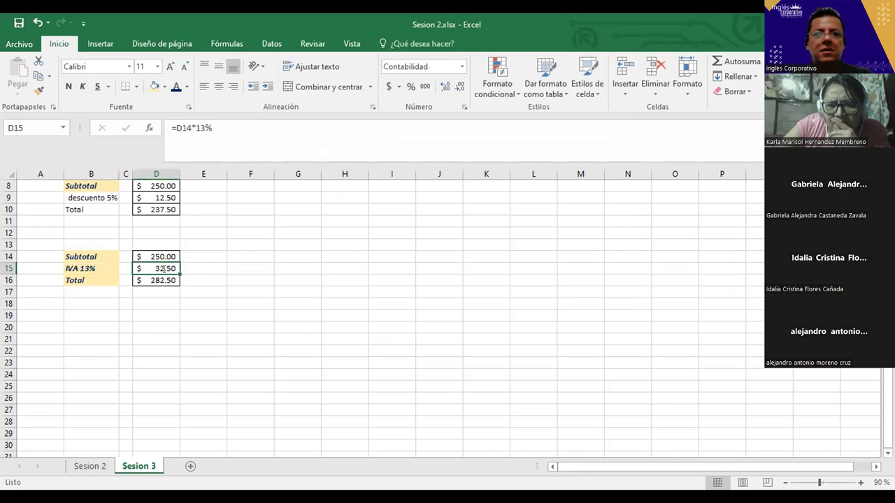
pyautogui.write('=')
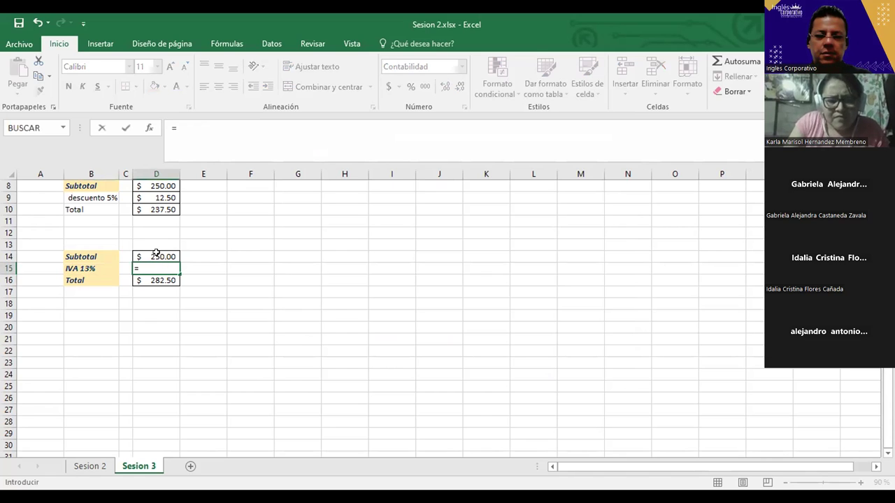
pyautogui.click(157, 256)
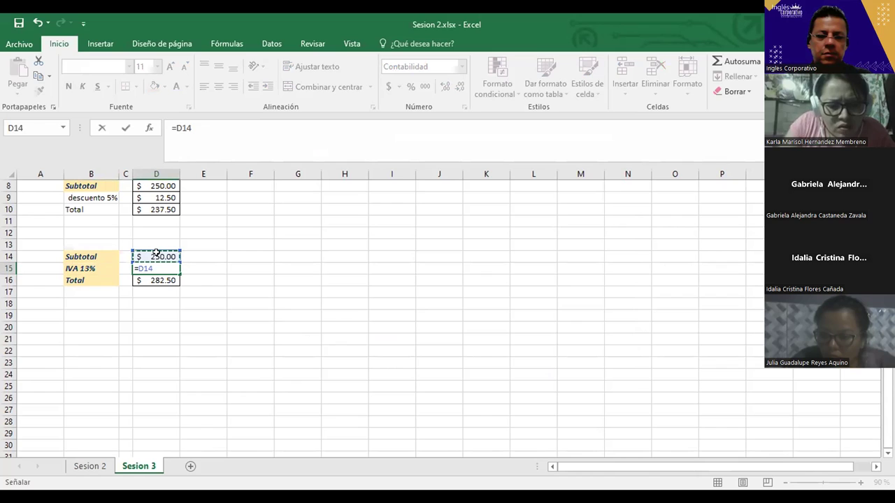
pyautogui.write('-')
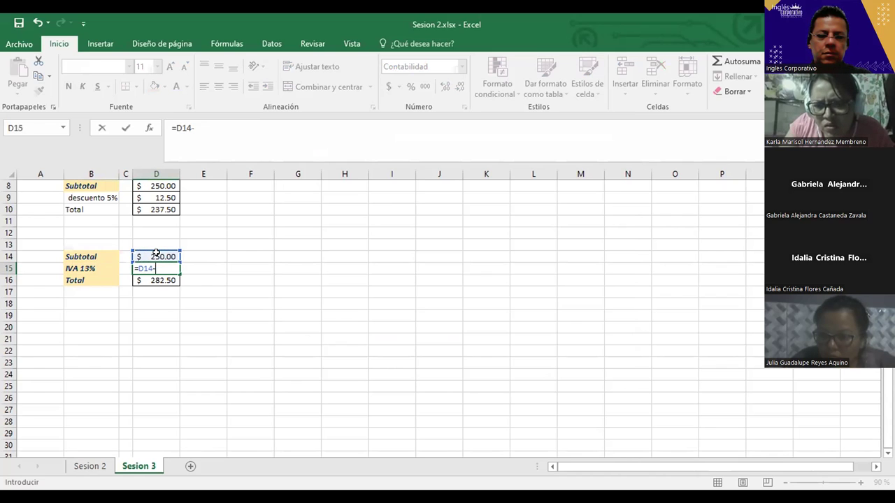
pyautogui.click(103, 264)
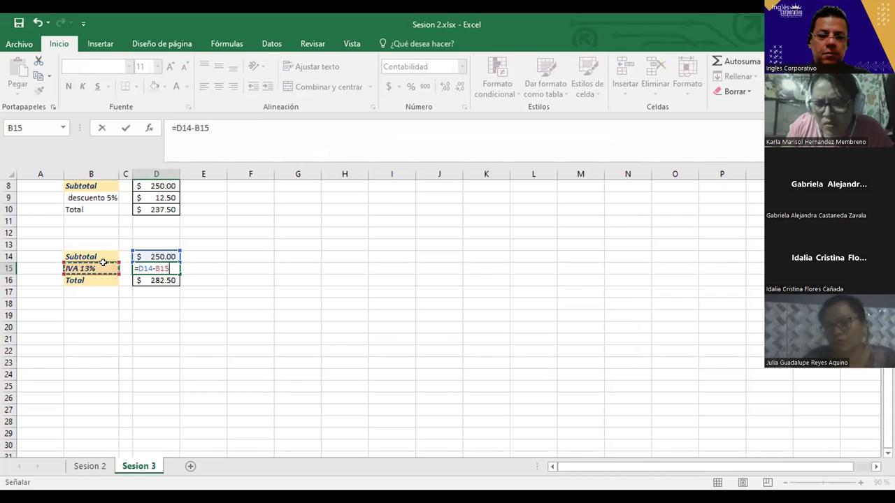
pyautogui.press('Return')
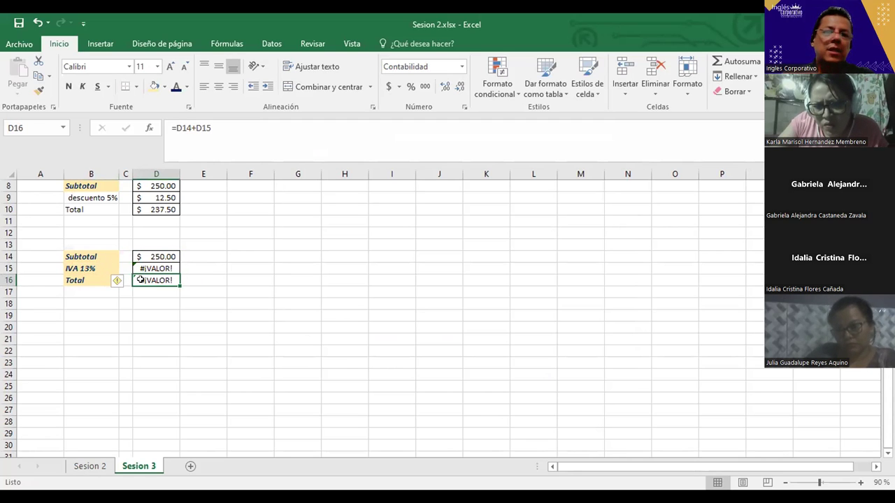
# Enter the 13% IVA rate into label cell B15
pyautogui.click(98, 269)
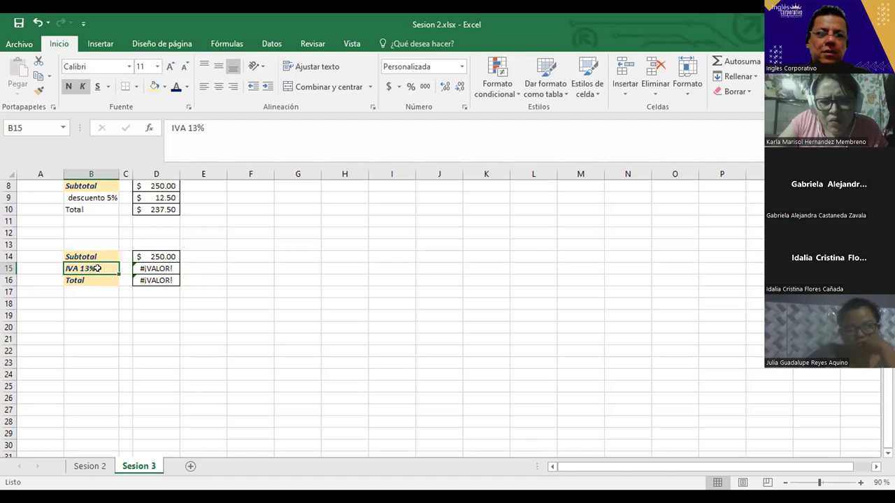
pyautogui.write('1%')
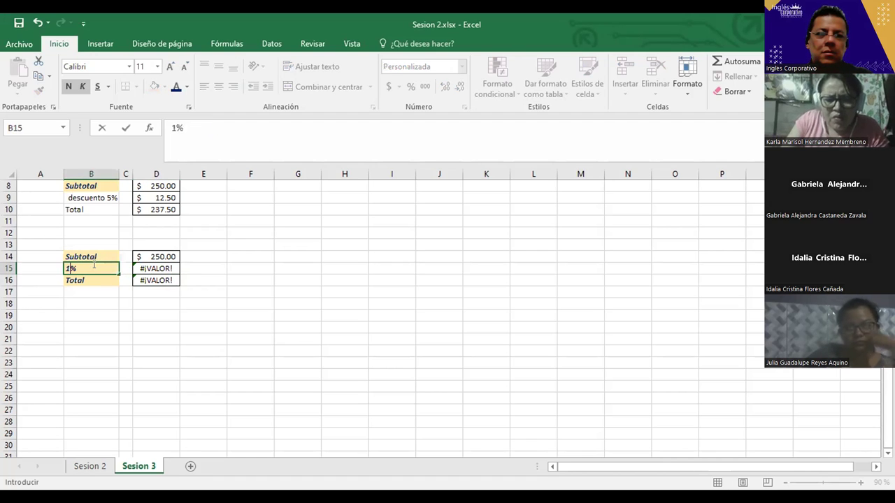
pyautogui.write('3')
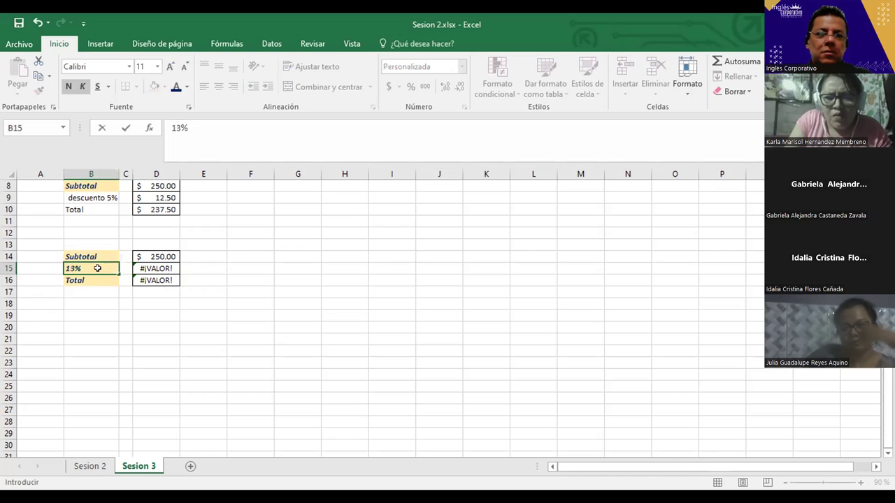
pyautogui.press('Return')
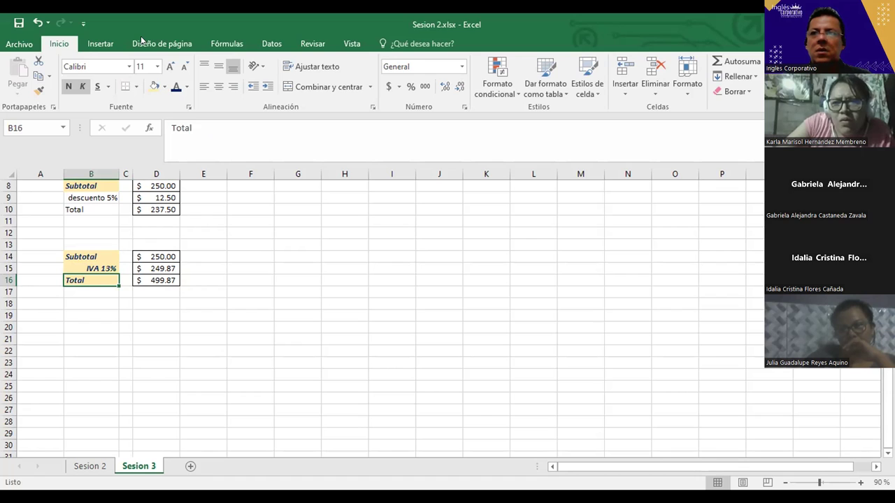
# Left-align the IVA 13% label in B15
pyautogui.click(83, 267)
pyautogui.click(204, 86)
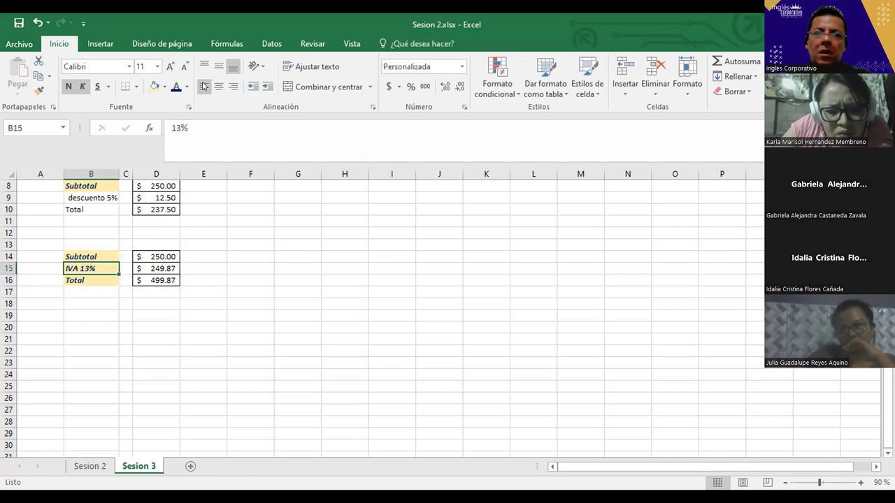
pyautogui.click(161, 268)
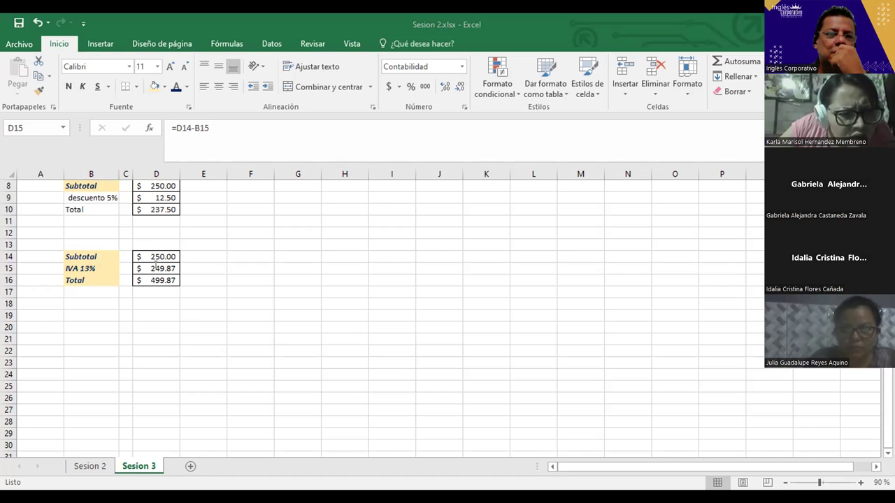
# Change the D15 formula to =D14*B15 so IVA reads $ 32.50
pyautogui.doubleClick(154, 266)
pyautogui.click(156, 268)
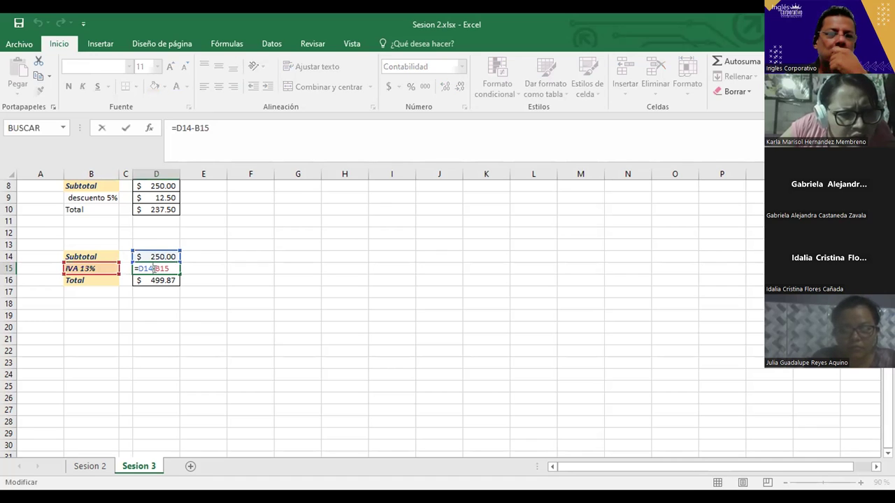
pyautogui.press('BackSpace')
pyautogui.write('*')
pyautogui.press('Return')
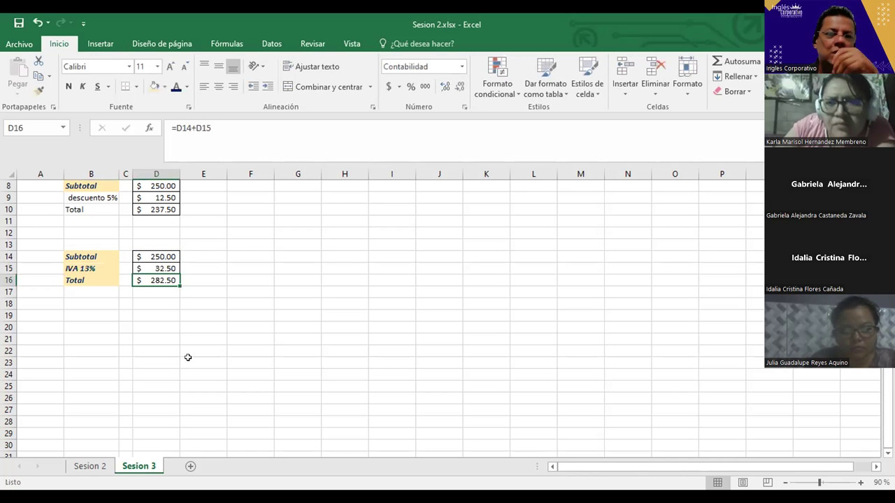
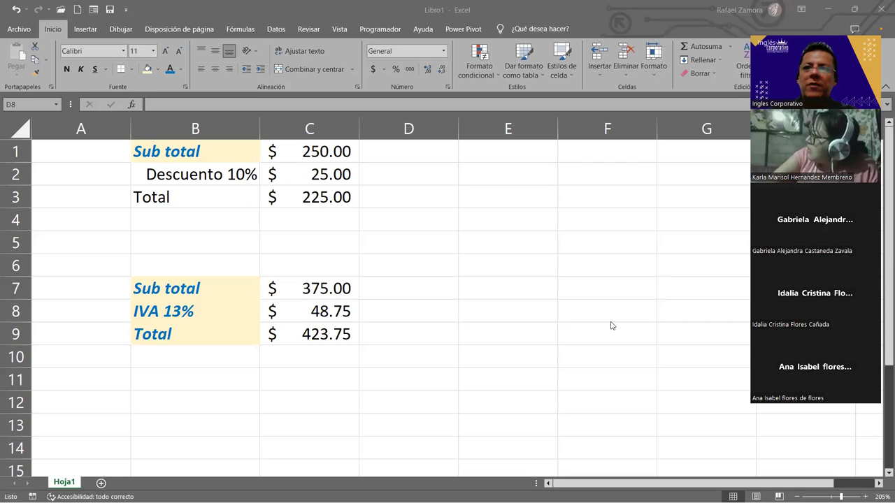
# Snap the workbook to half the screen and centre the Descuento 10% text in B2
pyautogui.click(753, 25)
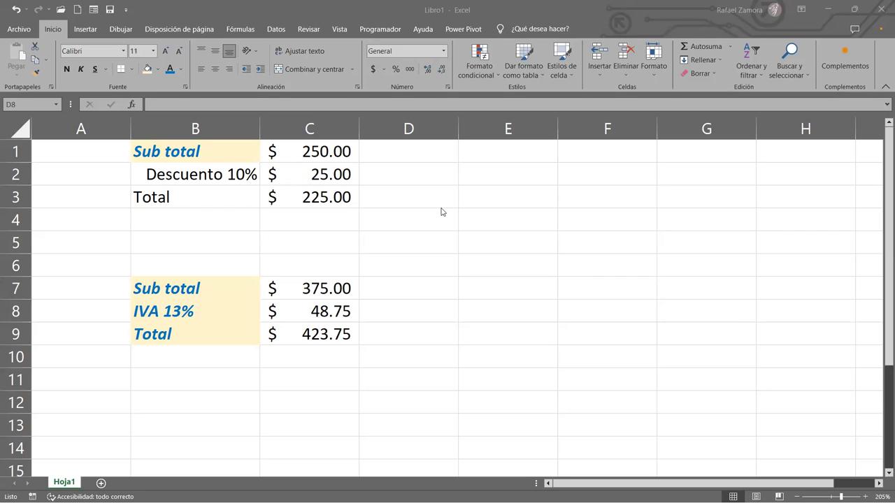
pyautogui.click(480, 302)
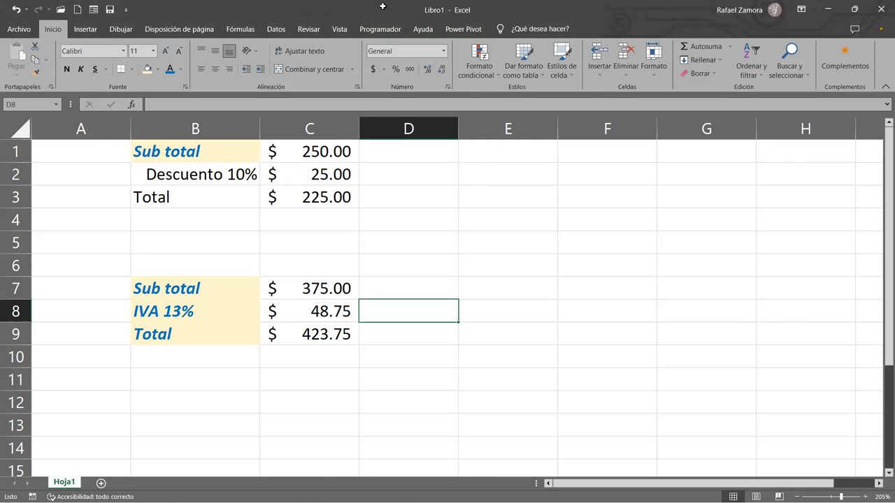
pyautogui.press('super+Right')
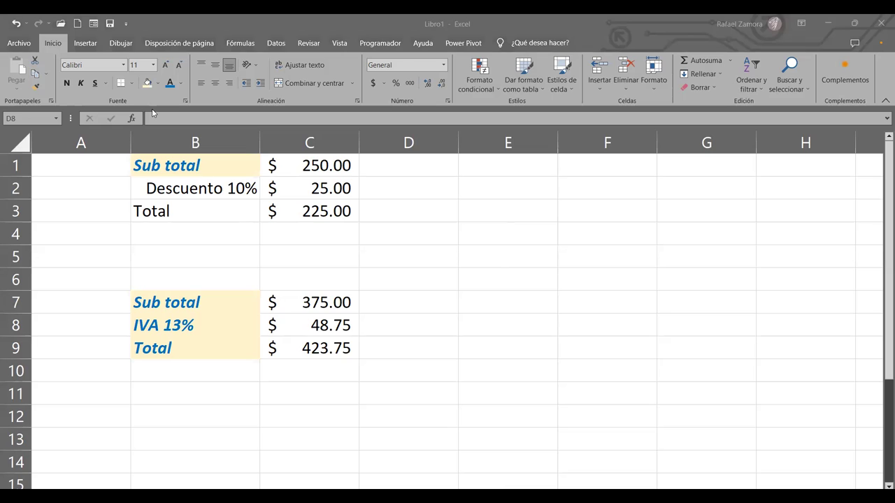
pyautogui.click(218, 83)
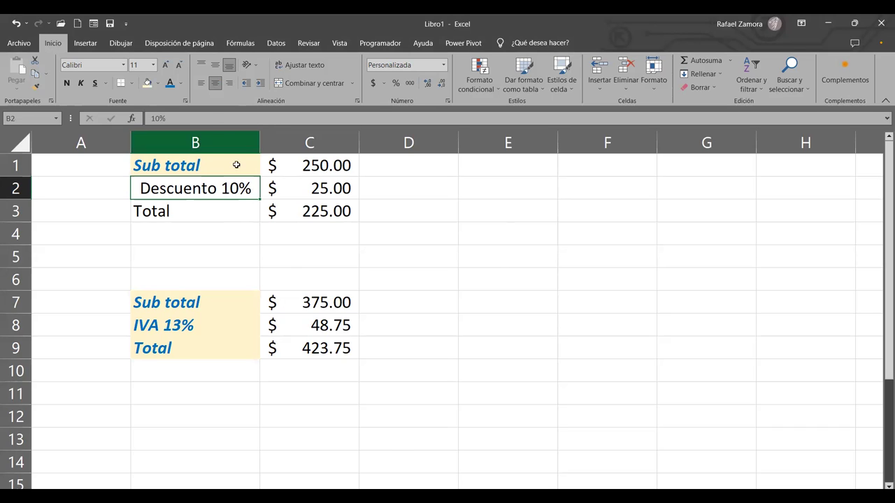
# Give the B7:B9 labels a brown fill with white text
pyautogui.moveTo(211, 300); pyautogui.dragTo(217, 344)
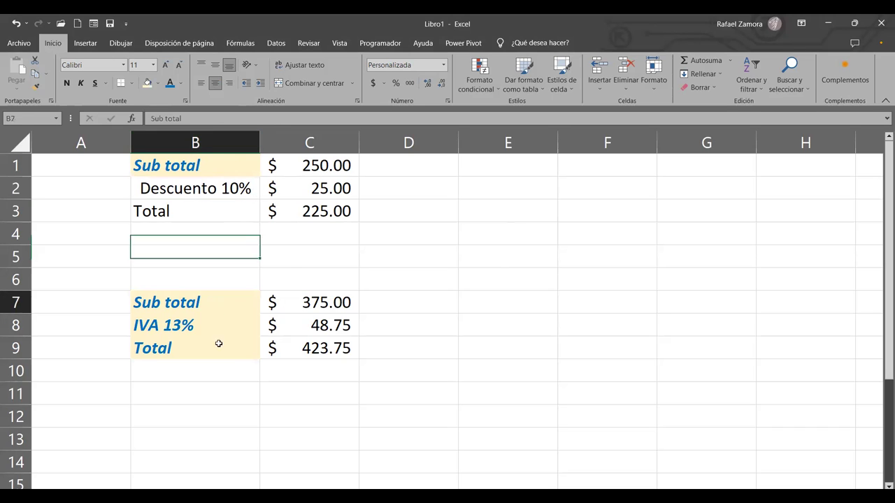
pyautogui.click(158, 83)
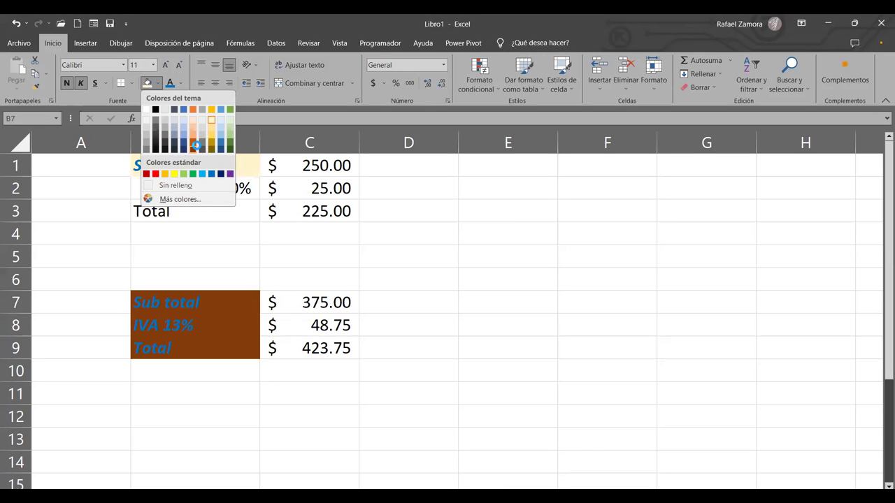
pyautogui.click(196, 144)
pyautogui.click(180, 83)
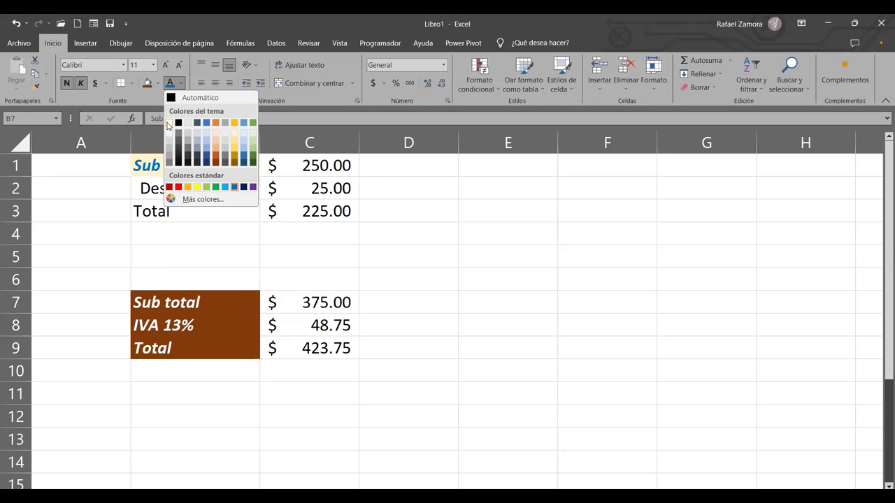
pyautogui.click(168, 124)
pyautogui.click(424, 271)
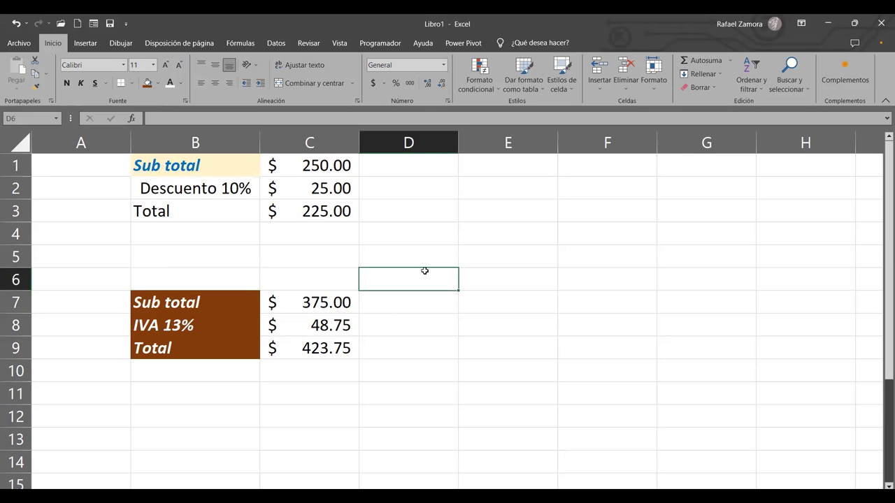
# Fill C8 light gold, C9 light green and C7 pale blue
pyautogui.click(321, 322)
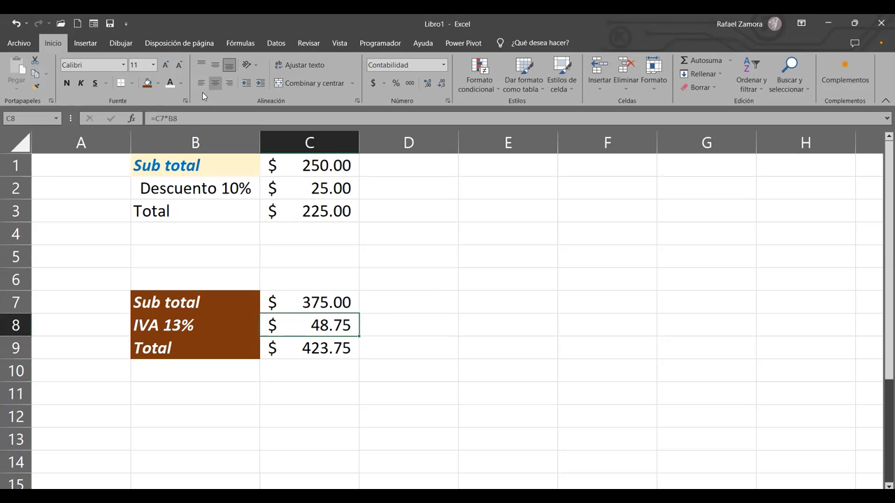
pyautogui.click(158, 84)
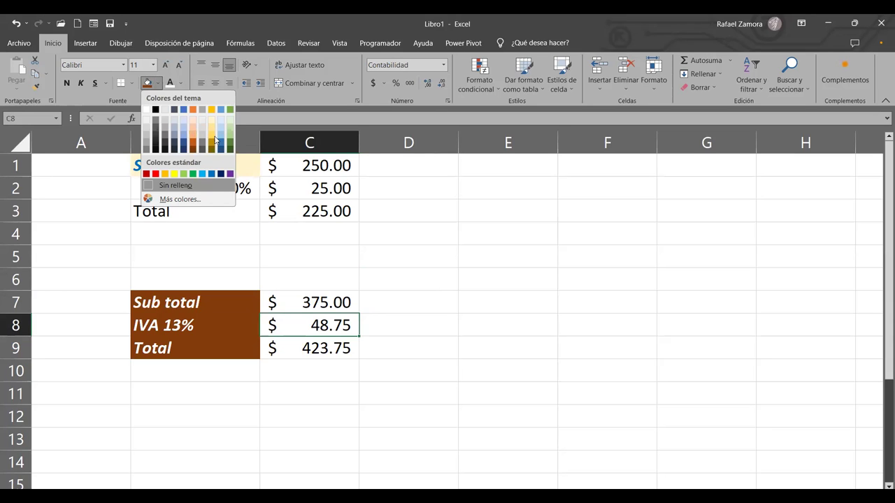
pyautogui.click(338, 352)
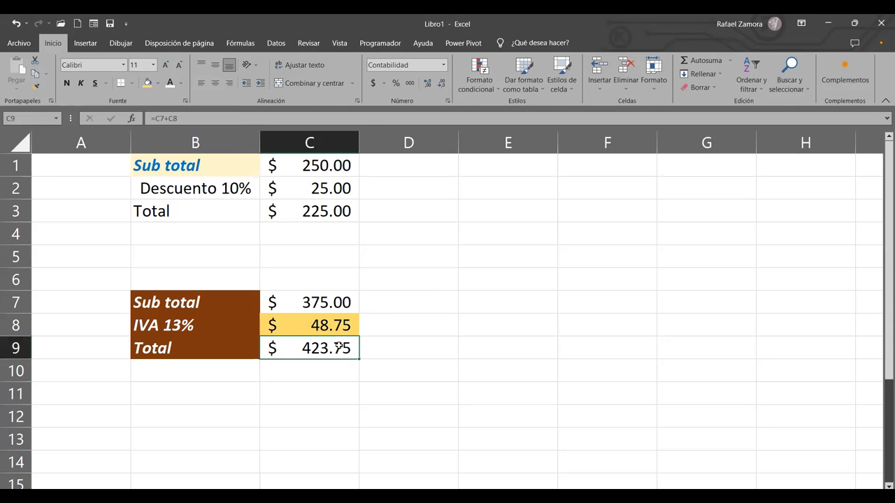
pyautogui.click(156, 84)
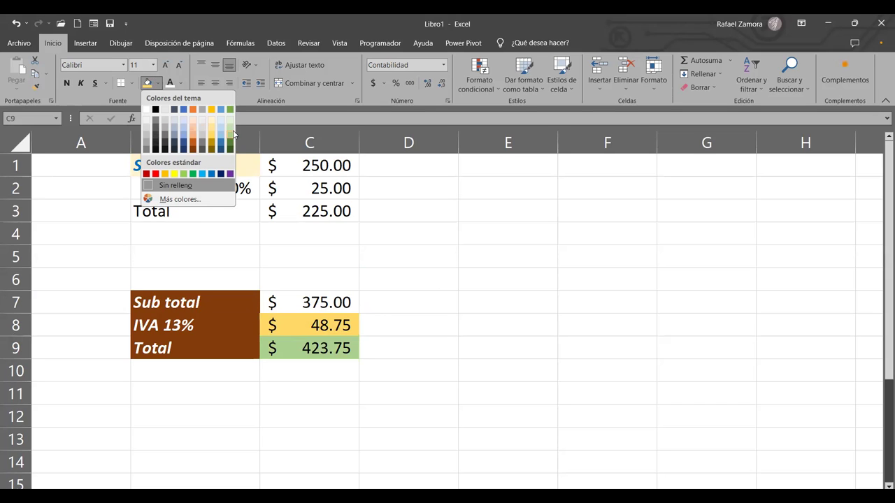
pyautogui.click(234, 135)
pyautogui.click(346, 302)
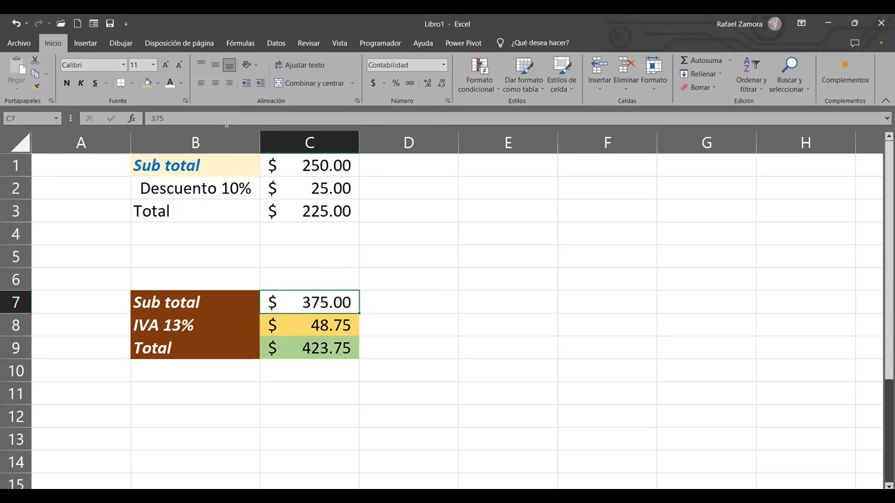
pyautogui.click(157, 84)
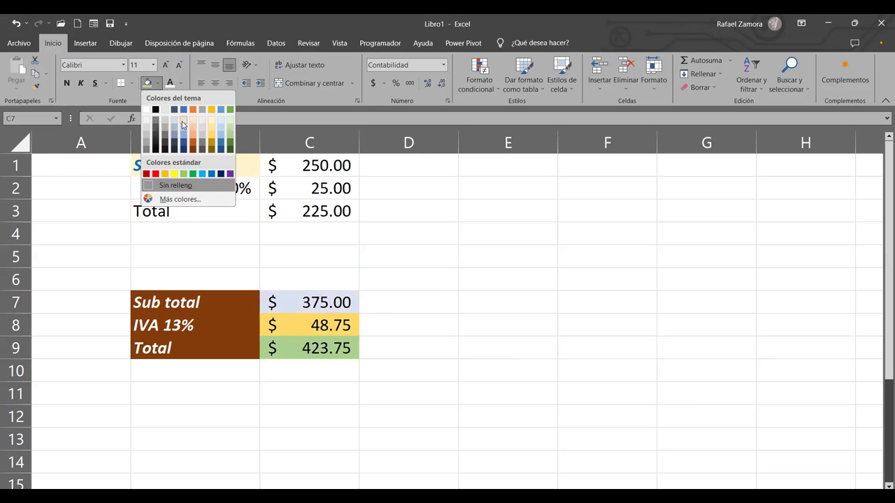
pyautogui.click(557, 359)
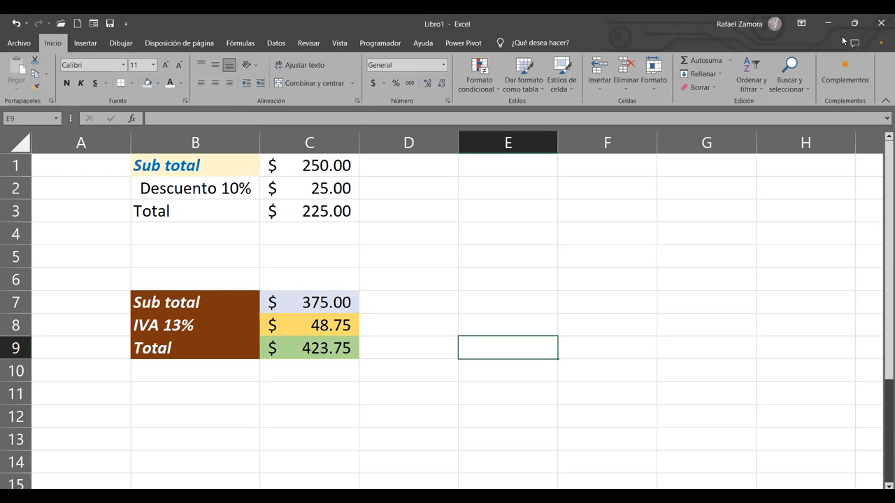
# Enter the labels Mapa de Bits, Imagen and Imagen vinculada in F11, G11 and H11
pyautogui.click(569, 336)
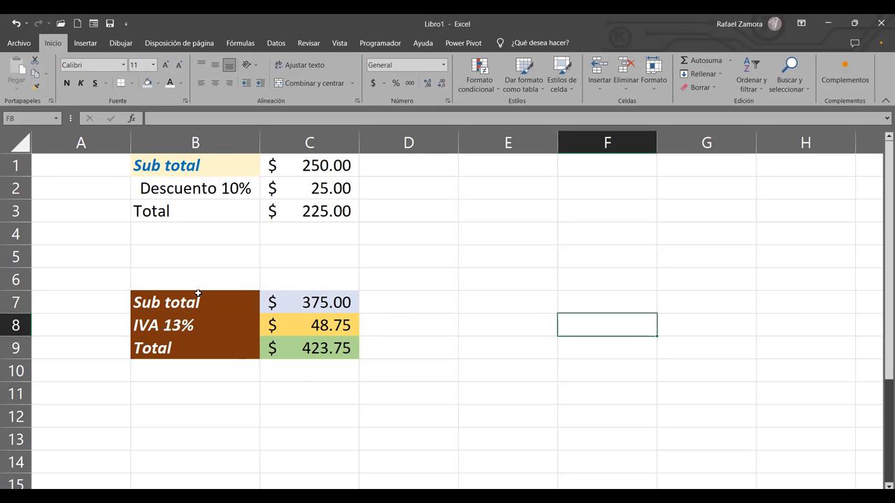
pyautogui.click(585, 384)
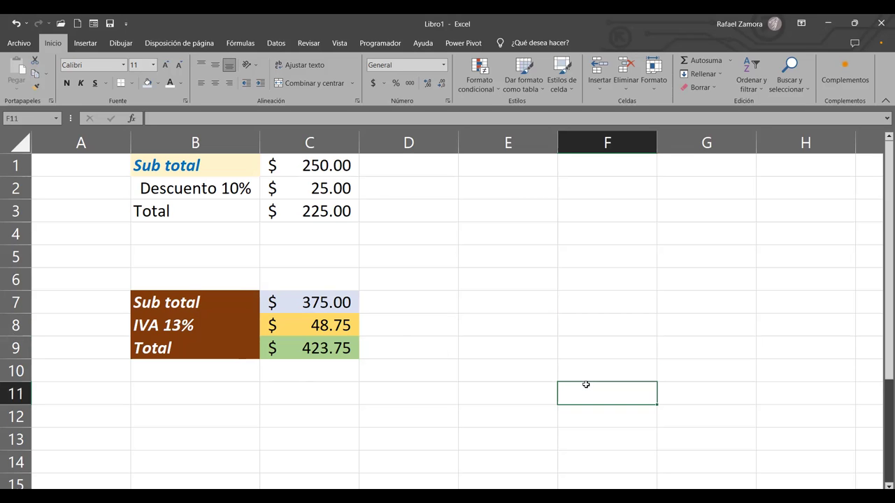
pyautogui.write('Ima')
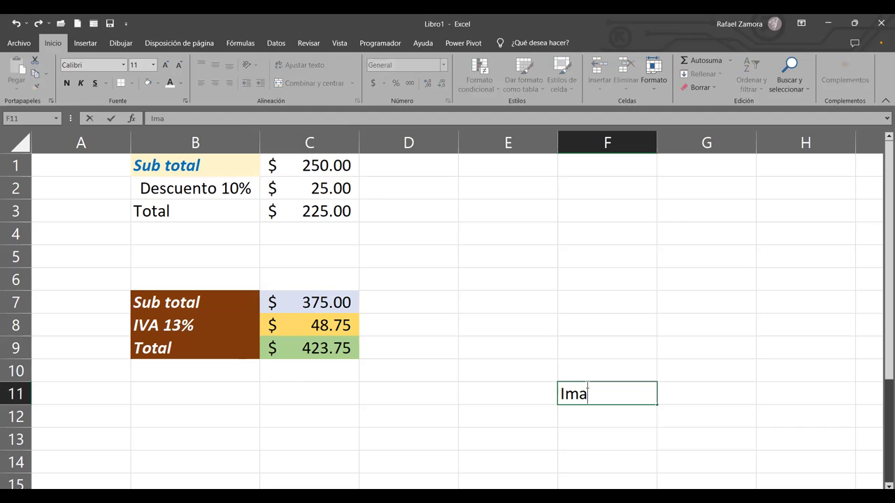
pyautogui.press('BackSpace')
pyautogui.press('BackSpace')
pyautogui.press('BackSpace')
pyautogui.write('MApa de Bits')
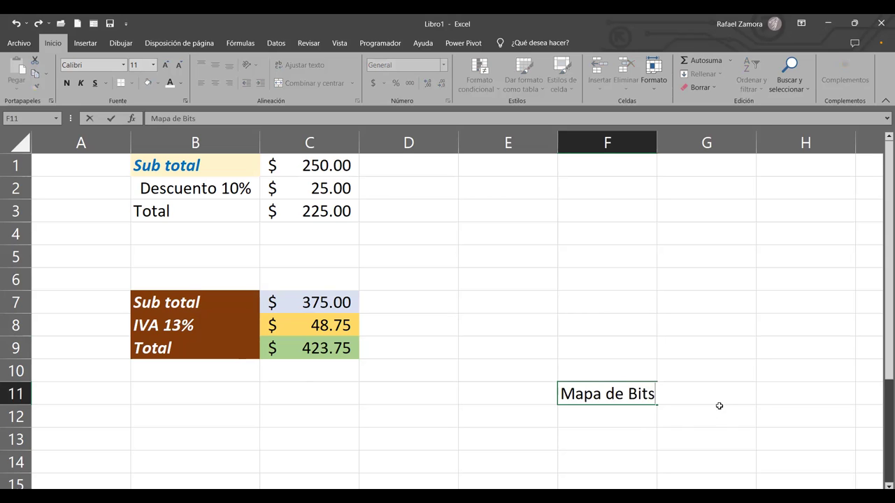
pyautogui.click(740, 355)
pyautogui.click(727, 393)
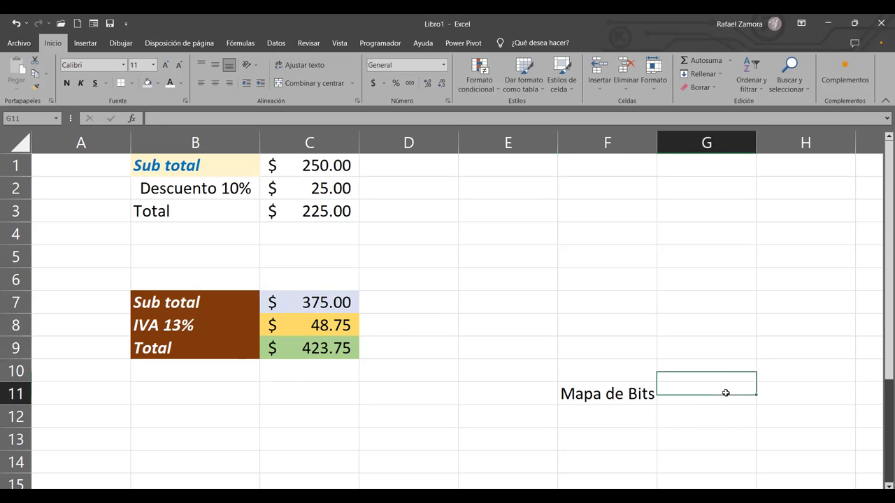
pyautogui.write('Imagen')
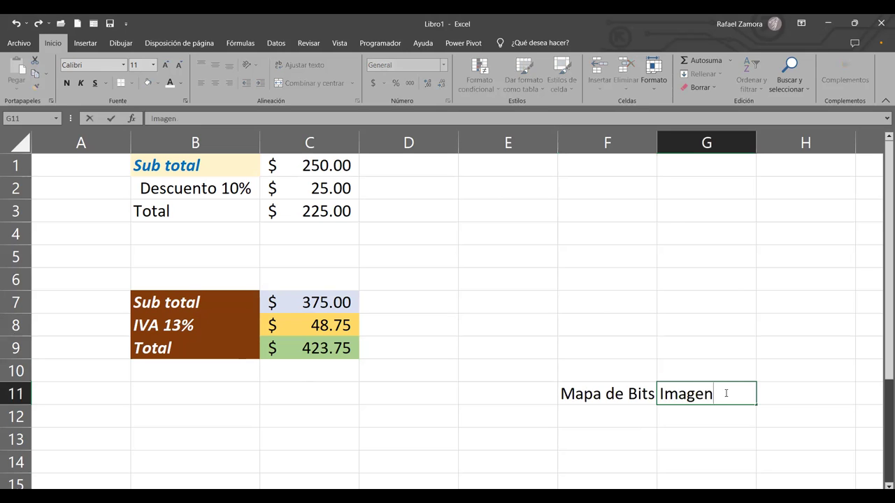
pyautogui.click(777, 386)
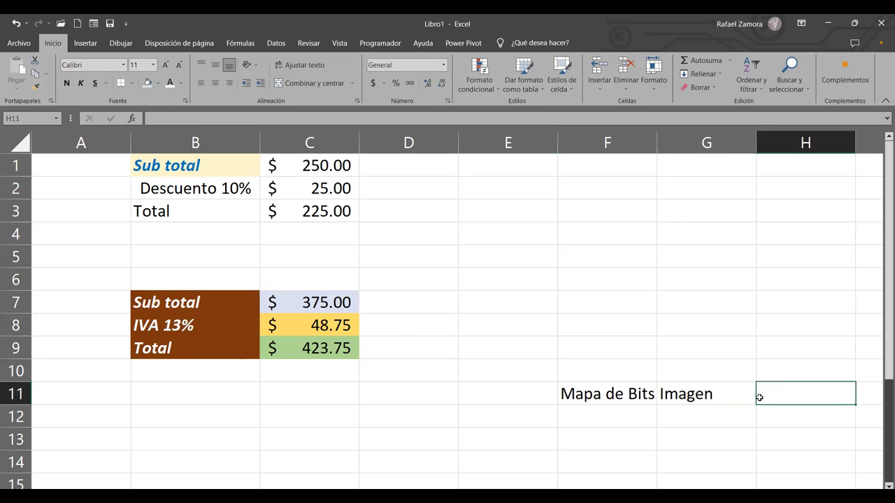
pyautogui.write('Vin')
pyautogui.press('BackSpace')
pyautogui.press('BackSpace')
pyautogui.press('BackSpace')
pyautogui.write('Imagen ')
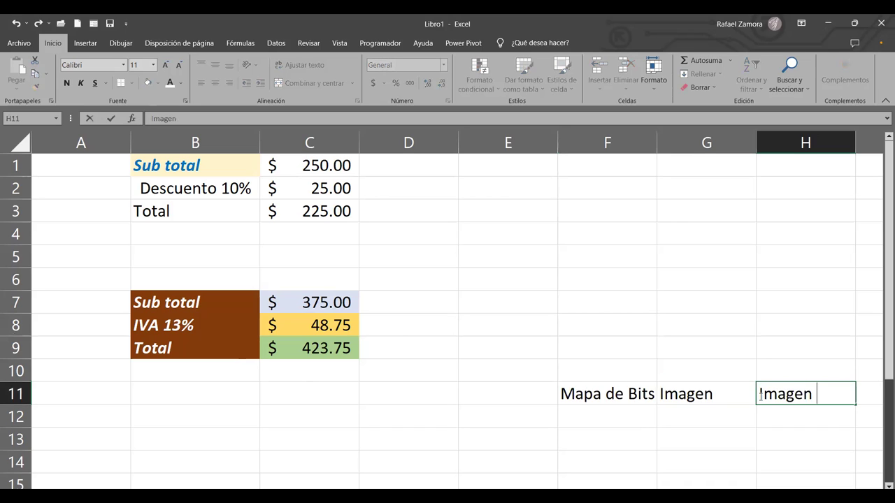
pyautogui.write('vi ')
pyautogui.write('culada')
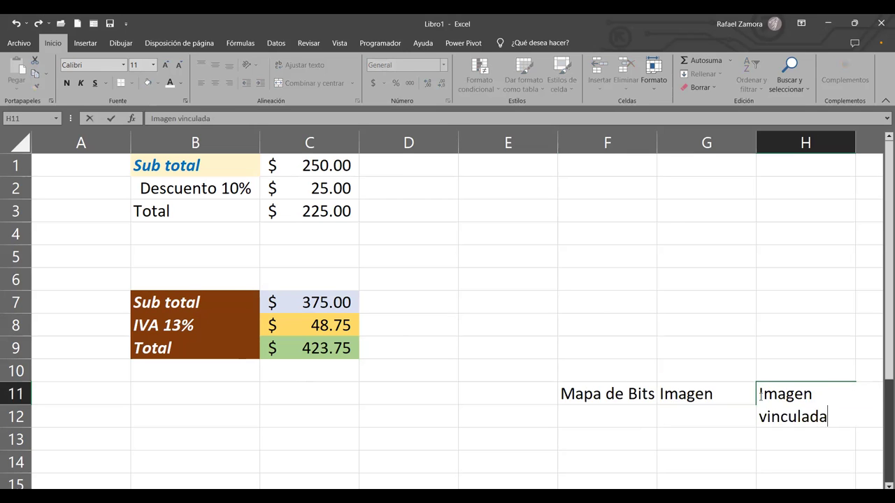
pyautogui.press('Return')
# Merge, wrap and centre Mapa de Bits in F10:F11, and copy that format to G10:G11
pyautogui.moveTo(619, 376); pyautogui.dragTo(615, 393)
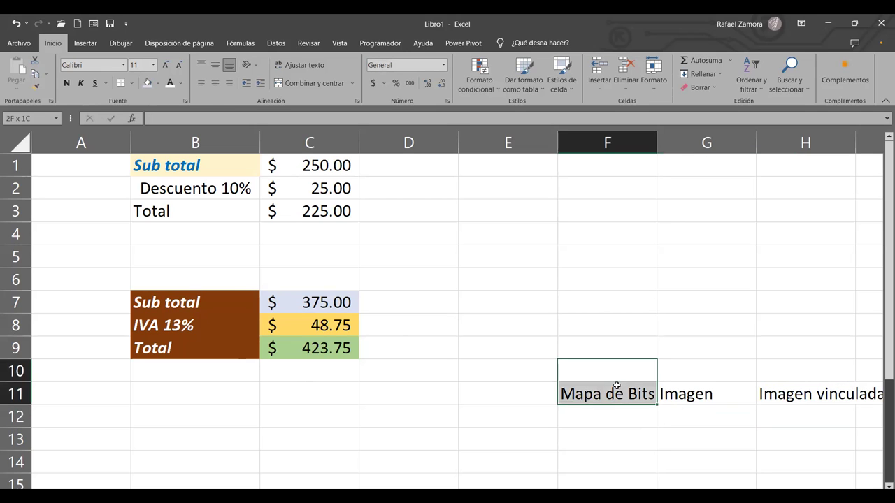
pyautogui.click(314, 82)
pyautogui.click(301, 64)
pyautogui.click(217, 67)
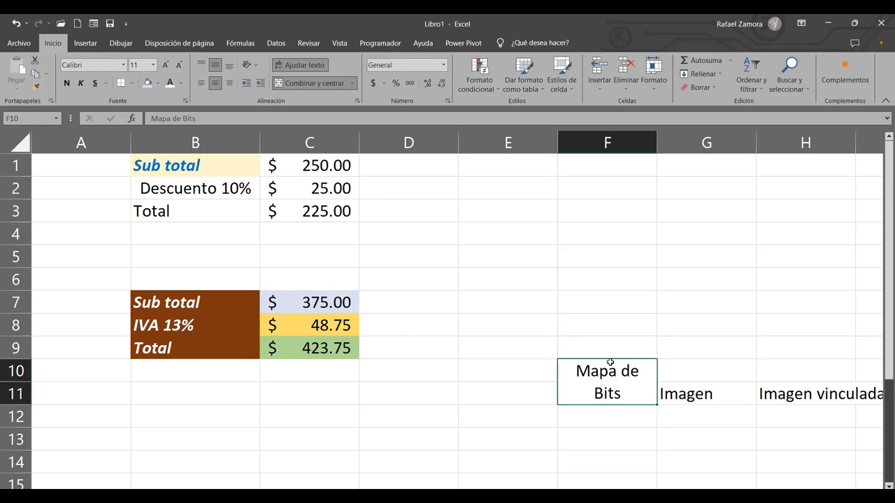
pyautogui.click(35, 87)
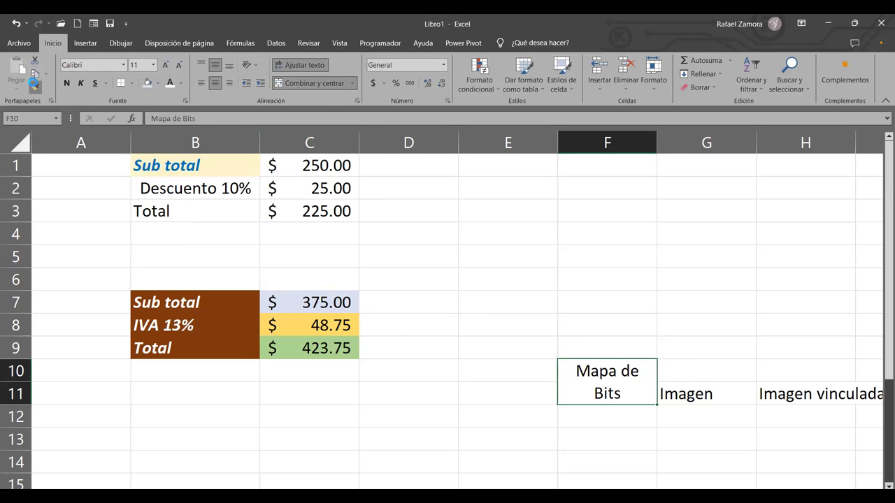
pyautogui.click(705, 378)
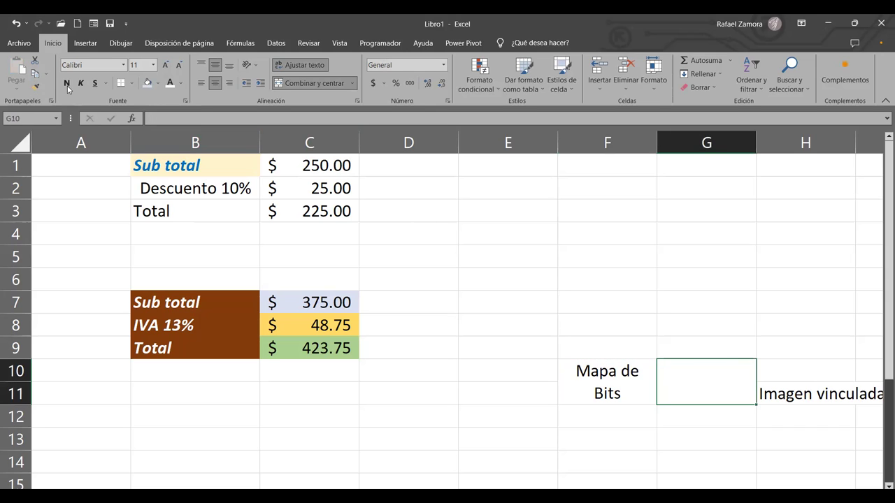
pyautogui.click(791, 408)
# Move Imagen vinculada up into a merged, wrapped H10:H11 and re-enter Imagen in G10
pyautogui.click(791, 387)
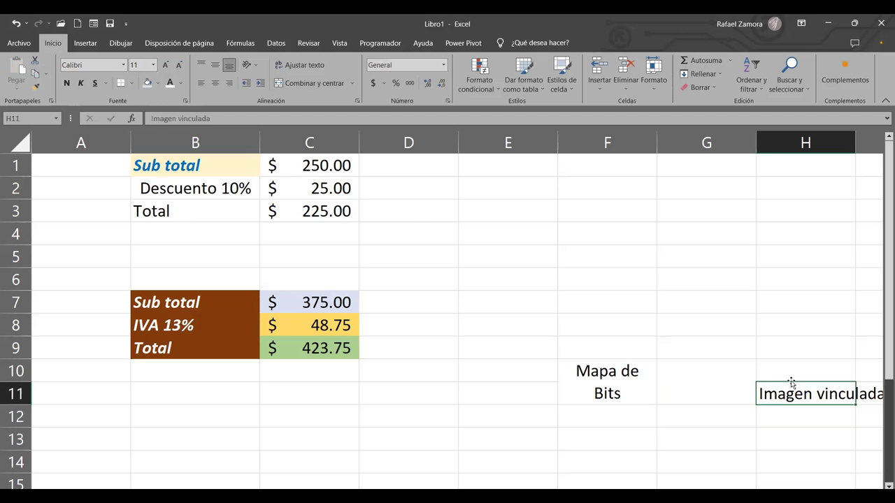
pyautogui.moveTo(792, 383); pyautogui.dragTo(790, 366)
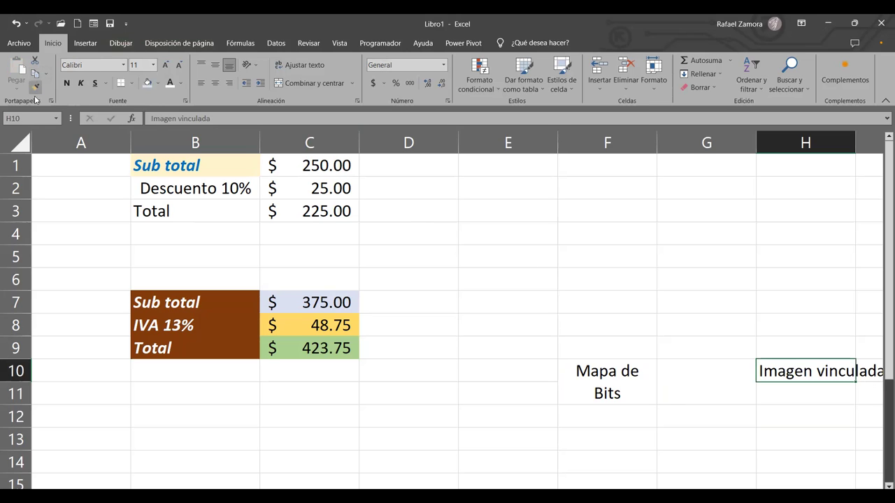
pyautogui.click(737, 364)
pyautogui.click(35, 86)
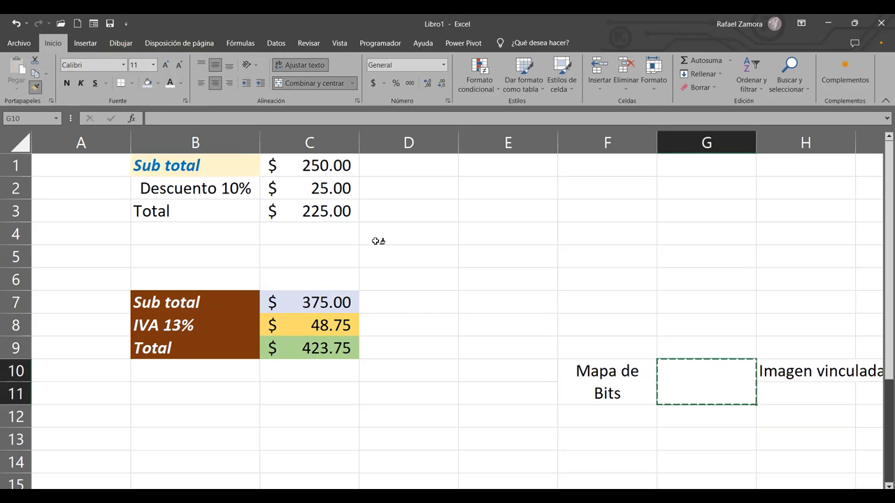
pyautogui.click(784, 370)
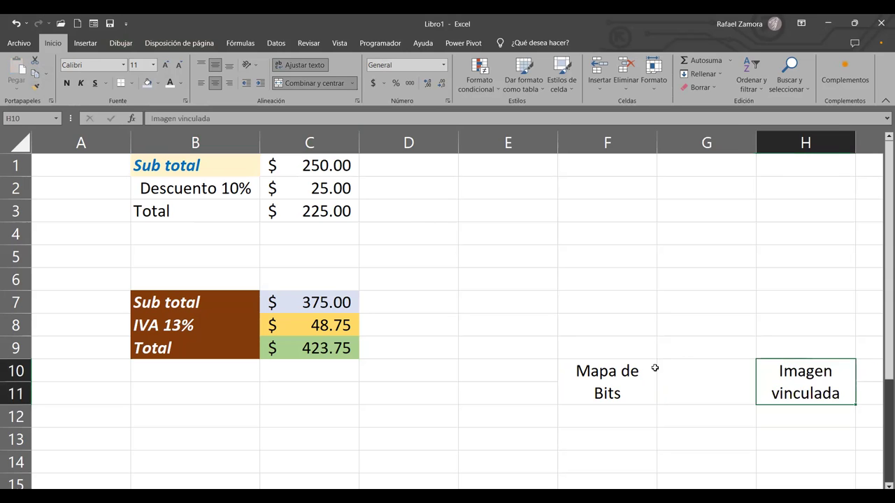
pyautogui.click(677, 376)
pyautogui.write('Imagen')
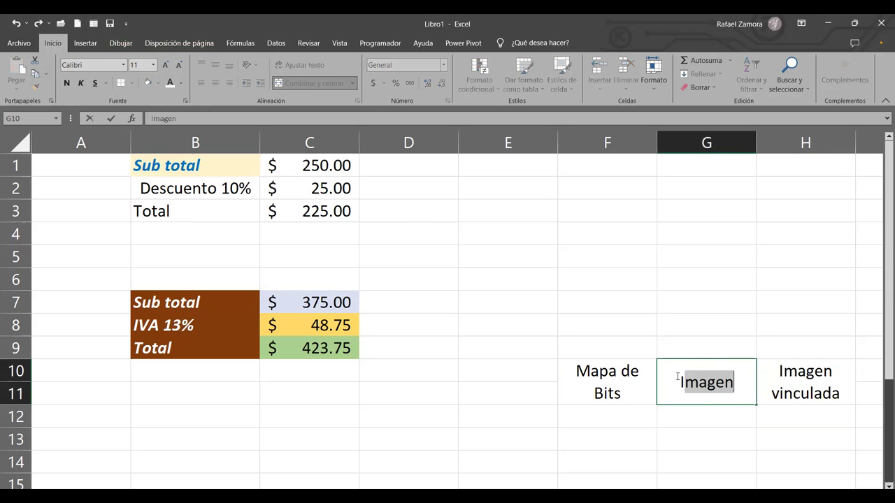
pyautogui.press('Return')
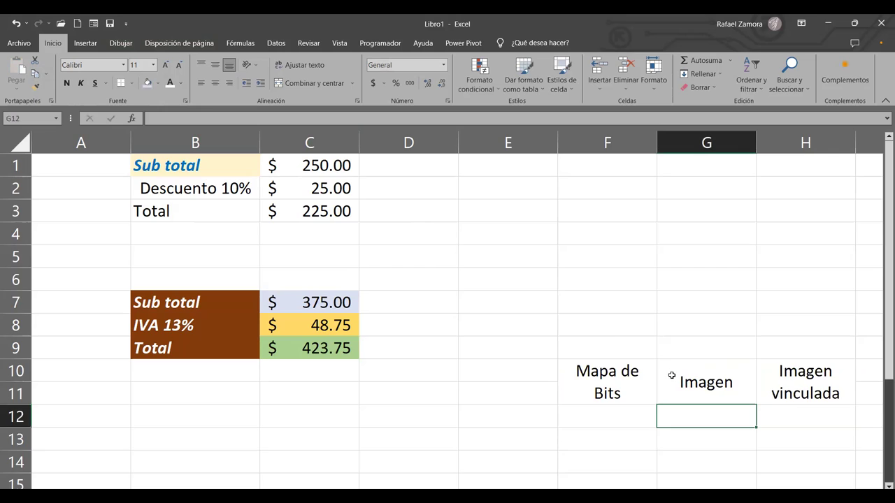
# Shift the Sub total / IVA 13% / Total table from B7:C9 down to B11:C13
pyautogui.scroll(-2, 671, 376)
pyautogui.scroll(1, 672, 373)
pyautogui.moveTo(616, 307); pyautogui.dragTo(722, 320)
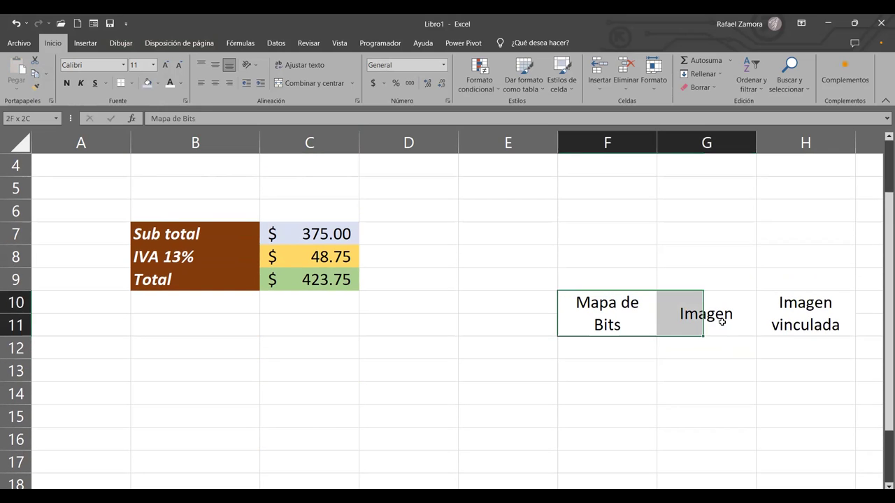
pyautogui.click(515, 304)
pyautogui.moveTo(236, 236); pyautogui.dragTo(304, 270)
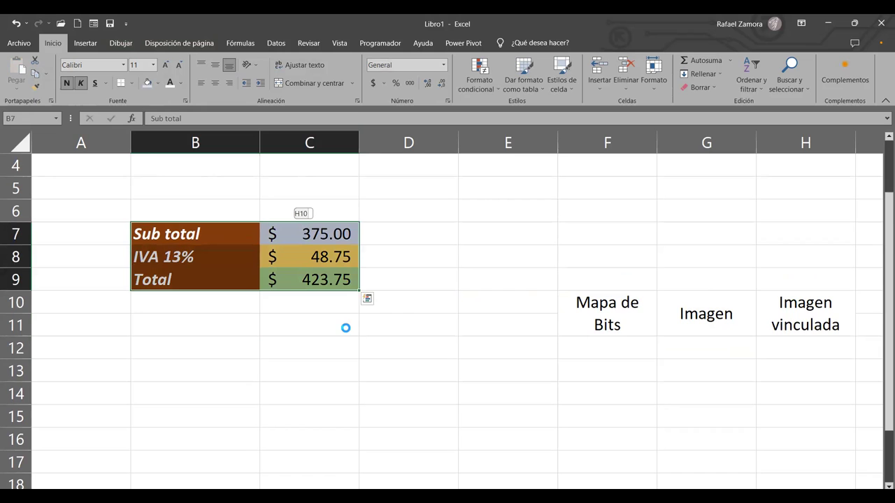
pyautogui.click(585, 394)
pyautogui.scroll(-2, 586, 396)
pyautogui.scroll(1, 565, 381)
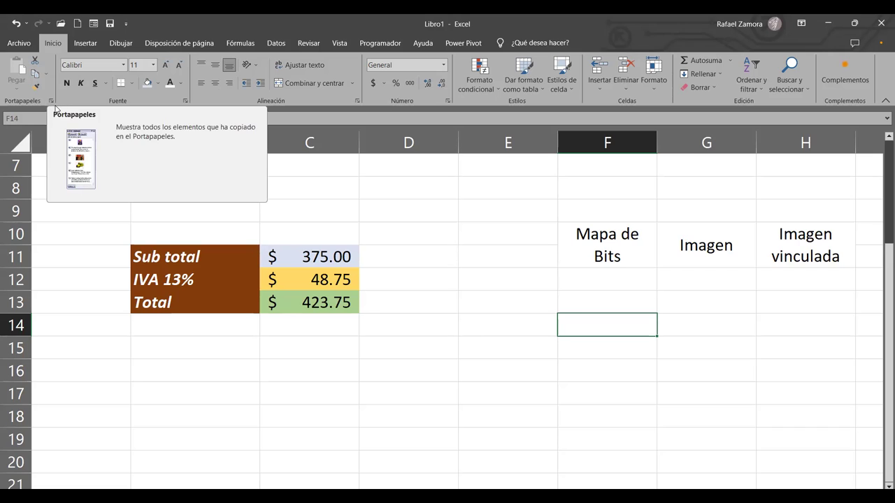
pyautogui.click(443, 357)
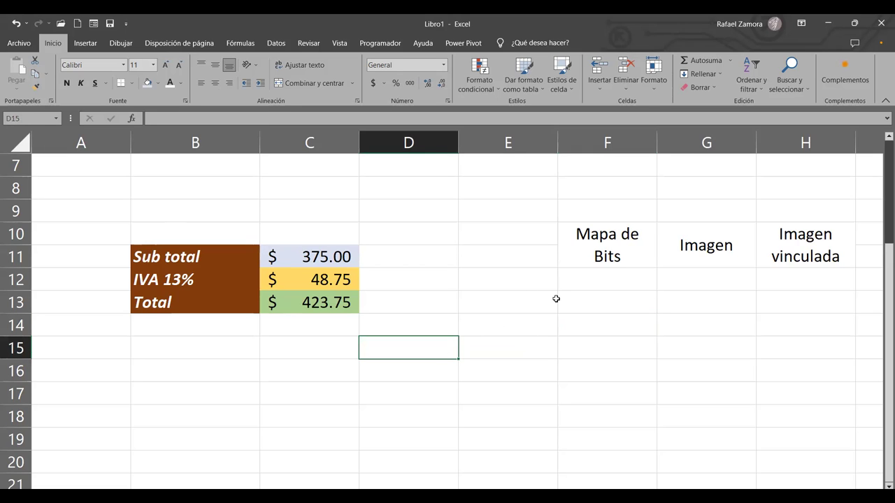
pyautogui.scroll(-1, 246, 355)
pyautogui.scroll(1, 246, 356)
pyautogui.moveTo(179, 251); pyautogui.dragTo(287, 300)
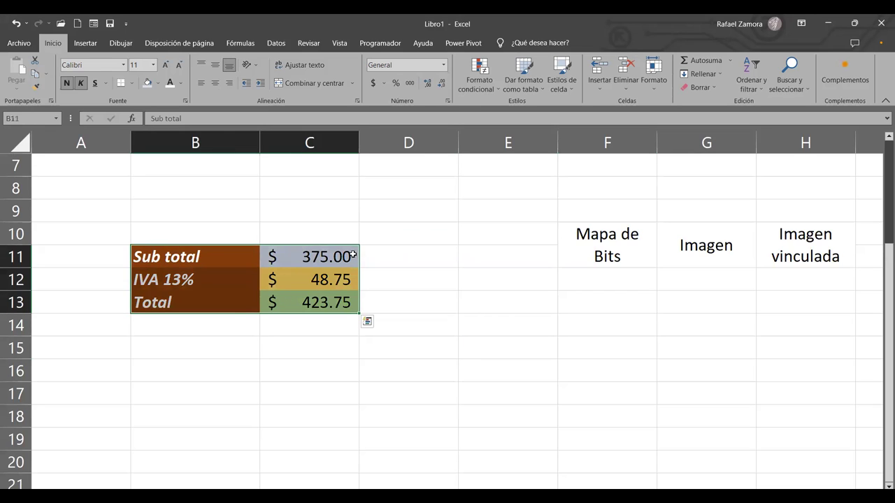
# Copy B11:C13 as a bitmap picture and paste it at F13 under Mapa de Bits
pyautogui.click(48, 75)
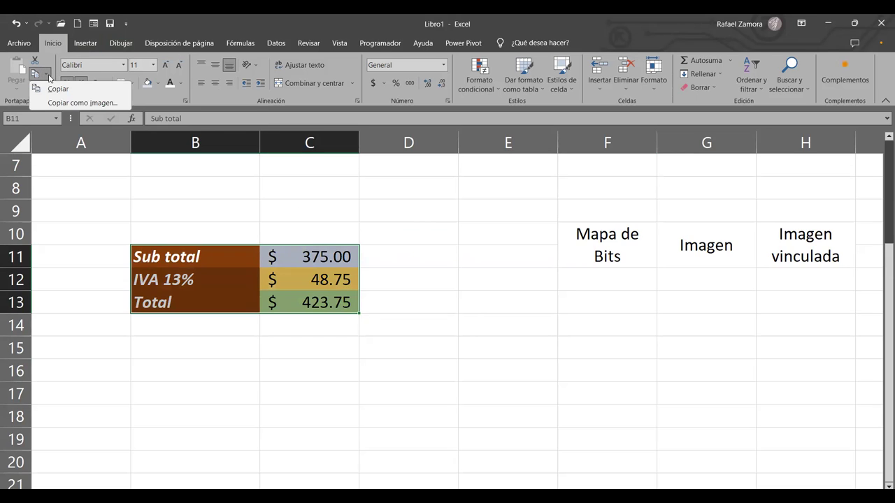
pyautogui.click(81, 102)
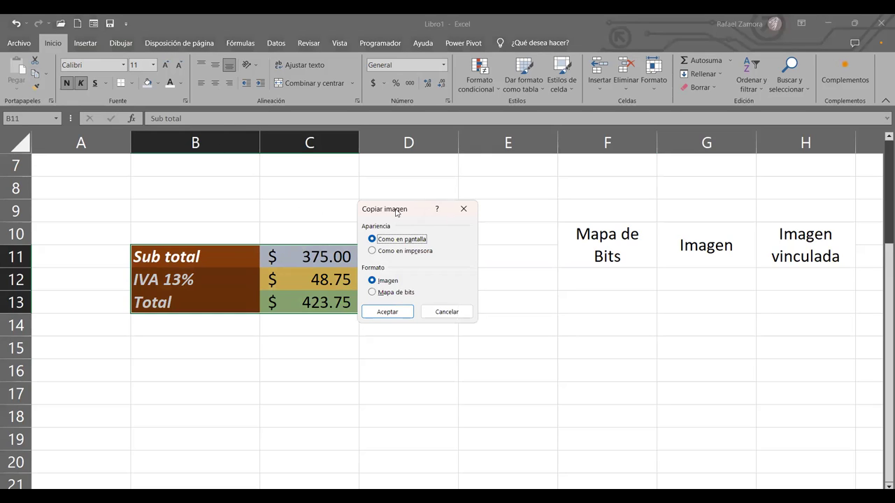
pyautogui.moveTo(396, 211); pyautogui.dragTo(449, 183)
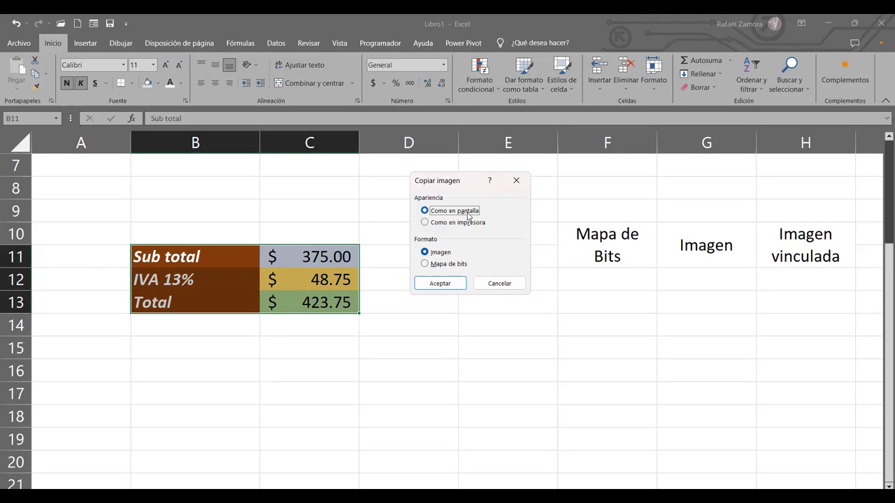
pyautogui.click(441, 264)
pyautogui.click(446, 287)
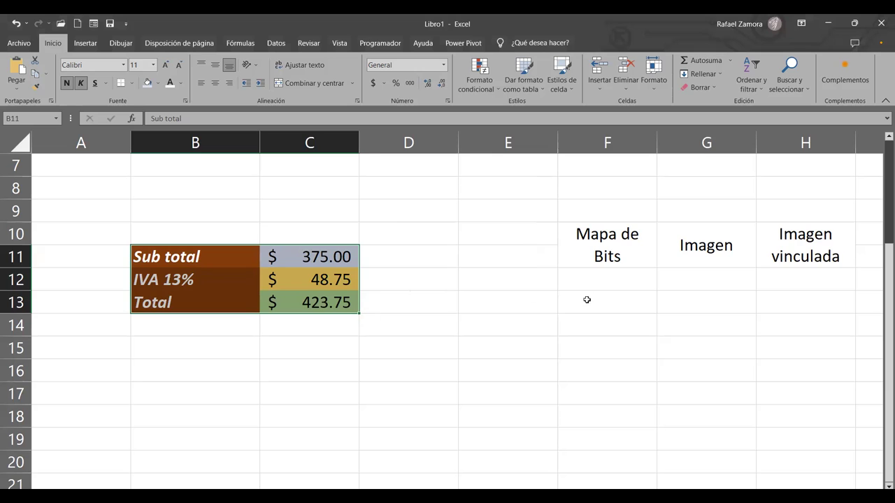
pyautogui.click(587, 302)
pyautogui.hotkey('ctrl', 'v')
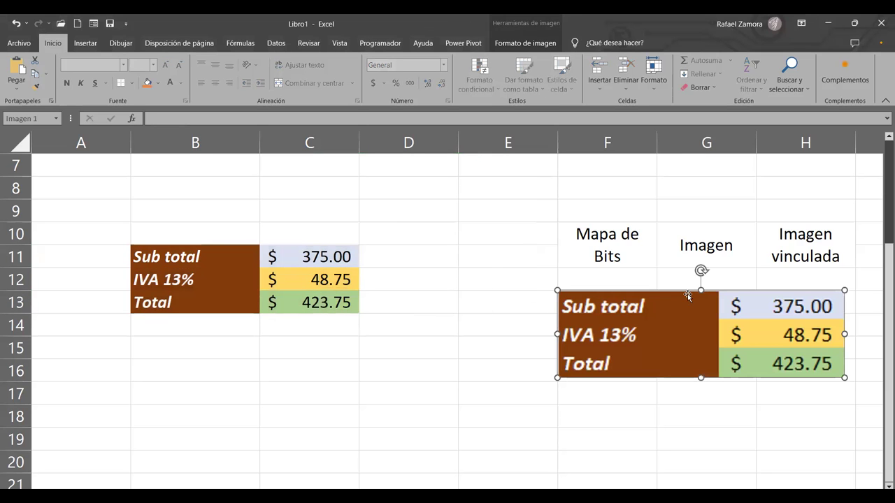
pyautogui.moveTo(691, 300); pyautogui.dragTo(699, 297)
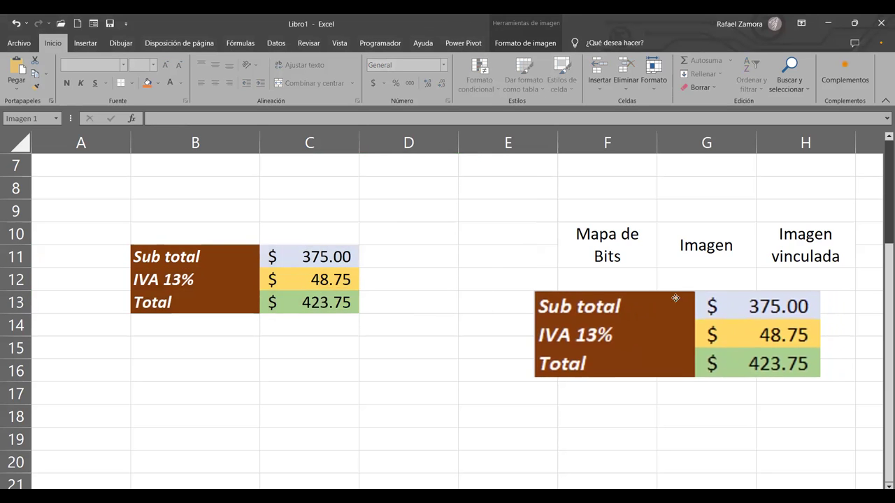
# Delete empty column E and reposition the bitmap picture beside Mapa de Bits
pyautogui.click(627, 224)
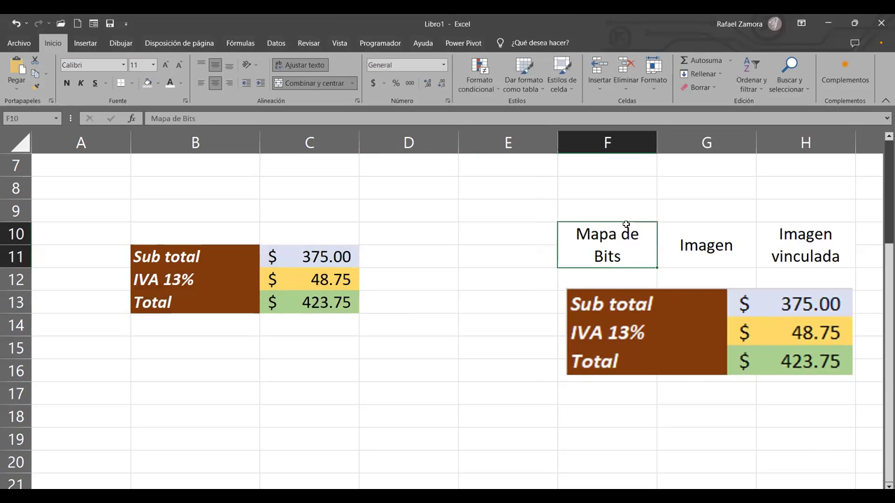
pyautogui.click(527, 140)
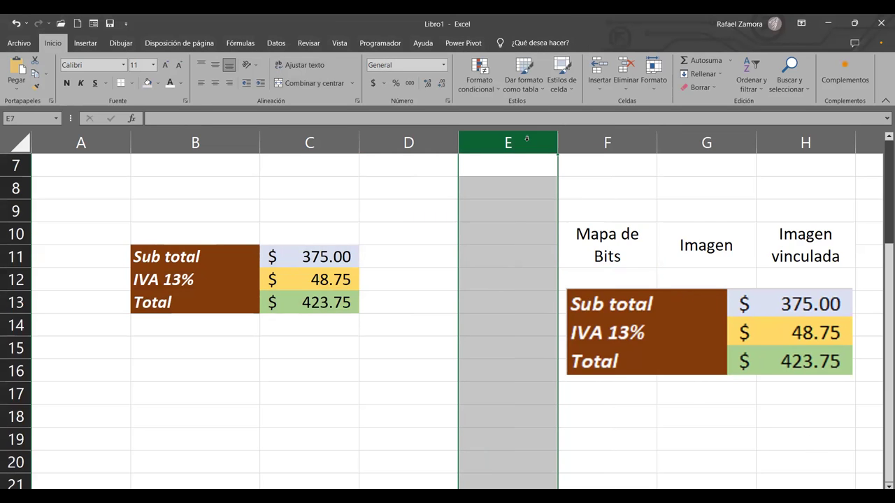
pyautogui.hotkey('ctrl', '-')
pyautogui.click(609, 293)
pyautogui.click(581, 250)
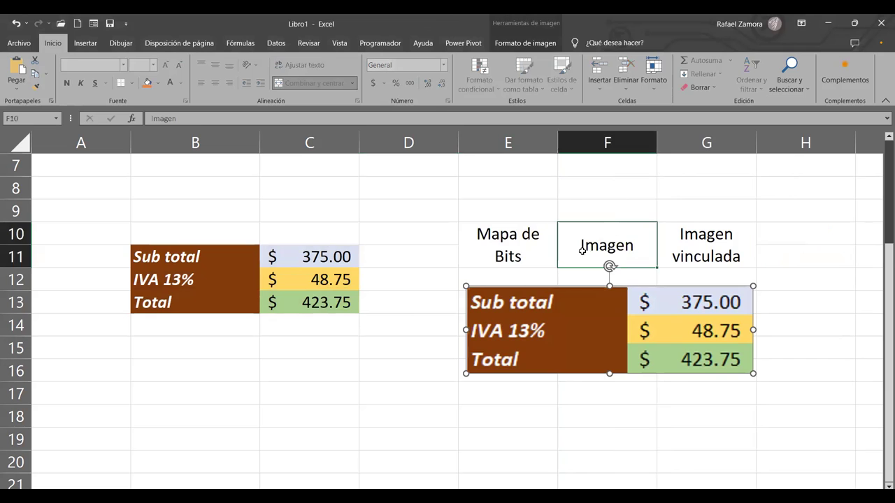
pyautogui.moveTo(531, 291); pyautogui.dragTo(693, 321)
pyautogui.click(611, 224)
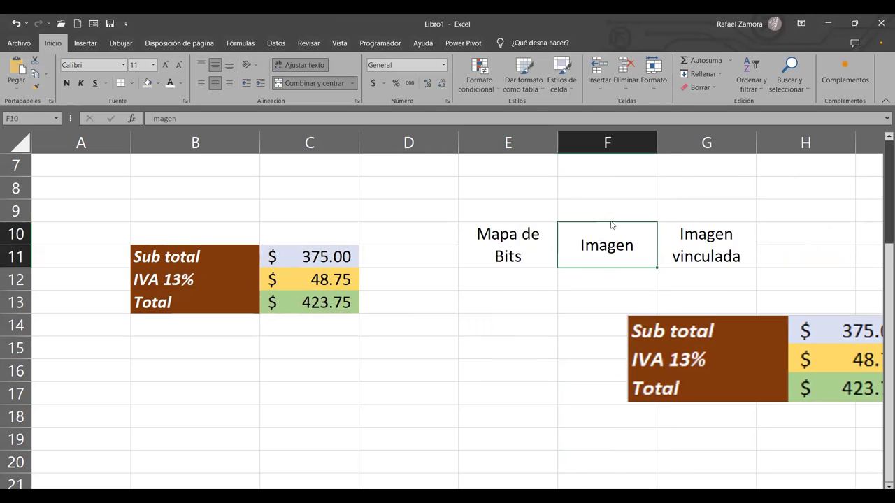
pyautogui.click(691, 226)
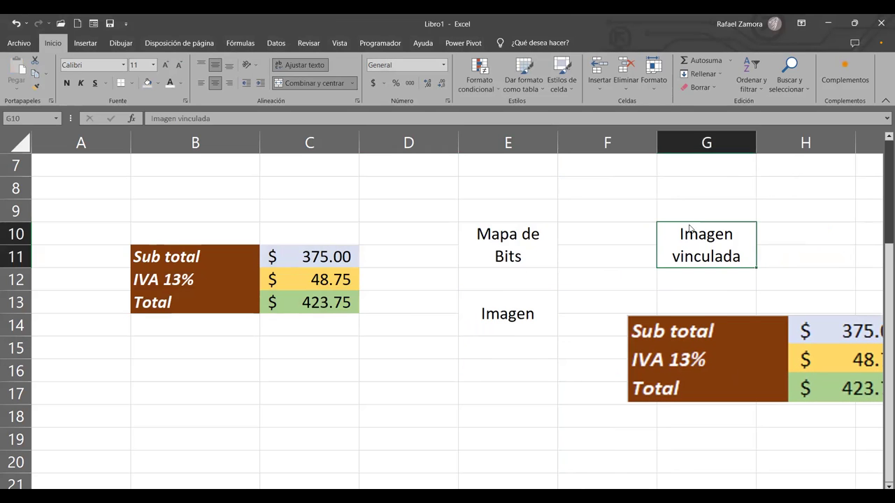
pyautogui.moveTo(531, 383); pyautogui.dragTo(534, 392)
pyautogui.moveTo(640, 359)
pyautogui.mouseDown()
pyautogui.moveTo(592, 264)
pyautogui.moveTo(569, 266)
pyautogui.mouseUp()
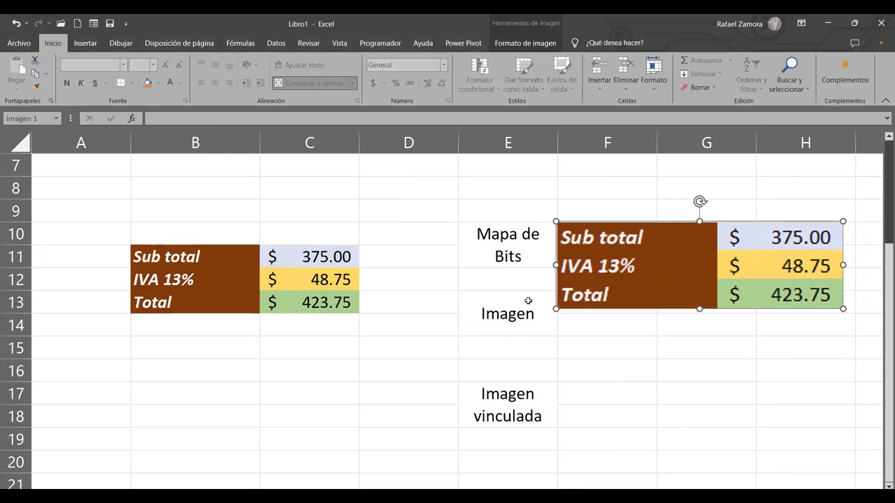
# Move the Imagen vinculada label down to rows 20–21, dismissing the merged-cell warnings
pyautogui.moveTo(509, 307); pyautogui.dragTo(510, 419)
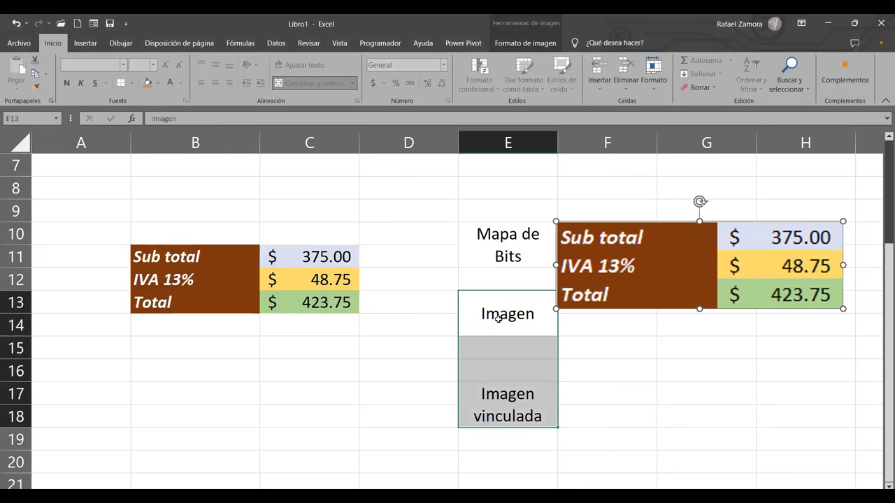
pyautogui.moveTo(499, 295); pyautogui.dragTo(503, 335)
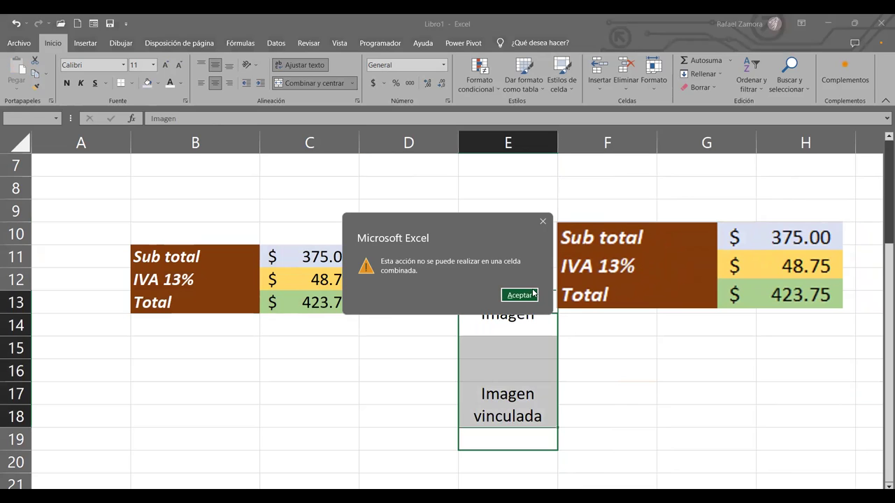
pyautogui.click(520, 295)
pyautogui.click(530, 395)
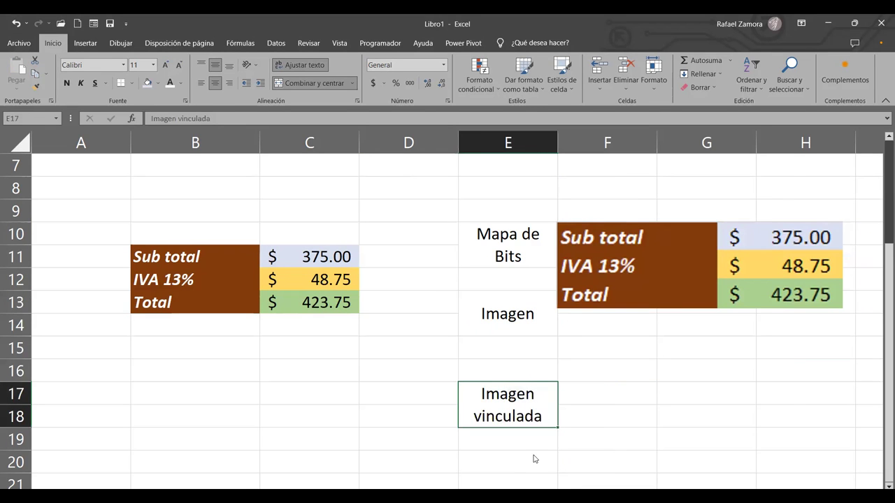
pyautogui.moveTo(531, 383); pyautogui.dragTo(532, 452)
pyautogui.click(525, 294)
pyautogui.moveTo(528, 294); pyautogui.dragTo(530, 332)
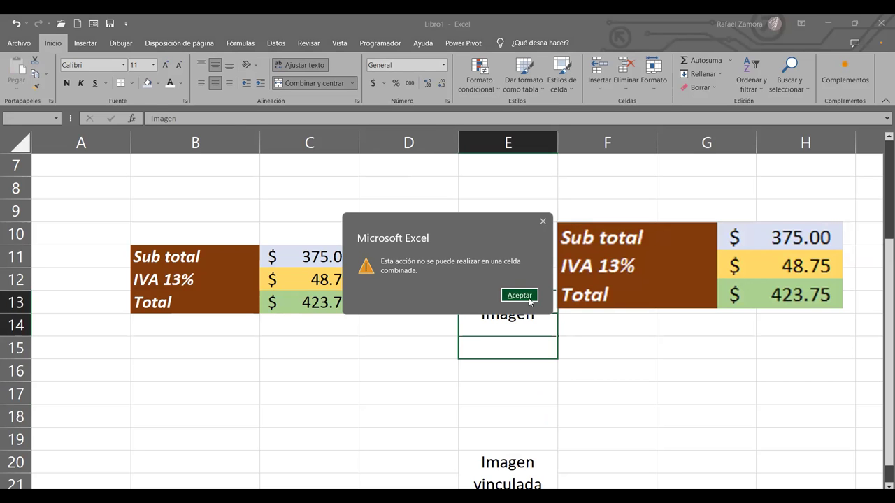
pyautogui.click(529, 302)
# Move the Imagen label to rows 15–16 and fine-tune the bitmap copy's position
pyautogui.moveTo(604, 275); pyautogui.dragTo(608, 276)
pyautogui.click(521, 312)
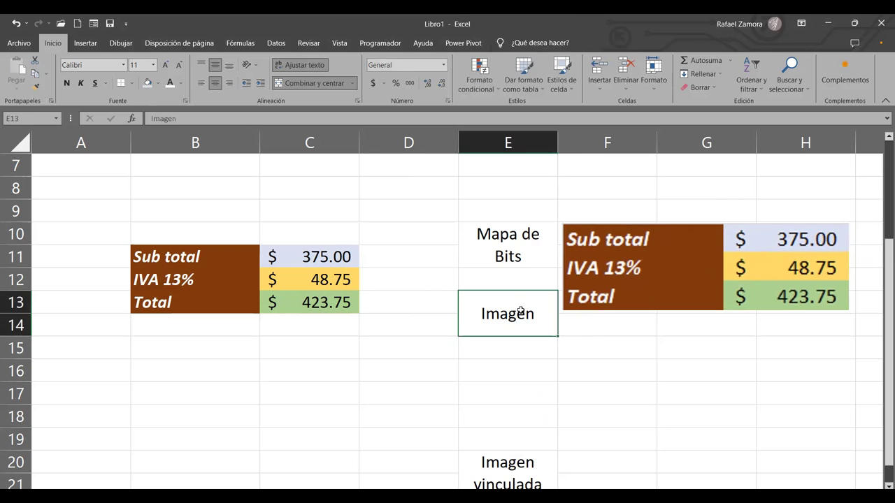
pyautogui.click(516, 348)
pyautogui.click(521, 331)
pyautogui.moveTo(523, 338); pyautogui.dragTo(525, 369)
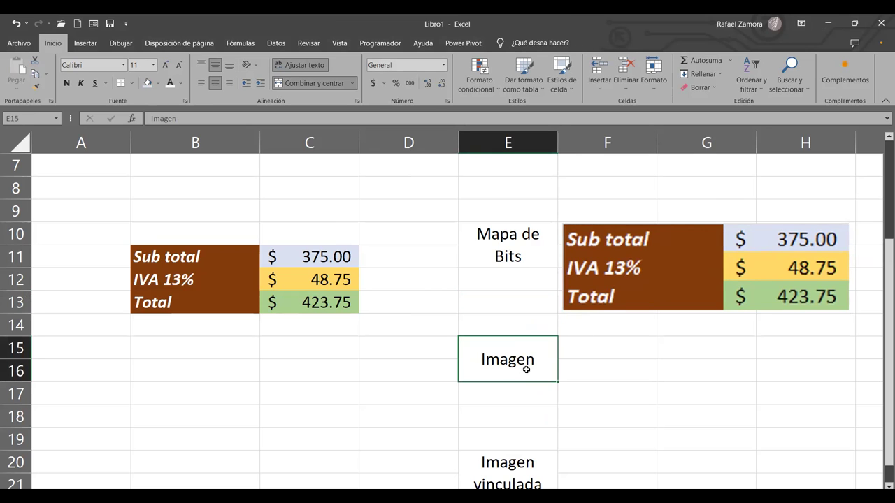
pyautogui.click(615, 378)
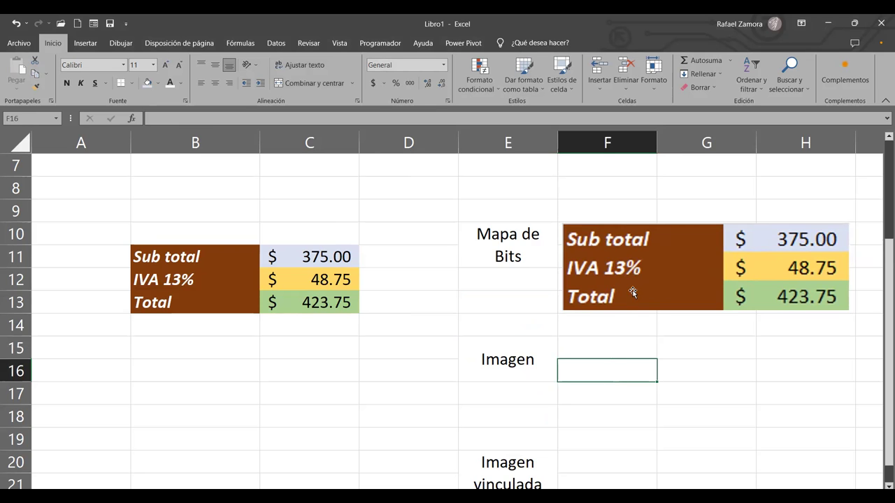
pyautogui.moveTo(634, 291); pyautogui.dragTo(630, 292)
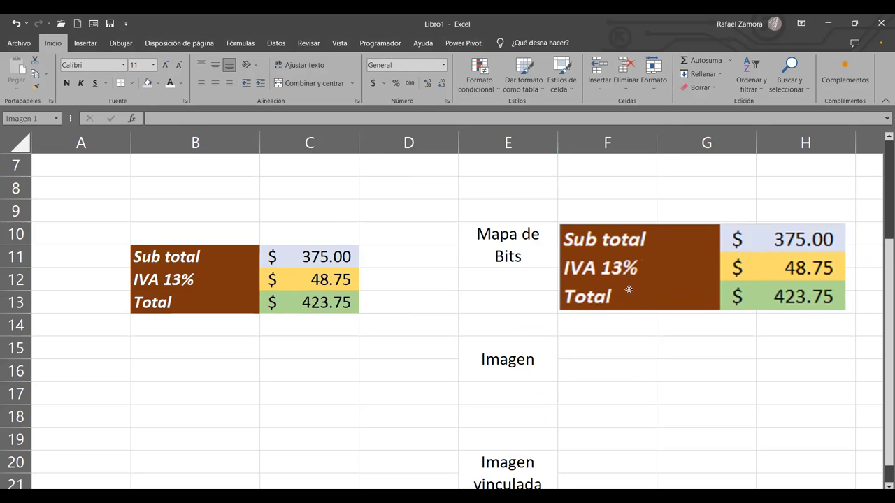
# Select the source Sub total / IVA / Total table in B11:C13
pyautogui.click(586, 384)
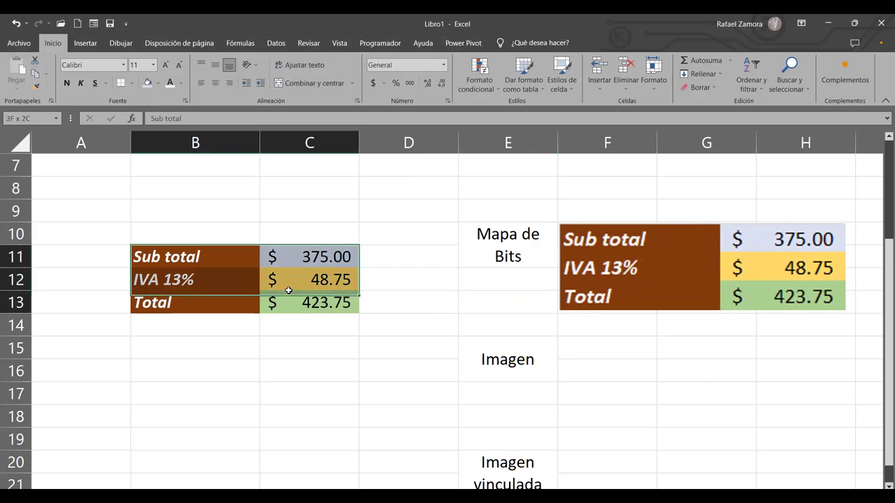
pyautogui.moveTo(214, 250); pyautogui.dragTo(311, 302)
pyautogui.scroll(-1, 489, 357)
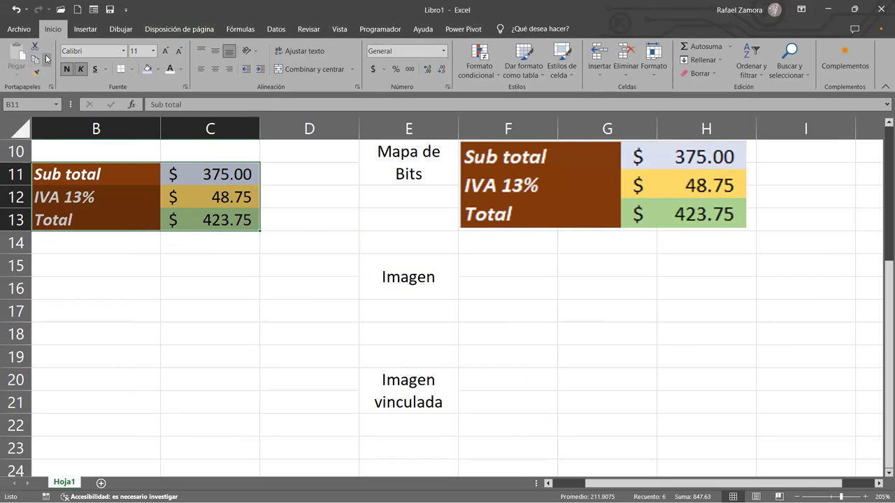
# Copy B11:C13 as a picture in Imagen format and paste it at F15 beside Imagen
pyautogui.click(46, 59)
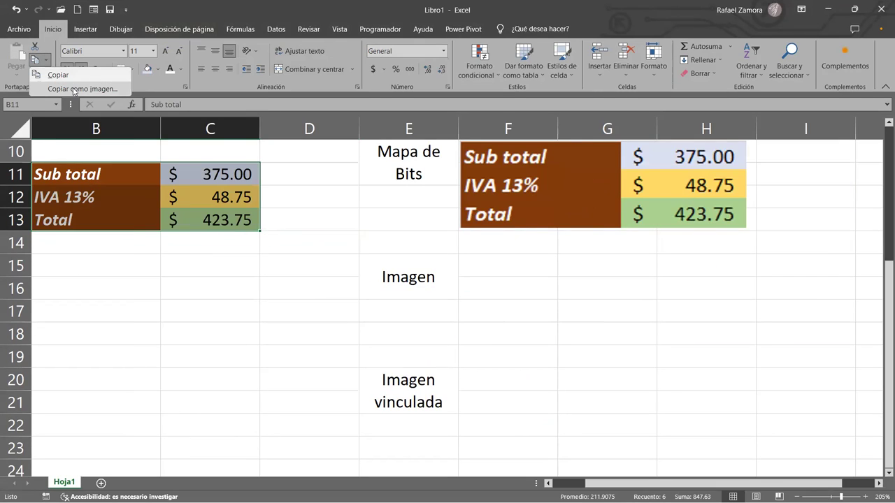
pyautogui.click(74, 90)
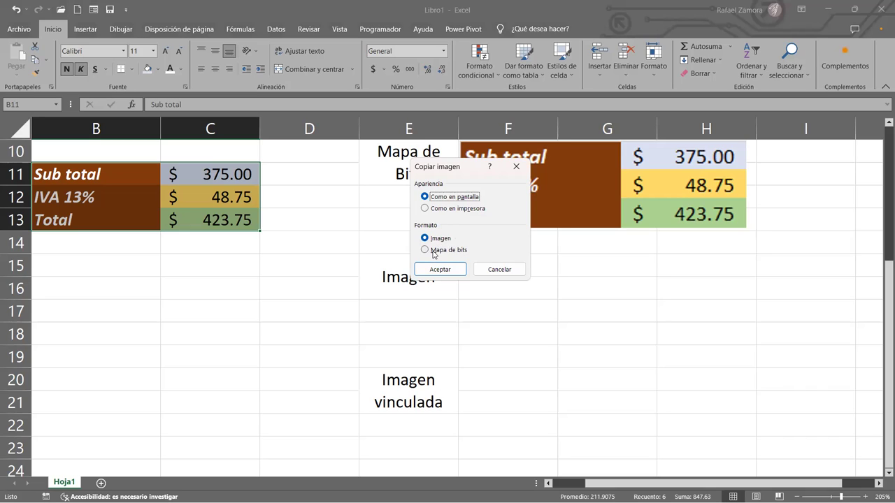
pyautogui.click(426, 250)
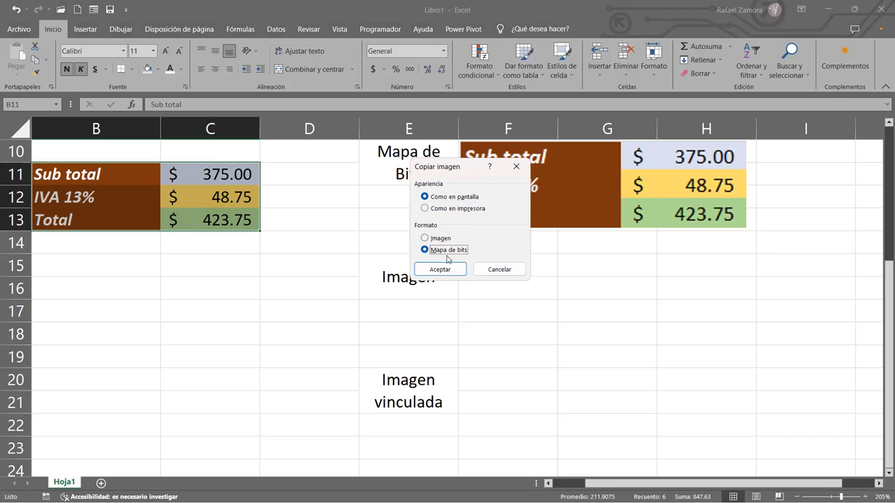
pyautogui.click(435, 240)
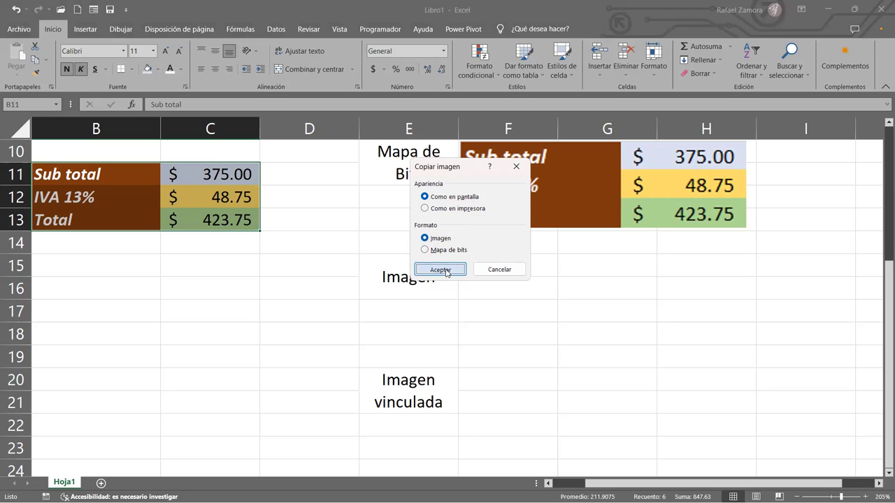
pyautogui.click(440, 270)
pyautogui.click(530, 291)
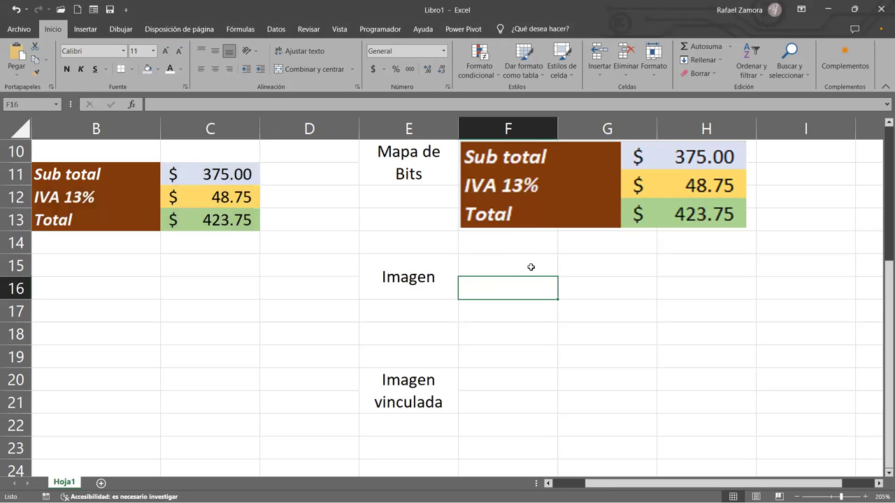
pyautogui.click(531, 265)
pyautogui.hotkey('ctrl', 'v')
pyautogui.click(703, 426)
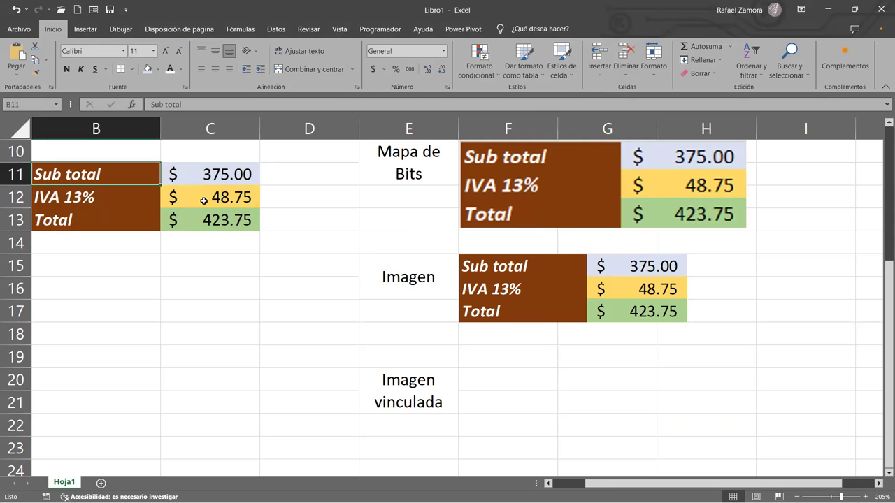
pyautogui.moveTo(119, 165); pyautogui.dragTo(230, 224)
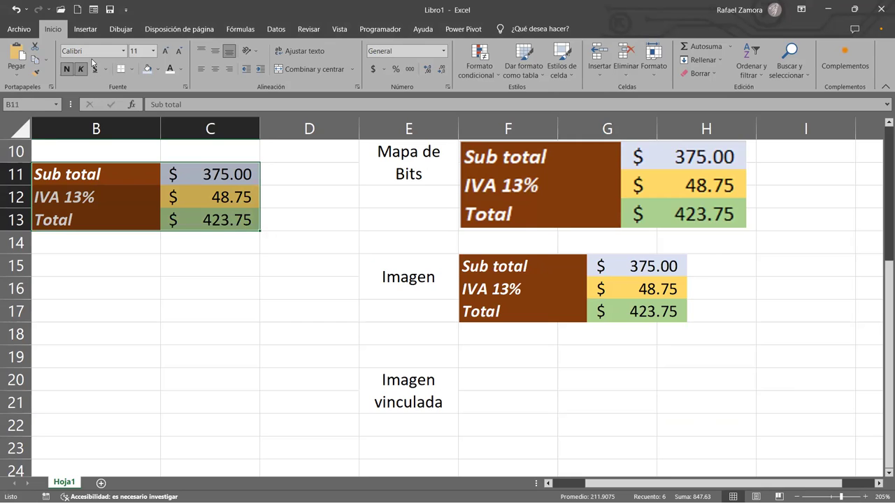
pyautogui.click(47, 60)
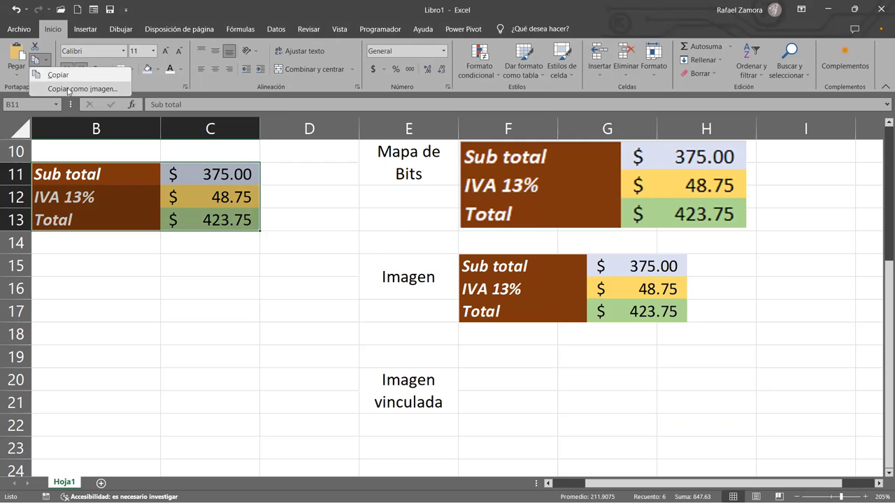
pyautogui.press('Return')
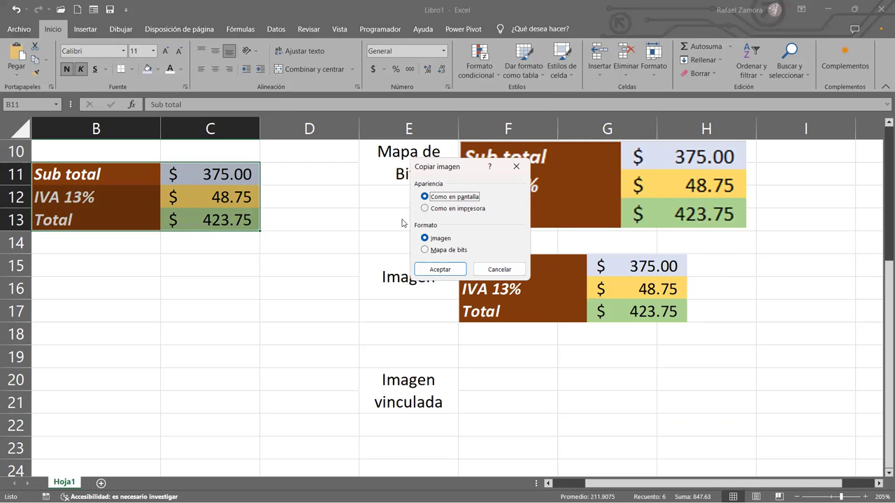
pyautogui.click(450, 209)
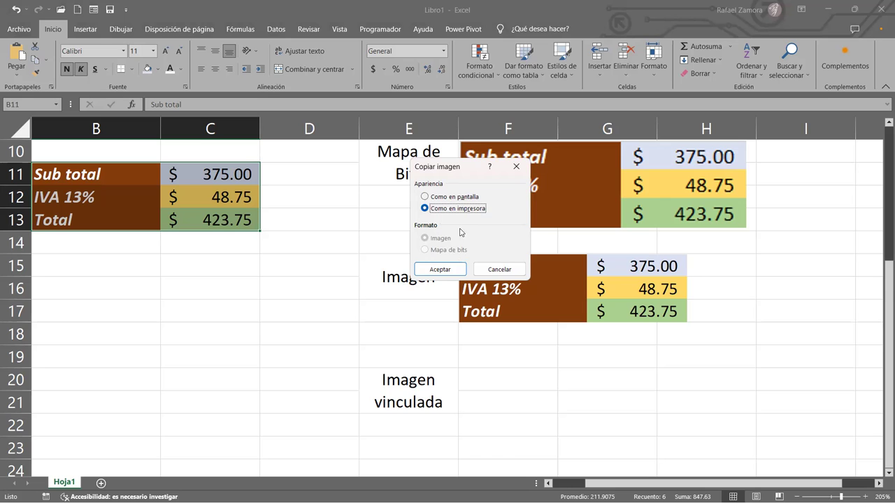
pyautogui.click(443, 270)
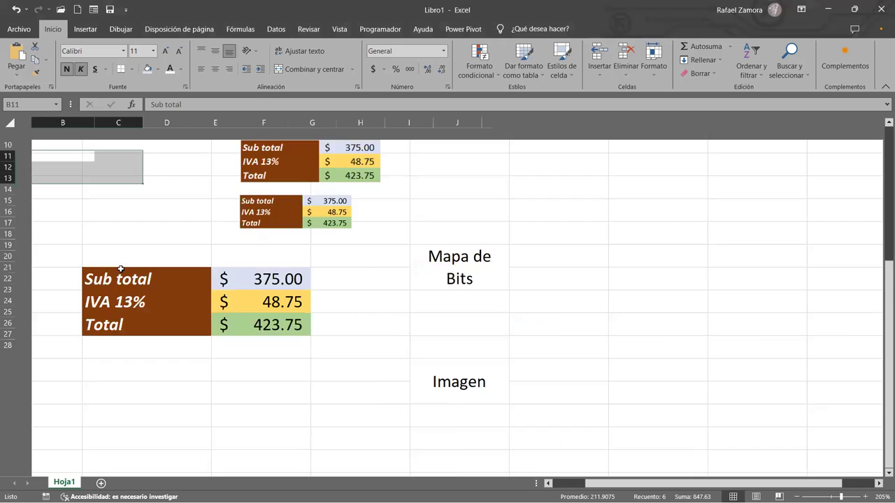
pyautogui.click(116, 259)
pyautogui.hotkey('ctrl', 'v')
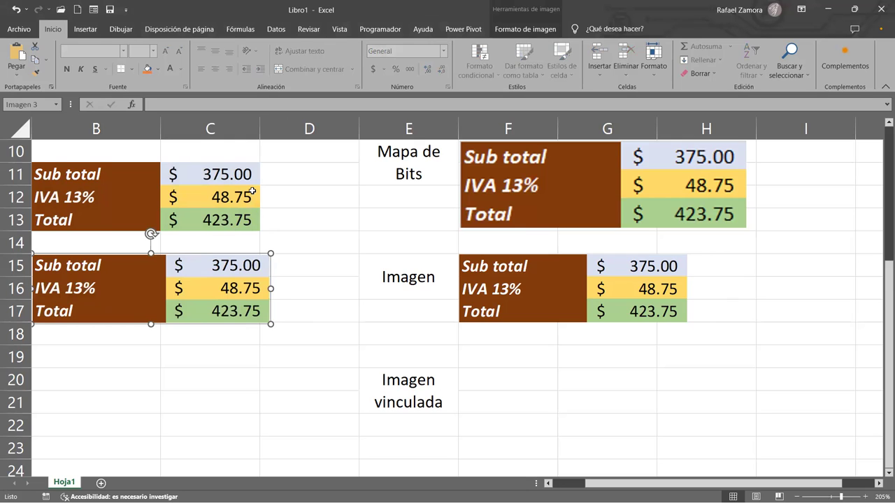
pyautogui.press('Delete')
pyautogui.click(238, 318)
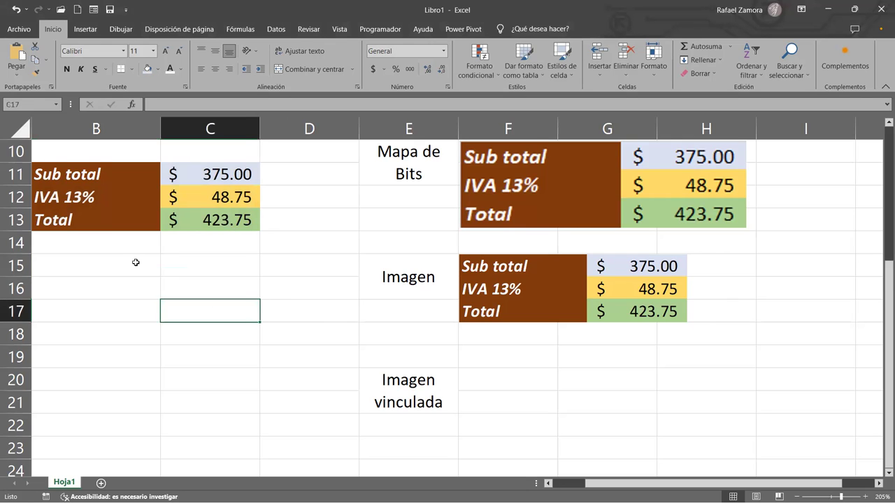
pyautogui.click(135, 262)
pyautogui.moveTo(87, 166); pyautogui.dragTo(207, 220)
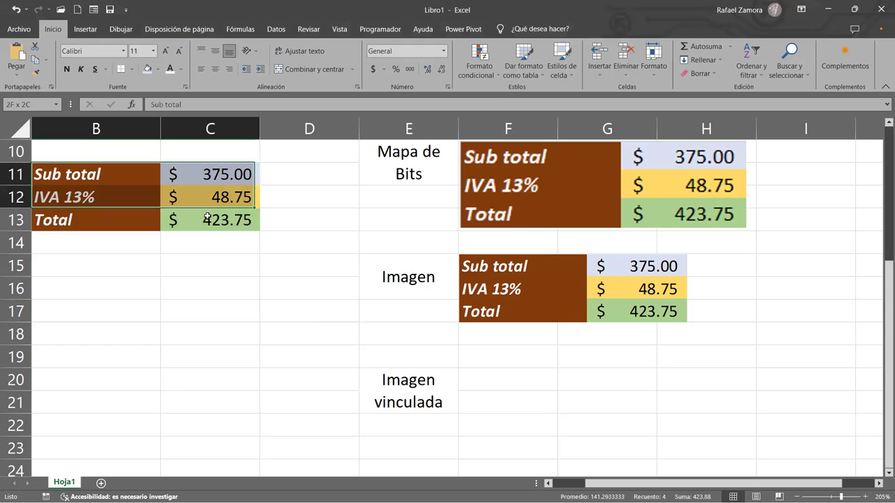
# Copy B11:C13 and paste it at F20 as a linked picture beside Imagen vinculada
pyautogui.click(44, 61)
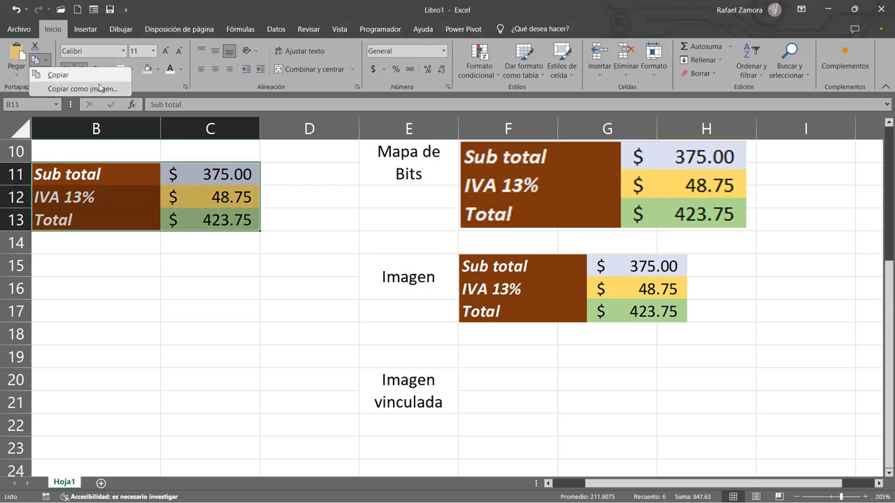
pyautogui.click(59, 75)
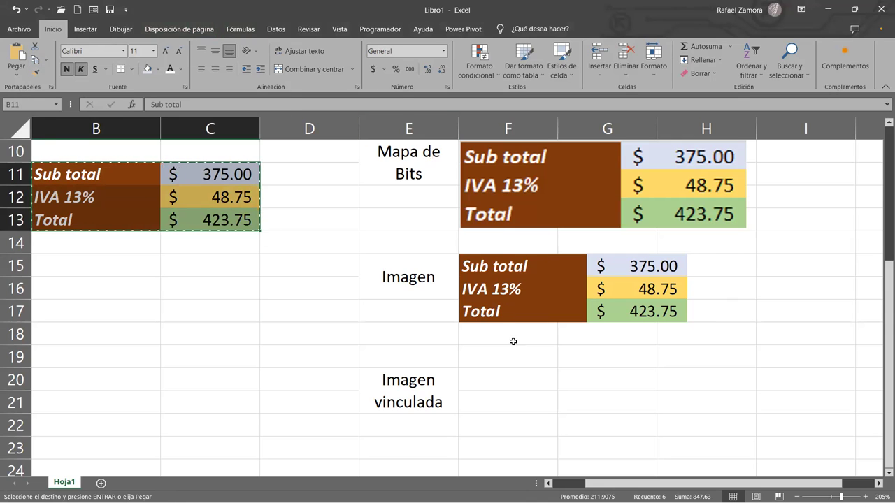
pyautogui.click(521, 377)
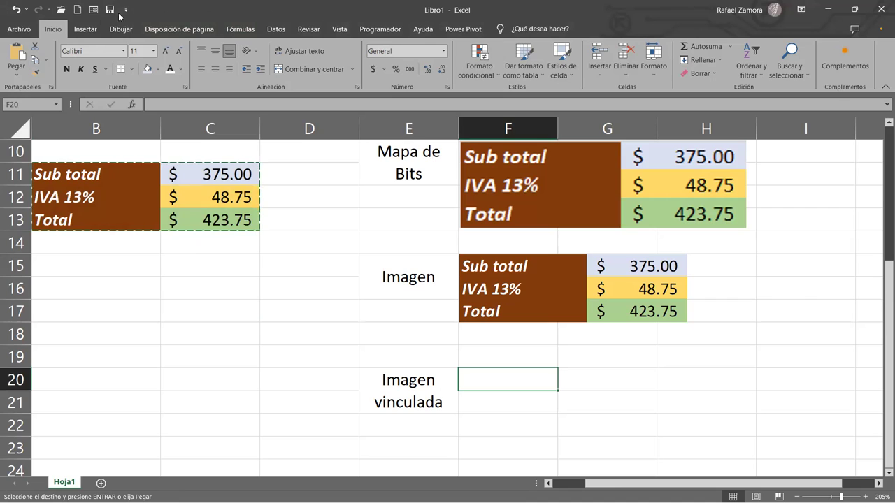
pyautogui.click(17, 77)
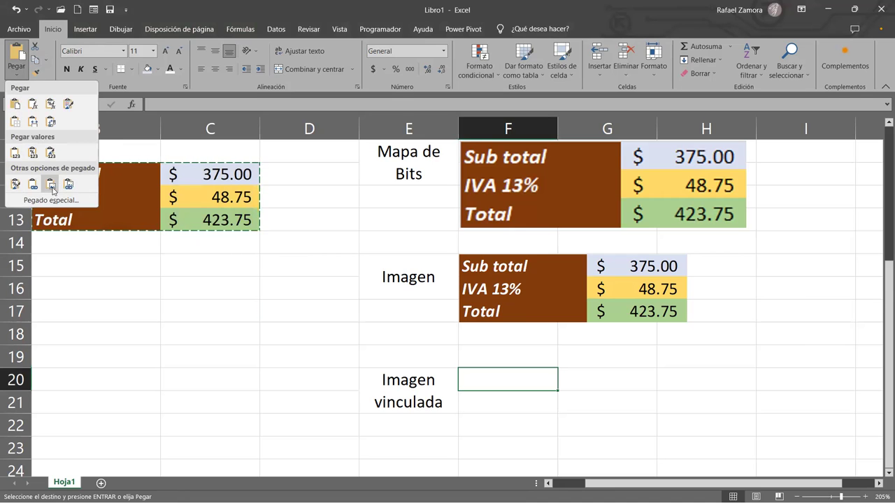
pyautogui.rightClick(492, 384)
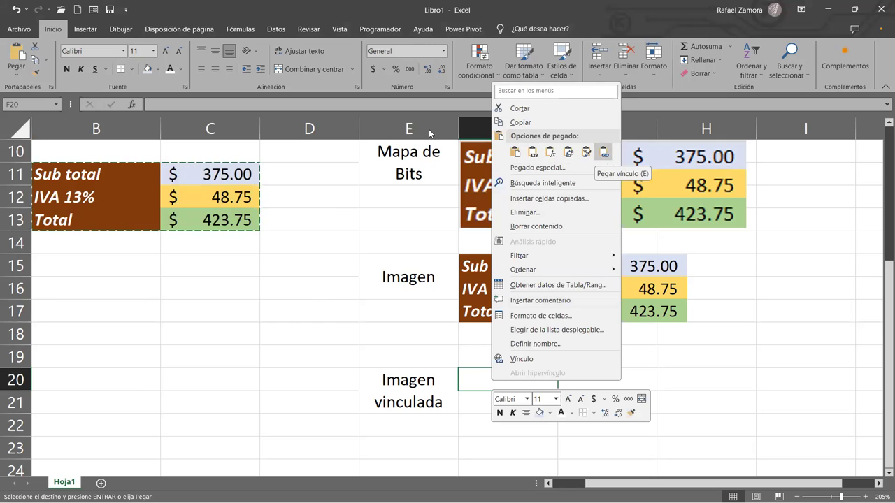
pyautogui.click(16, 73)
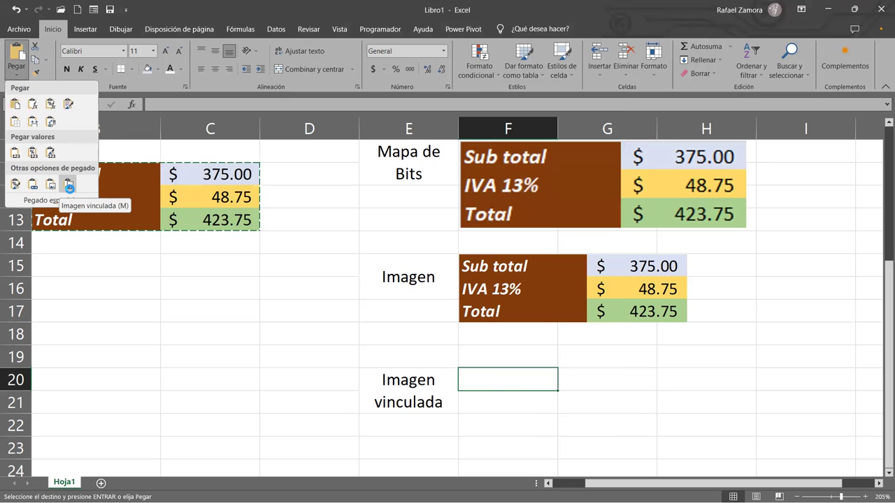
pyautogui.click(68, 185)
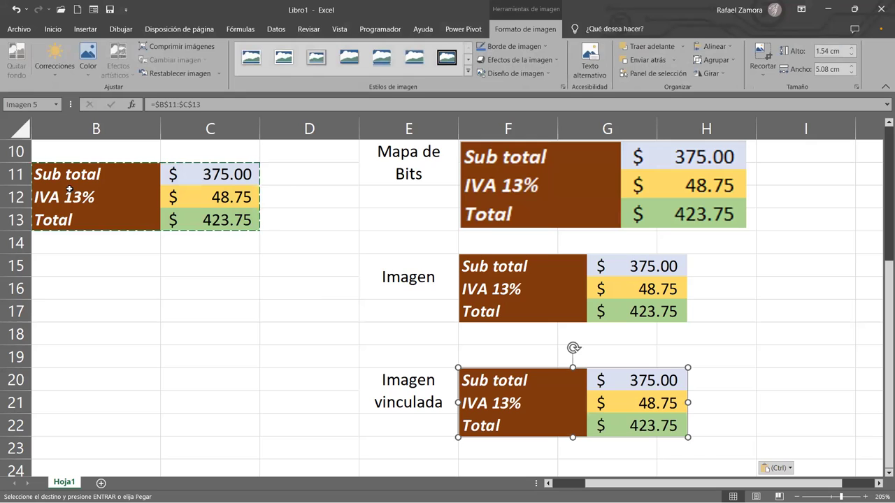
pyautogui.click(757, 411)
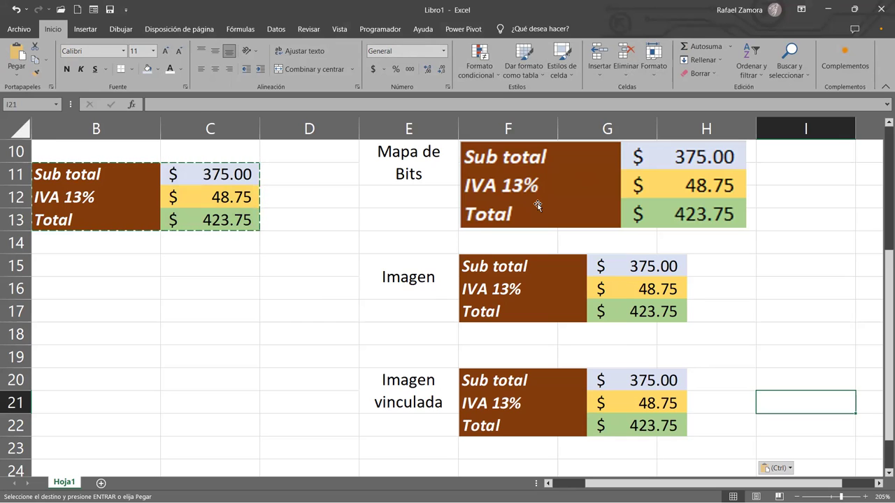
# Give the Mapa de Bits label all borders and bold italic text
pyautogui.press('Escape')
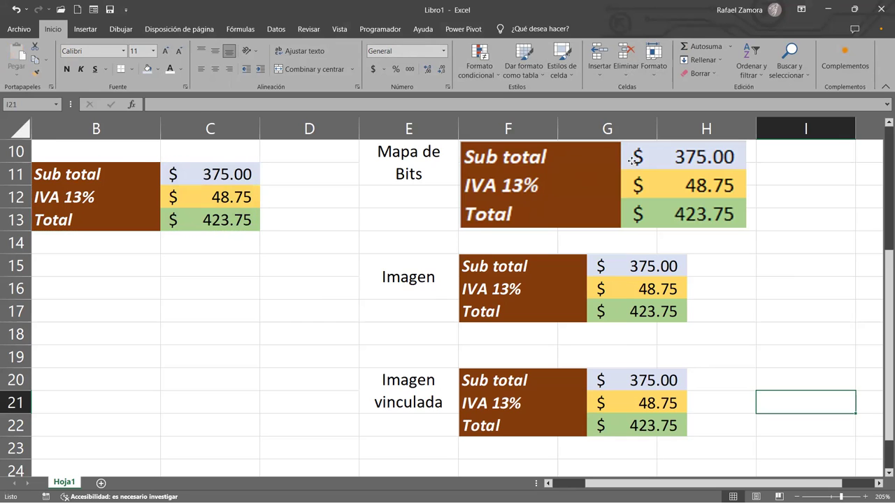
pyautogui.click(631, 161)
pyautogui.click(430, 156)
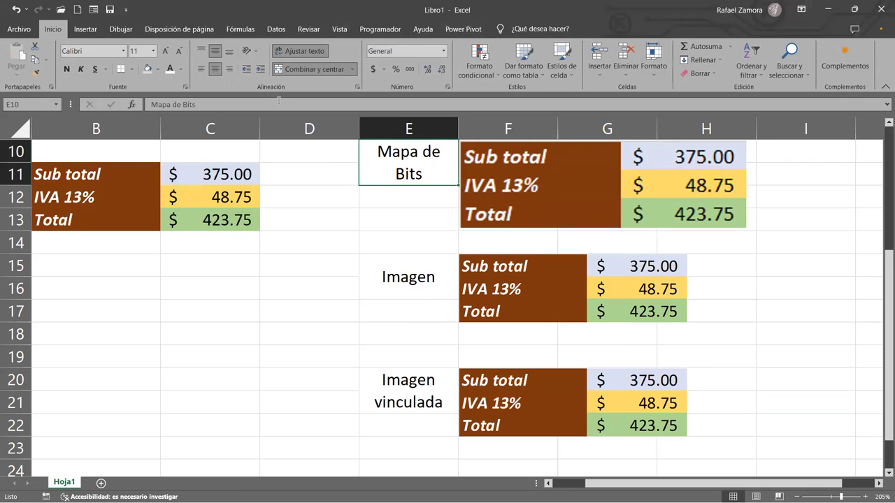
pyautogui.click(132, 68)
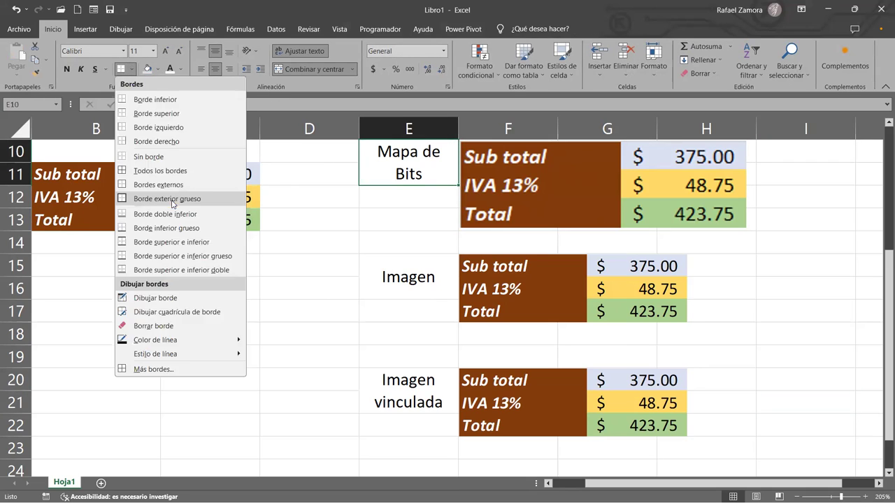
pyautogui.click(172, 170)
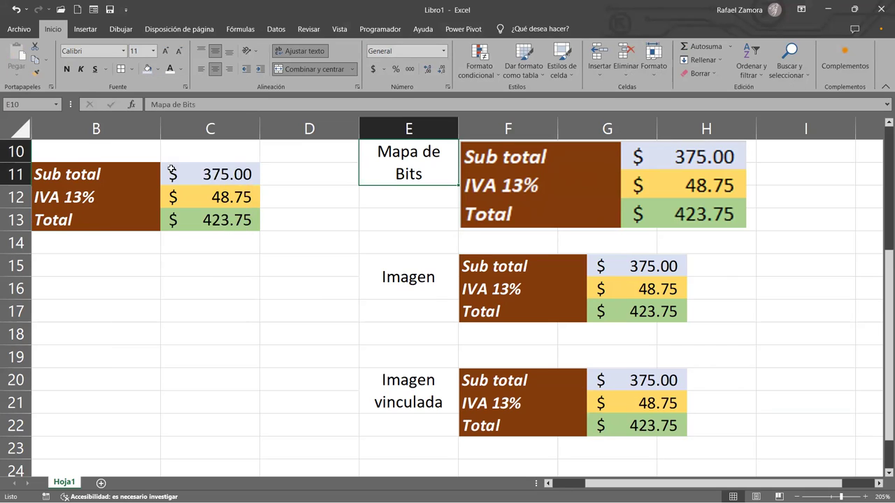
pyautogui.click(80, 69)
pyautogui.click(67, 69)
# Make the Imagen and Imagen vinculada labels bold italic
pyautogui.click(395, 274)
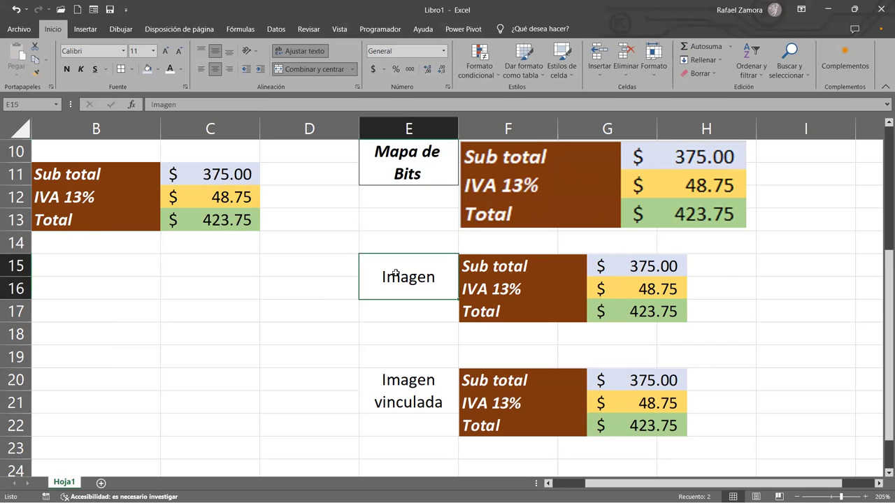
pyautogui.click(80, 69)
pyautogui.click(66, 69)
pyautogui.click(395, 390)
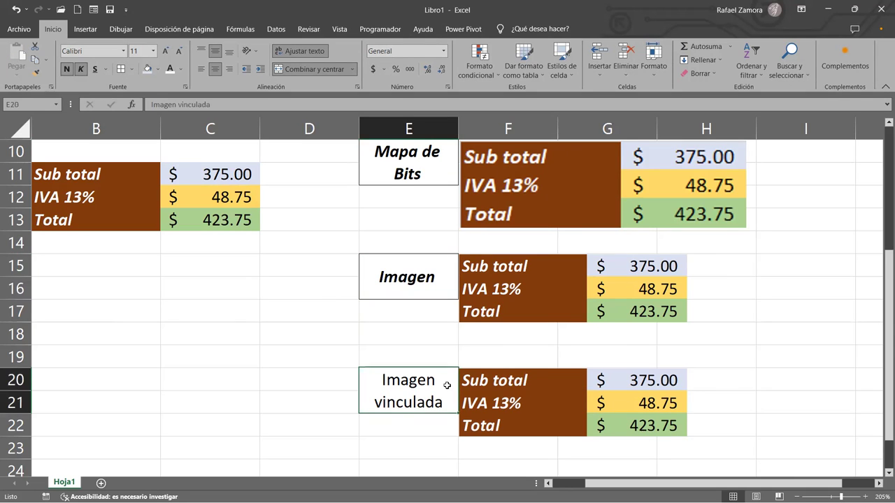
pyautogui.click(81, 69)
pyautogui.click(66, 69)
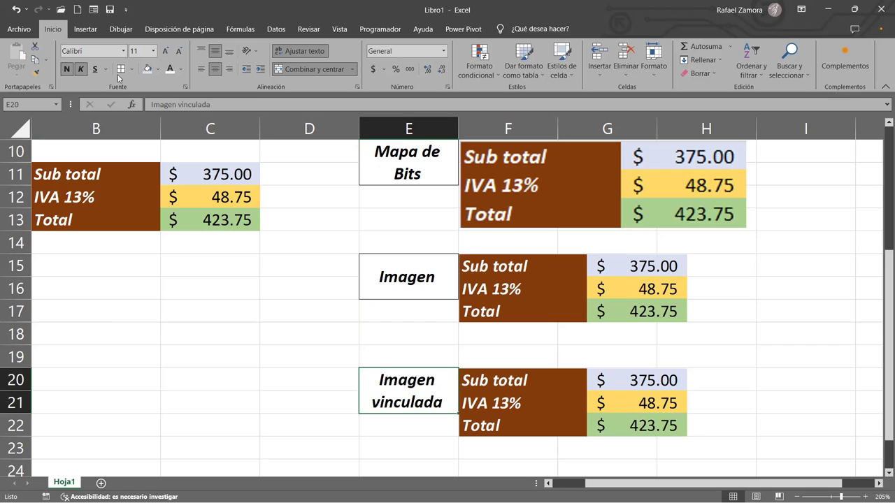
pyautogui.click(675, 355)
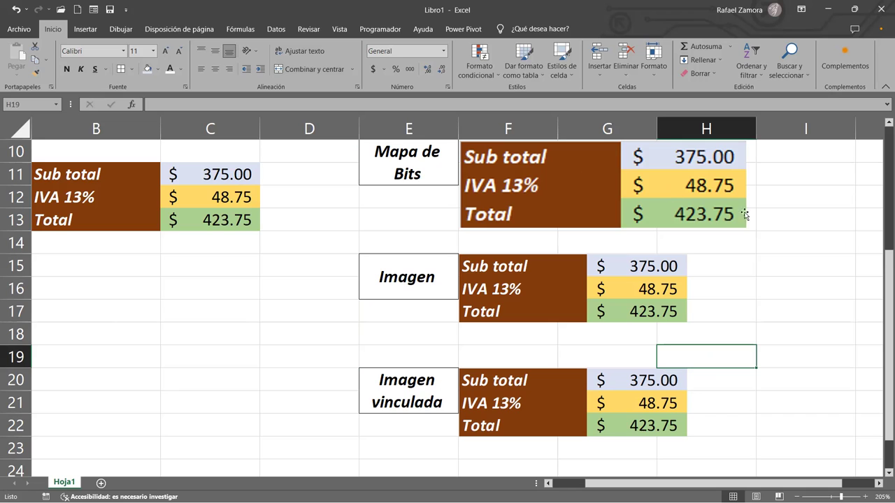
pyautogui.click(670, 191)
pyautogui.moveTo(748, 228); pyautogui.dragTo(850, 299)
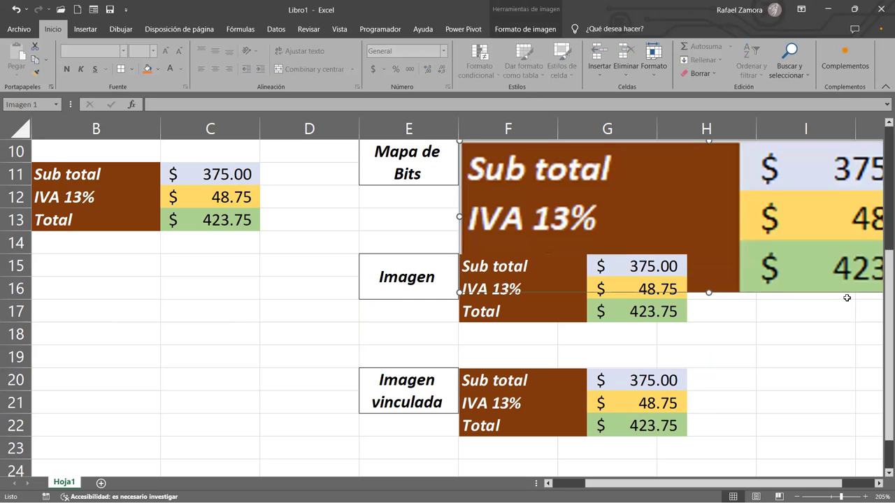
pyautogui.moveTo(809, 247); pyautogui.dragTo(587, 239)
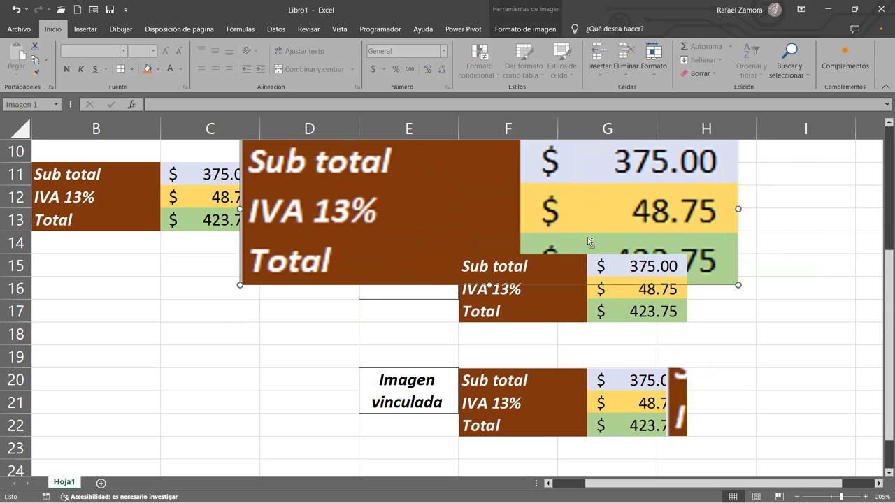
pyautogui.hotkey('ctrl', 'z')
pyautogui.hotkey('ctrl', 'z')
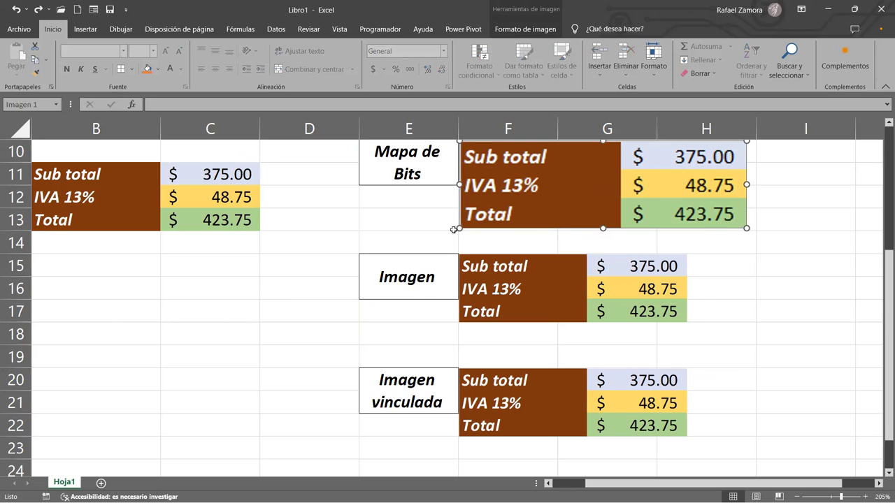
pyautogui.click(715, 255)
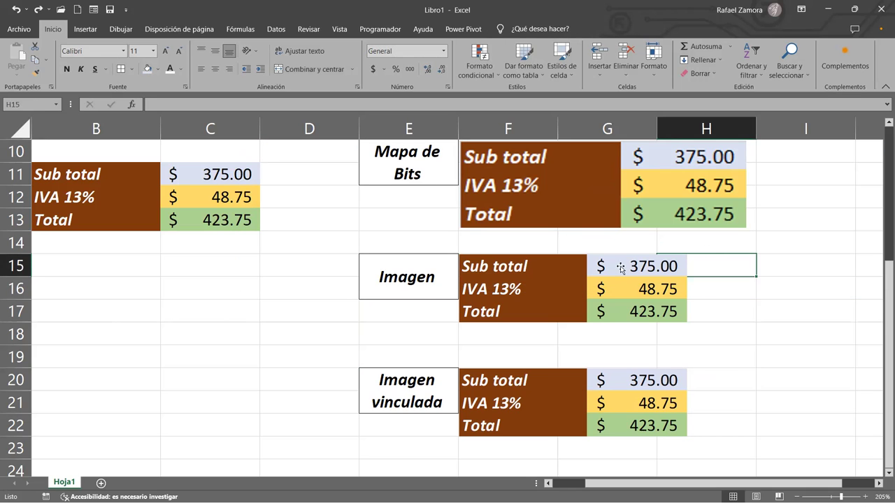
pyautogui.click(525, 278)
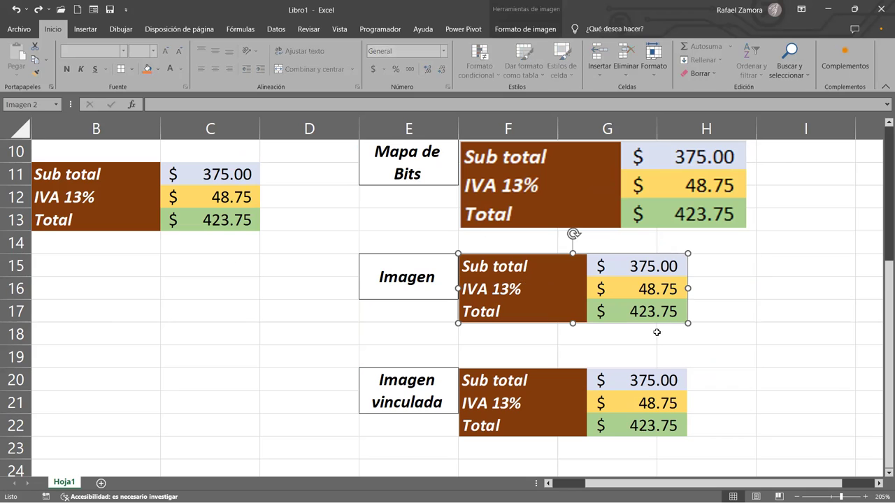
pyautogui.moveTo(688, 321); pyautogui.dragTo(797, 397)
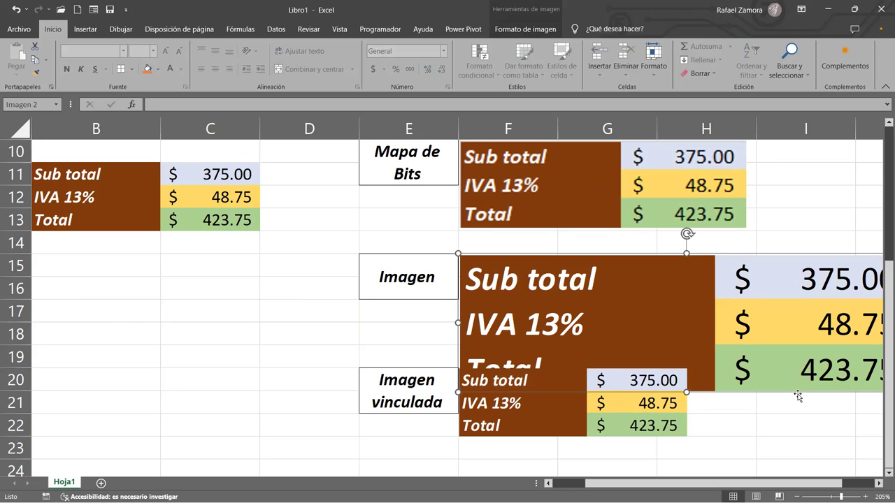
pyautogui.hotkey('ctrl', 'z')
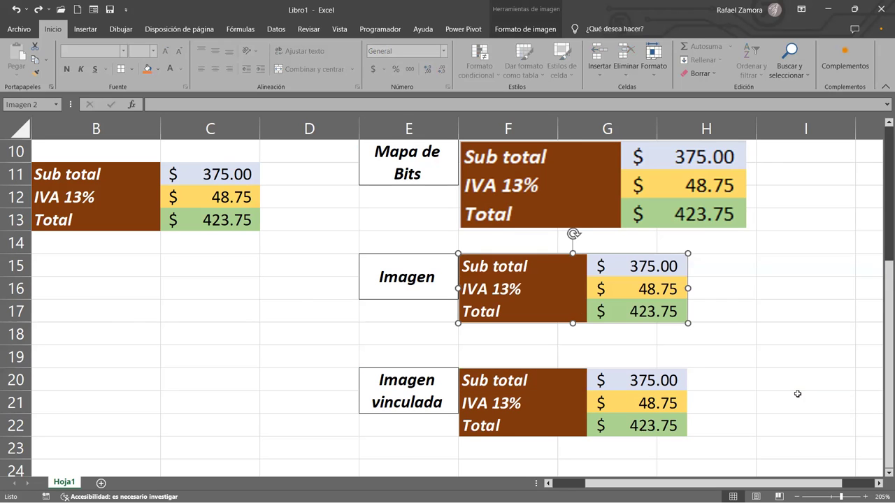
pyautogui.click(788, 328)
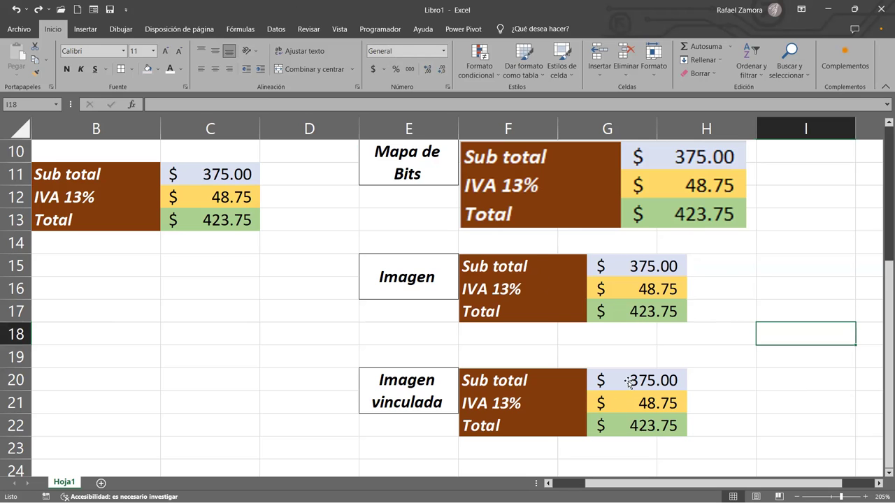
# Enlarge the linked picture beside Imagen vinculada across rows 20–26, then compare it with the Imagen copy
pyautogui.scroll(-2, 631, 377)
pyautogui.click(561, 263)
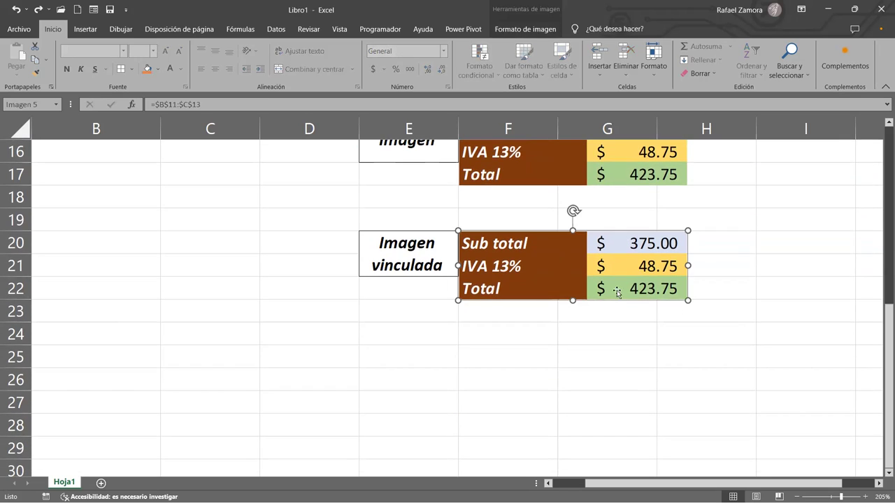
pyautogui.moveTo(685, 300); pyautogui.dragTo(812, 385)
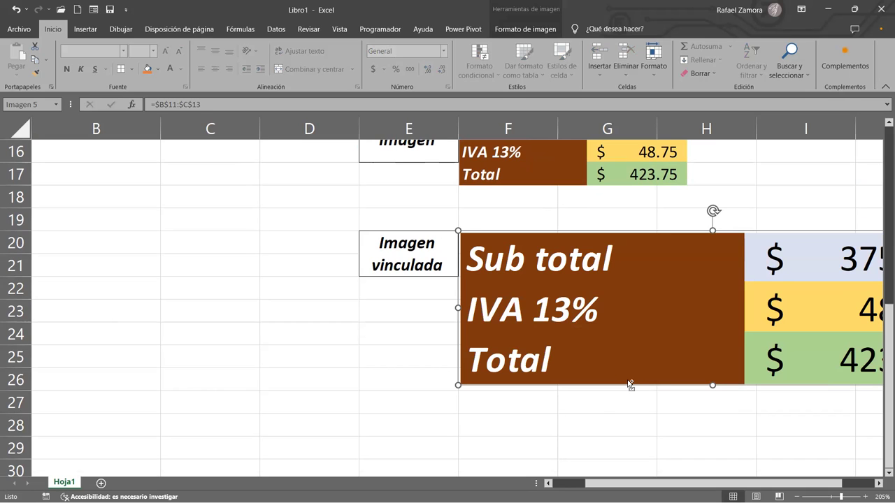
pyautogui.scroll(2, 631, 373)
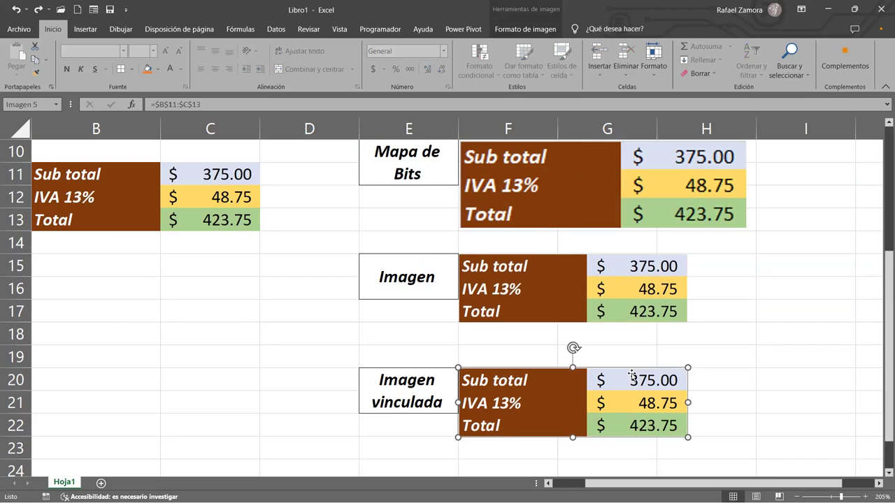
pyautogui.click(578, 282)
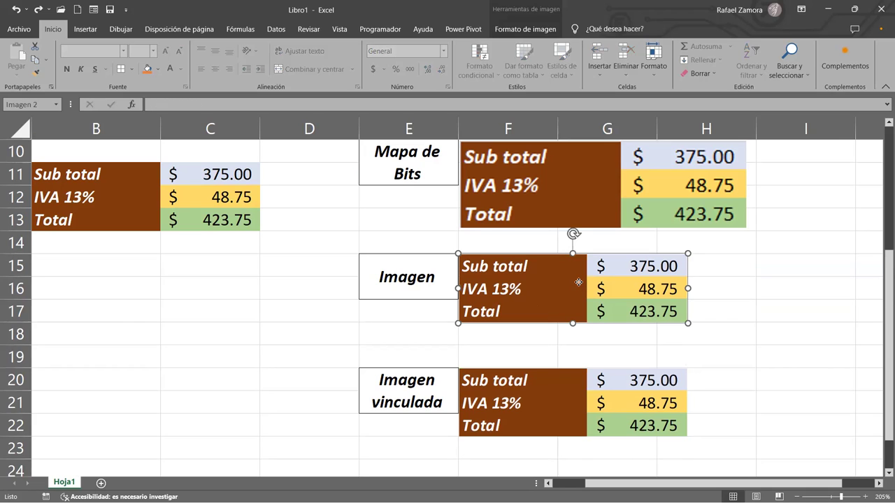
pyautogui.click(624, 405)
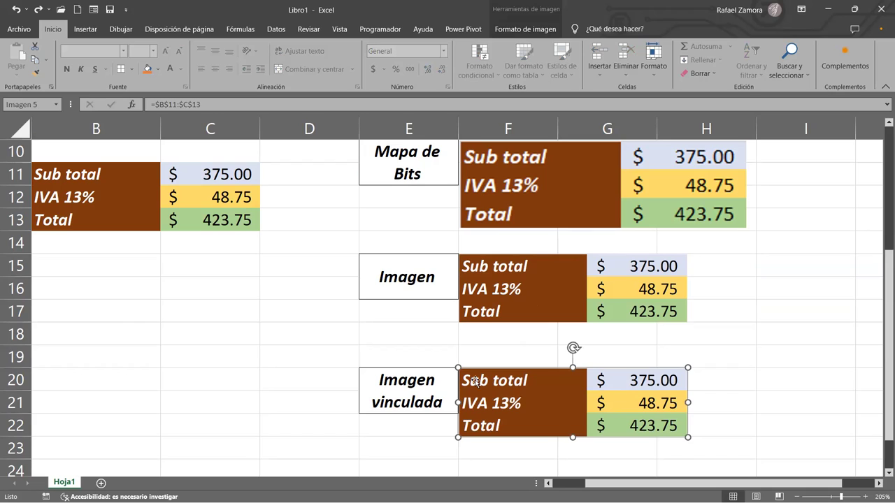
pyautogui.click(298, 348)
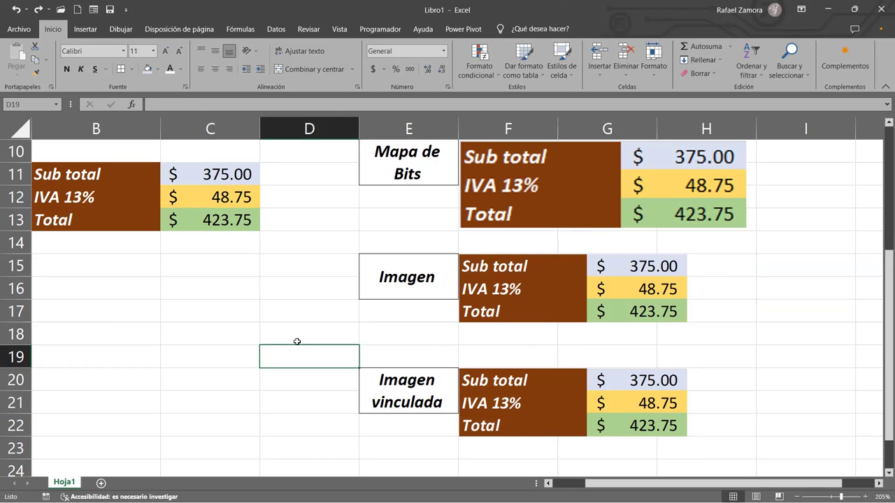
# Move the linked picture to about B16:D18 and rotate it roughly 50° counter-clockwise
pyautogui.moveTo(537, 418); pyautogui.dragTo(159, 323)
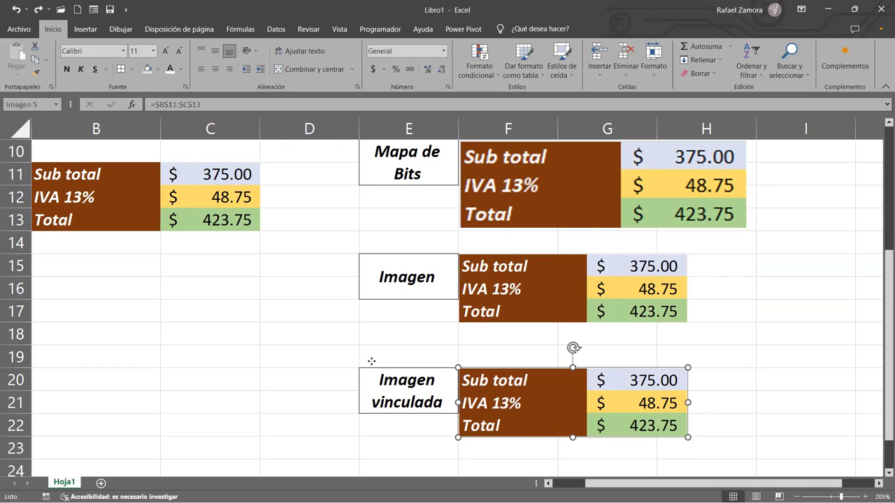
pyautogui.moveTo(197, 254); pyautogui.dragTo(154, 275)
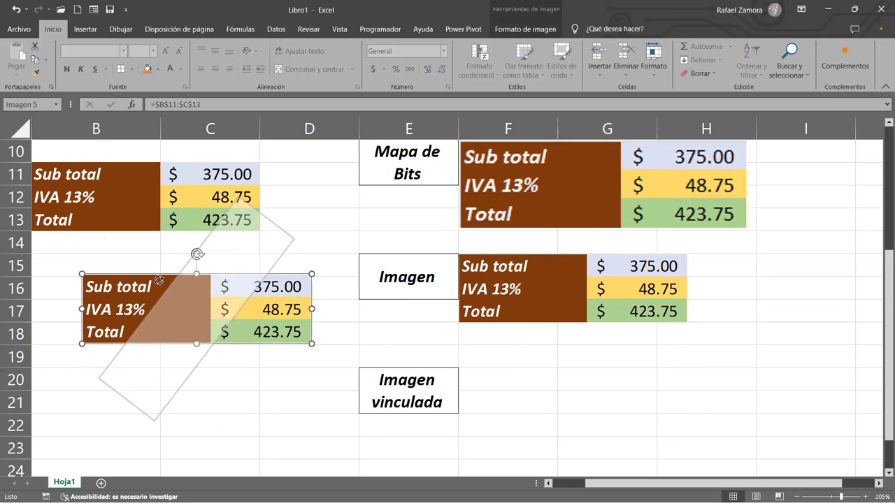
pyautogui.moveTo(212, 265); pyautogui.dragTo(170, 308)
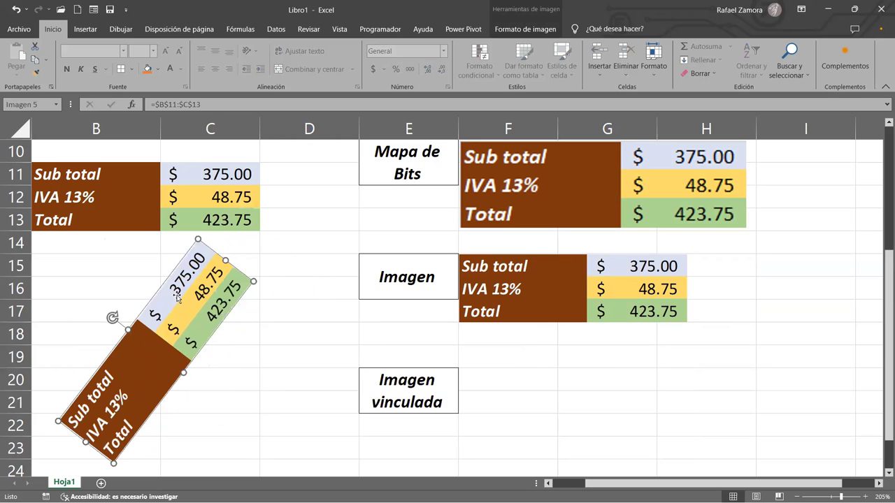
# Preview the picture styles without applying one, undo the rotation and moves, and select C11
pyautogui.click(525, 29)
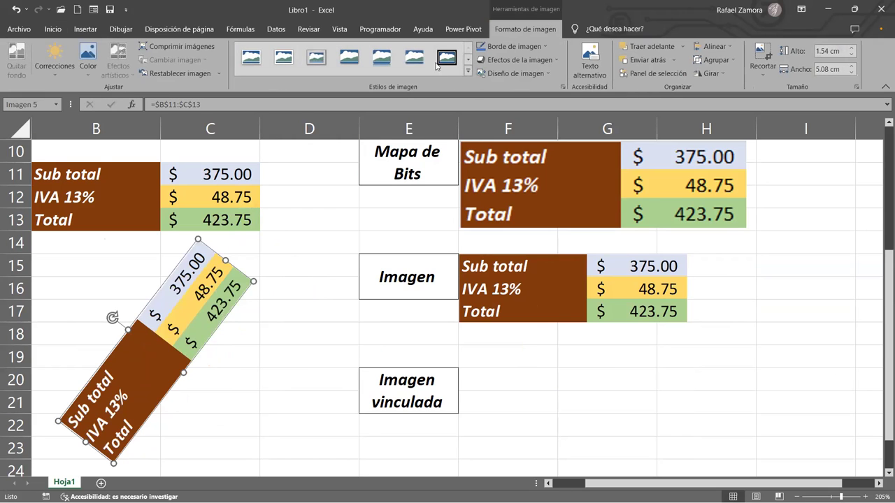
pyautogui.click(468, 73)
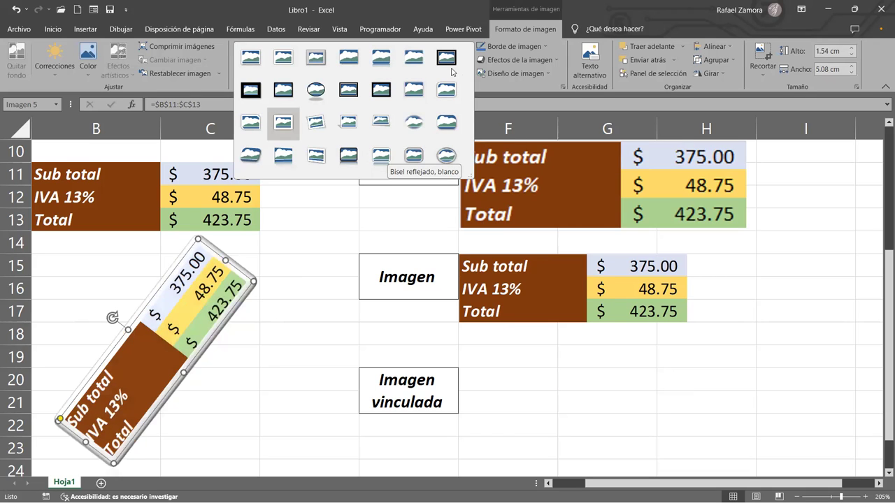
pyautogui.click(225, 260)
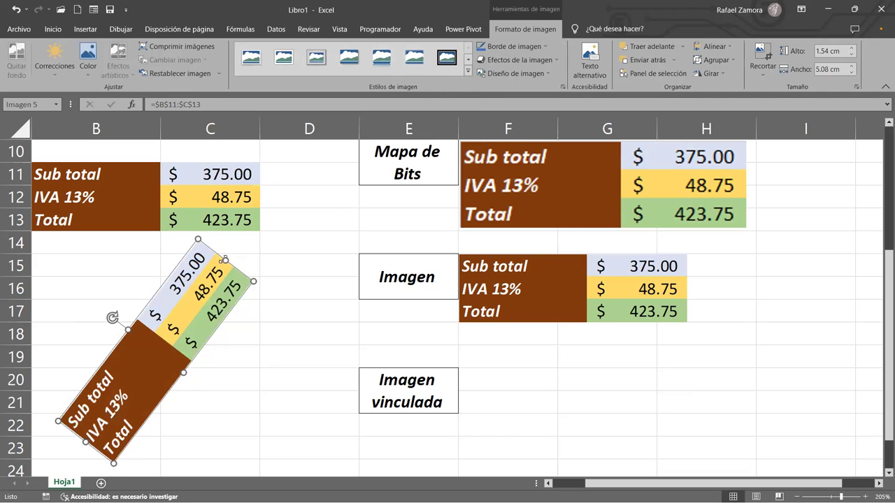
pyautogui.hotkey('ctrl', 'z')
pyautogui.hotkey('ctrl', 'z')
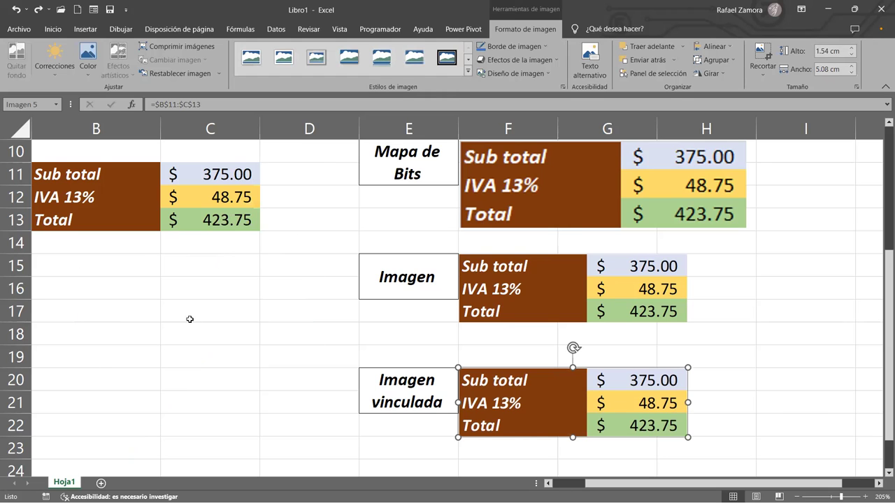
pyautogui.click(189, 319)
pyautogui.click(207, 175)
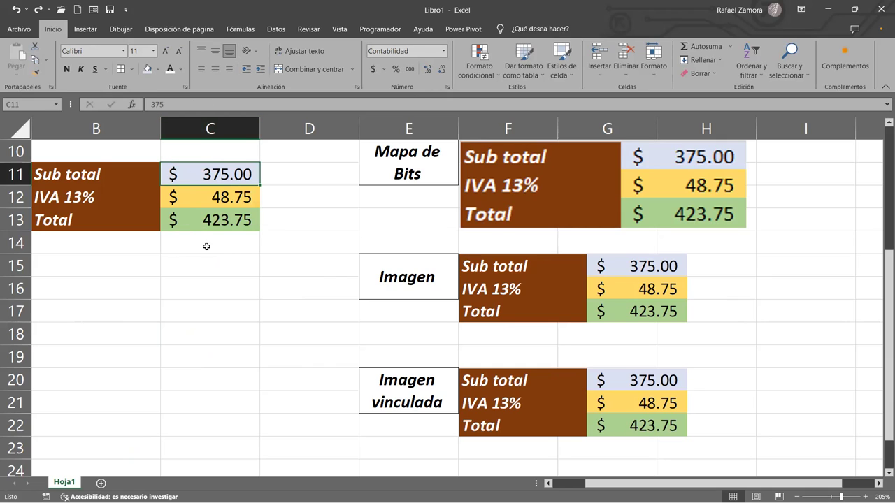
# Change the subtotal in C11 to 500, then to 750
pyautogui.press('F2')
pyautogui.press('BackSpace')
pyautogui.press('BackSpace')
pyautogui.press('BackSpace')
pyautogui.write('500')
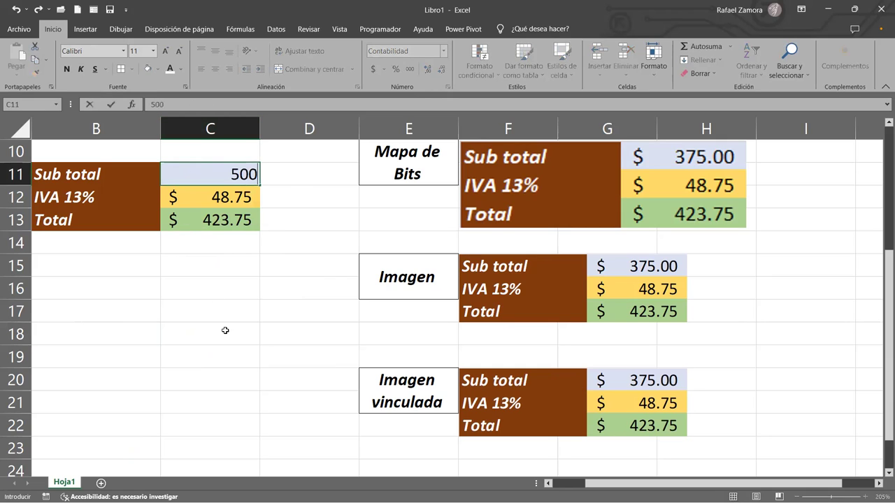
pyautogui.press('Return')
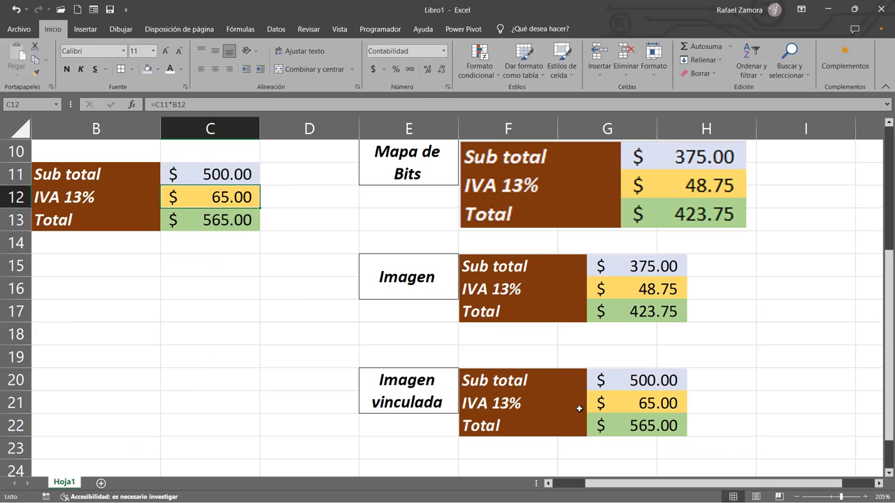
pyautogui.click(219, 171)
pyautogui.press('F2')
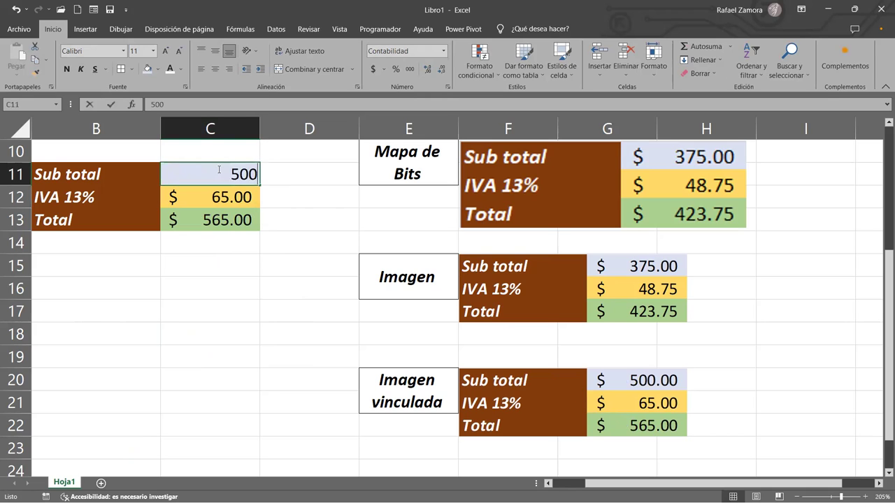
pyautogui.press('BackSpace')
pyautogui.press('BackSpace')
pyautogui.press('BackSpace')
pyautogui.write('750')
pyautogui.press('Return')
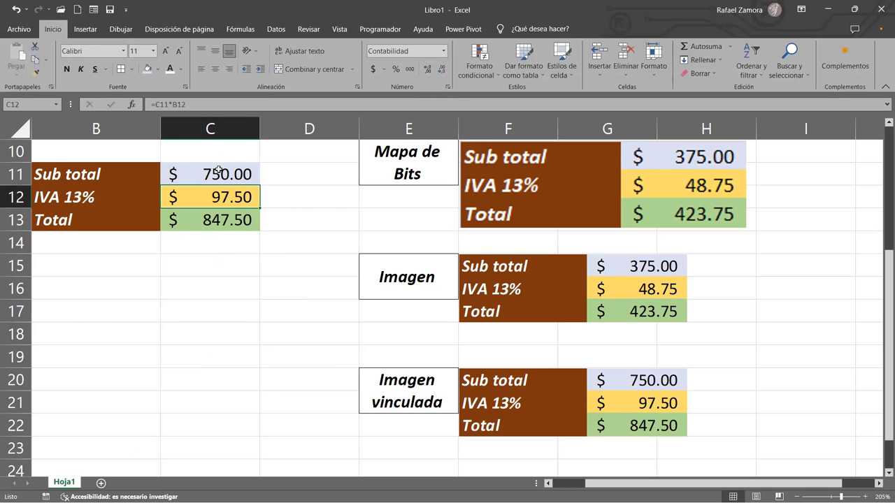
# Compare the Mapa de Bits, Imagen and linked picture copies, then select the source table B11:C13
pyautogui.click(629, 374)
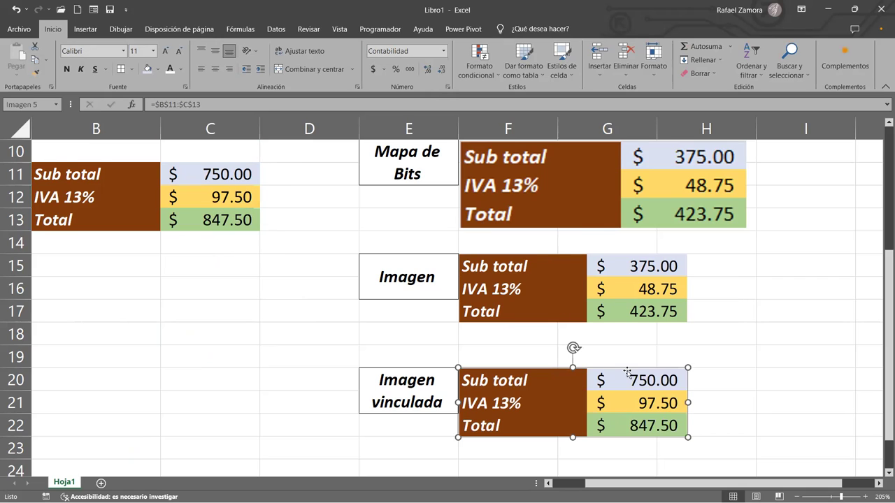
pyautogui.moveTo(688, 367); pyautogui.dragTo(784, 318)
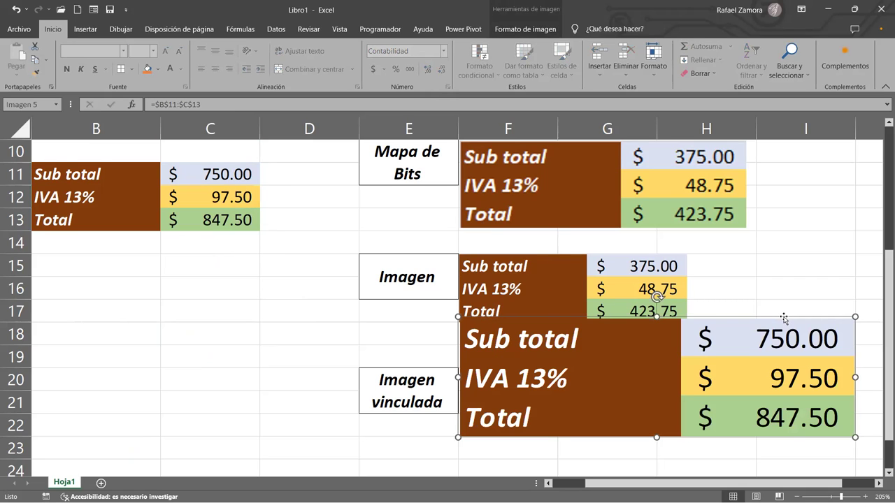
pyautogui.hotkey('ctrl', 'z')
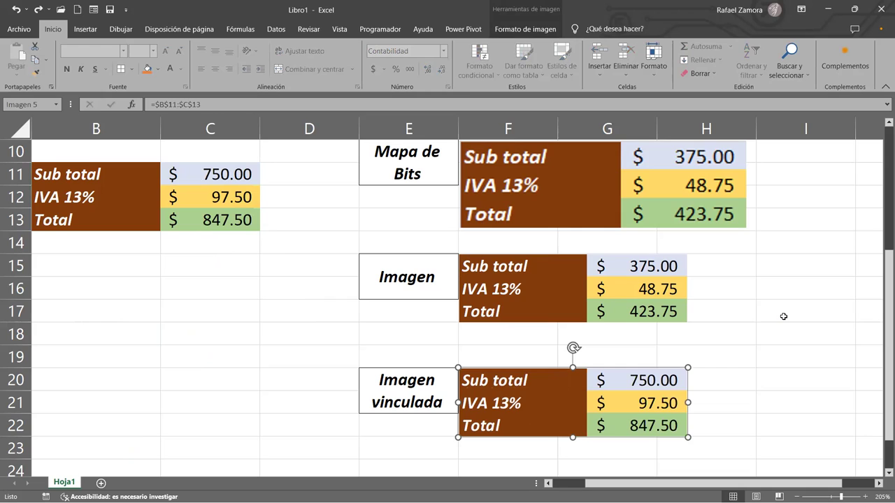
pyautogui.click(762, 367)
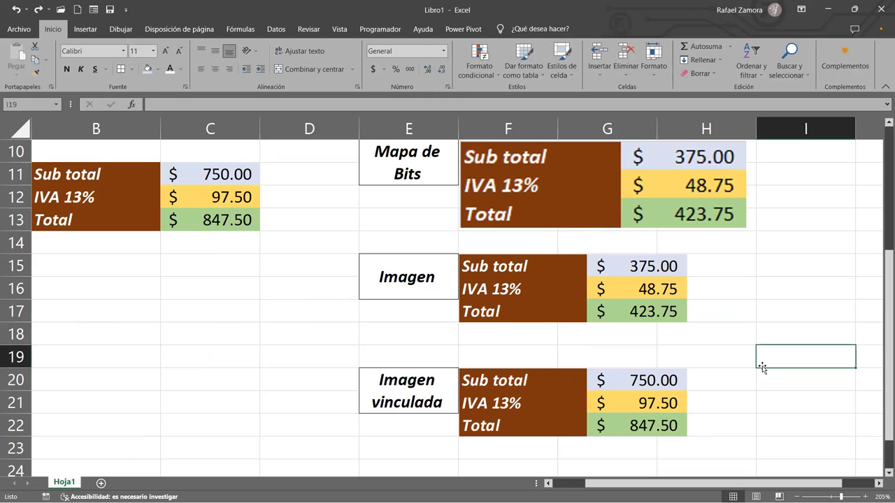
pyautogui.click(536, 175)
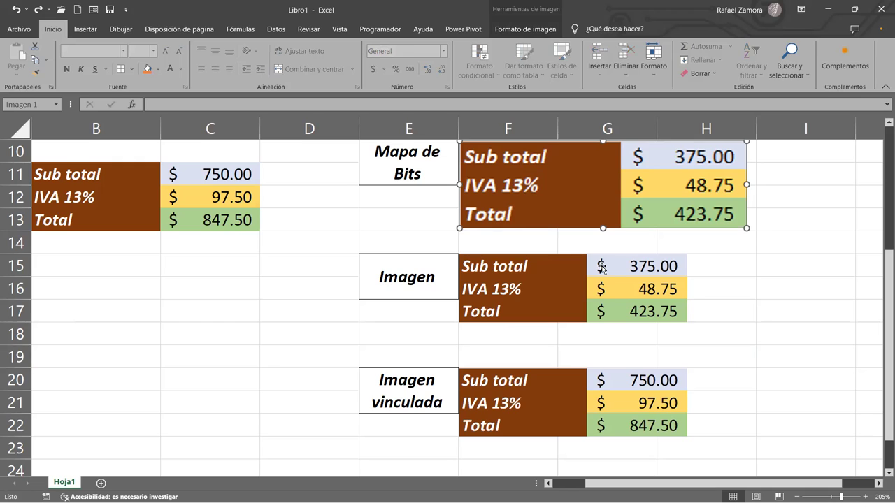
pyautogui.click(500, 300)
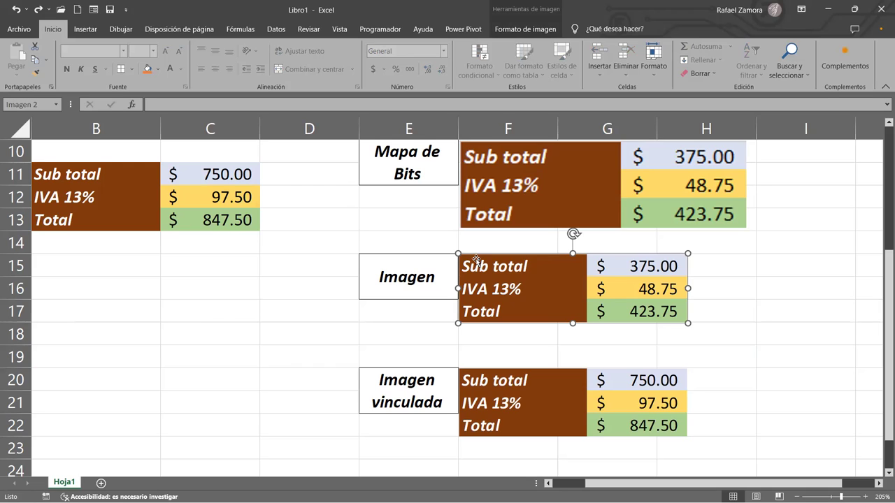
pyautogui.click(524, 376)
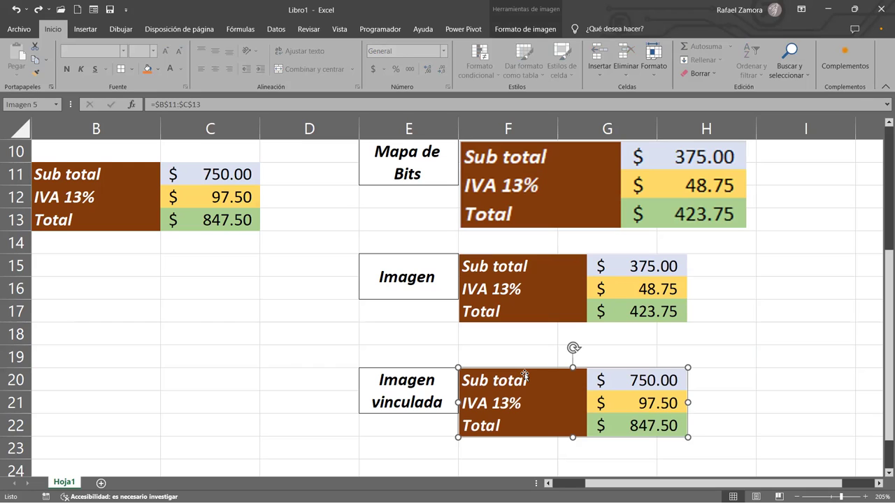
pyautogui.moveTo(123, 168)
pyautogui.mouseDown()
pyautogui.moveTo(271, 257)
pyautogui.moveTo(236, 221)
pyautogui.mouseUp()
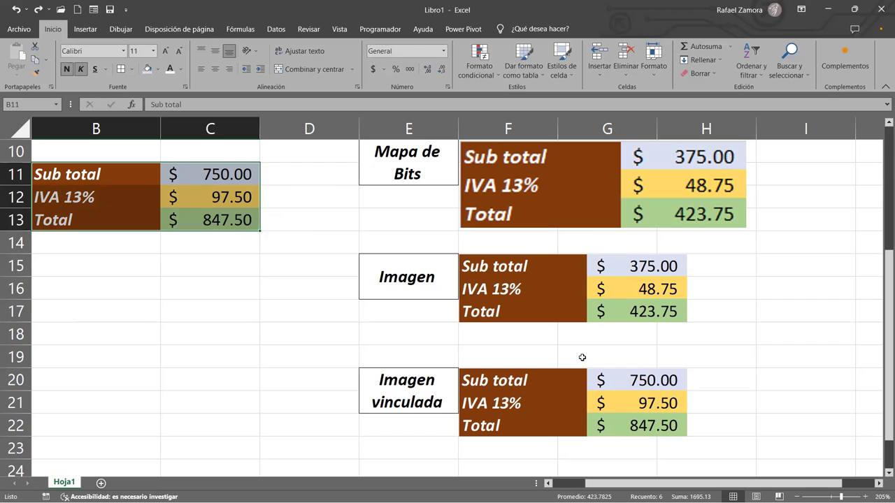
# Fill subtotal cell C11 with gold and IVA cell C12 with green
pyautogui.click(217, 183)
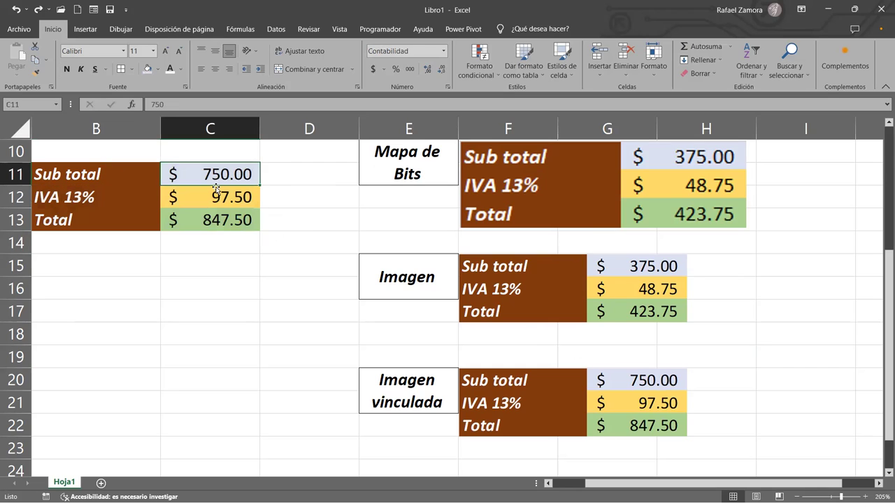
pyautogui.click(158, 69)
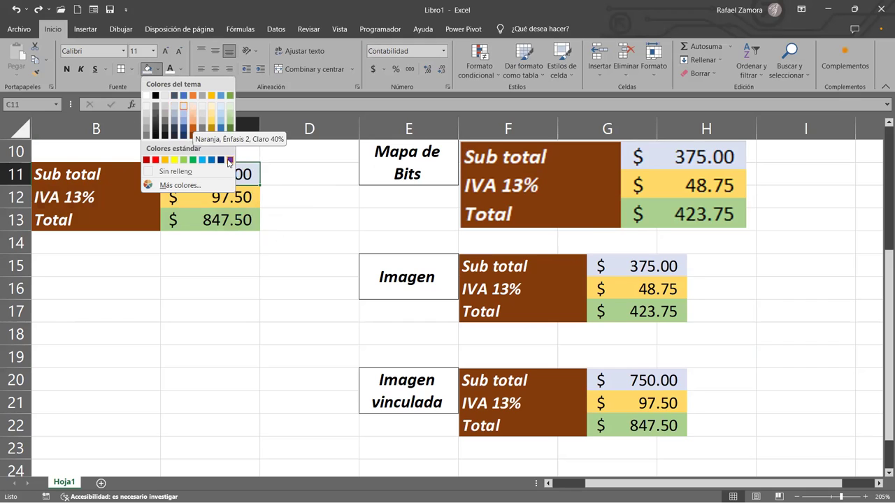
pyautogui.click(167, 163)
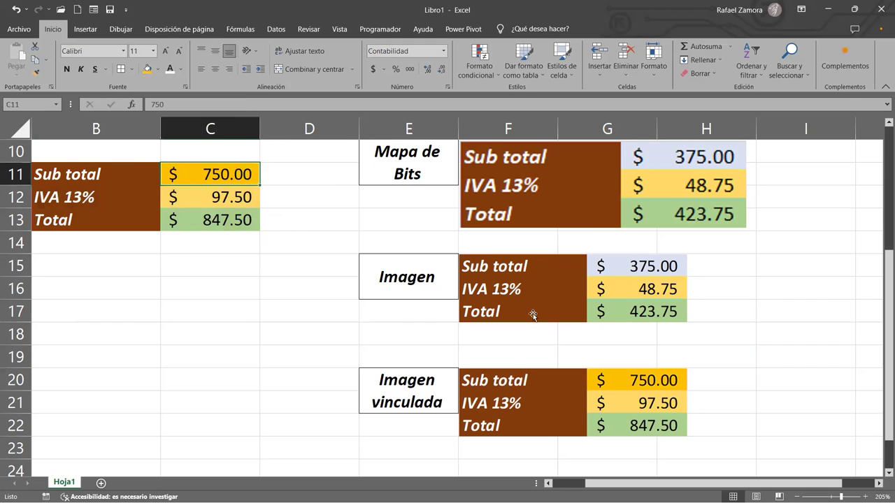
pyautogui.click(252, 198)
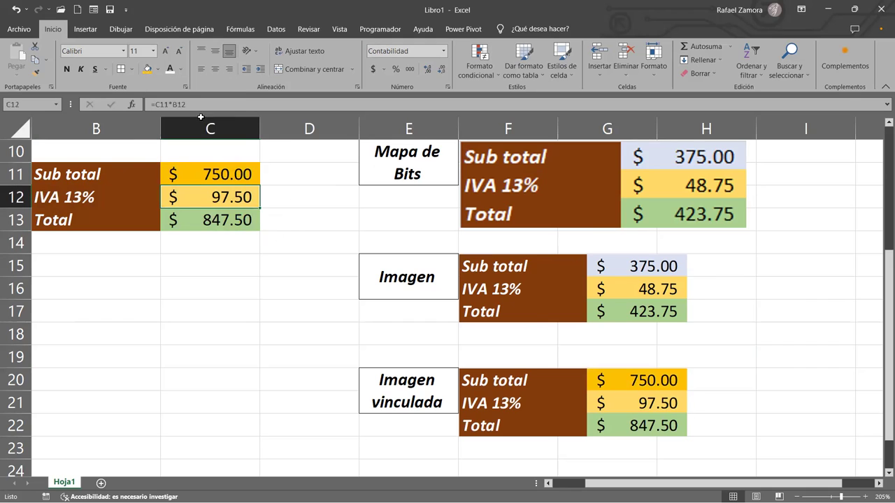
pyautogui.click(158, 69)
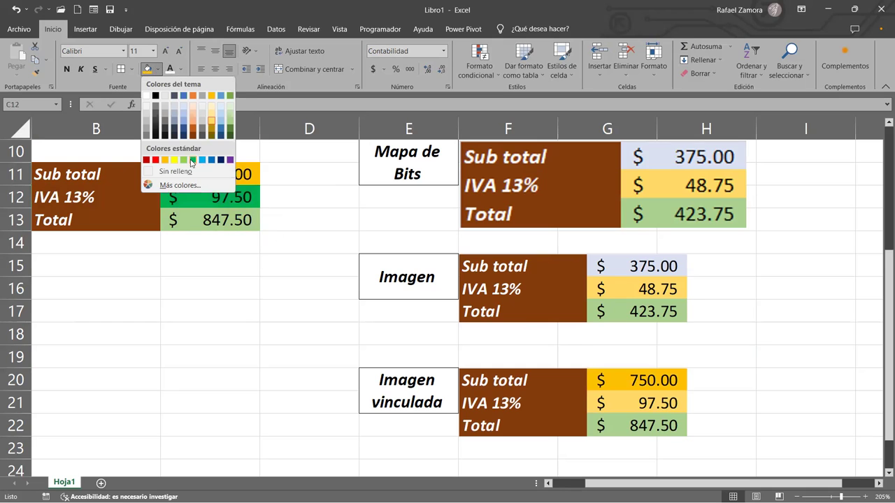
pyautogui.click(192, 160)
pyautogui.click(274, 364)
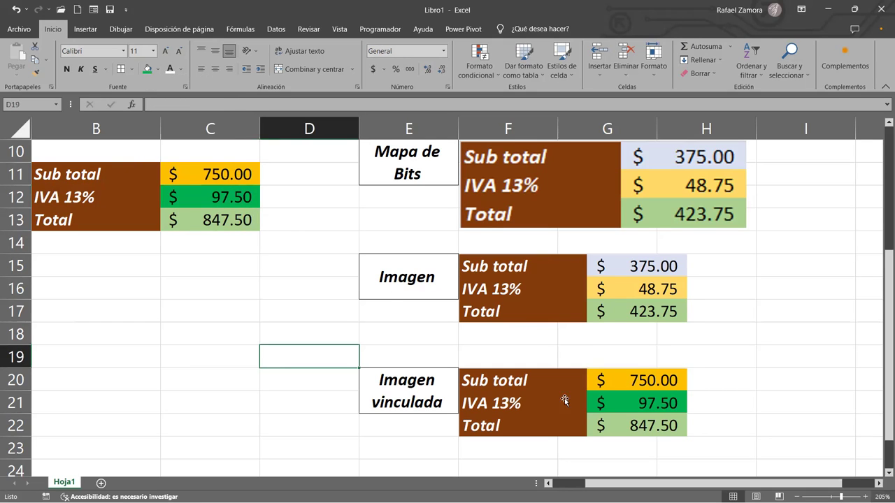
# Check that the linked picture shows the new fills, moving it briefly and undoing the move
pyautogui.click(642, 414)
pyautogui.moveTo(641, 414); pyautogui.dragTo(572, 378)
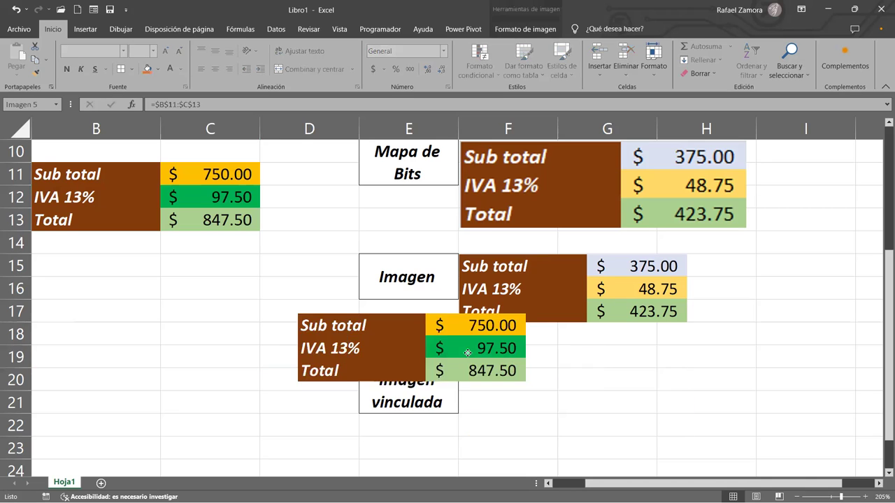
pyautogui.hotkey('ctrl', 'z')
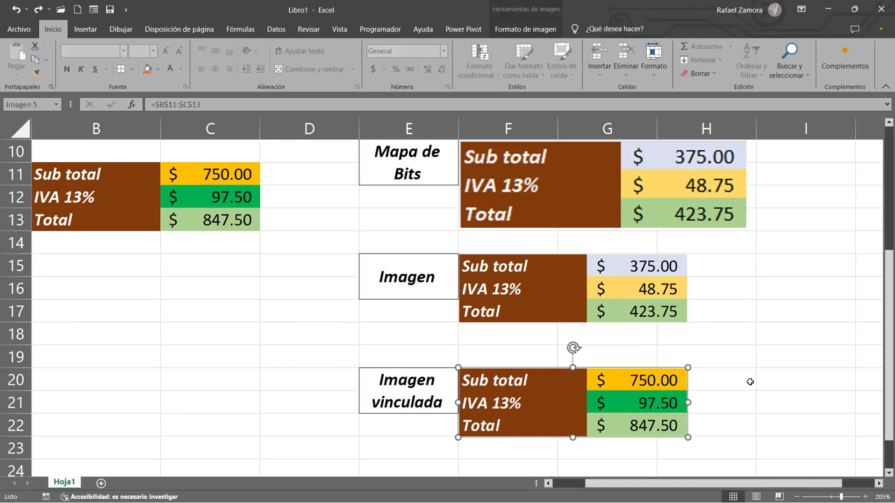
pyautogui.click(747, 382)
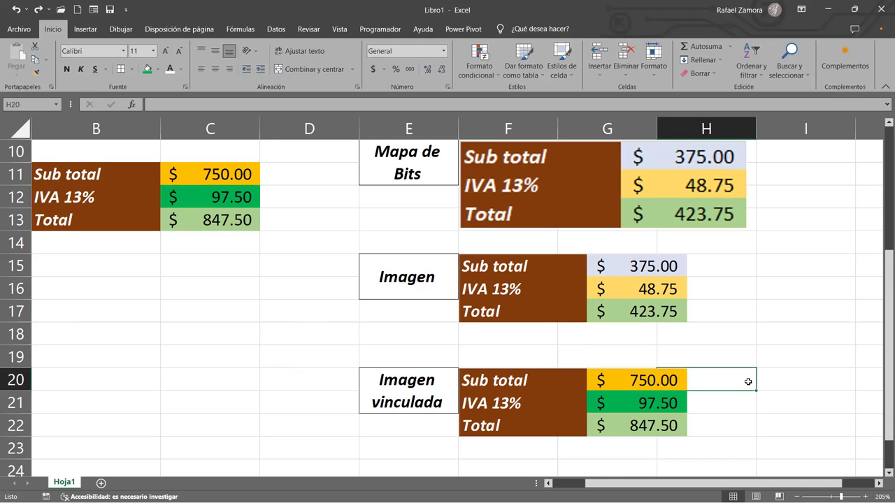
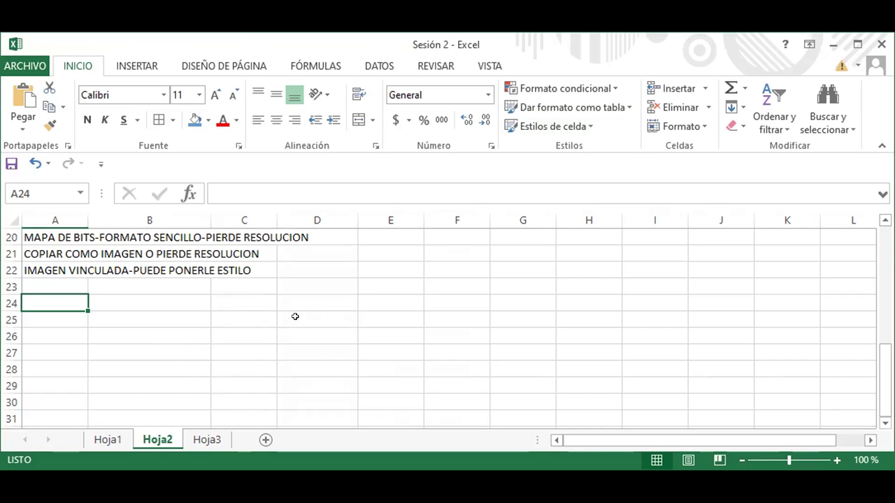
# Enter the label Sub Total in cell E20
pyautogui.write('m')
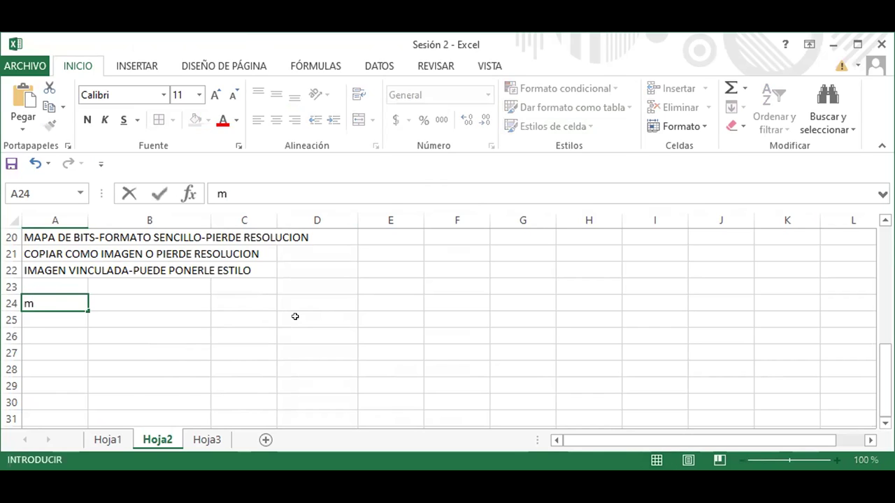
pyautogui.press('BackSpace')
pyautogui.click(392, 213)
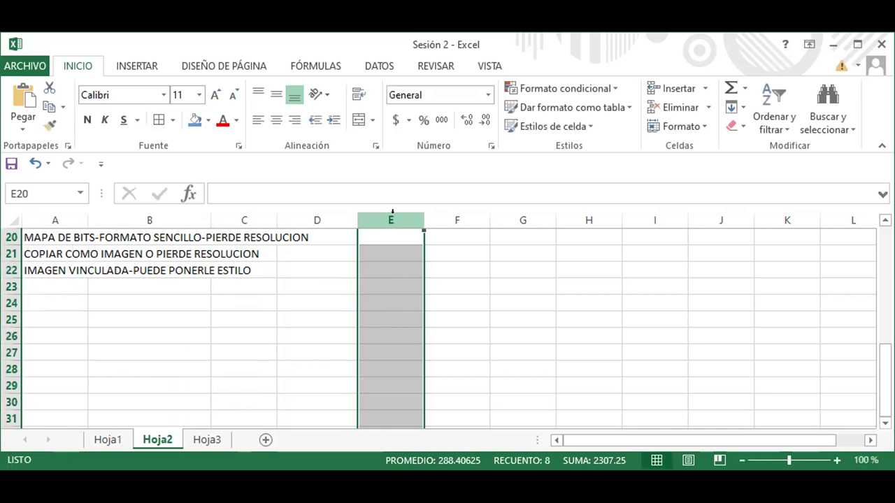
pyautogui.click(392, 235)
pyautogui.scroll(5, 399, 237)
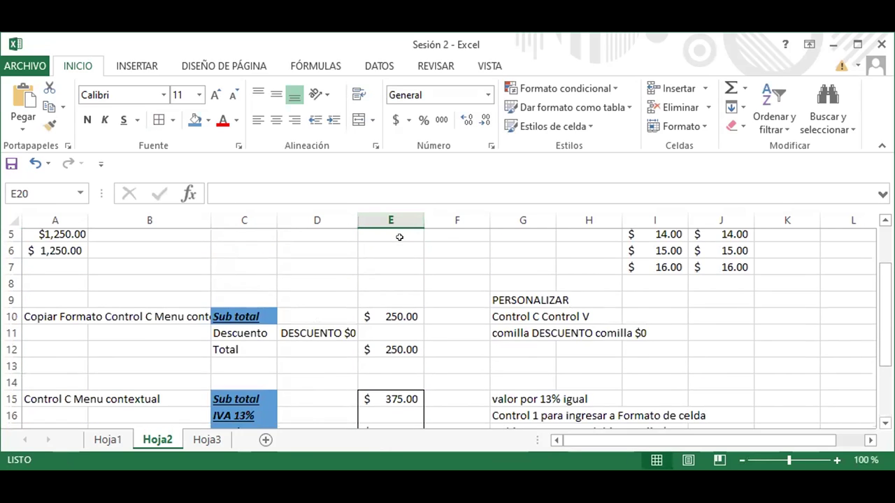
pyautogui.scroll(-4, 399, 237)
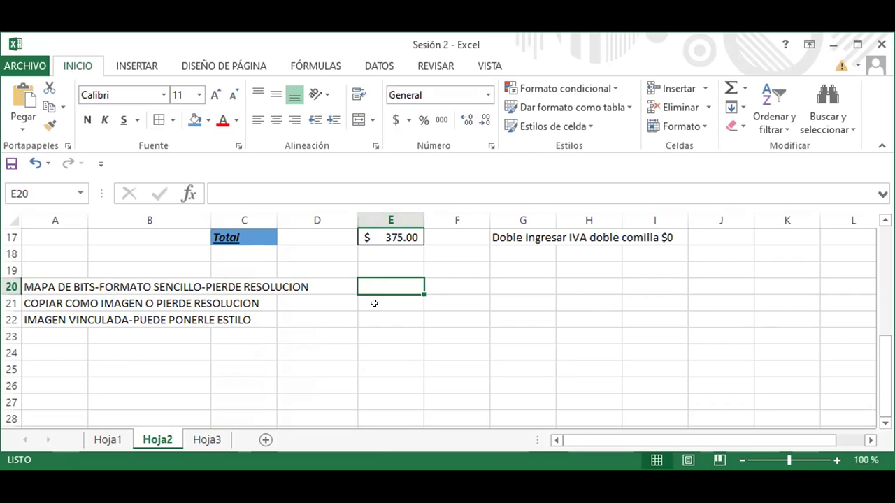
pyautogui.write('Sub t')
pyautogui.press('BackSpace')
pyautogui.write('T')
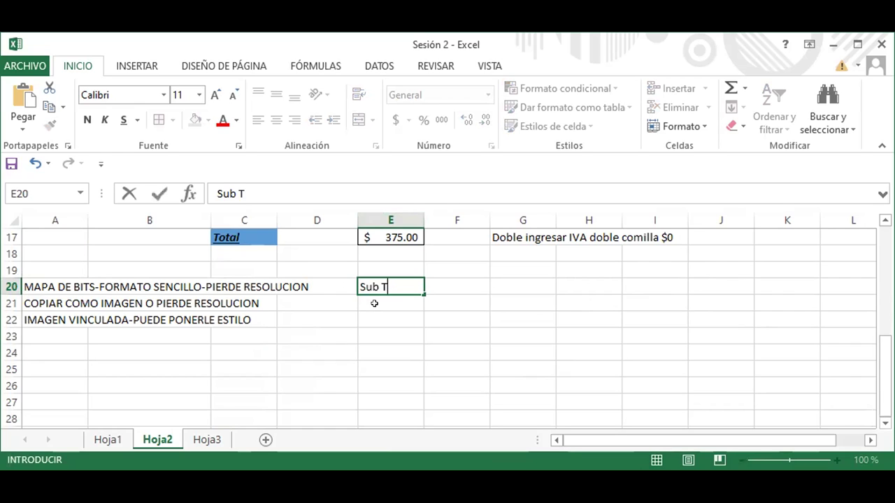
pyautogui.write('o')
pyautogui.write('tal')
pyautogui.press('Return')
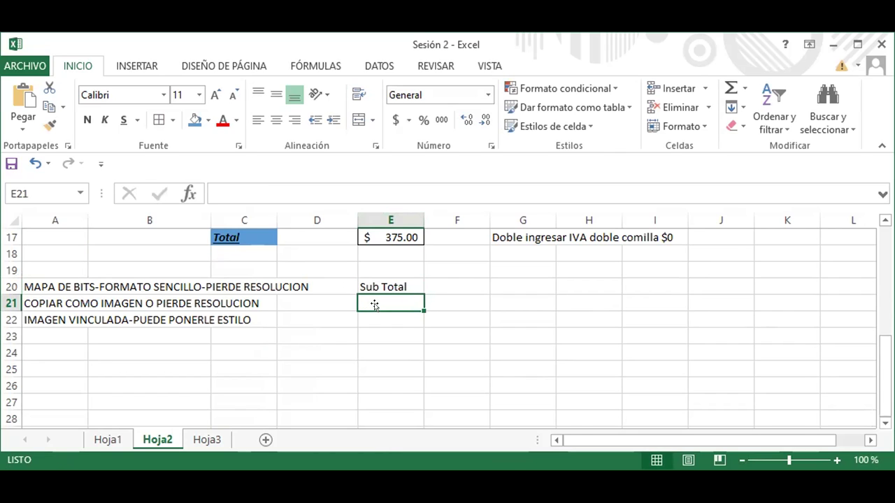
# Enter Descuento 5% in E21 and Total in E22, then return to E20
pyautogui.write('desc')
pyautogui.press('BackSpace')
pyautogui.press('BackSpace')
pyautogui.press('BackSpace')
pyautogui.press('BackSpace')
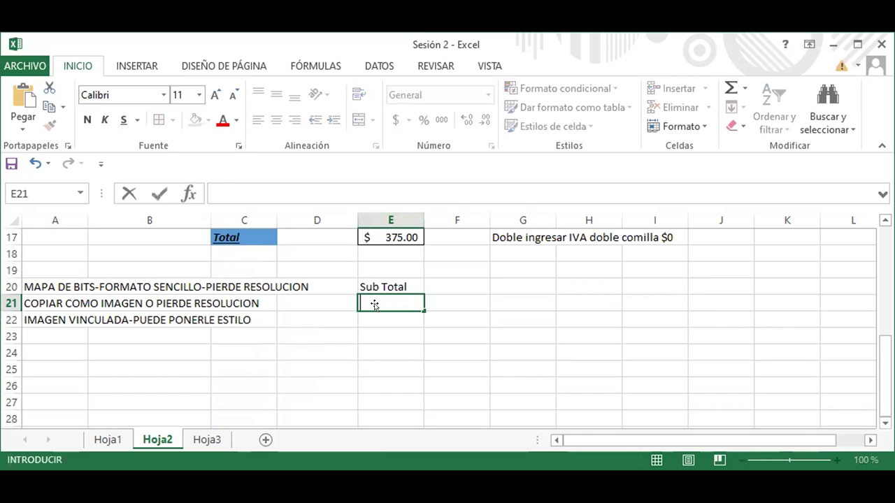
pyautogui.write('d')
pyautogui.press('BackSpace')
pyautogui.write('Descuento')
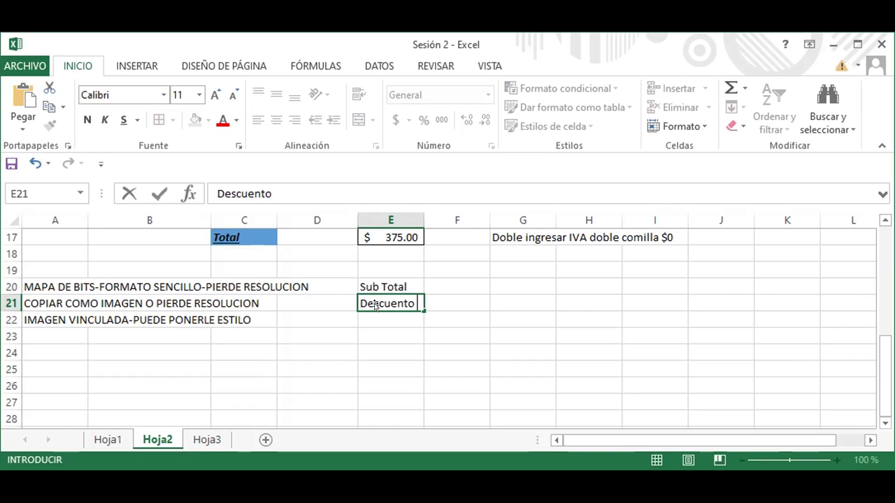
pyautogui.write('5%')
pyautogui.press('Return')
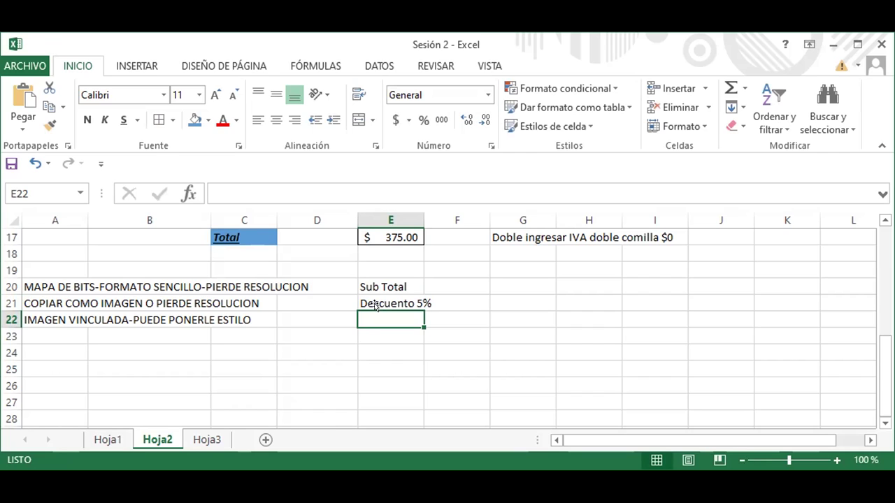
pyautogui.write('Total')
pyautogui.press('Tab')
pyautogui.press('Down')
pyautogui.press('Up')
pyautogui.press('Up')
pyautogui.press('Up')
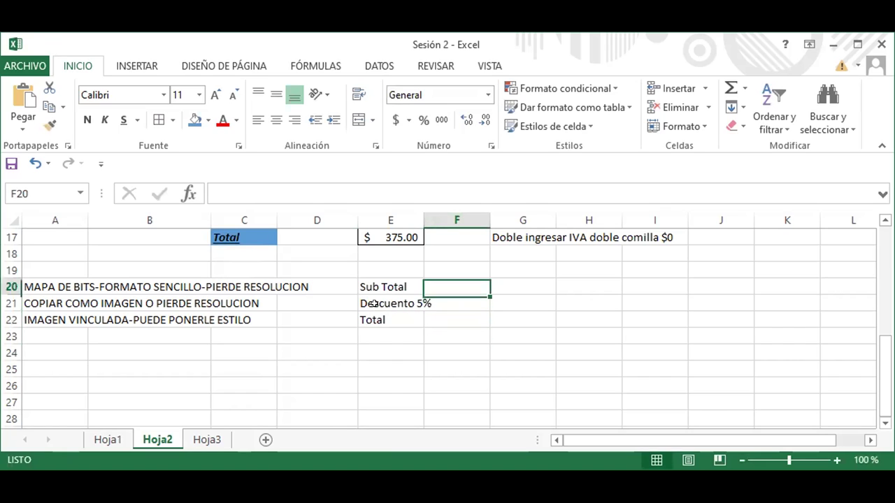
pyautogui.press('Left')
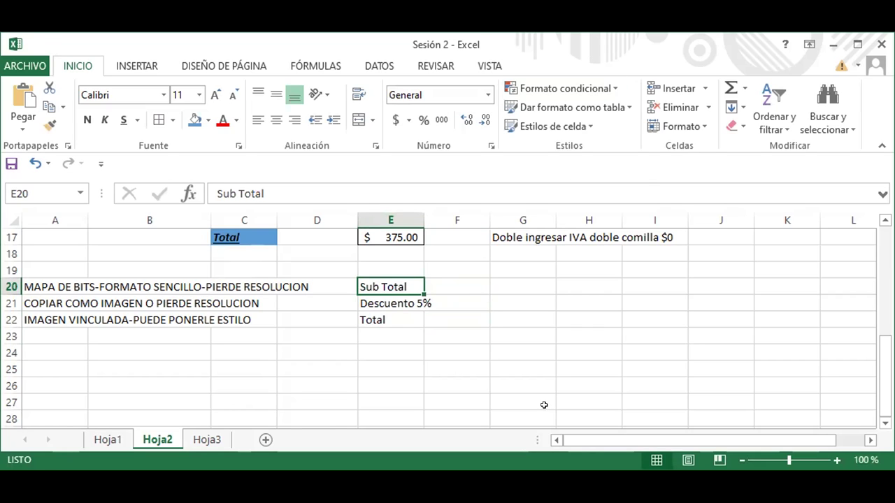
# Enter the subtotal 2500 in F20, discarding a stray $ typed in F22
pyautogui.click(400, 317)
pyautogui.click(477, 314)
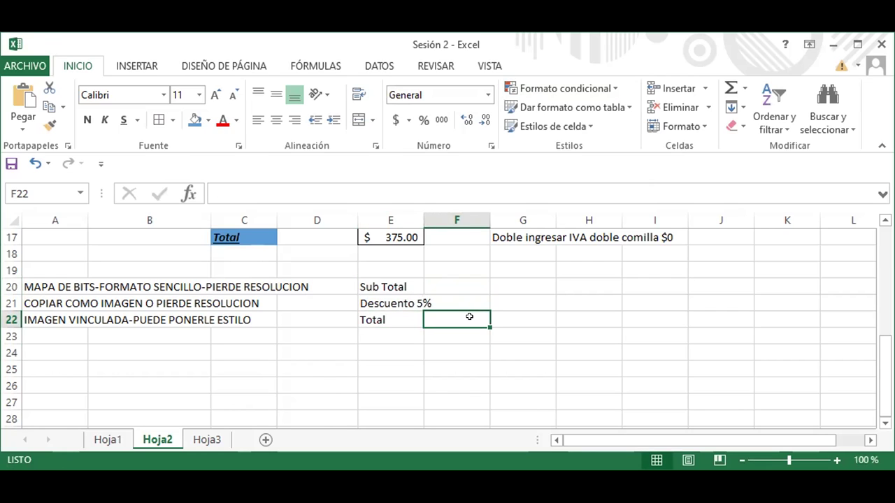
pyautogui.write('$')
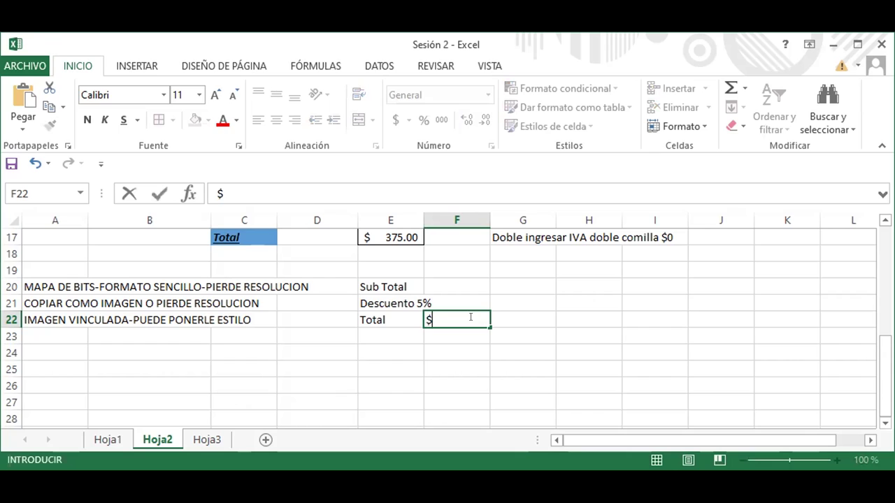
pyautogui.press('Escape')
pyautogui.press('Up')
pyautogui.press('Up')
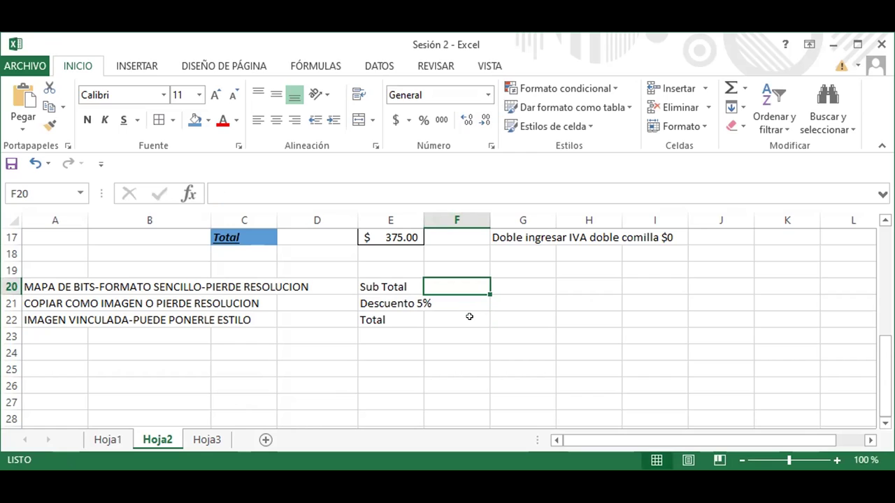
pyautogui.write('2500')
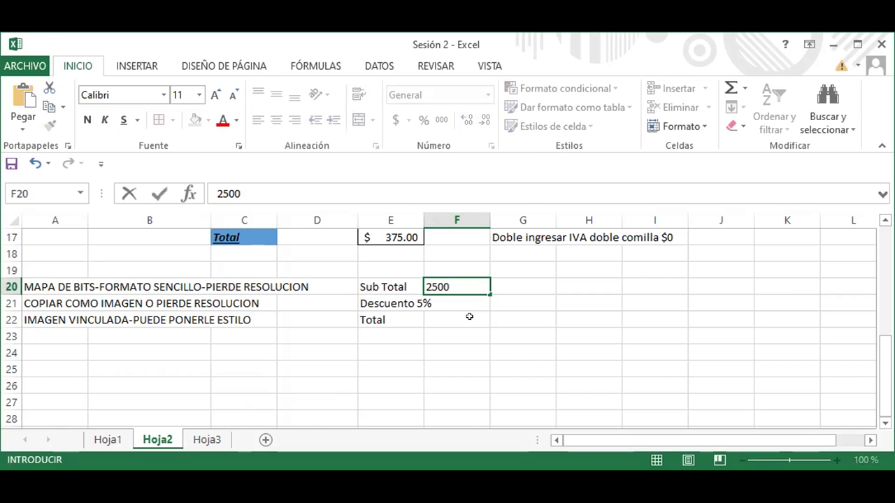
pyautogui.press('Return')
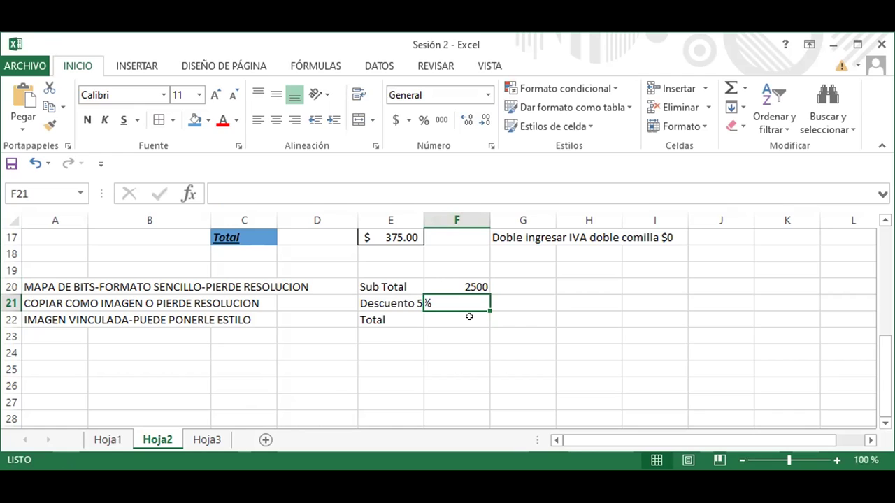
pyautogui.press('Left')
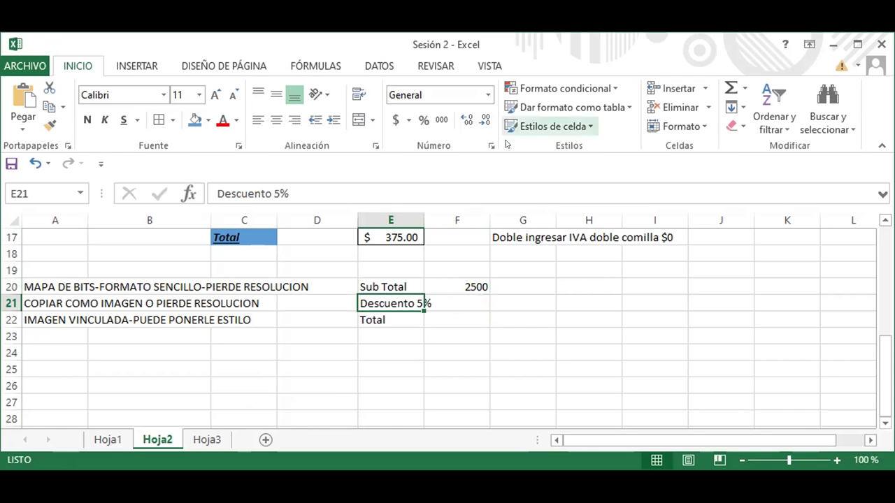
pyautogui.click(488, 94)
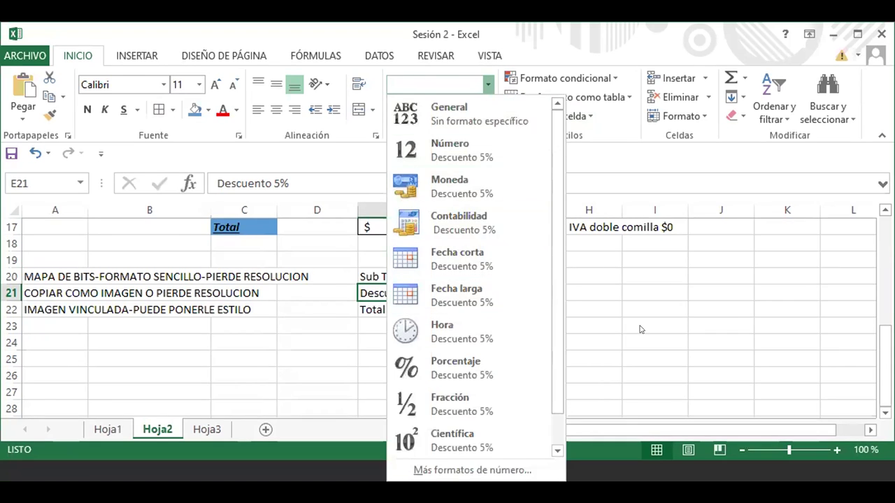
pyautogui.press('Escape')
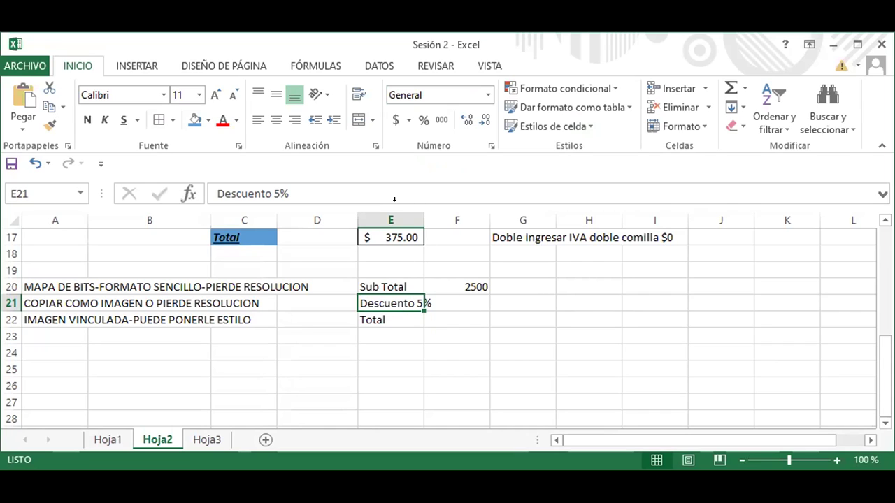
pyautogui.moveTo(414, 302); pyautogui.dragTo(433, 306)
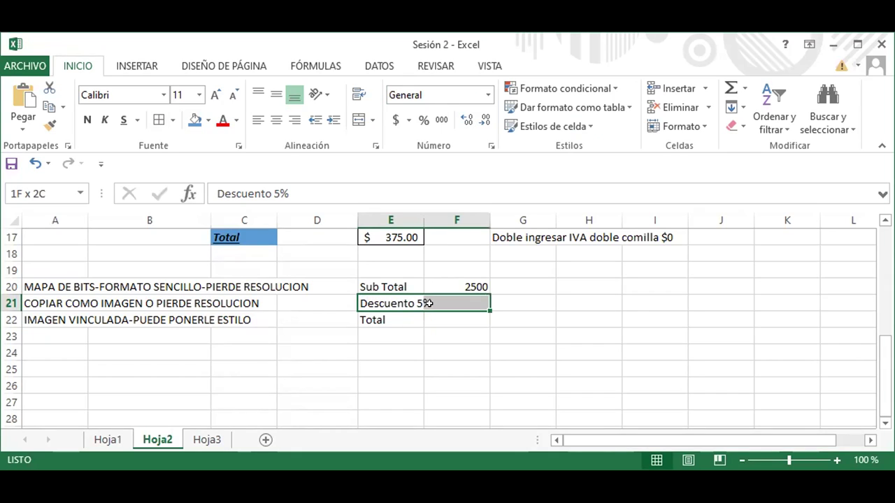
pyautogui.click(428, 331)
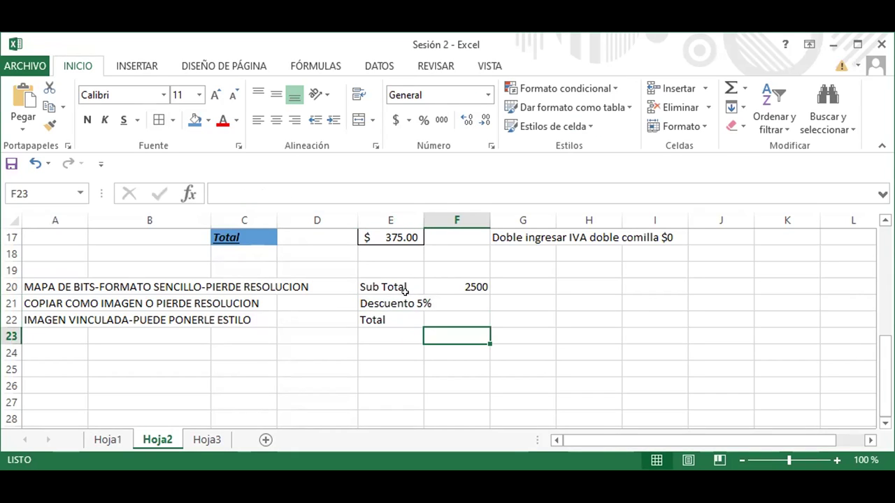
pyautogui.press('Up')
pyautogui.press('Up')
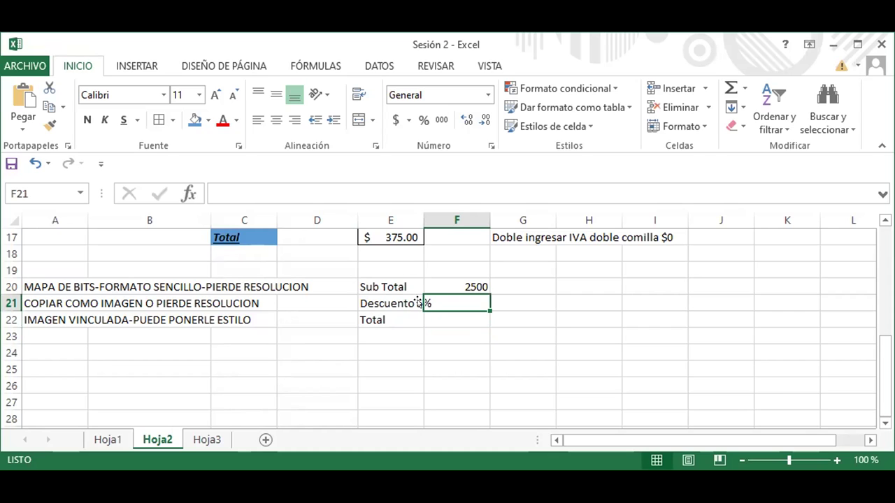
pyautogui.press('Down')
pyautogui.press('Down')
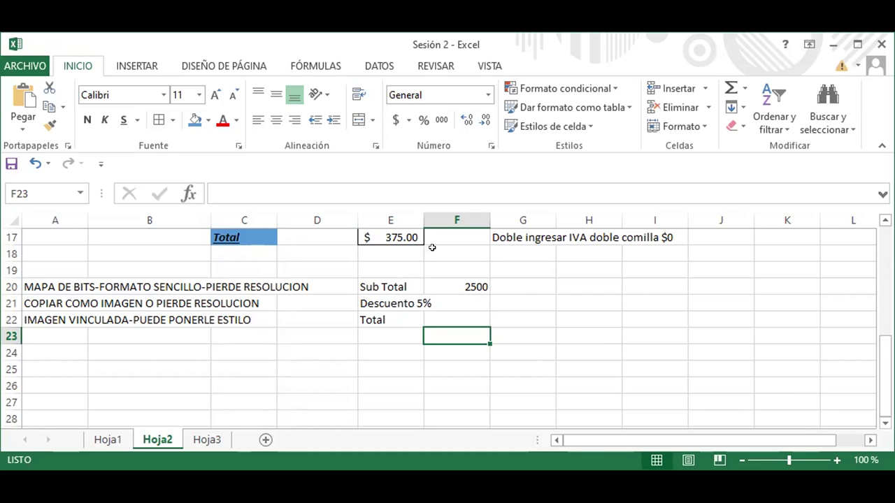
pyautogui.click(429, 211)
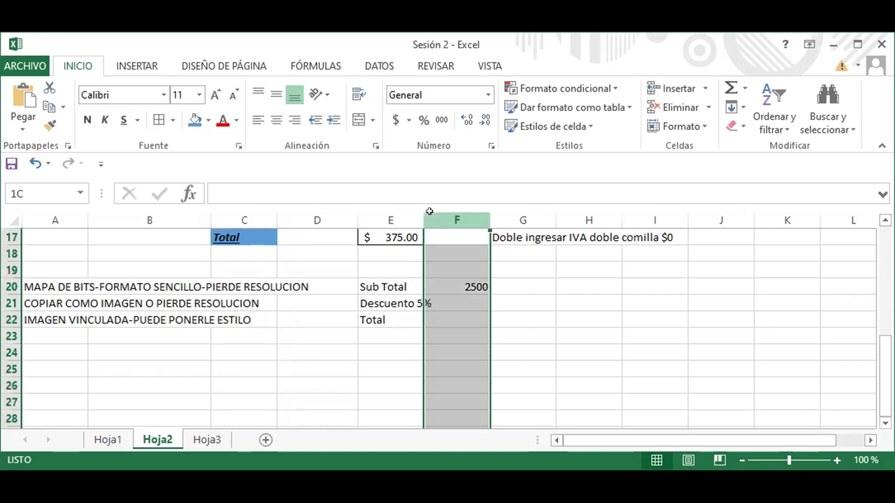
pyautogui.click(402, 213)
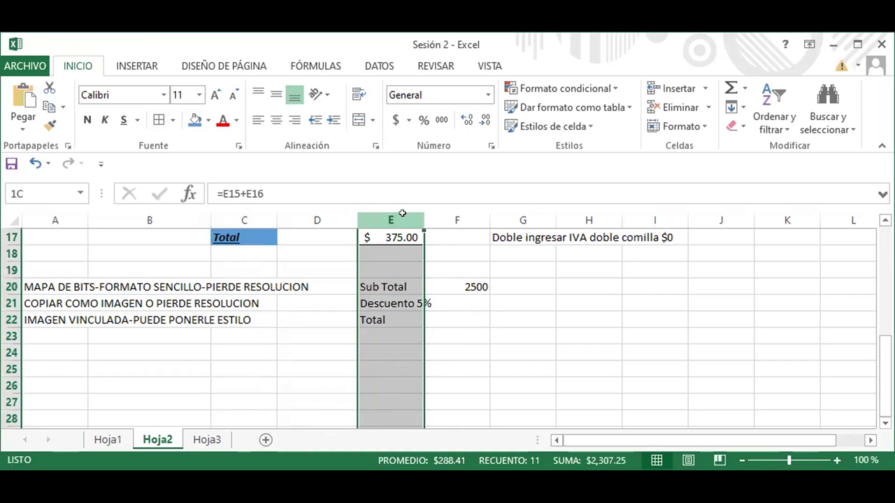
pyautogui.moveTo(417, 212); pyautogui.dragTo(452, 221)
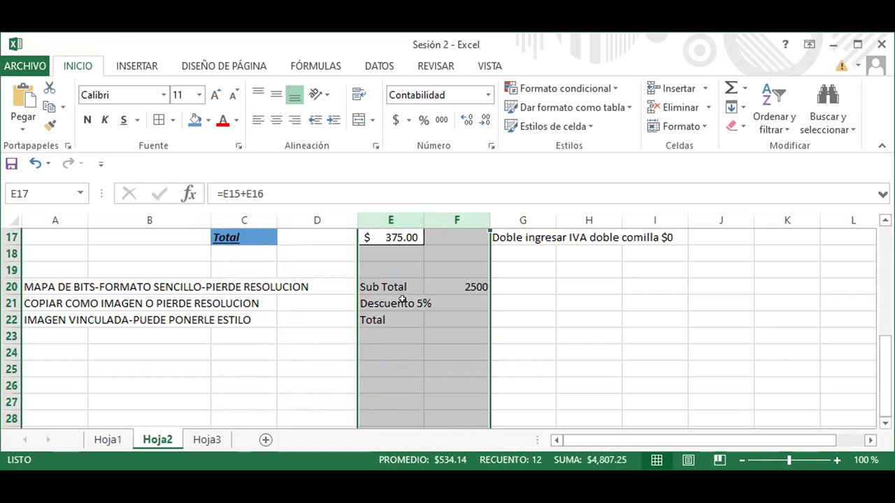
pyautogui.click(430, 316)
pyautogui.click(400, 302)
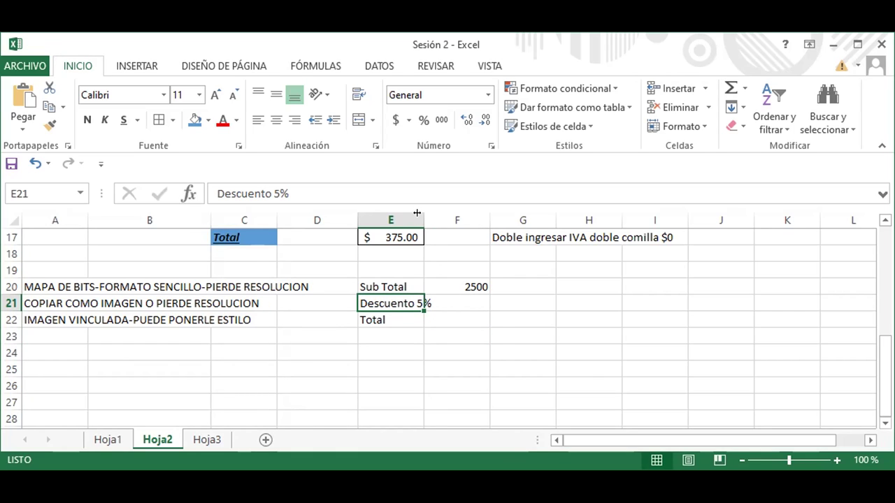
# Undo the column E autofit and open Format Cells for E21 with Ctrl+1
pyautogui.doubleClick(417, 212)
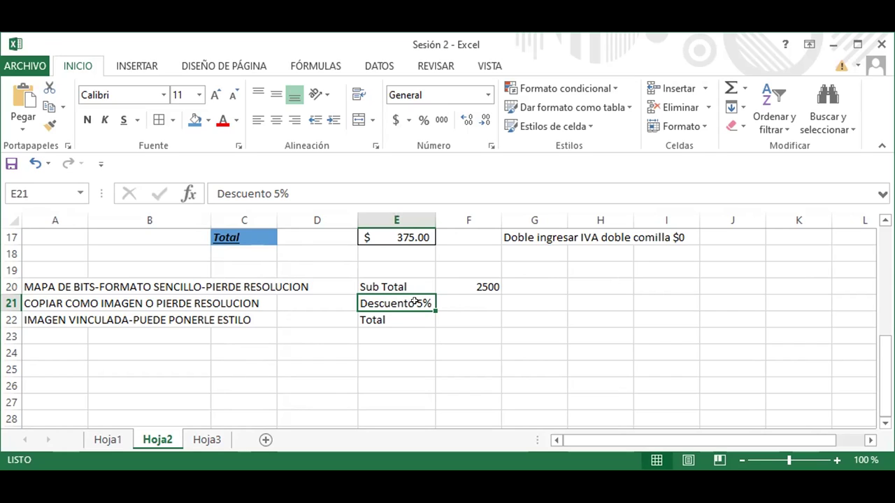
pyautogui.hotkey('ctrl', 'c')
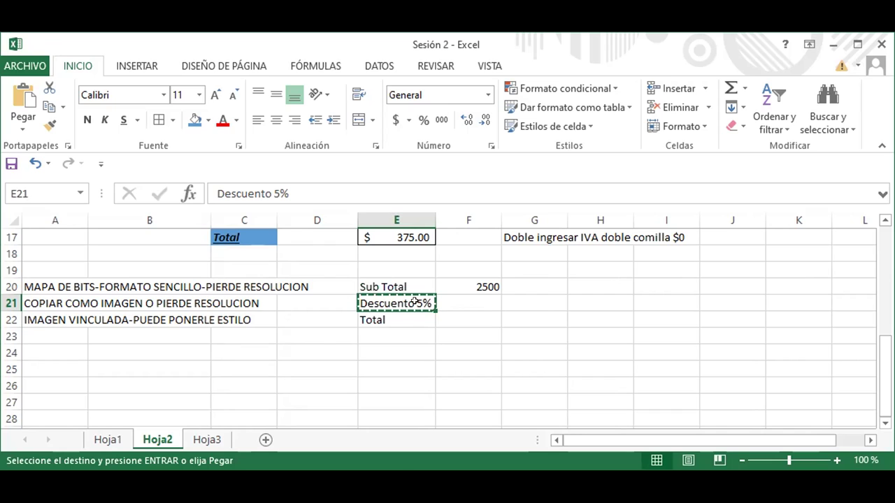
pyautogui.hotkey('ctrl', 'z')
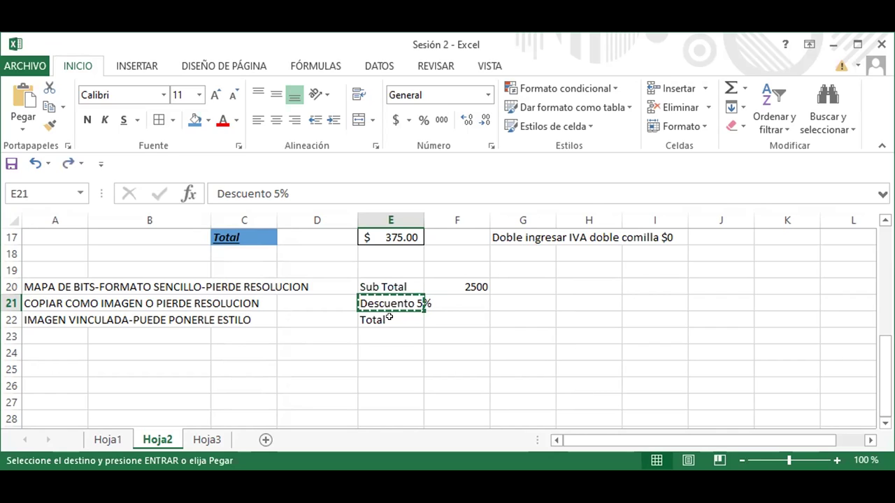
pyautogui.press('Escape')
pyautogui.hotkey('ctrl', '1')
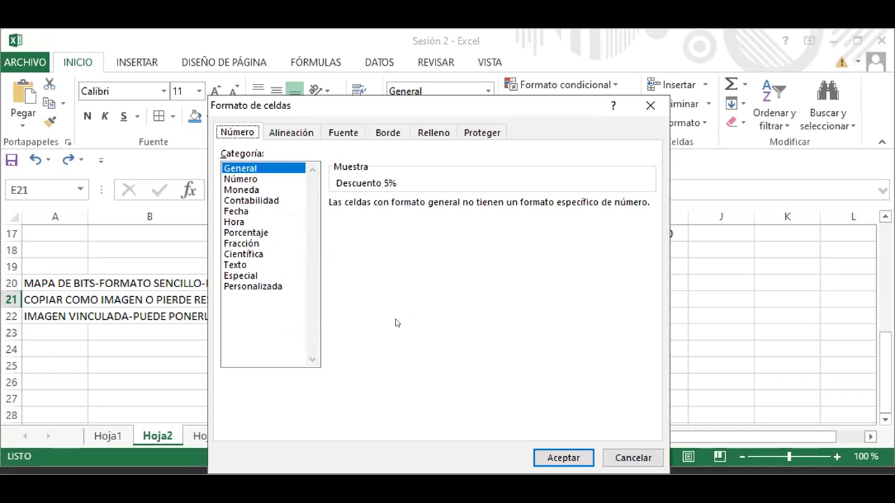
# Replace the General code with the Personalizada format "descuento" 0%
pyautogui.click(270, 288)
pyautogui.click(364, 216)
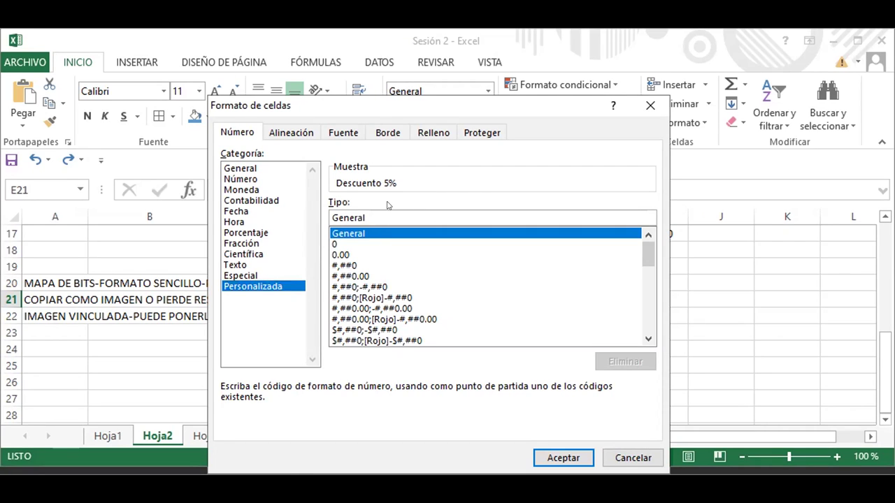
pyautogui.press('BackSpace')
pyautogui.press('BackSpace')
pyautogui.press('BackSpace')
pyautogui.press('BackSpace')
pyautogui.press('BackSpace')
pyautogui.press('BackSpace')
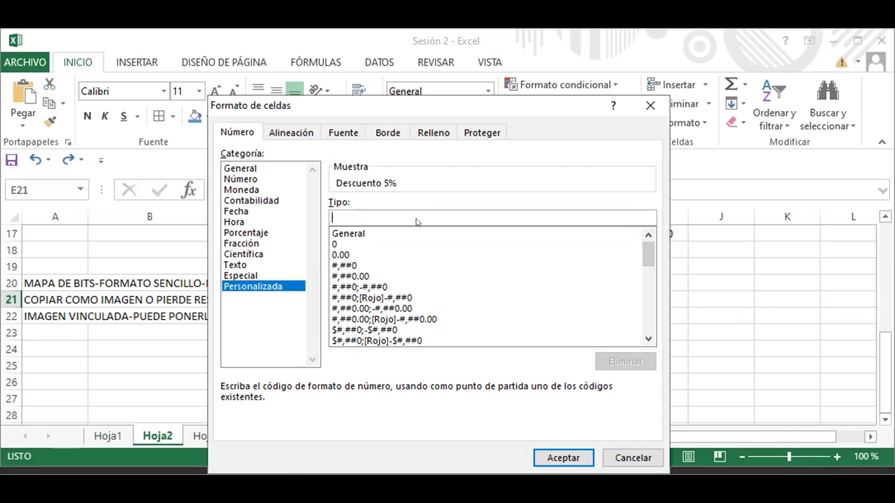
pyautogui.write('"')
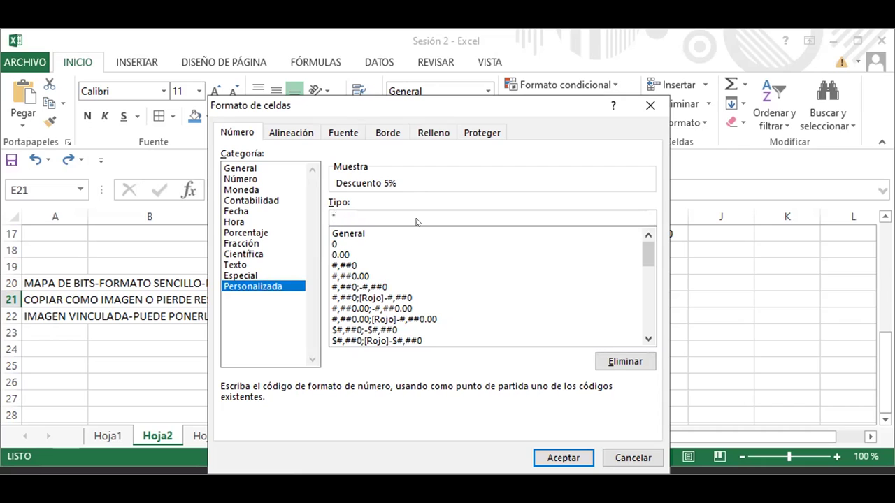
pyautogui.write('des')
pyautogui.write('cunto')
pyautogui.write('#')
pyautogui.press('BackSpace')
pyautogui.write('"')
pyautogui.press('BackSpace')
pyautogui.press('BackSpace')
pyautogui.press('BackSpace')
pyautogui.press('BackSpace')
pyautogui.write('ento')
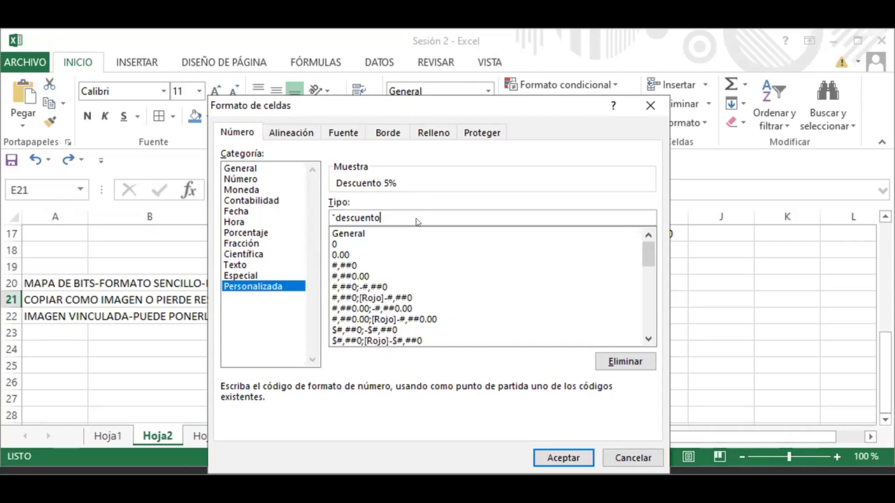
pyautogui.write('"')
pyautogui.write(' 0')
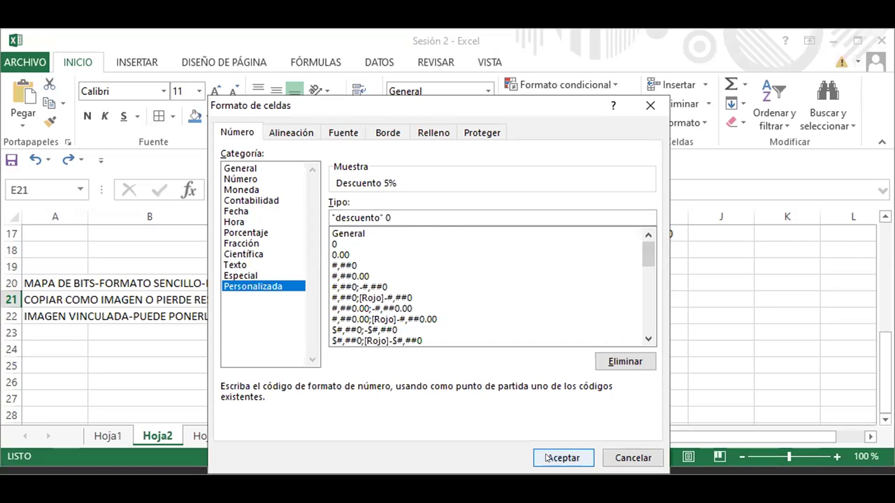
pyautogui.write('%')
# Accept the custom format and autofit column E to fit the Descuento 5% label
pyautogui.click(568, 458)
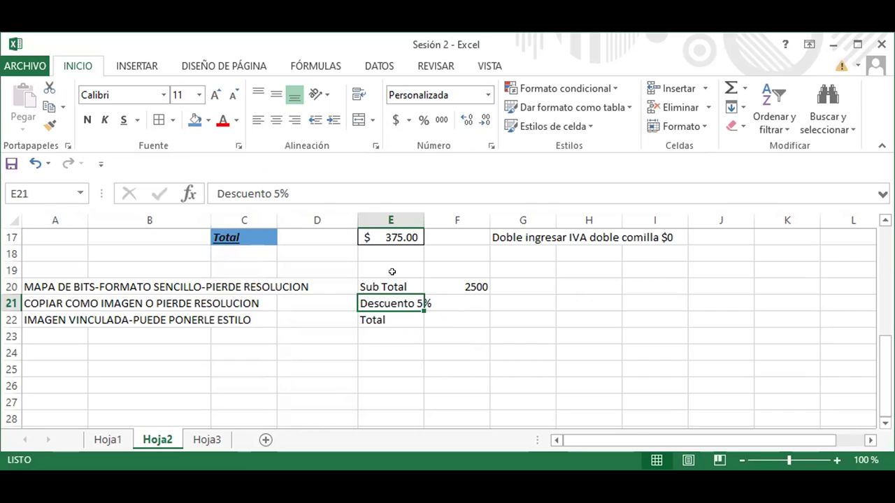
pyautogui.doubleClick(418, 213)
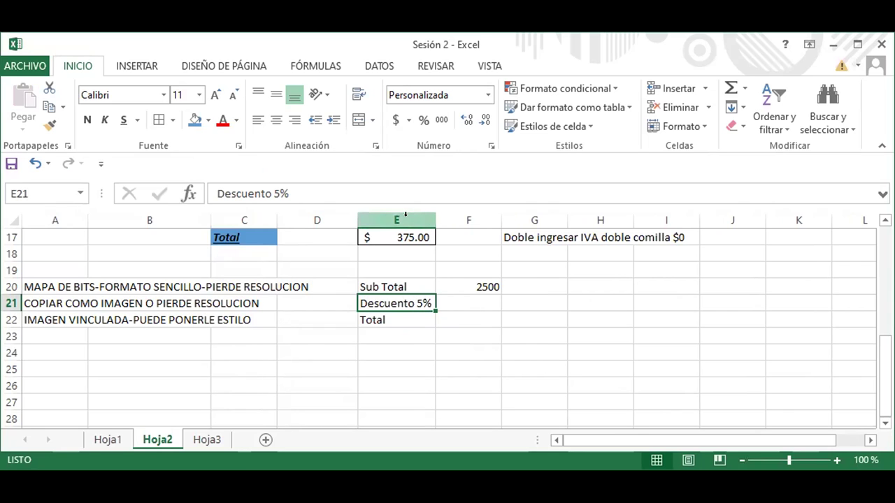
pyautogui.click(470, 303)
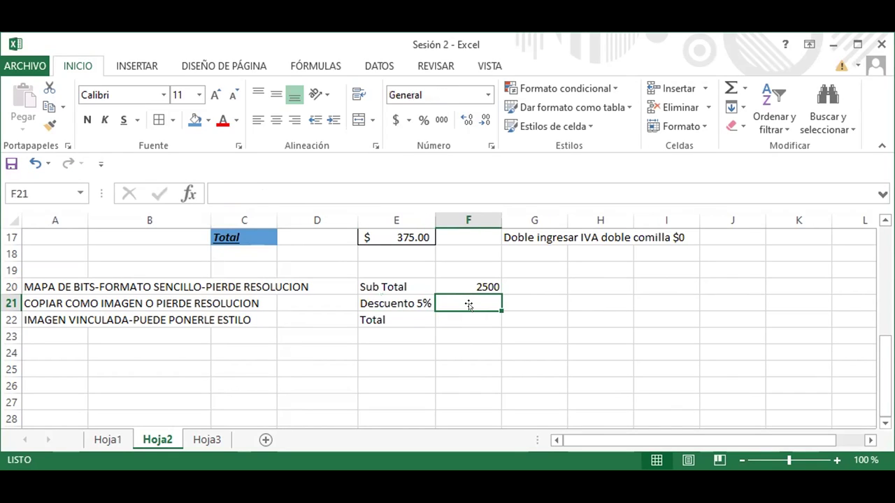
# Enter the discount formula =F20*E21 in cell F21
pyautogui.write('=')
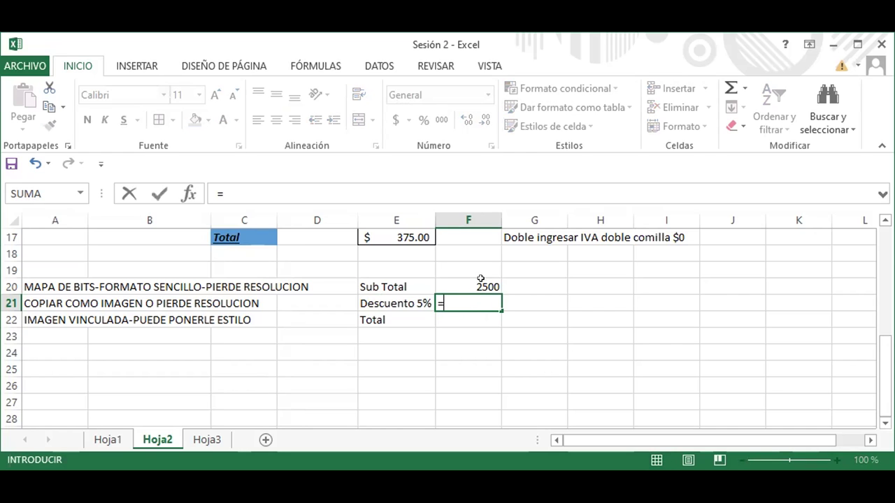
pyautogui.click(480, 280)
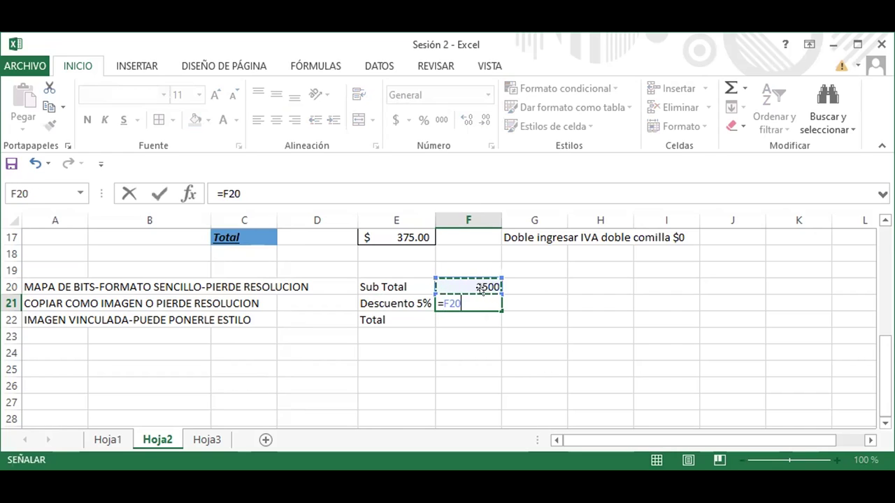
pyautogui.write('*')
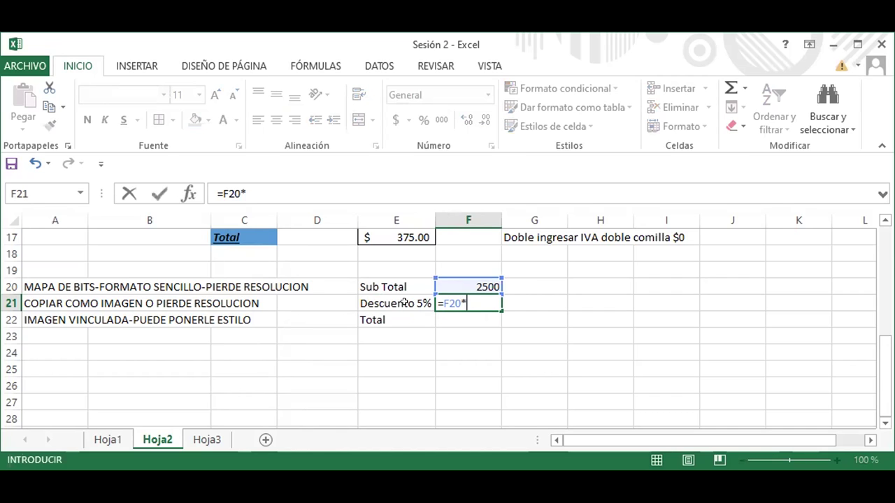
pyautogui.click(404, 303)
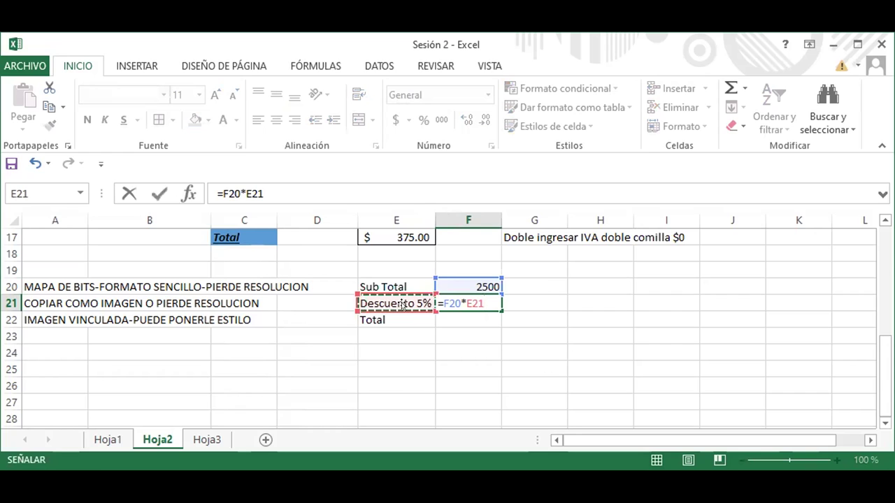
pyautogui.press('Return')
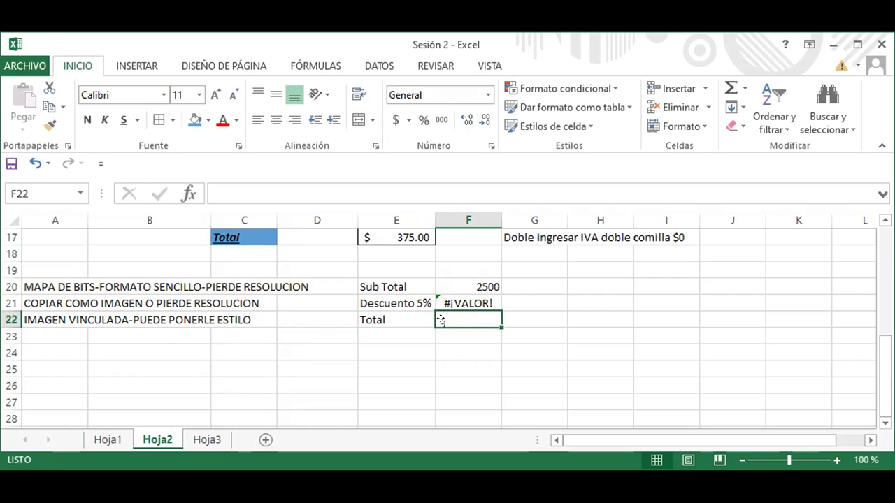
# Enter the Total formula =F20+F21 in cell F22
pyautogui.click(482, 280)
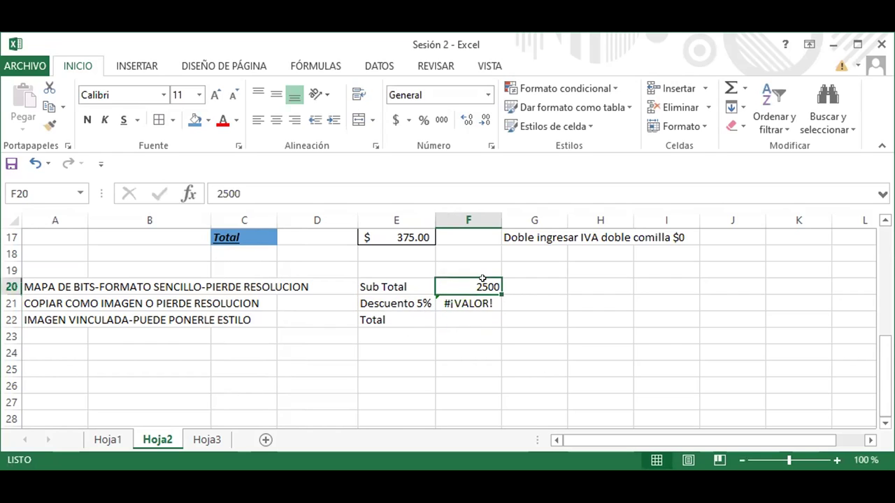
pyautogui.click(465, 314)
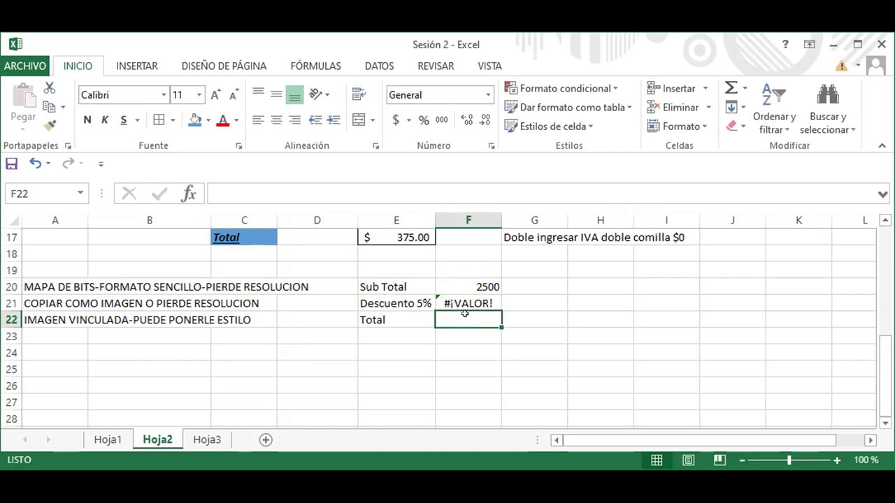
pyautogui.write('=')
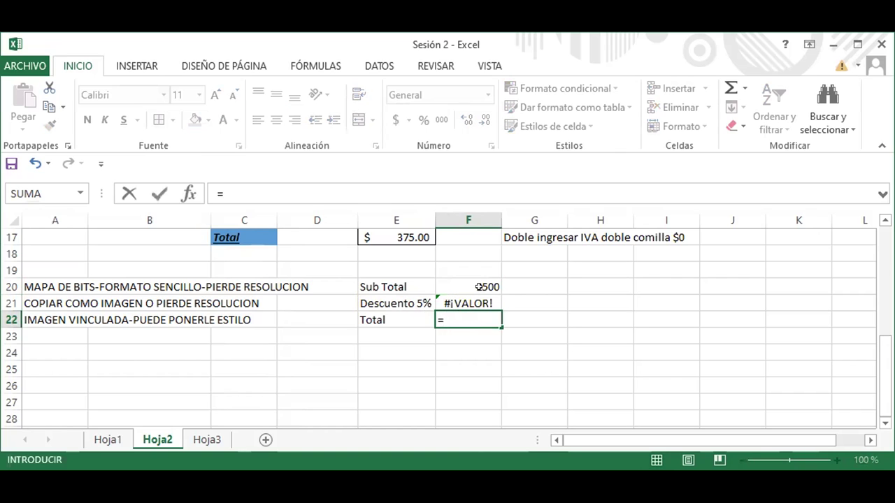
pyautogui.click(480, 286)
pyautogui.write('+')
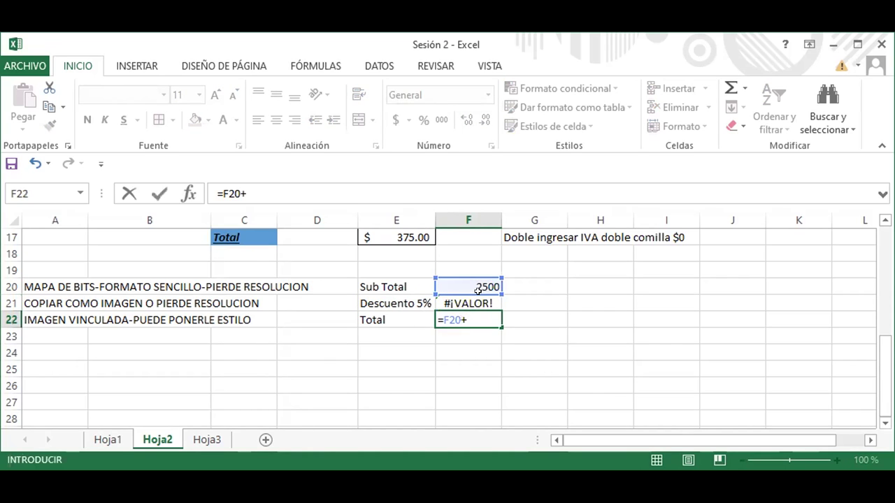
pyautogui.click(465, 300)
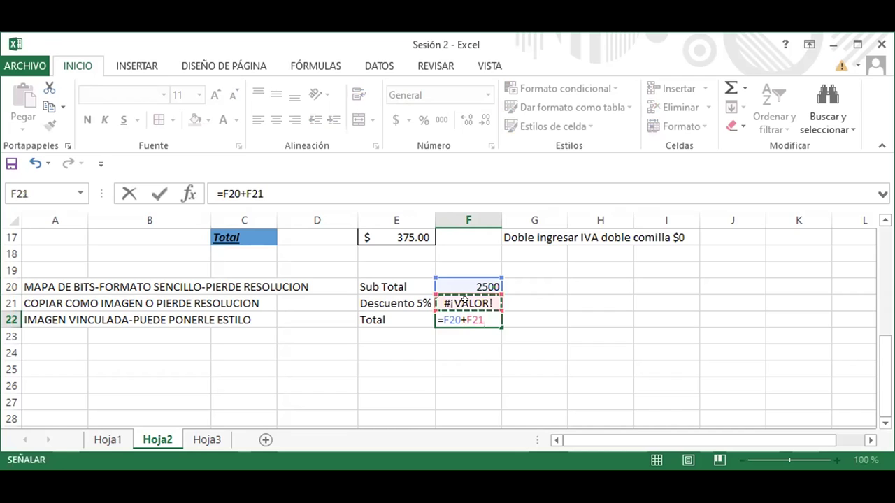
pyautogui.press('Return')
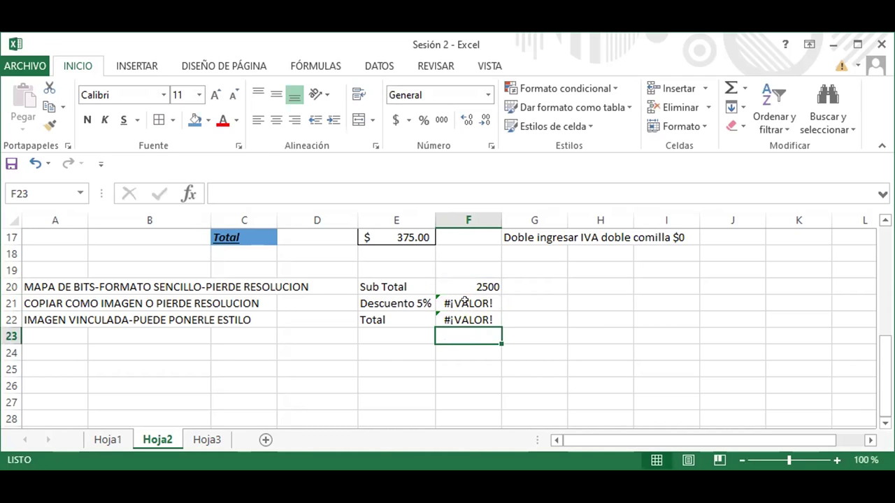
# Correct the F22 formula to subtract, making it =F20-F21
pyautogui.click(456, 316)
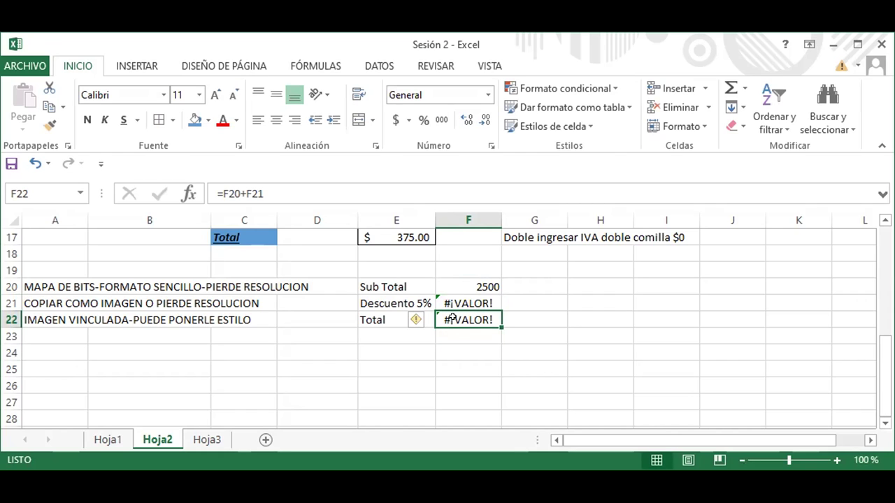
pyautogui.doubleClick(453, 318)
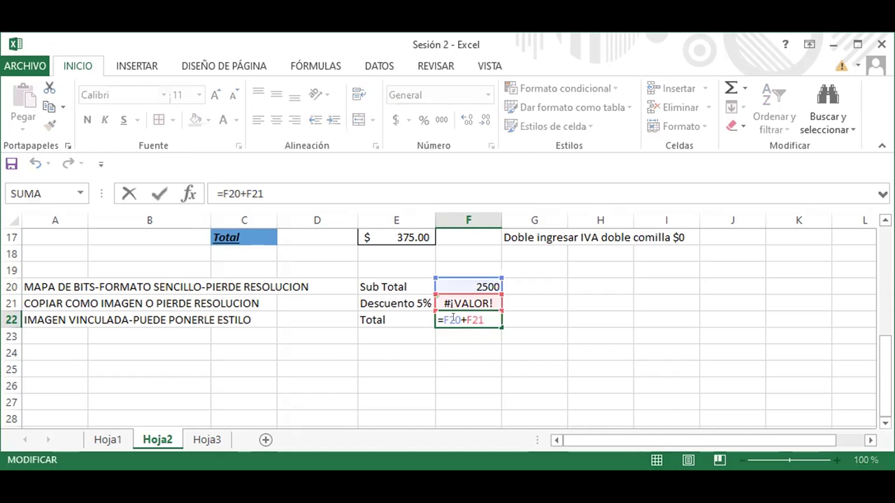
pyautogui.press('Right')
pyautogui.press('Right')
pyautogui.press('BackSpace')
pyautogui.write('-')
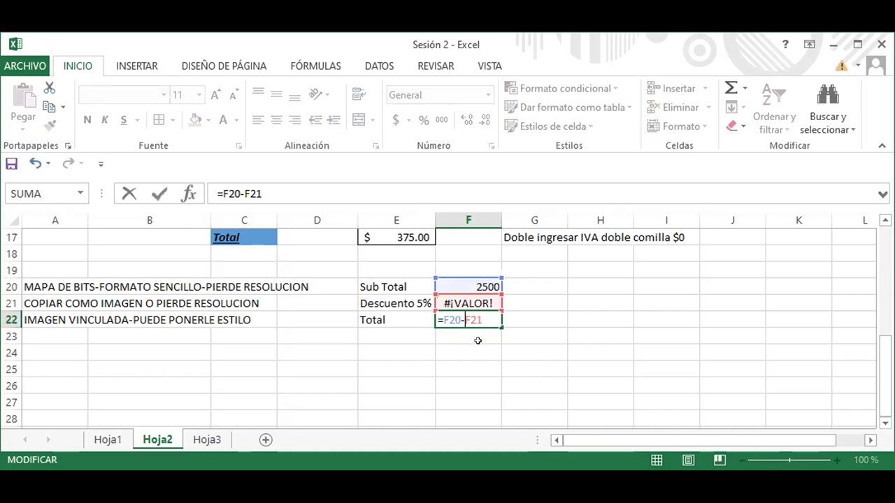
pyautogui.press('Return')
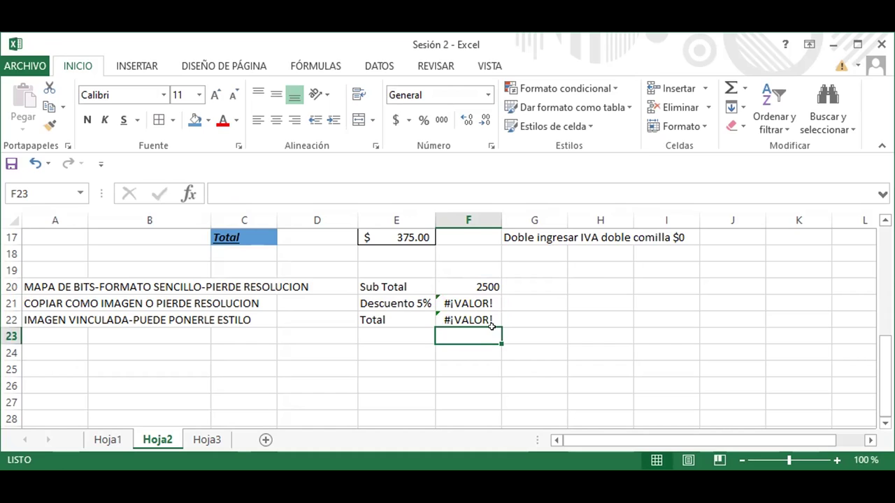
# Put the rate 5% in E21, giving a 125 discount and 2375 Total
pyautogui.click(413, 300)
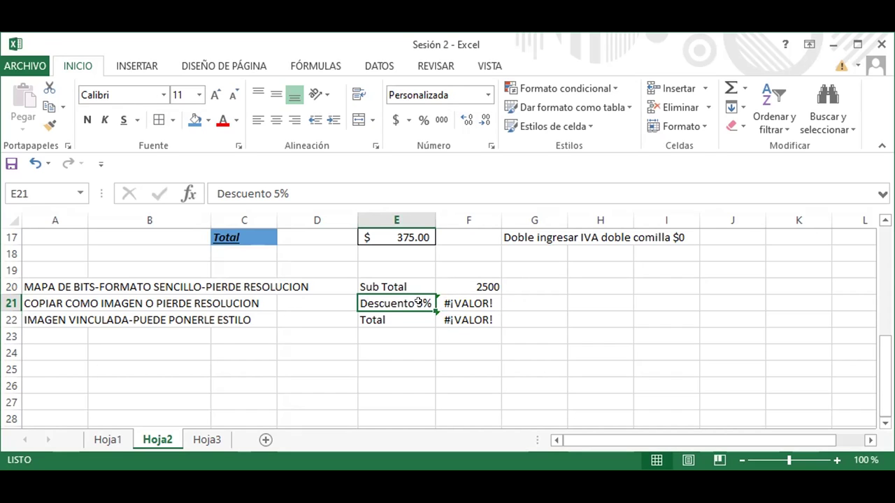
pyautogui.write('5%')
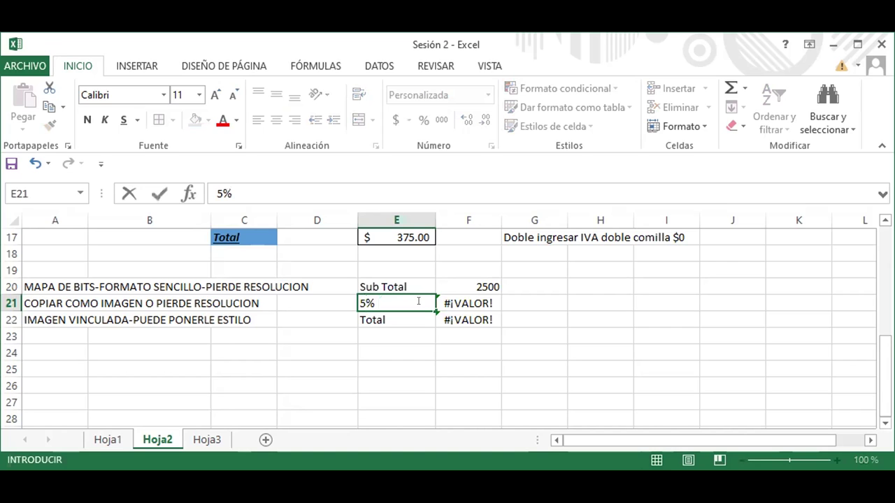
pyautogui.press('Home')
pyautogui.write('descuento')
pyautogui.press('Return')
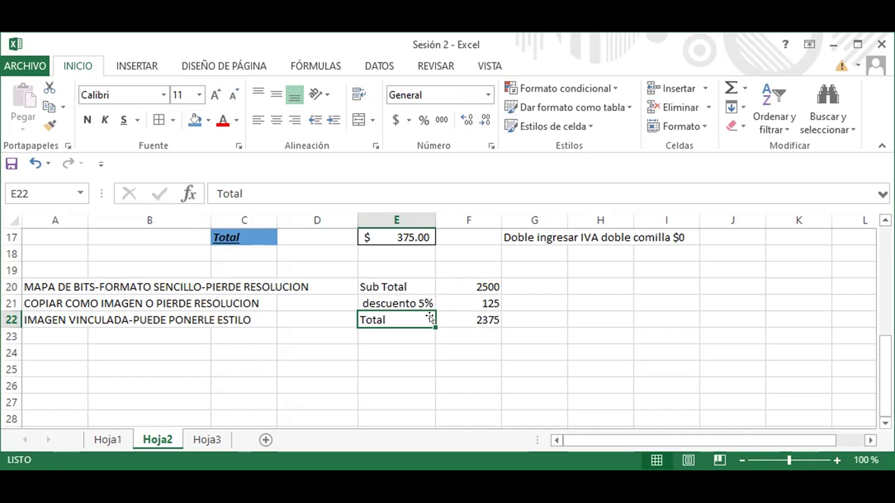
pyautogui.moveTo(478, 284); pyautogui.dragTo(483, 320)
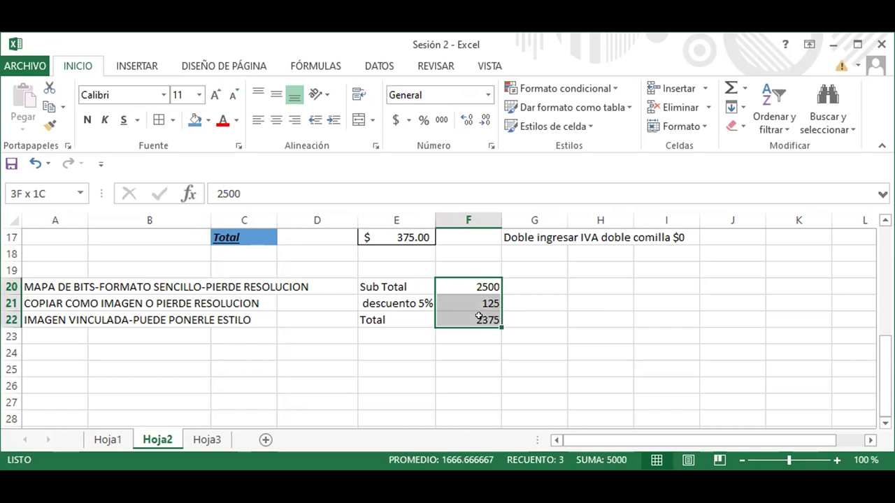
# Format F20:F22 as accounting currency and give labels E20:E22 a gold fill
pyautogui.click(487, 95)
pyautogui.click(453, 216)
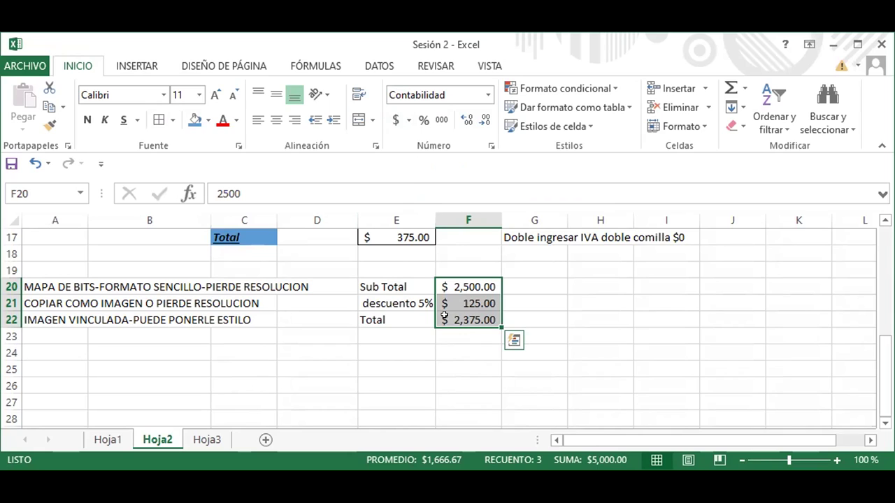
pyautogui.click(376, 285)
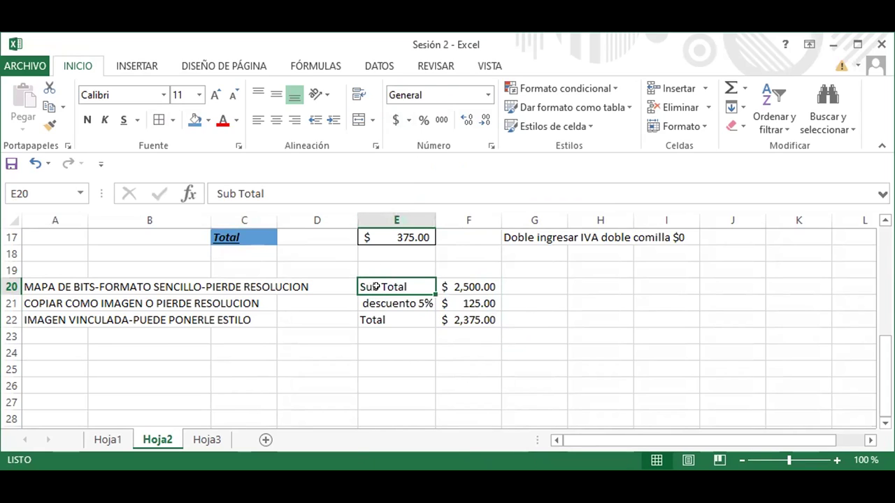
pyautogui.moveTo(379, 286); pyautogui.dragTo(381, 319)
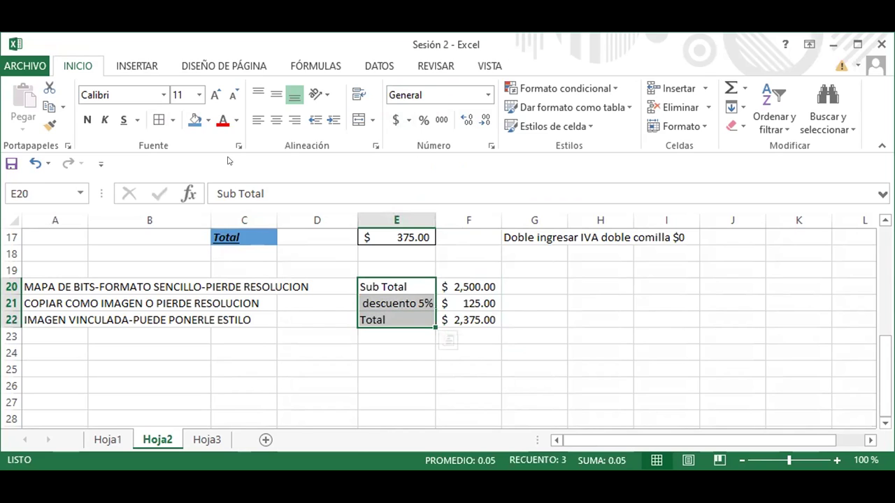
pyautogui.click(203, 120)
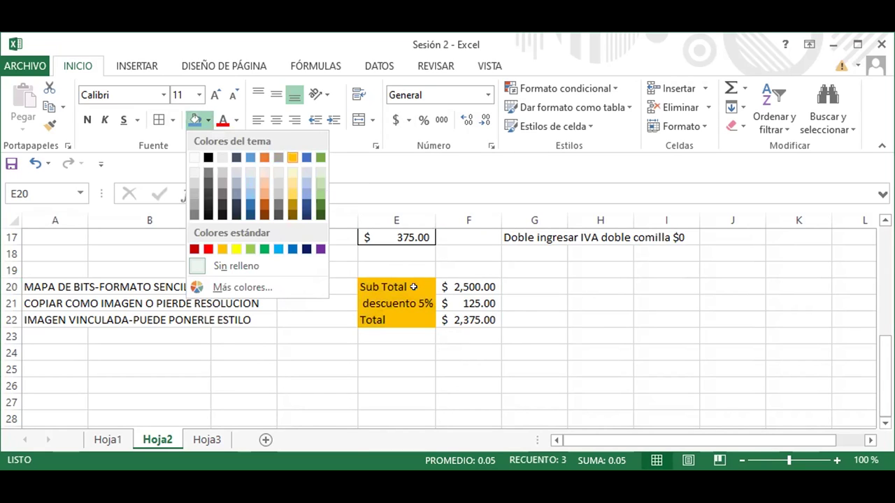
pyautogui.click(447, 287)
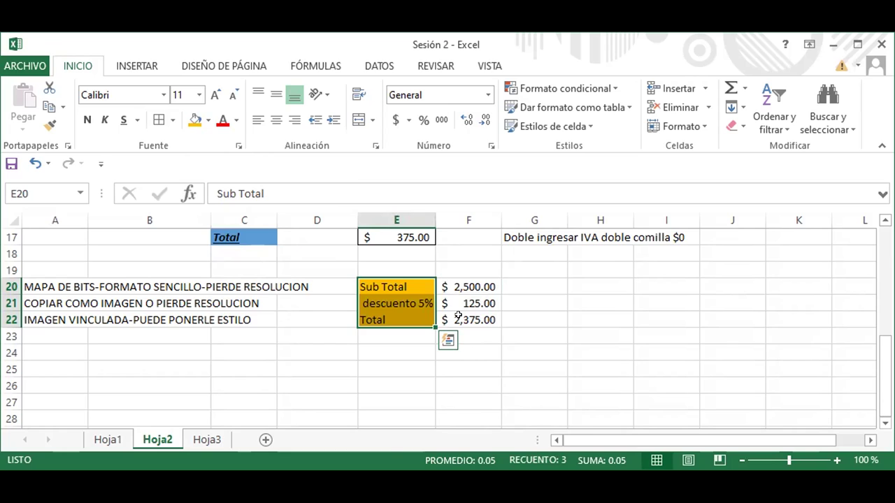
# Fill the amounts F20:F22 with Azul, Énfasis 1 blue
pyautogui.moveTo(453, 287); pyautogui.dragTo(458, 318)
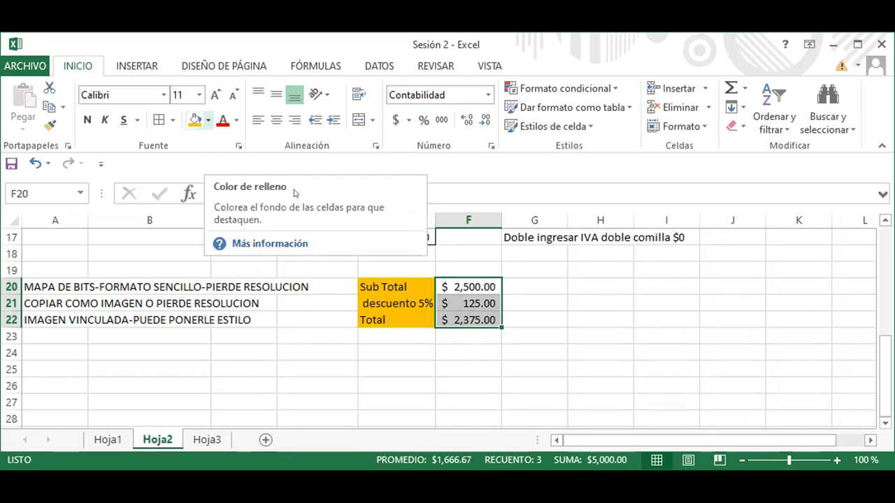
pyautogui.click(207, 120)
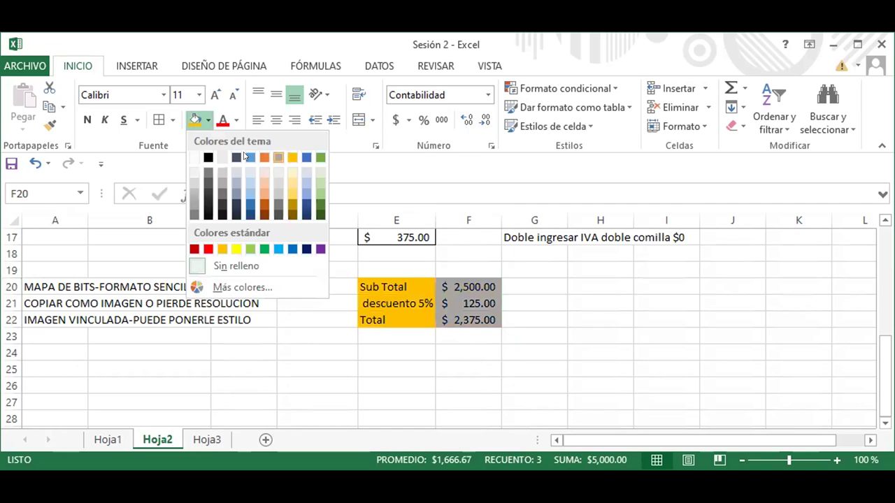
pyautogui.click(481, 342)
pyautogui.click(479, 350)
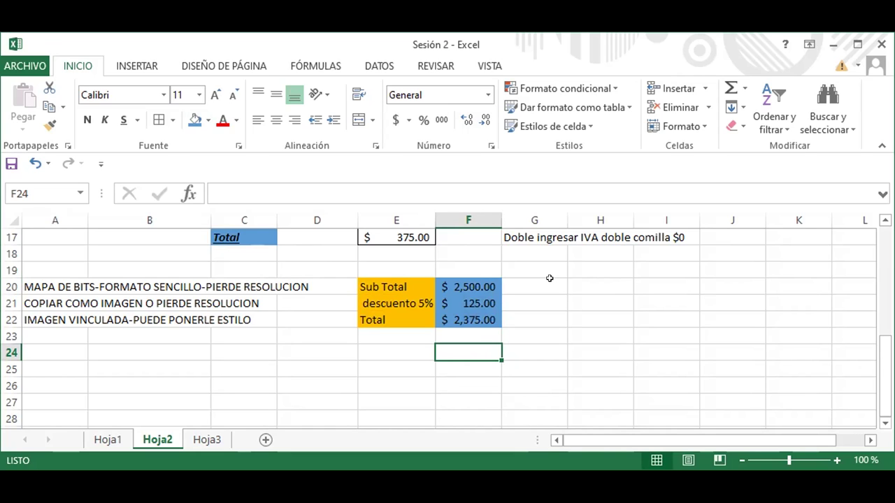
# Enter the label Mapa de Bits in cell H20
pyautogui.click(569, 287)
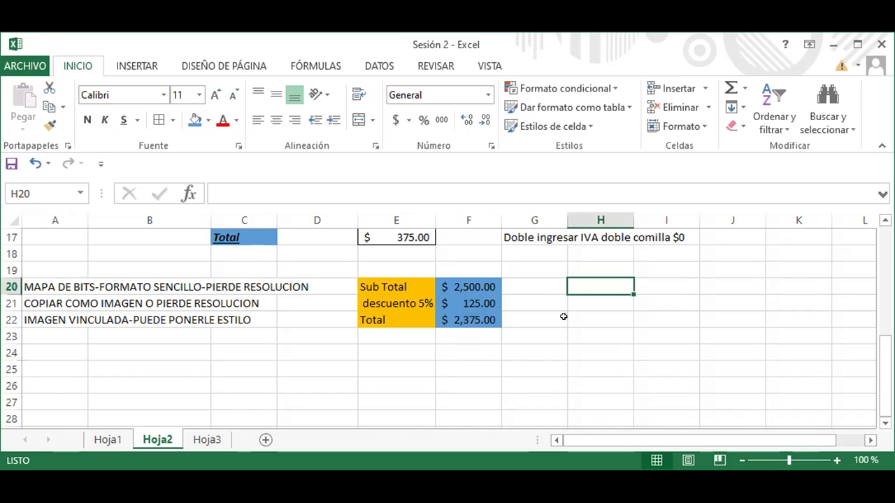
pyautogui.write('Mapa de ')
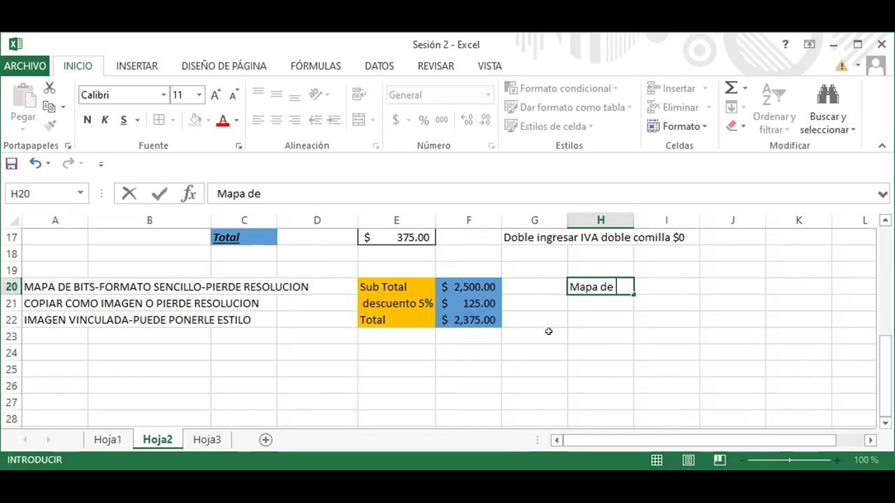
pyautogui.write('BITS')
pyautogui.press('BackSpace')
pyautogui.press('BackSpace')
pyautogui.press('BackSpace')
pyautogui.press('Tab')
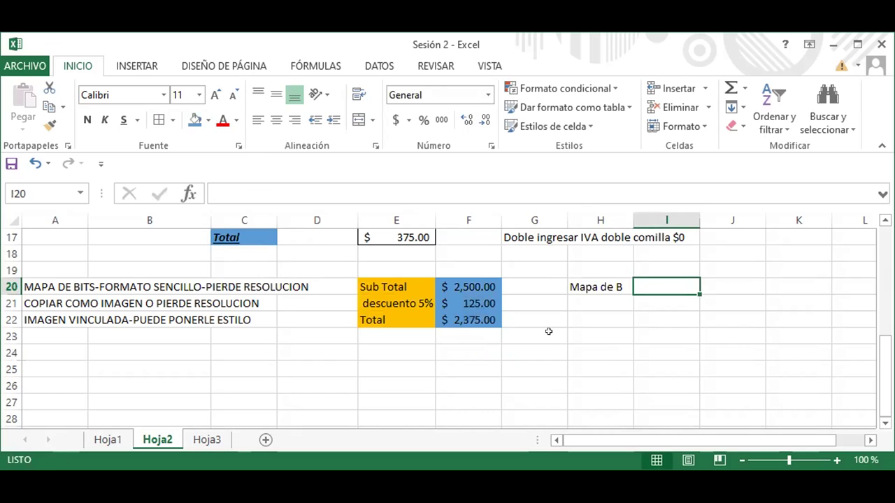
pyautogui.write('ITS')
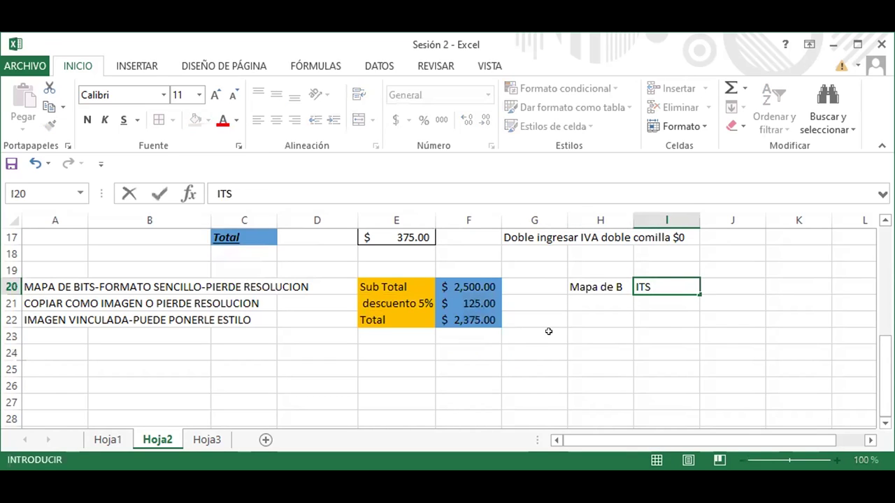
pyautogui.press('BackSpace')
pyautogui.press('BackSpace')
pyautogui.press('BackSpace')
pyautogui.click(602, 288)
pyautogui.click(309, 194)
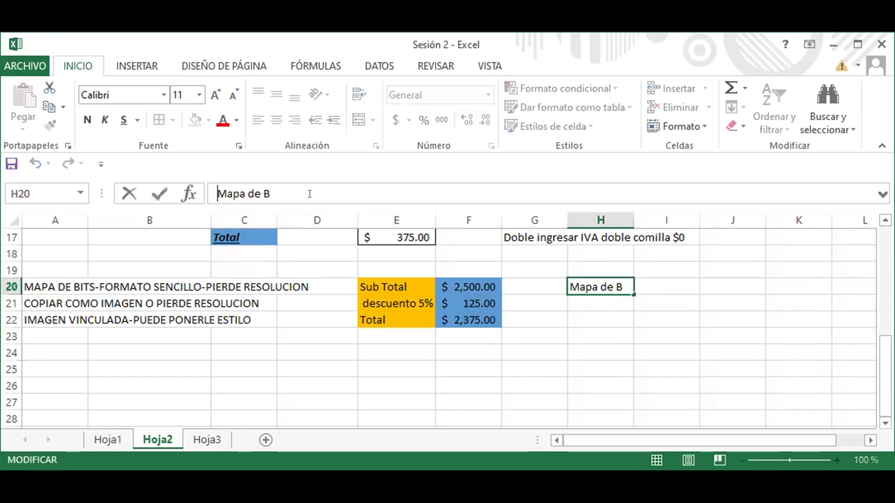
pyautogui.click(300, 186)
pyautogui.write('IT')
pyautogui.press('BackSpace')
pyautogui.press('BackSpace')
pyautogui.write('ingres')
pyautogui.press('BackSpace')
pyautogui.press('BackSpace')
pyautogui.write('ts')
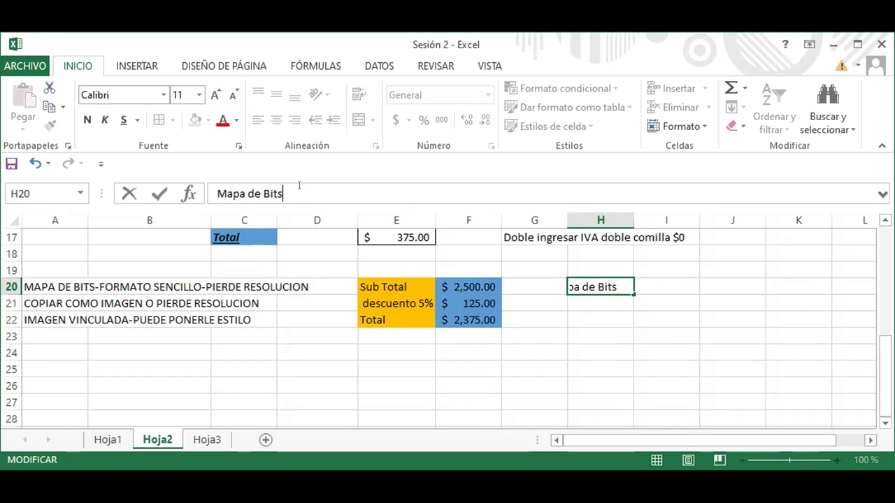
pyautogui.click(579, 306)
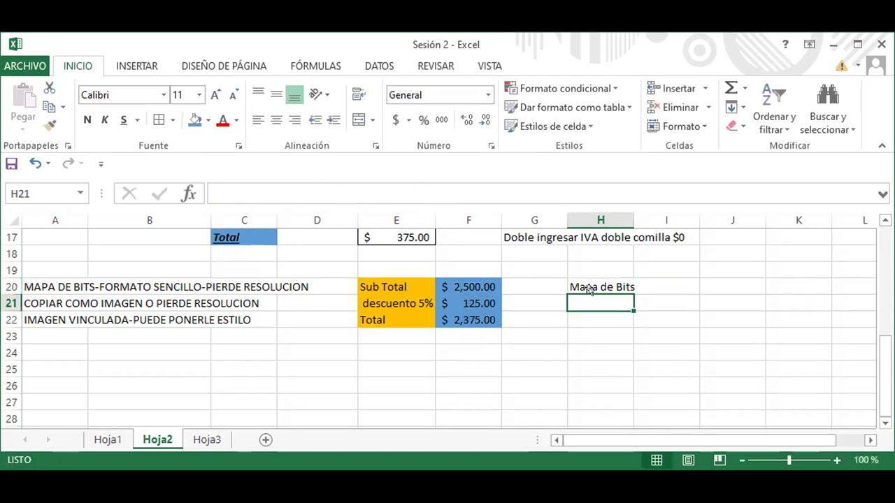
# Add the labels Imagen in H24 and Imagen con vinculo in H28
pyautogui.click(590, 355)
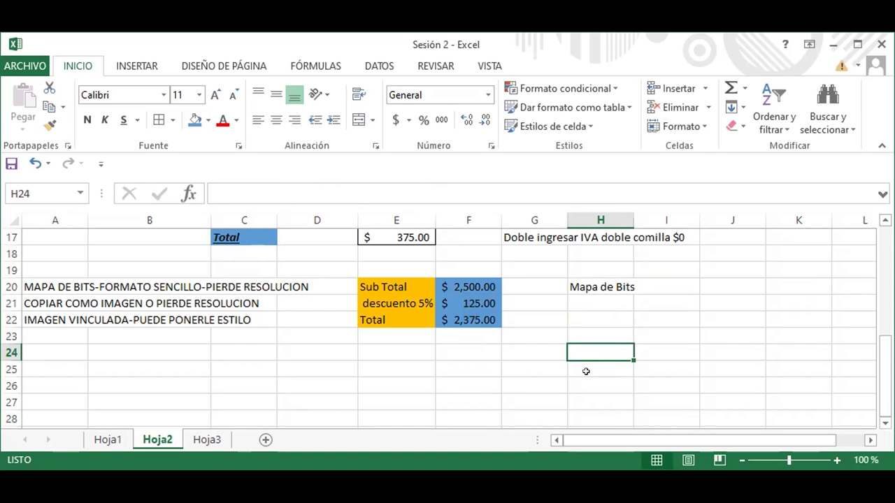
pyautogui.write('Imagen')
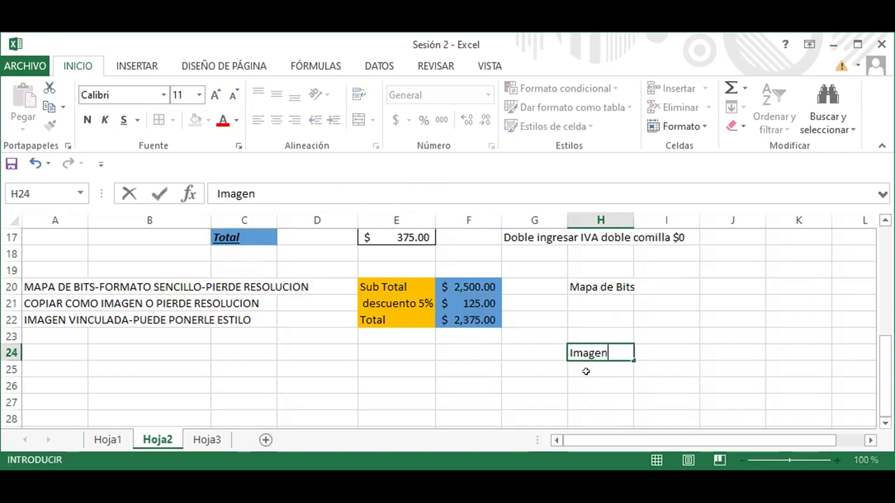
pyautogui.press('Return')
pyautogui.press('Return')
pyautogui.press('Return')
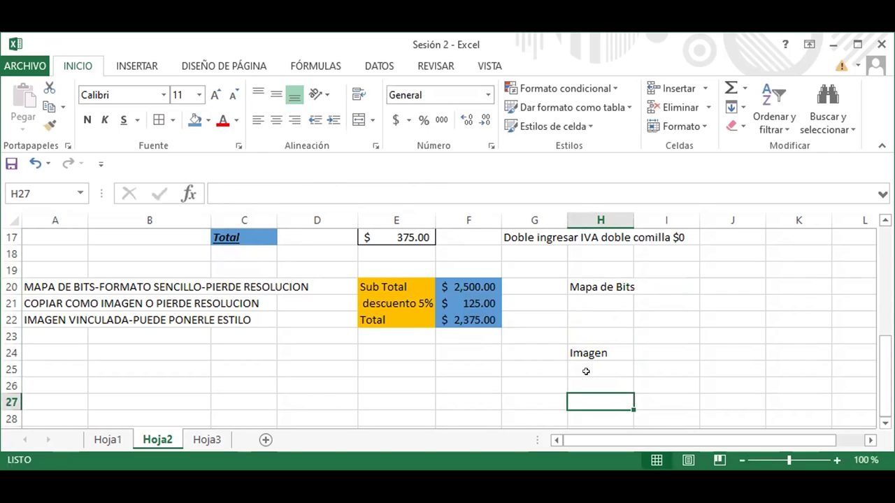
pyautogui.press('Return')
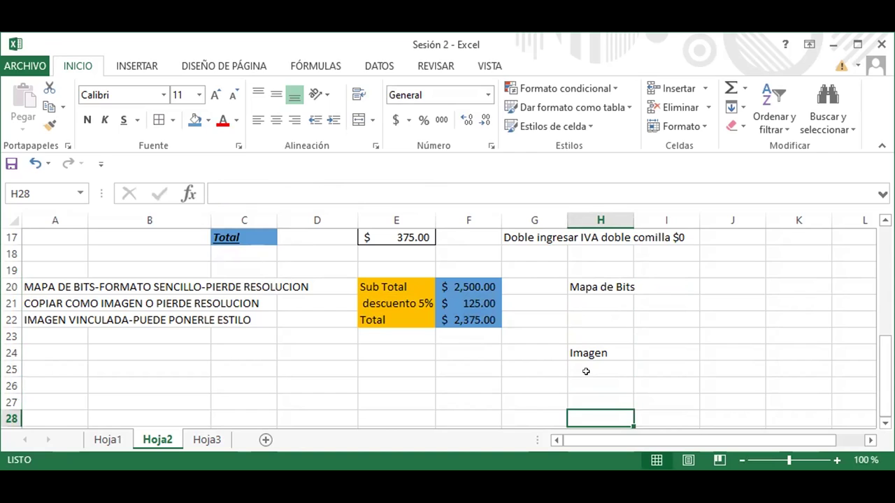
pyautogui.write('Ima')
pyautogui.press('BackSpace')
pyautogui.write('magen con')
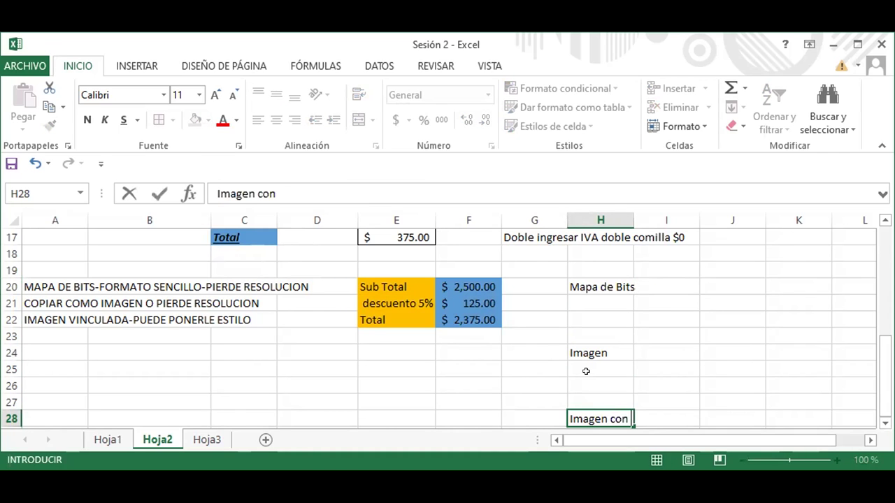
pyautogui.write(' vinculo')
pyautogui.press('Return')
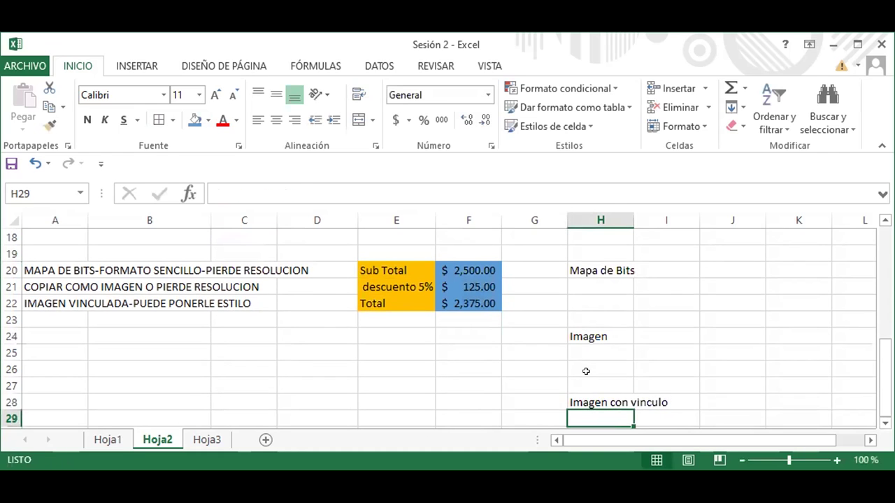
pyautogui.press('Up')
pyautogui.press('Up')
pyautogui.press('Up')
pyautogui.press('Up')
pyautogui.press('Up')
pyautogui.press('Up')
pyautogui.press('Up')
pyautogui.press('Left')
pyautogui.press('Left')
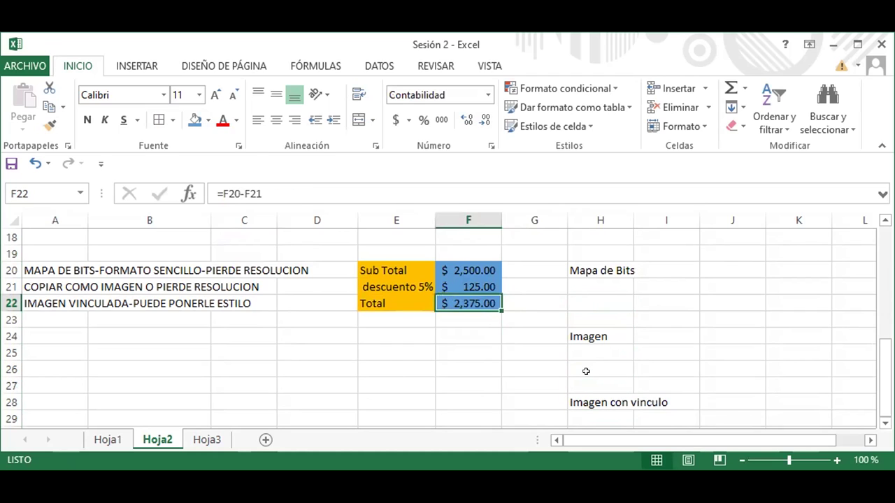
pyautogui.press('Left')
pyautogui.press('Left')
pyautogui.press('Up')
pyautogui.press('Up')
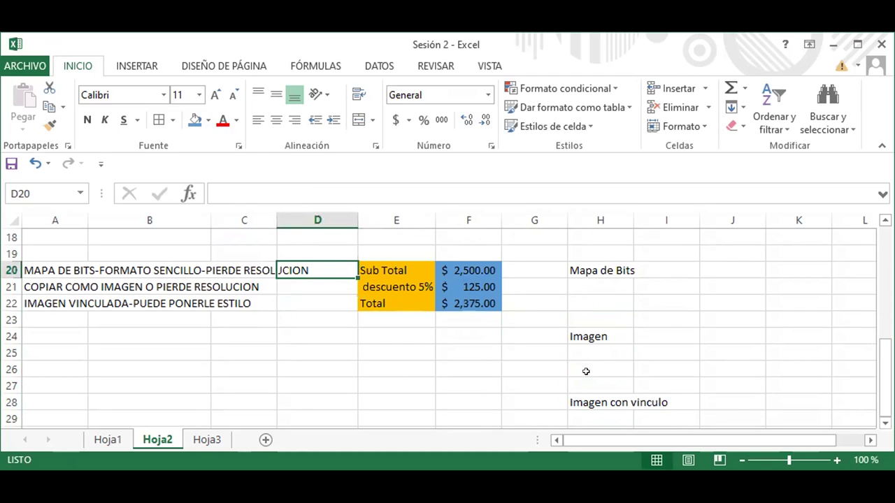
pyautogui.press('Right')
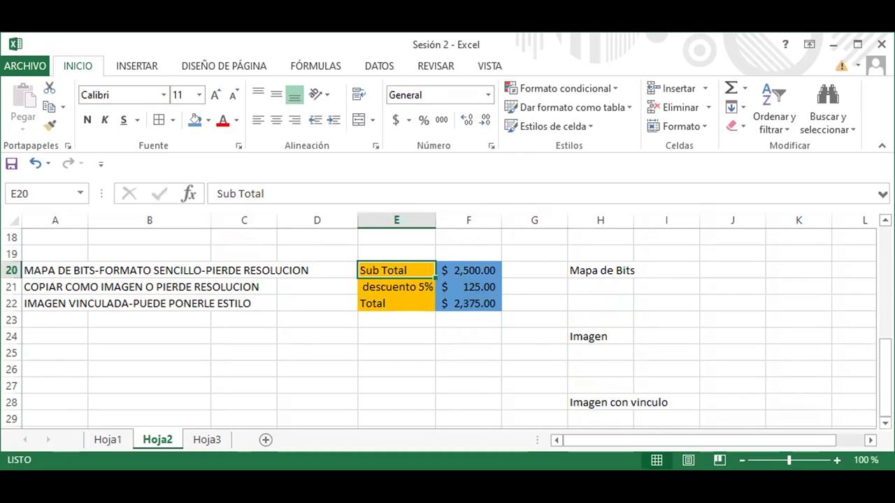
# Copy E20:F22 as a picture, as shown on screen, in Mapa de bits (bitmap) format
pyautogui.moveTo(391, 266); pyautogui.dragTo(464, 294)
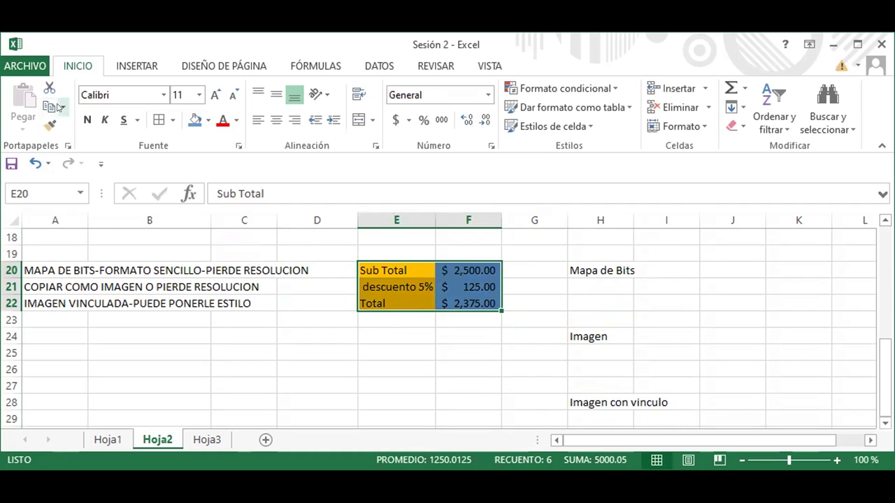
pyautogui.click(61, 107)
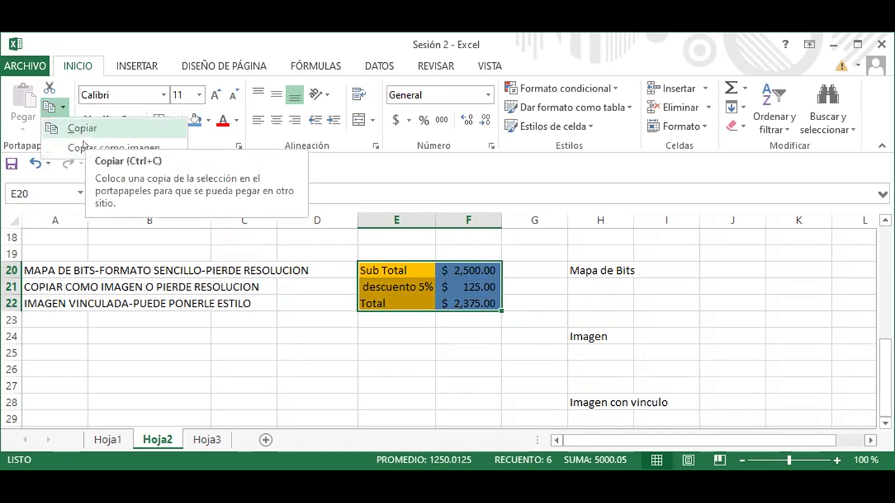
pyautogui.click(83, 146)
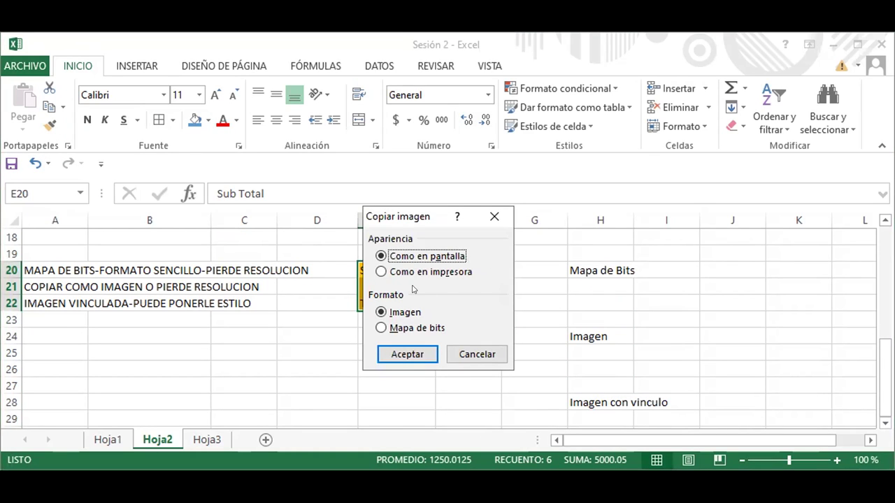
pyautogui.click(380, 328)
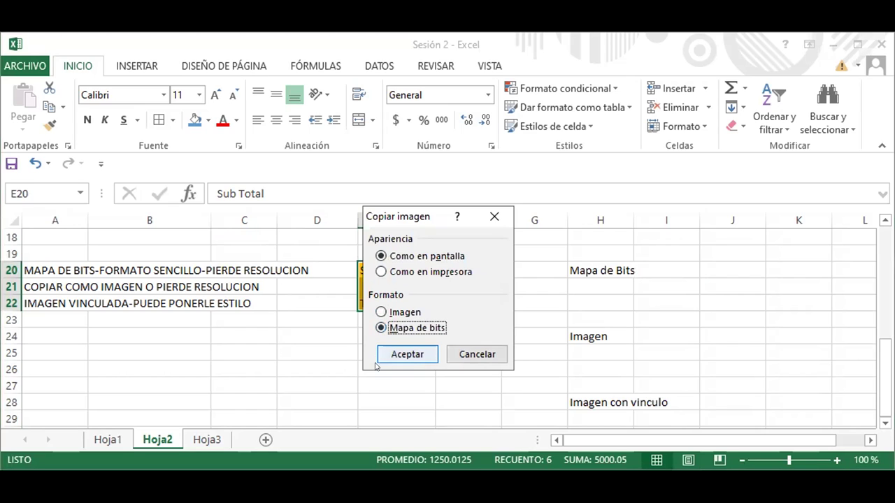
pyautogui.click(410, 355)
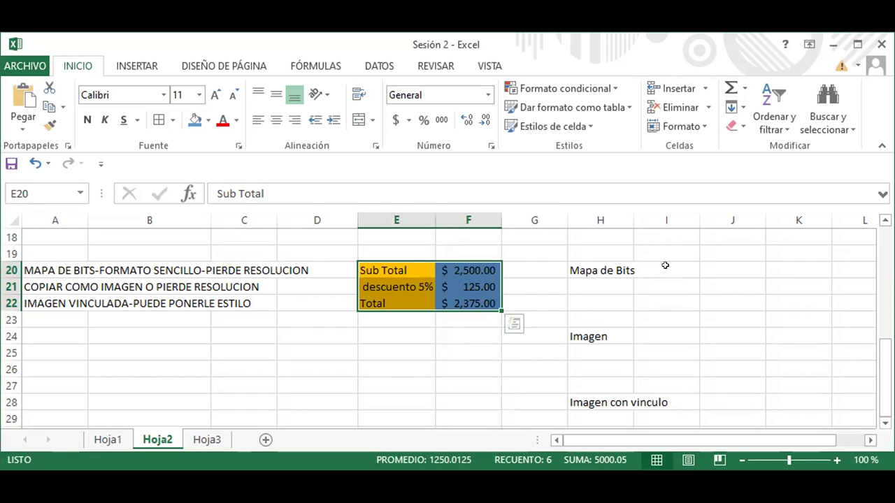
# Pick J20 beside the Mapa de Bits label and bring up Pegado especial to paste the bitmap
pyautogui.click(665, 266)
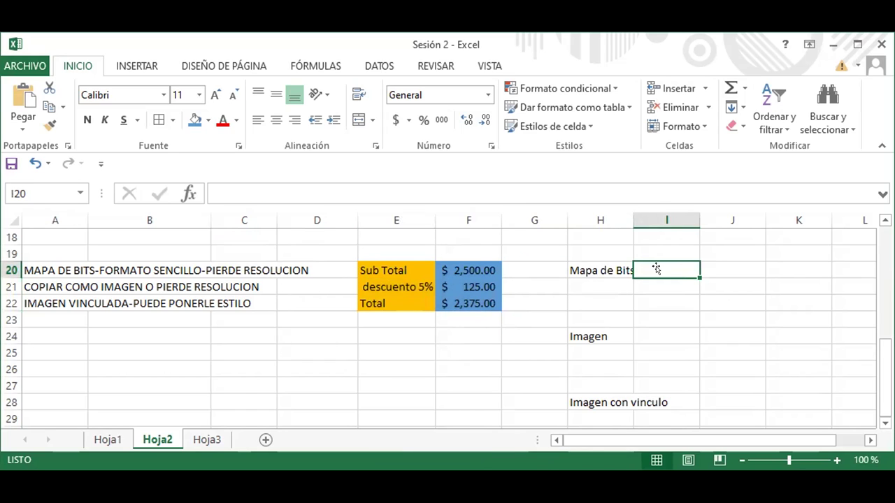
pyautogui.click(731, 262)
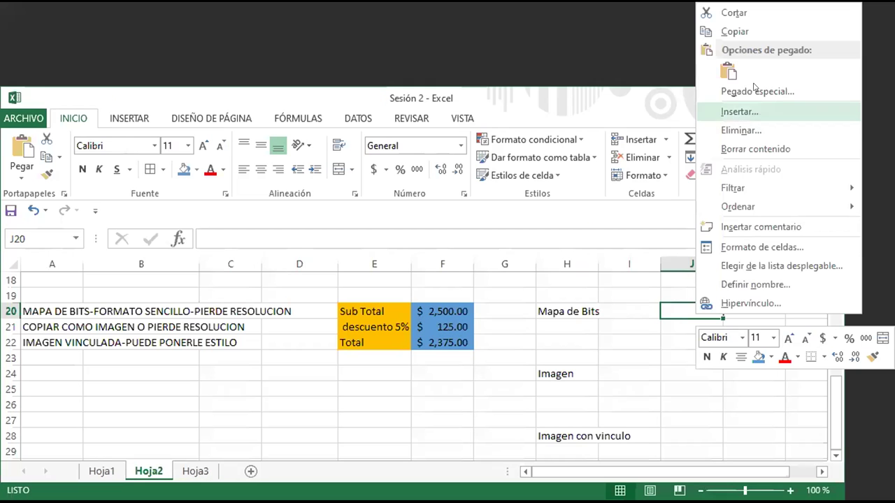
pyautogui.rightClick(733, 276)
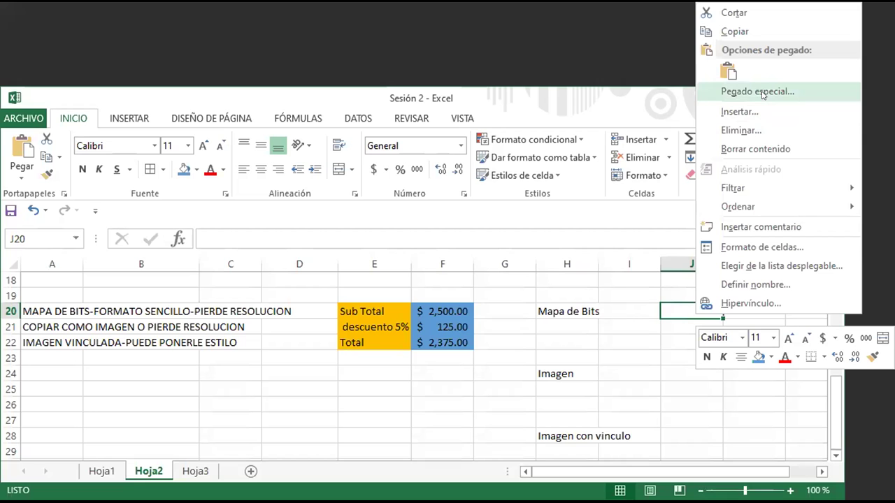
pyautogui.click(758, 91)
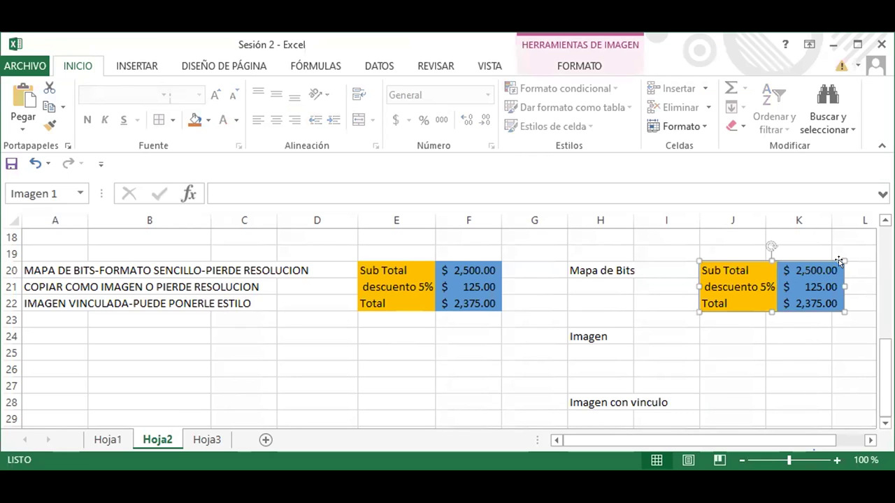
# Undo both enlargements of the bitmap picture with Ctrl+Z and reselect E20:F22
pyautogui.moveTo(838, 260)
pyautogui.mouseDown()
pyautogui.moveTo(867, 243)
pyautogui.moveTo(721, 268)
pyautogui.mouseUp()
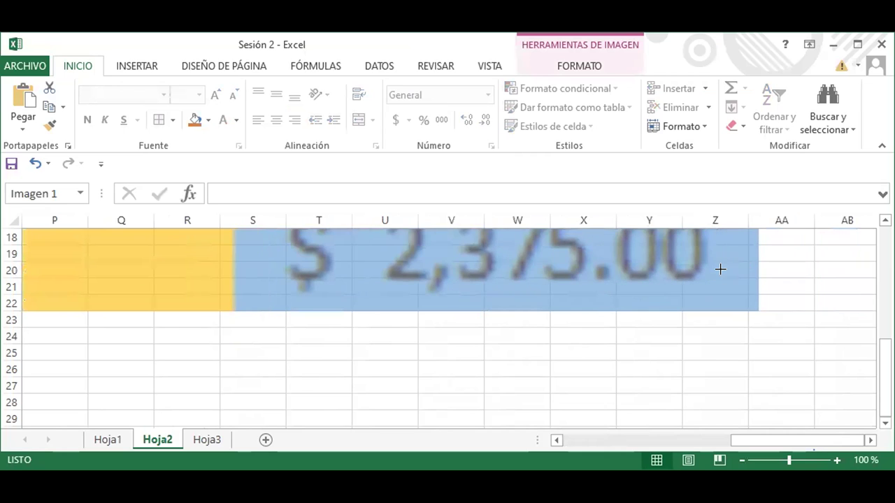
pyautogui.click(508, 379)
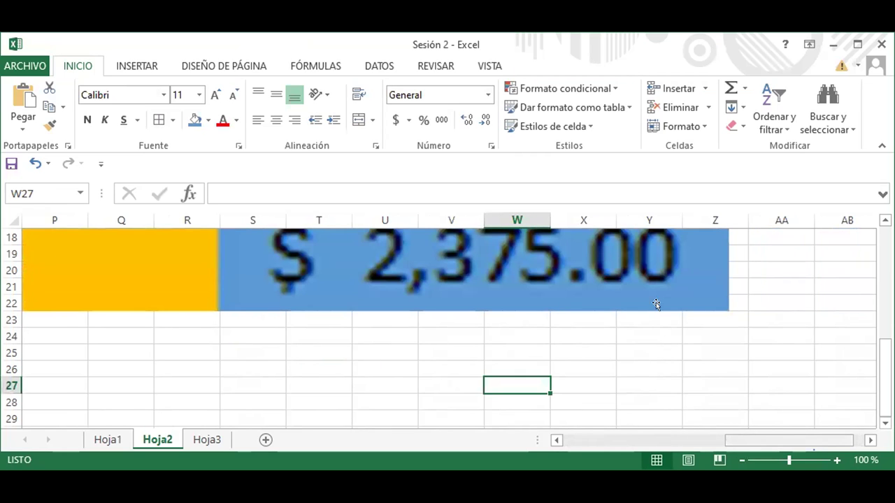
pyautogui.hscroll(-4, 650, 304)
pyautogui.hotkey('ctrl', 'z')
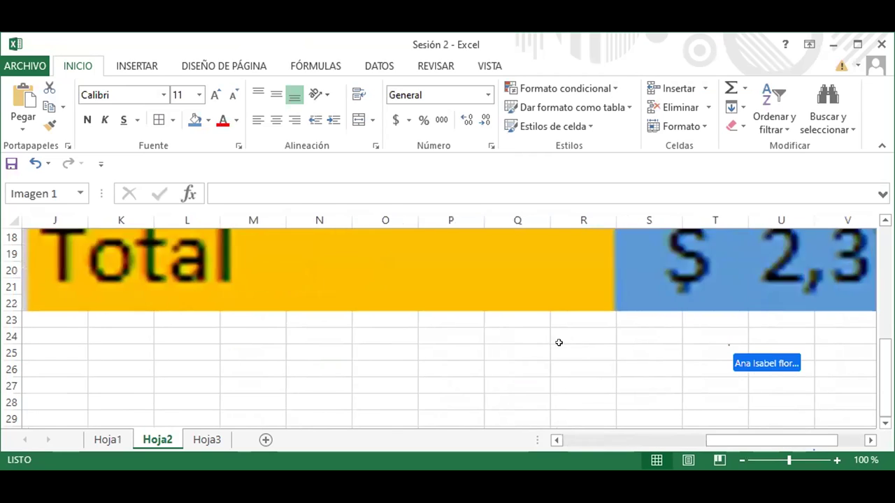
pyautogui.hotkey('ctrl', 'z')
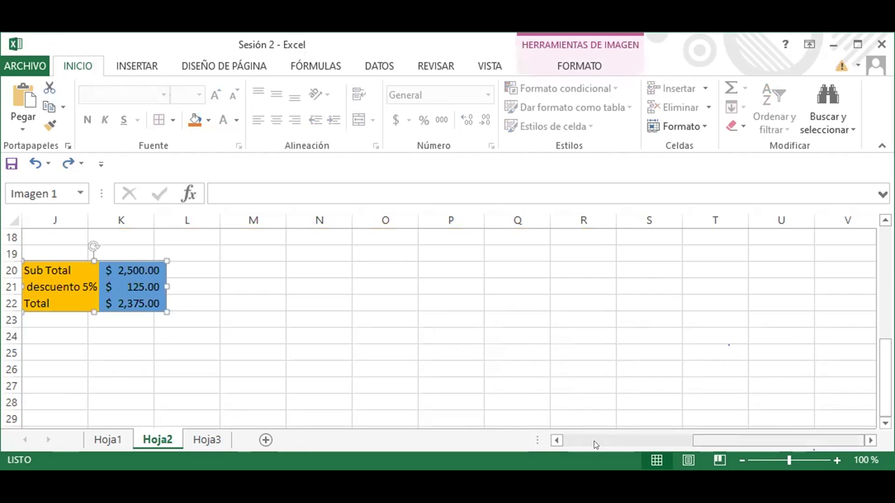
pyautogui.hscroll(-5, 813, 440)
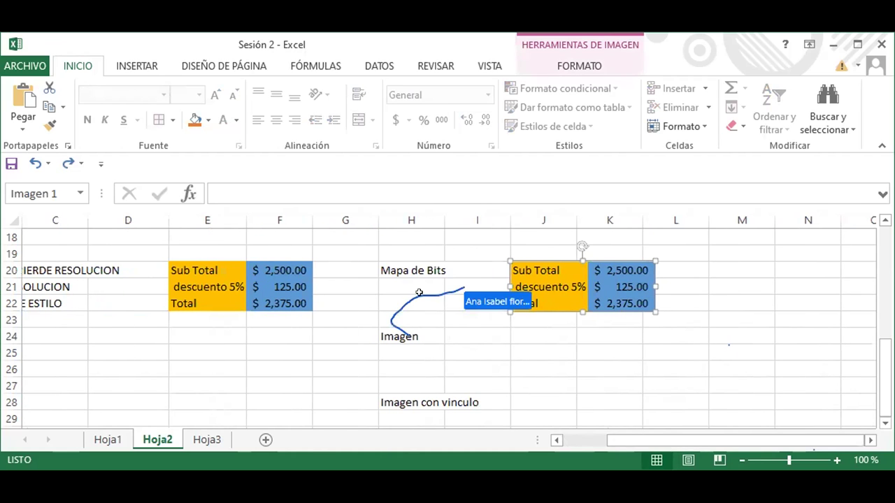
pyautogui.moveTo(192, 270); pyautogui.dragTo(280, 292)
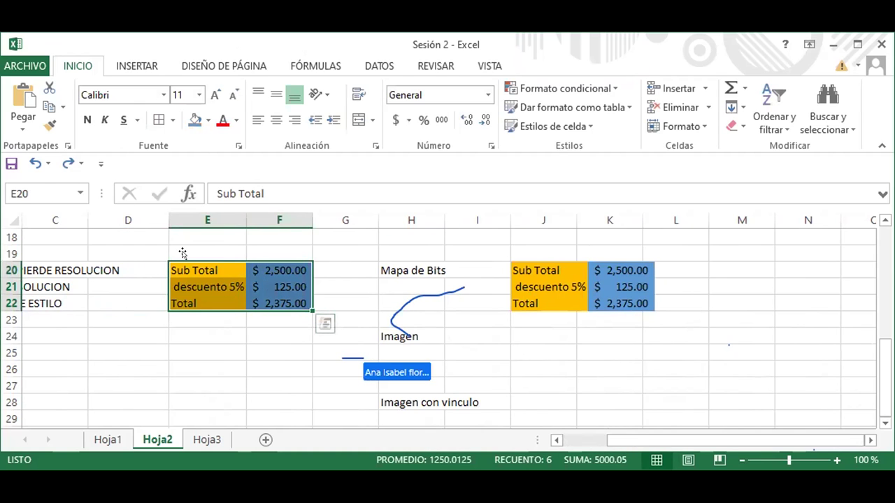
# Copy E20:F22 as an on-screen Imagen picture and paste it at J24
pyautogui.click(61, 107)
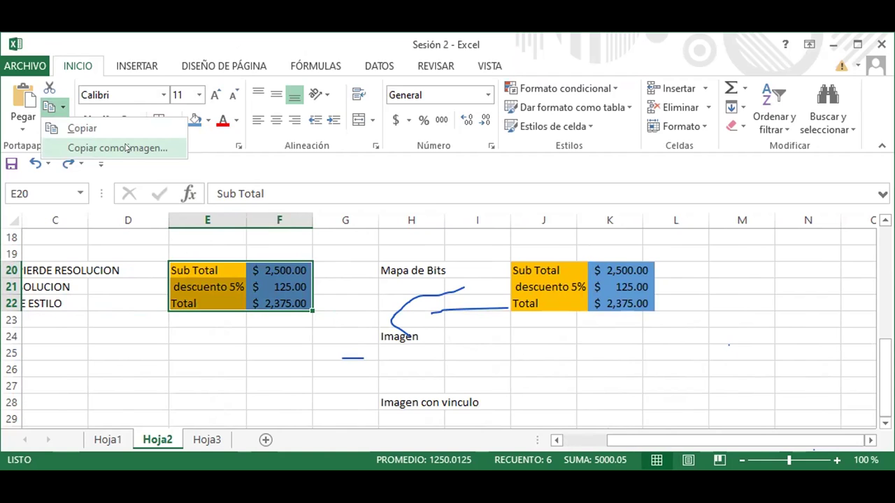
pyautogui.click(127, 147)
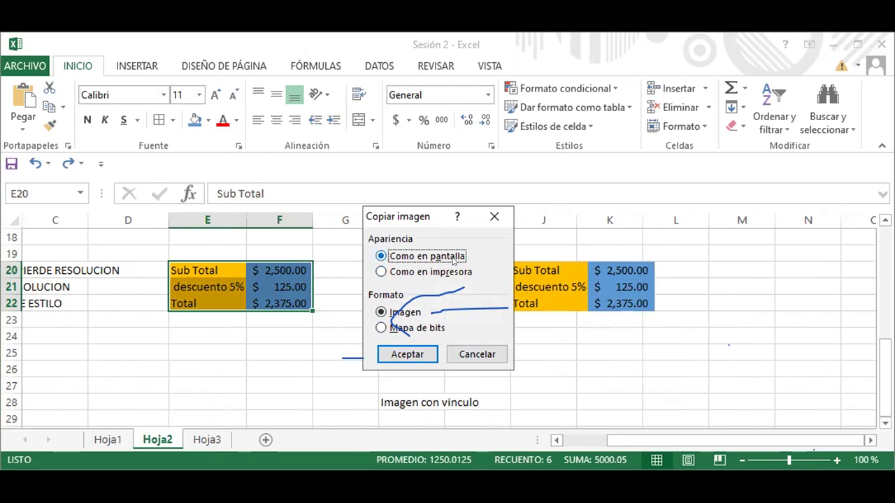
pyautogui.click(415, 356)
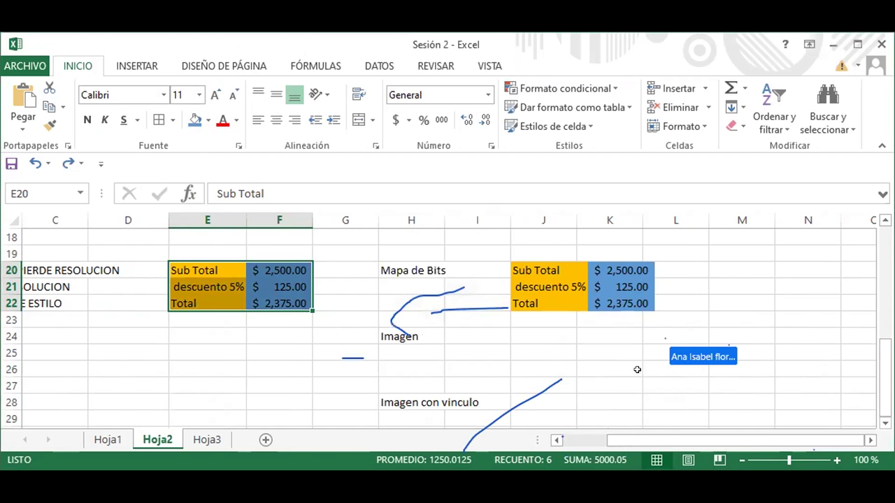
pyautogui.click(521, 330)
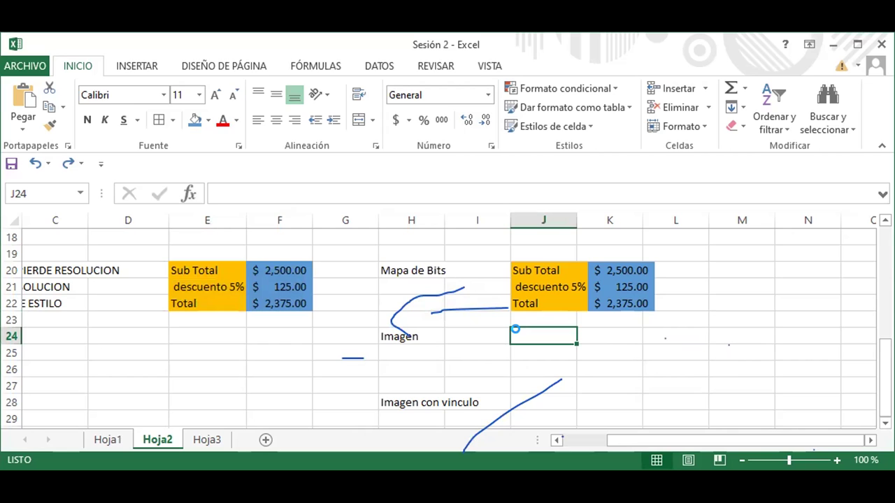
pyautogui.hotkey('ctrl', 'v')
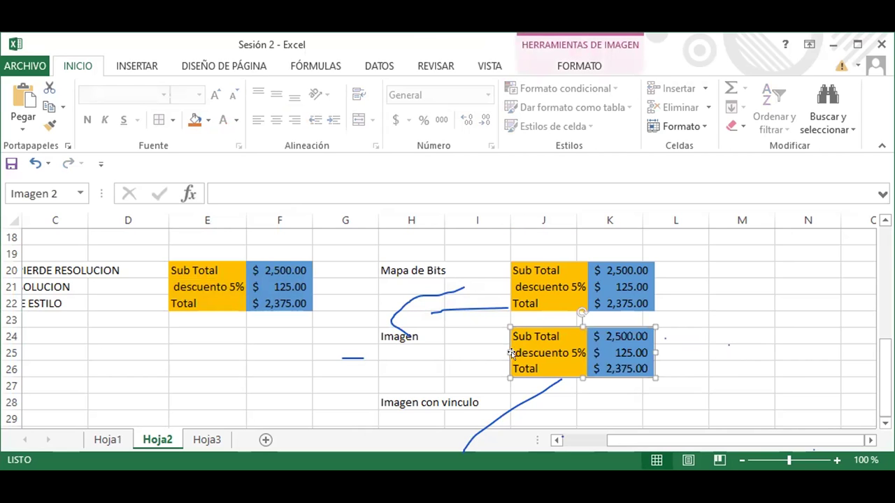
# Resize the bitmap picture beside Mapa de Bits by dragging its corner handle
pyautogui.scroll(-1, 518, 368)
pyautogui.scroll(-1, 519, 368)
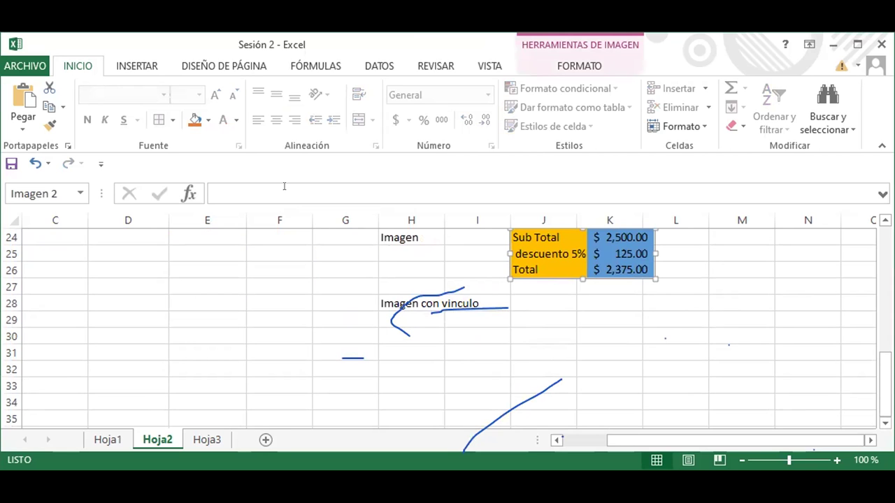
pyautogui.scroll(1, 398, 314)
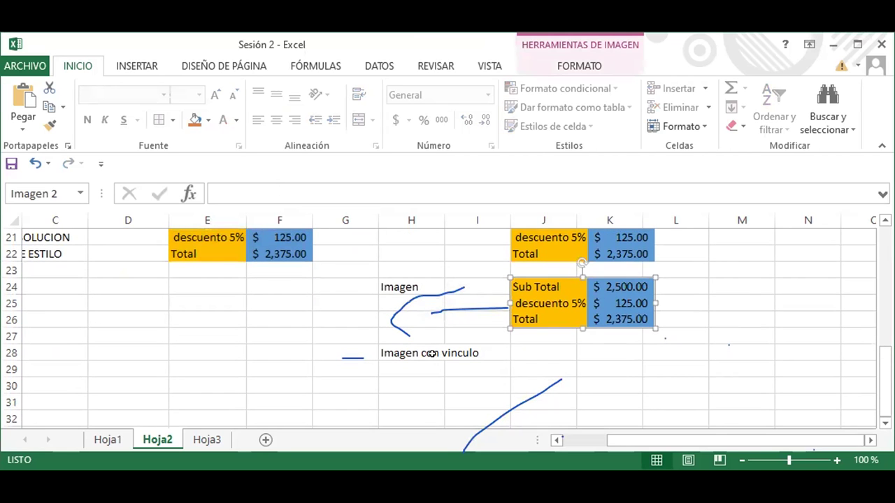
pyautogui.scroll(1, 651, 317)
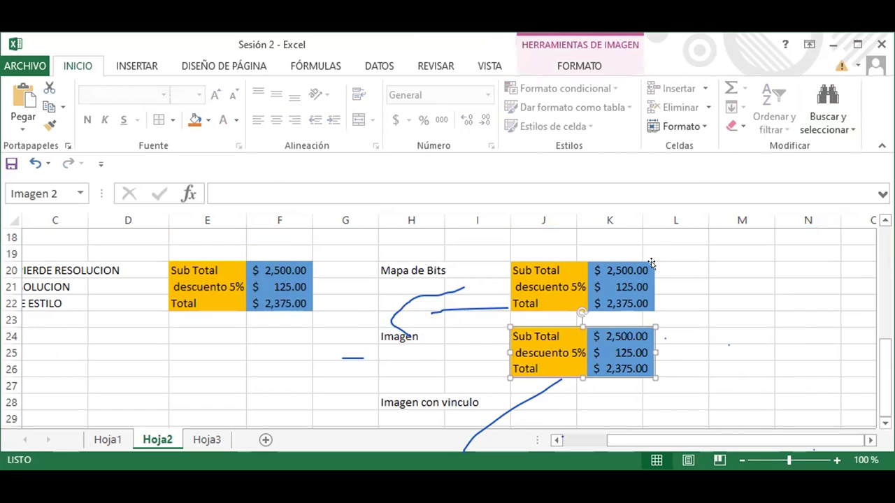
pyautogui.click(631, 269)
pyautogui.moveTo(651, 250)
pyautogui.mouseDown()
pyautogui.moveTo(689, 246)
pyautogui.moveTo(645, 251)
pyautogui.mouseUp()
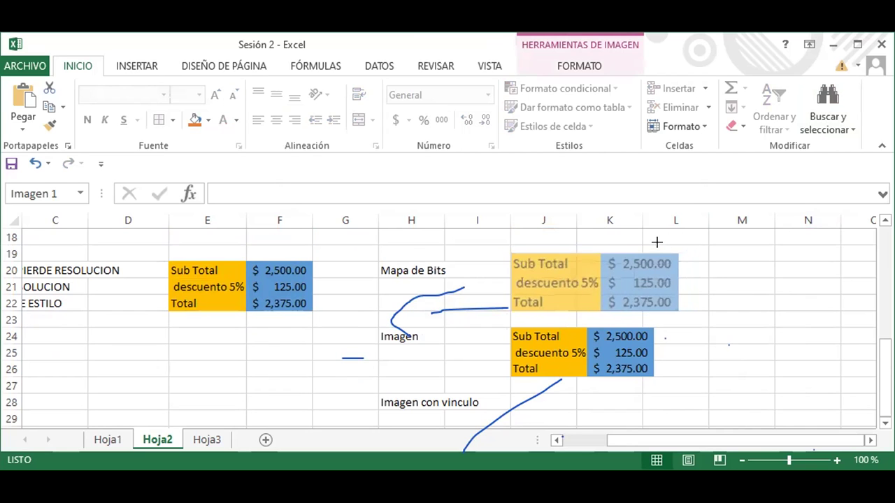
# Widen the picture beside Imagen, undo the last small resize, and reselect E20:F22
pyautogui.click(615, 343)
pyautogui.moveTo(655, 326); pyautogui.dragTo(667, 324)
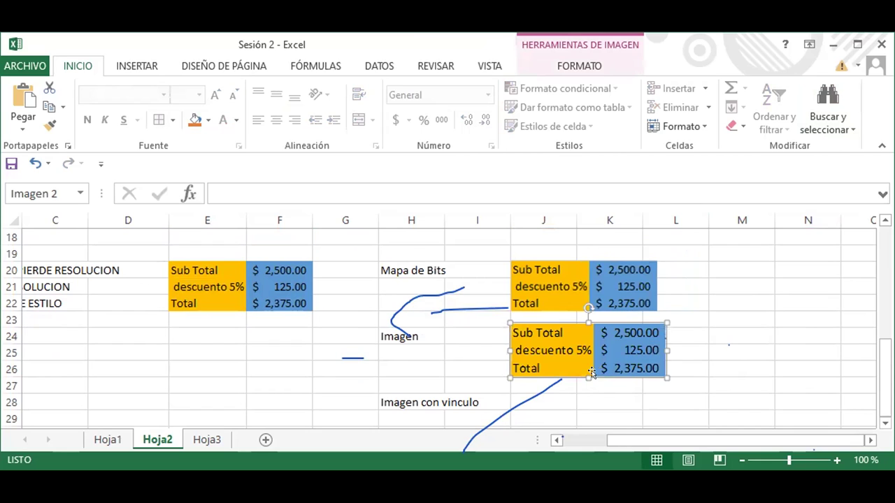
pyautogui.moveTo(663, 368); pyautogui.dragTo(667, 371)
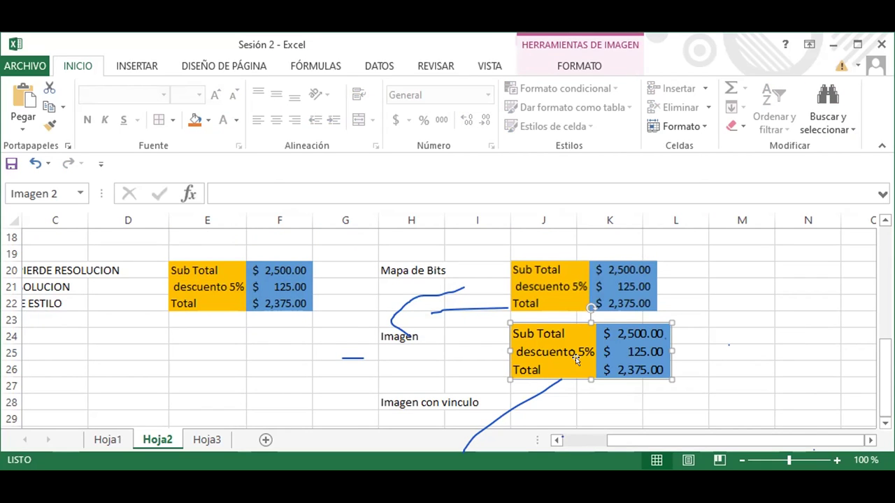
pyautogui.scroll(-1, 574, 358)
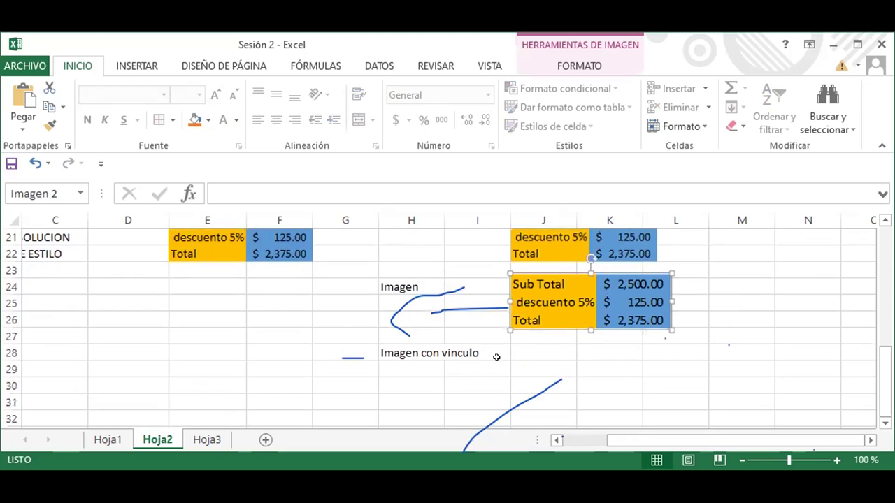
pyautogui.scroll(1, 220, 313)
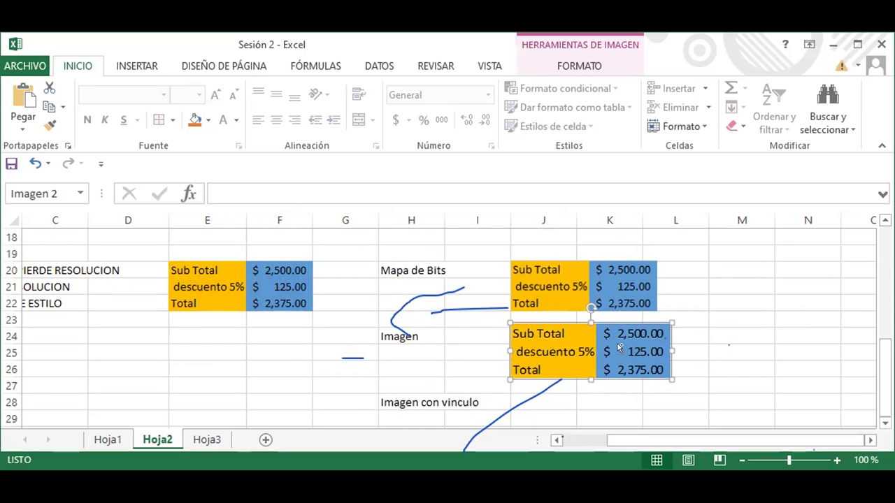
pyautogui.hotkey('ctrl', 'z')
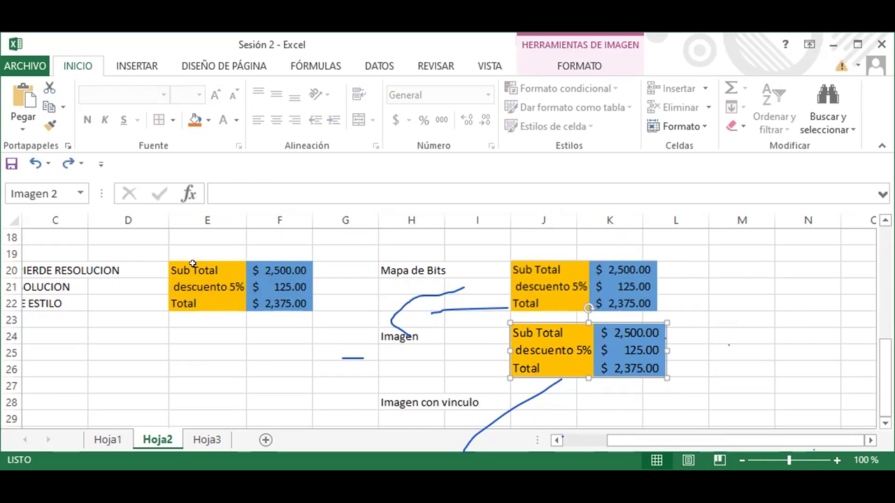
pyautogui.moveTo(190, 264); pyautogui.dragTo(295, 302)
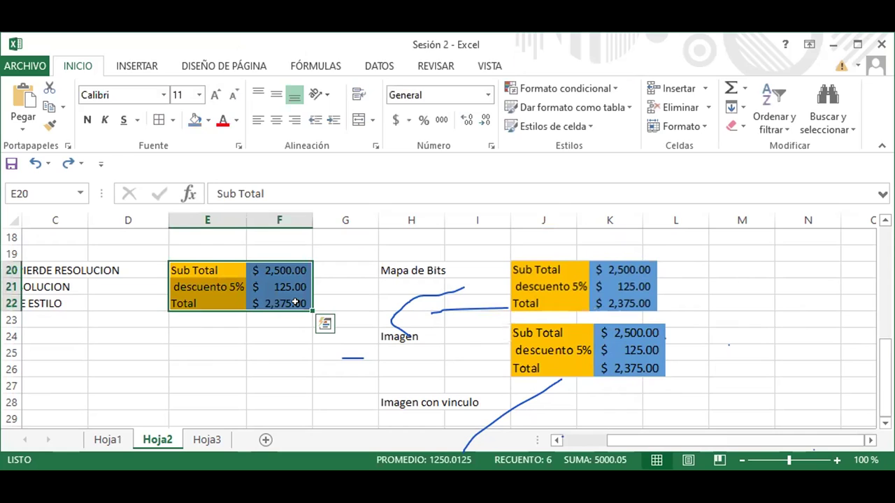
# Copy the table E20:F22 and choose J28 beside Imagen con vinculo as the destination
pyautogui.click(60, 105)
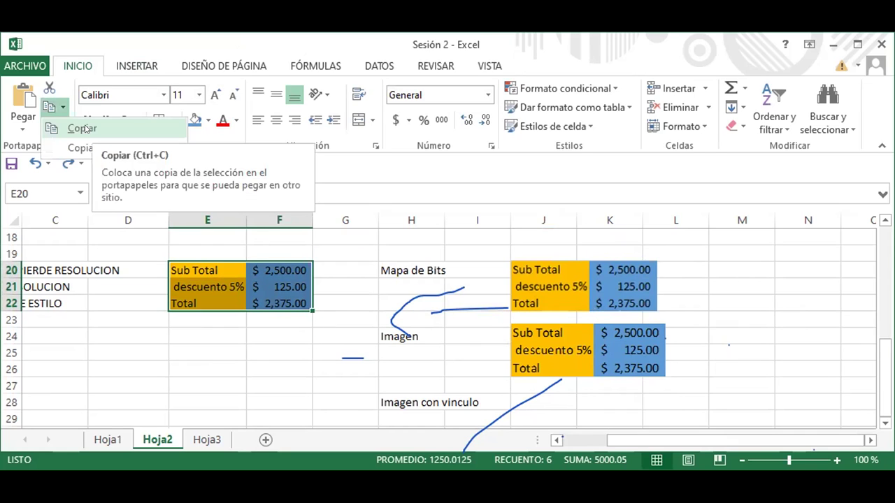
pyautogui.press('Return')
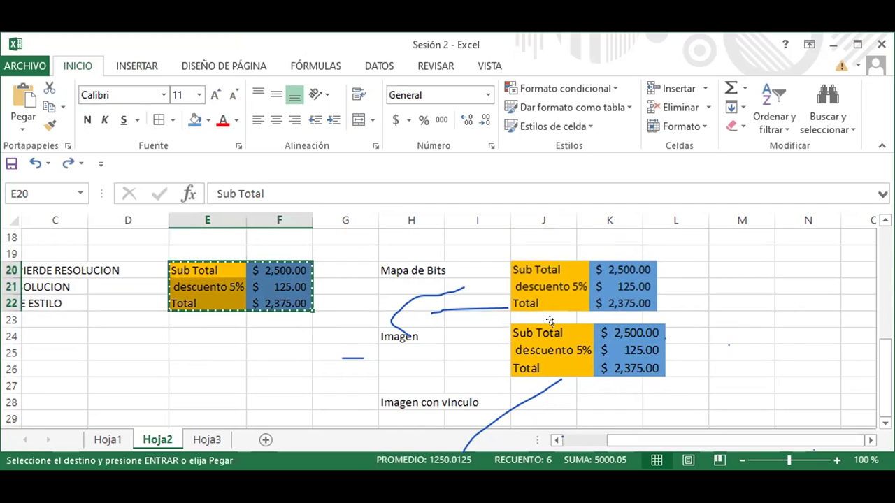
pyautogui.scroll(-1, 549, 328)
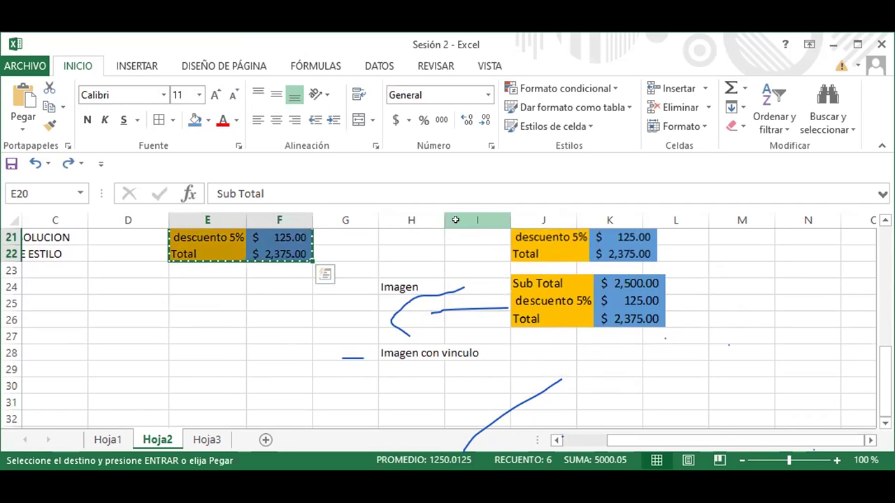
pyautogui.click(533, 354)
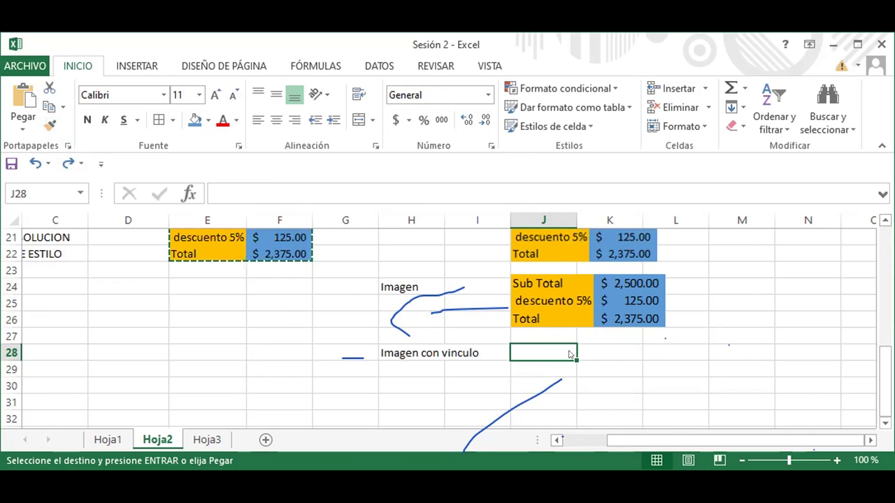
pyautogui.rightClick(569, 351)
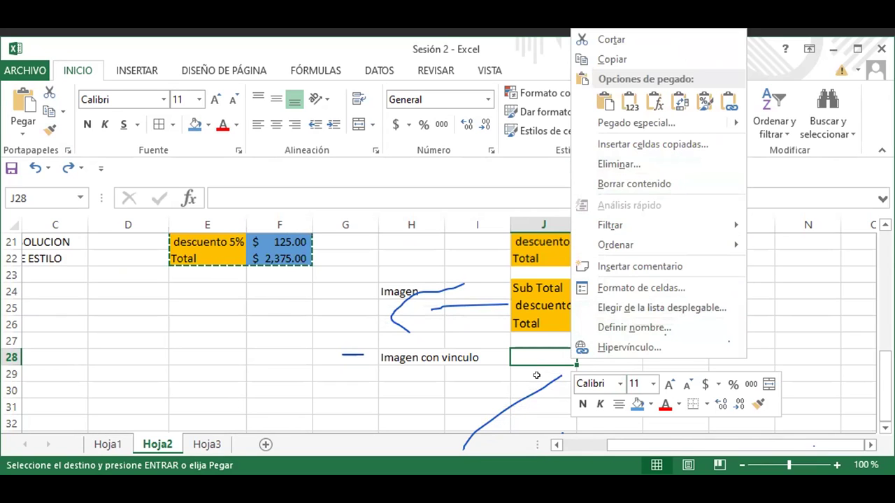
pyautogui.click(558, 348)
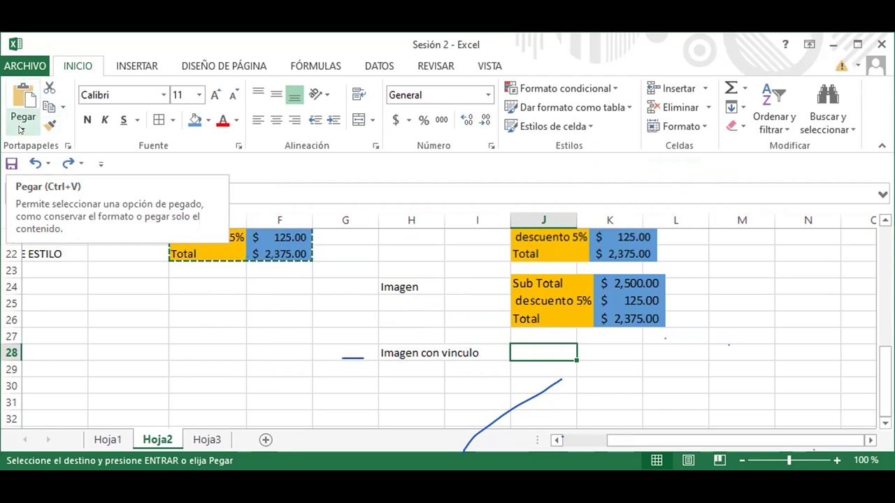
# Paste a linked picture at J28, clear the copy marquee, and maximize the window
pyautogui.click(22, 129)
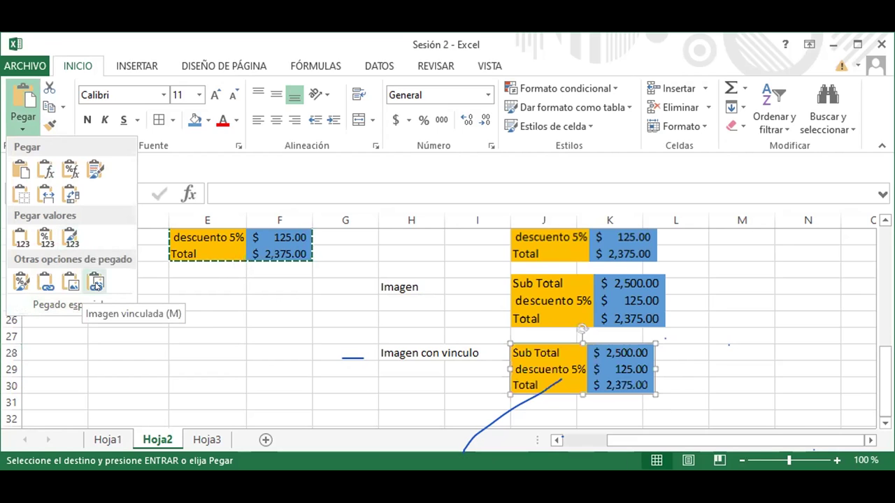
pyautogui.click(96, 285)
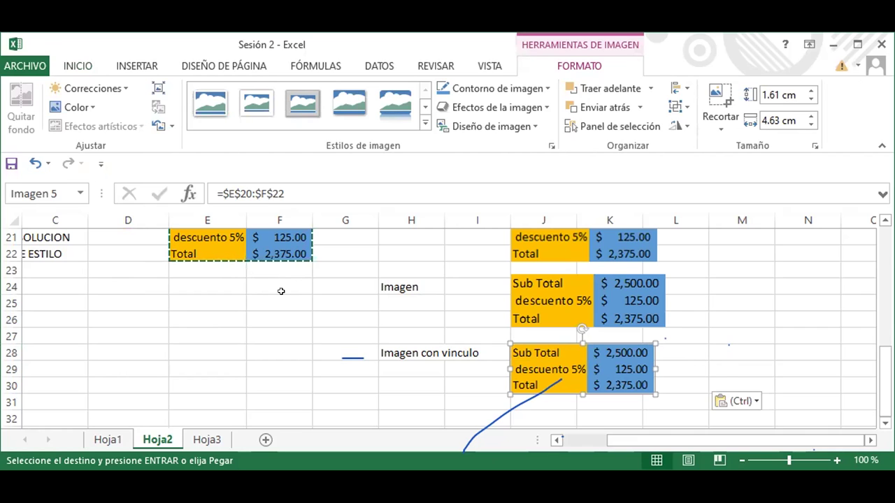
pyautogui.press('Escape')
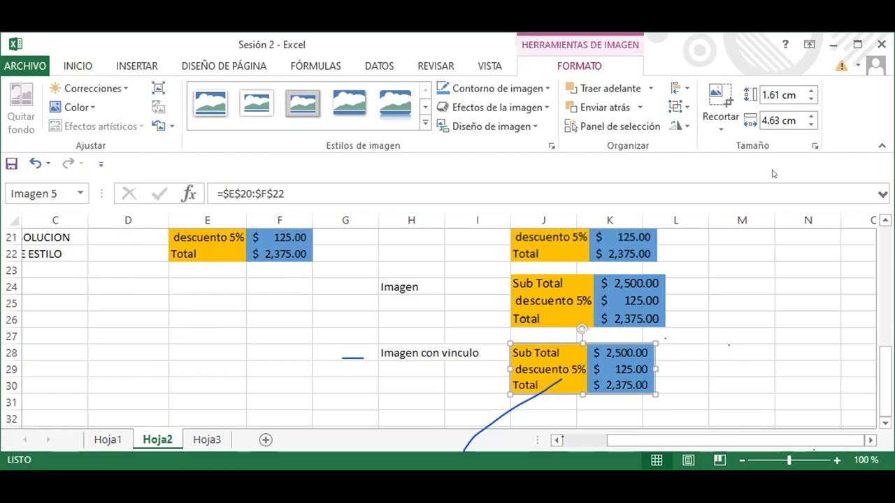
pyautogui.click(859, 50)
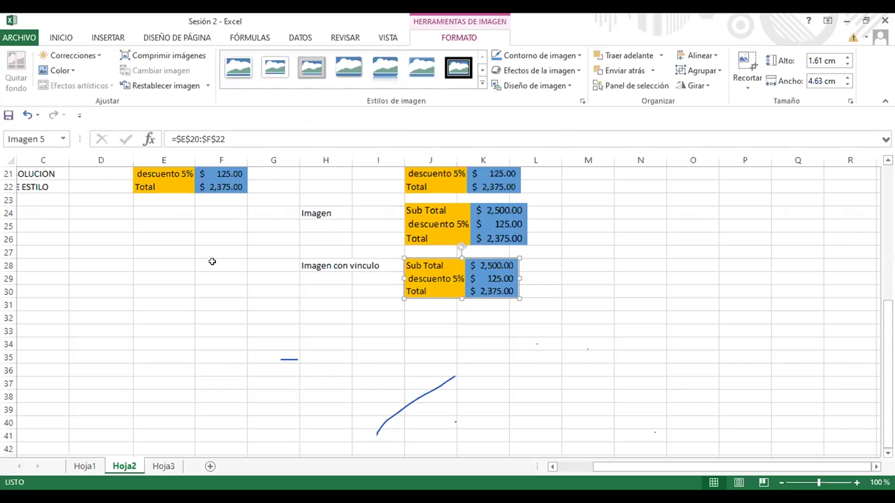
# Change the subtotal in F20 from 2,500 to 1500
pyautogui.scroll(1, 188, 199)
pyautogui.moveTo(167, 200); pyautogui.dragTo(224, 226)
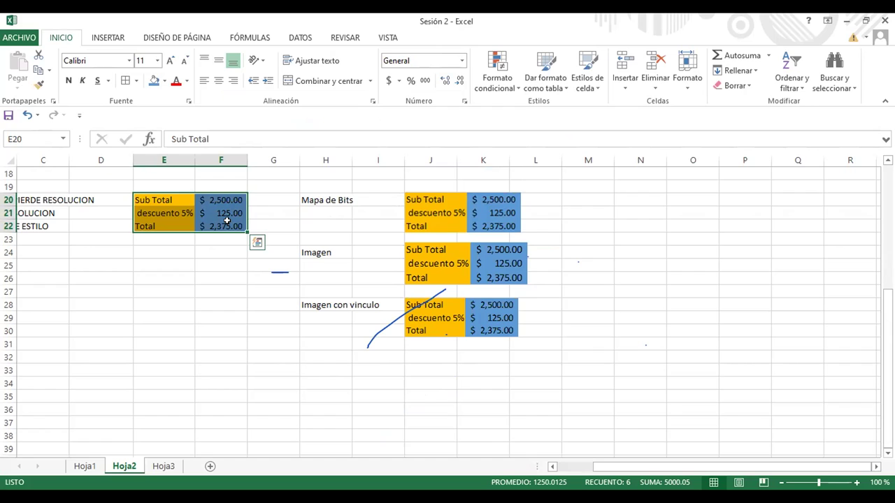
pyautogui.click(226, 200)
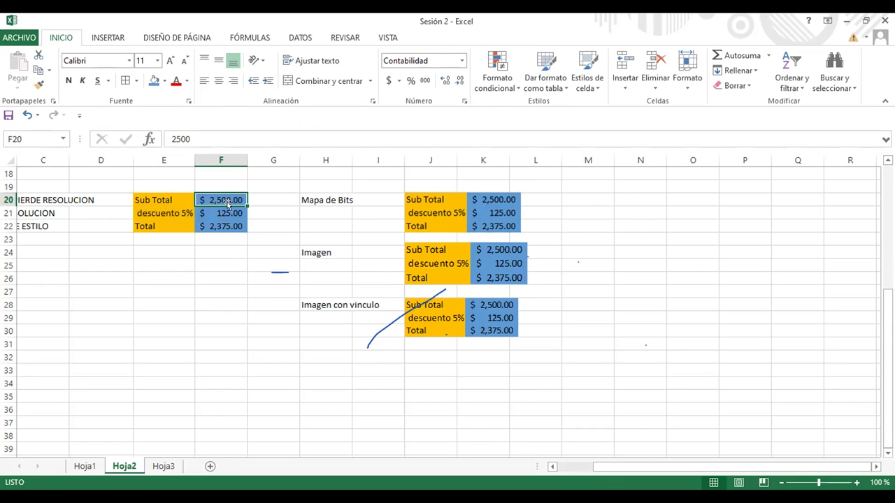
pyautogui.write('15000')
pyautogui.press('BackSpace')
pyautogui.press('Return')
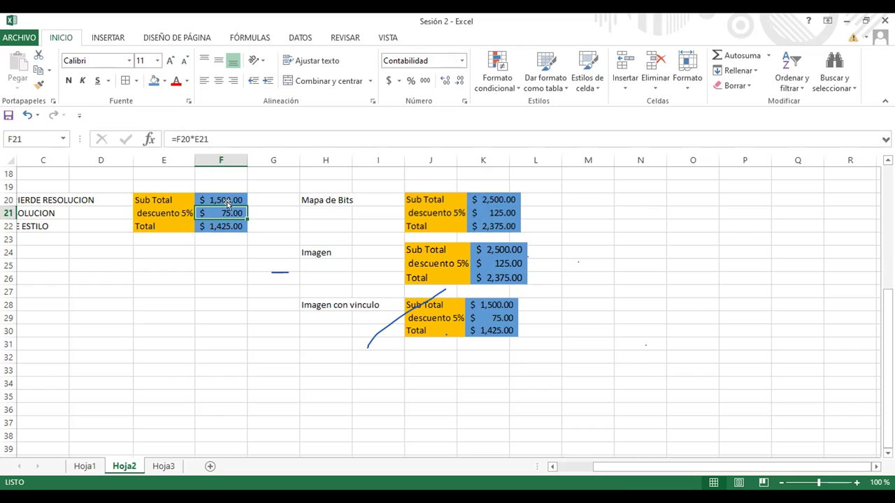
# Set the discount in E21 to 7%, fixing the mistaken entries along the way
pyautogui.press('Left')
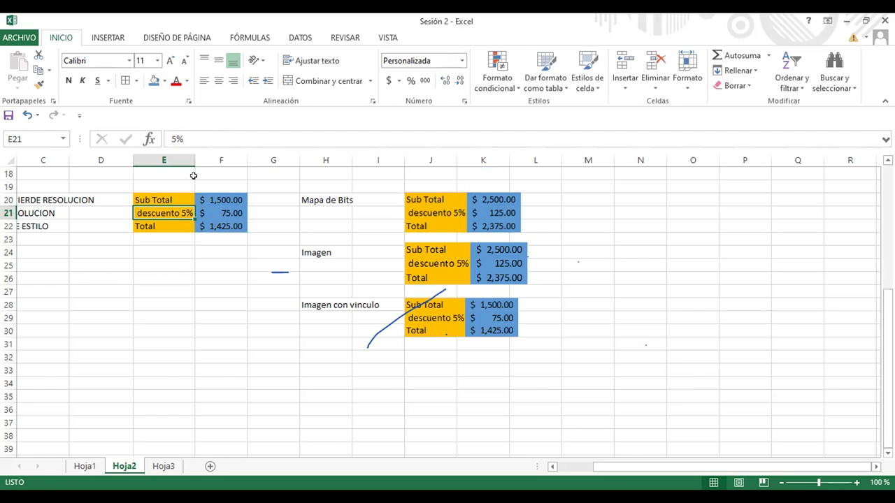
pyautogui.click(203, 139)
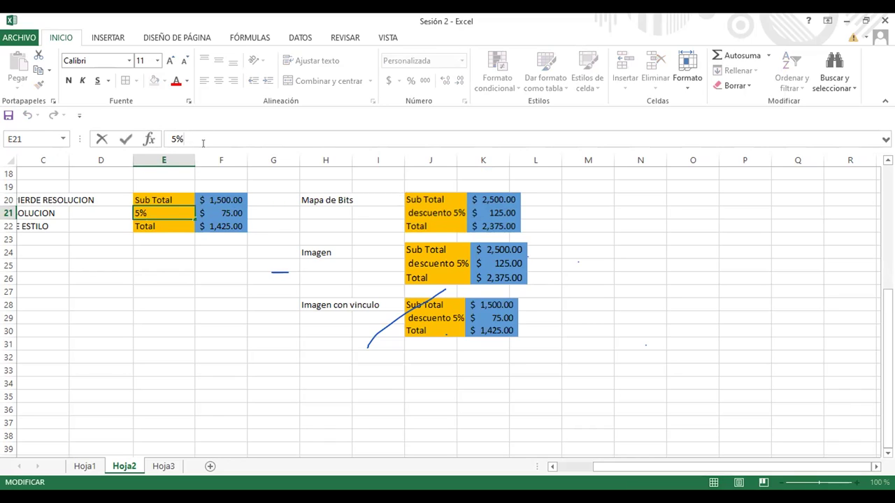
pyautogui.write('7')
pyautogui.press('BackSpace')
pyautogui.press('BackSpace')
pyautogui.press('BackSpace')
pyautogui.write('7')
pyautogui.press('Return')
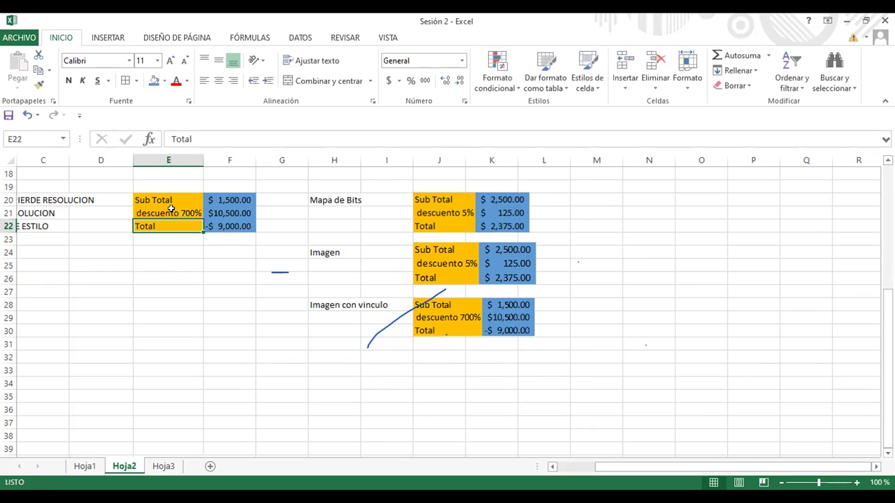
pyautogui.click(172, 208)
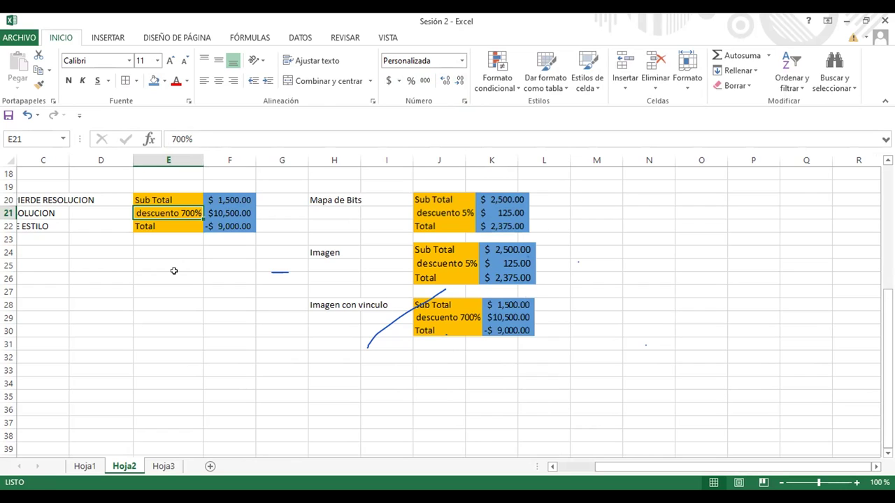
pyautogui.write('7')
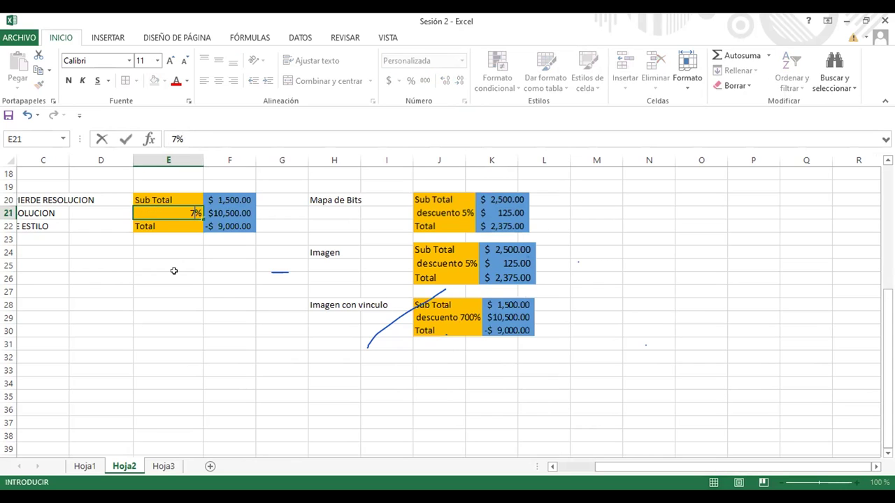
pyautogui.press('Return')
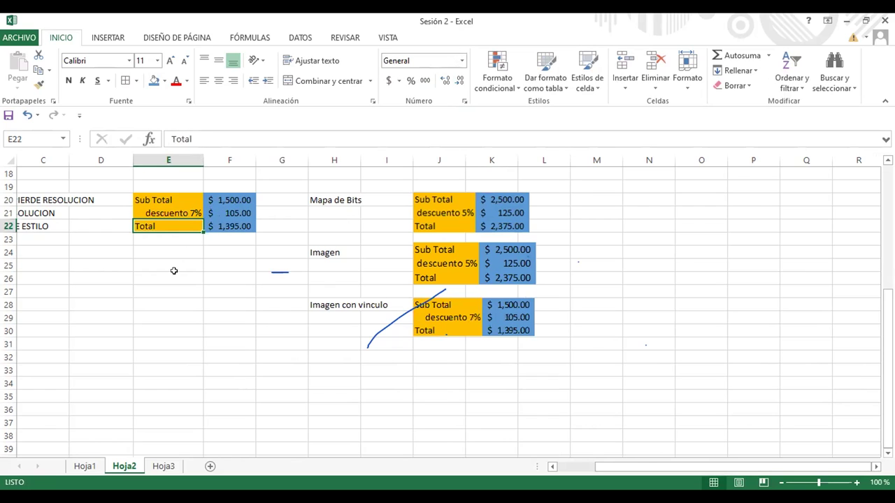
pyautogui.press('Up')
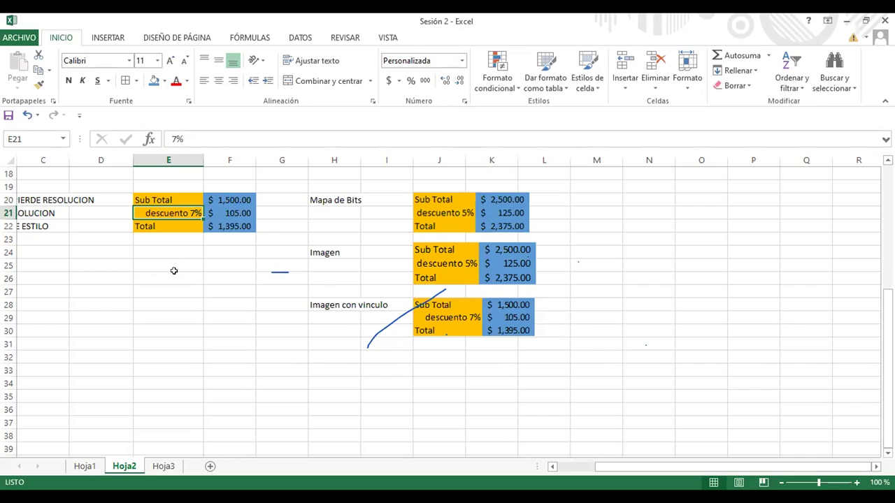
# Give the Sub Total, descuento and Total labels E20:E22 a green fill instead of orange
pyautogui.moveTo(225, 200); pyautogui.dragTo(226, 221)
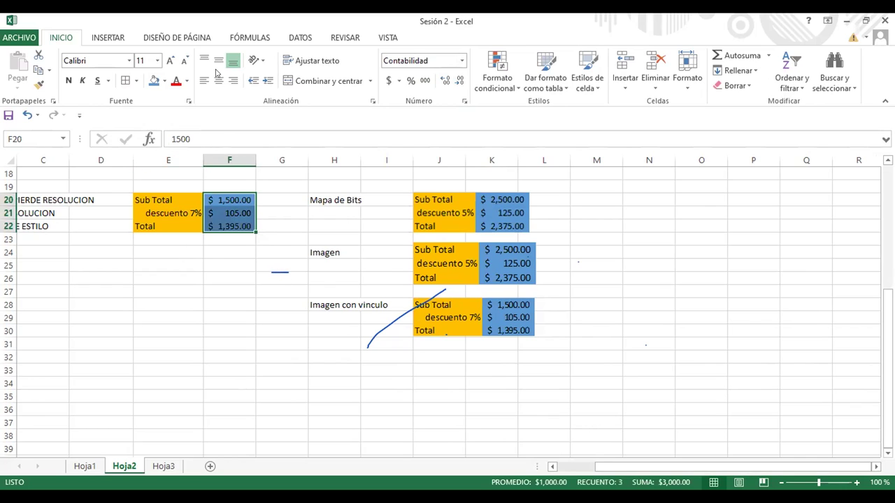
pyautogui.click(165, 80)
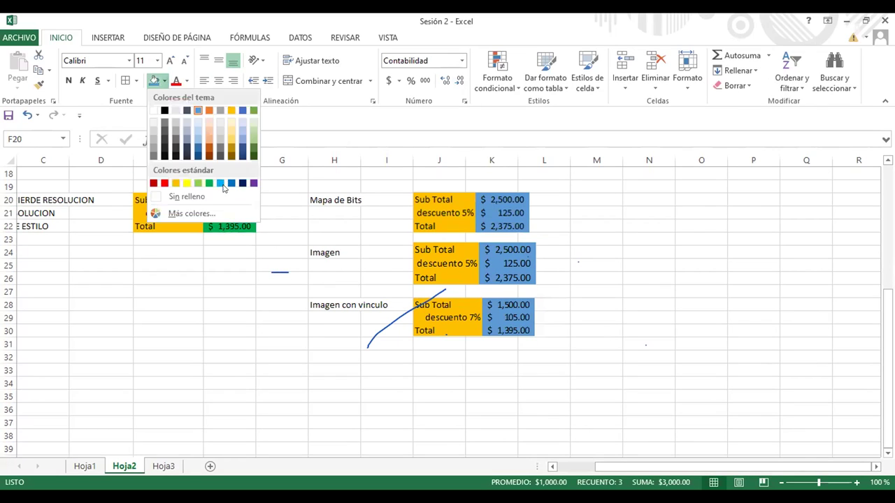
pyautogui.click(171, 229)
pyautogui.moveTo(168, 199); pyautogui.dragTo(171, 226)
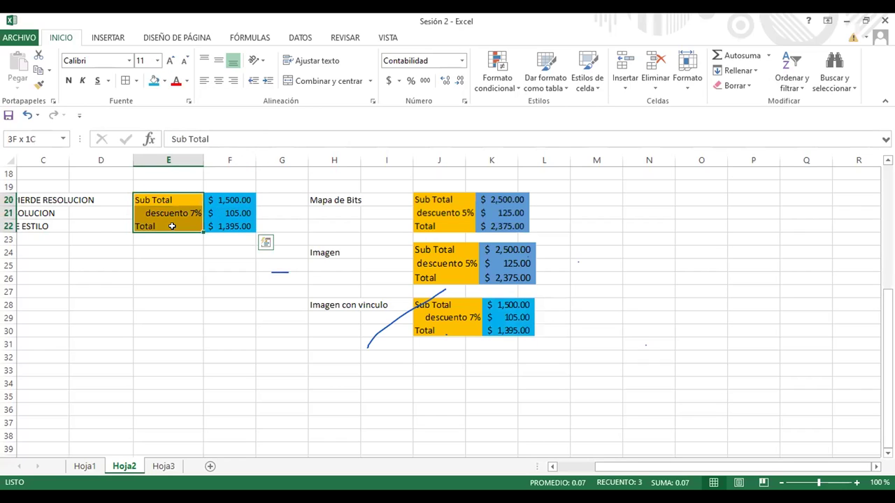
pyautogui.click(165, 80)
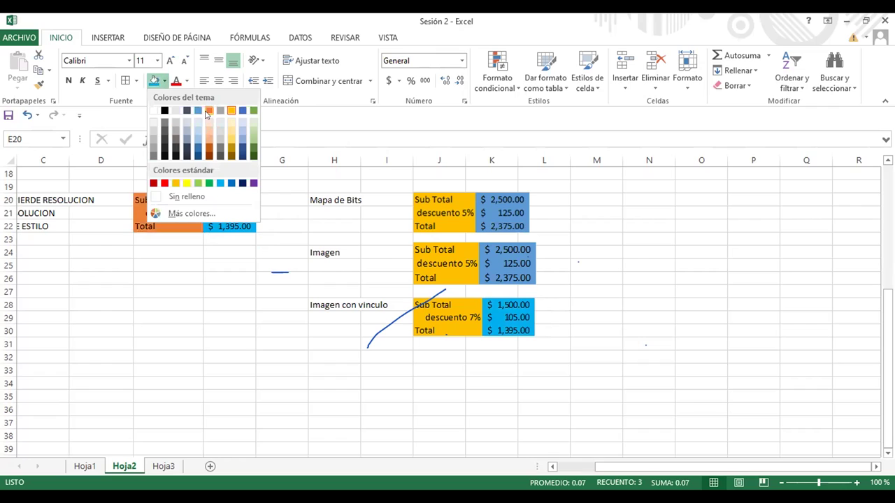
pyautogui.click(231, 110)
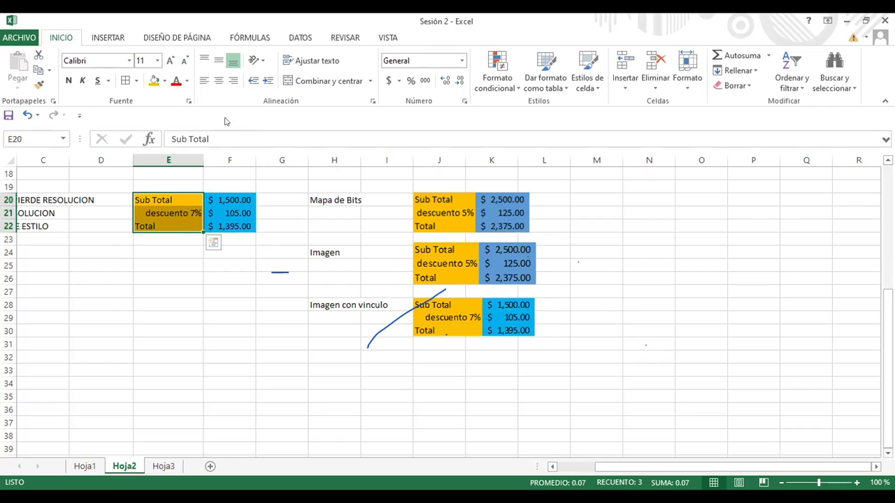
pyautogui.click(165, 81)
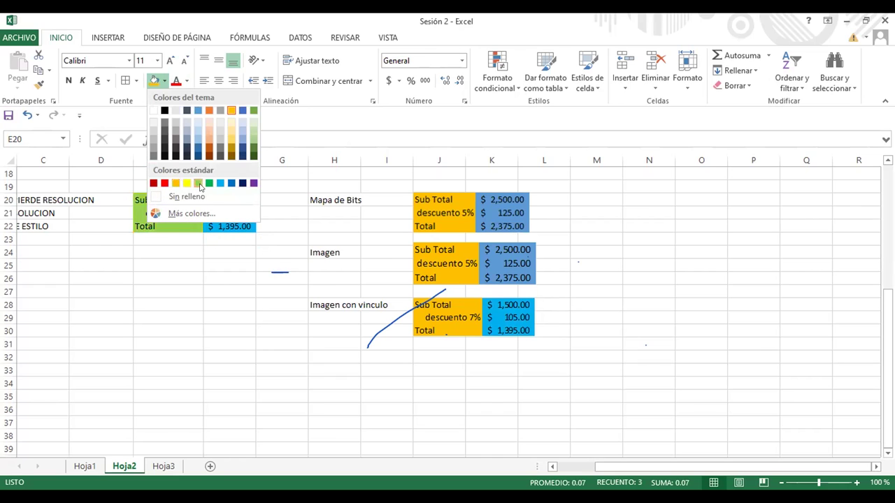
pyautogui.click(199, 184)
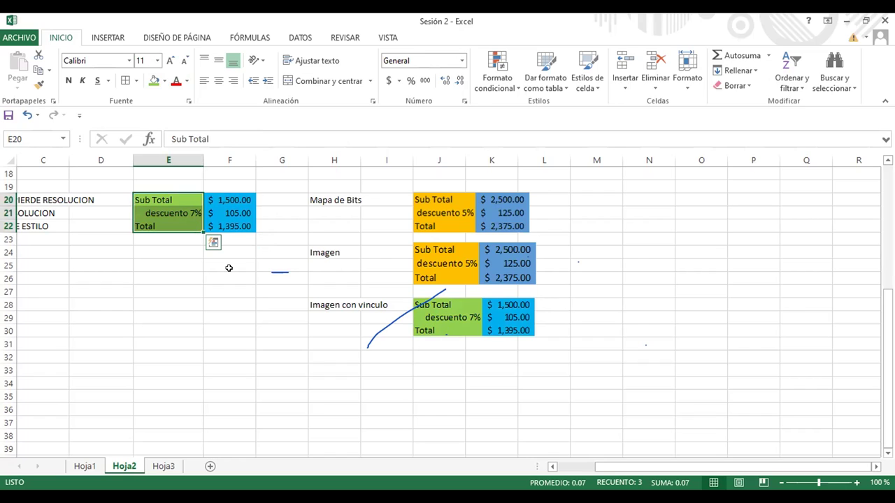
pyautogui.click(207, 208)
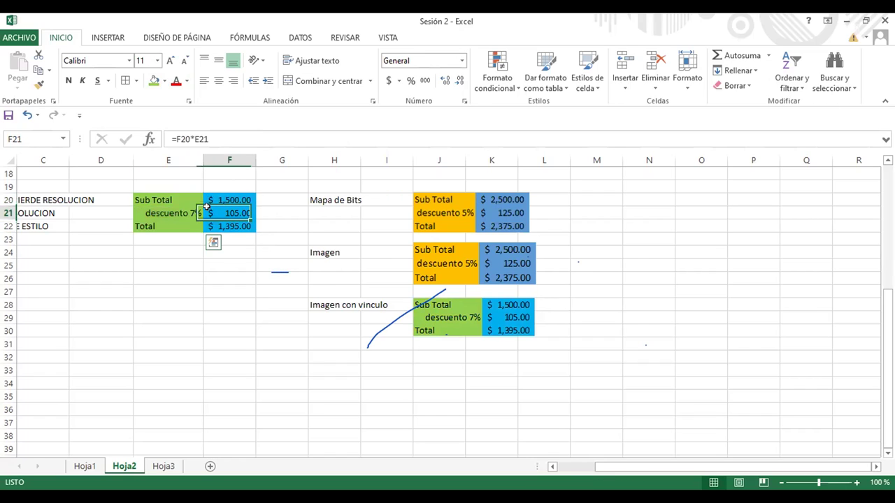
pyautogui.press('Escape')
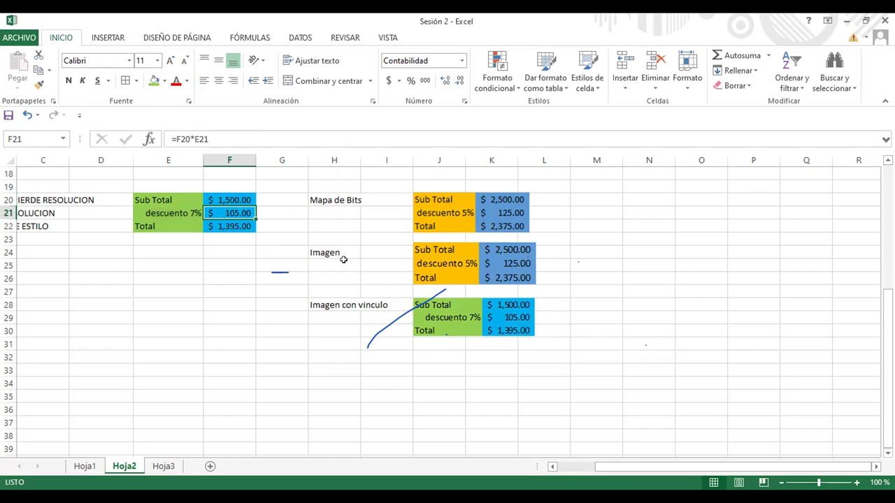
# Enlarge the linked picture at J28 proportionally to about J28–L31, then reselect E20:F22
pyautogui.click(429, 319)
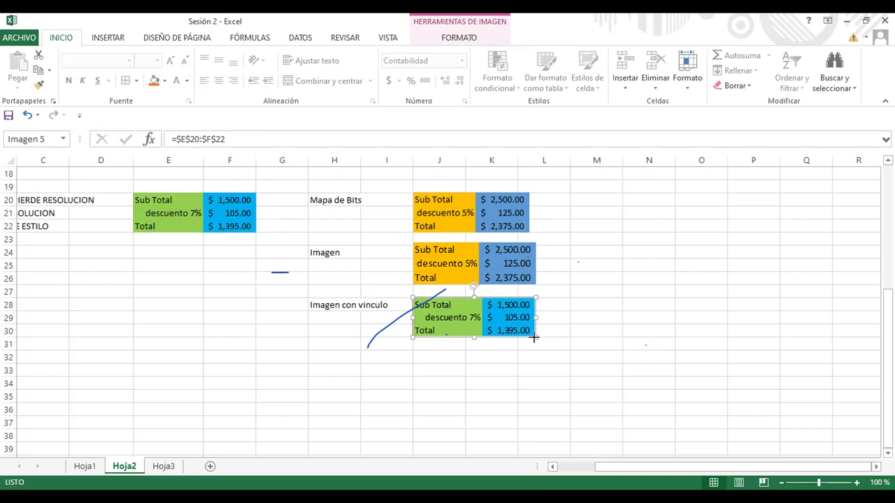
pyautogui.moveTo(534, 334); pyautogui.dragTo(543, 348)
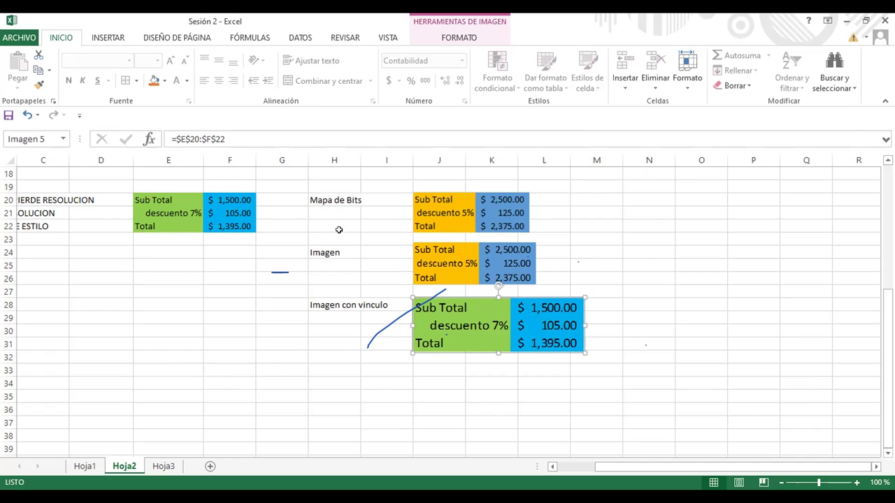
pyautogui.click(454, 202)
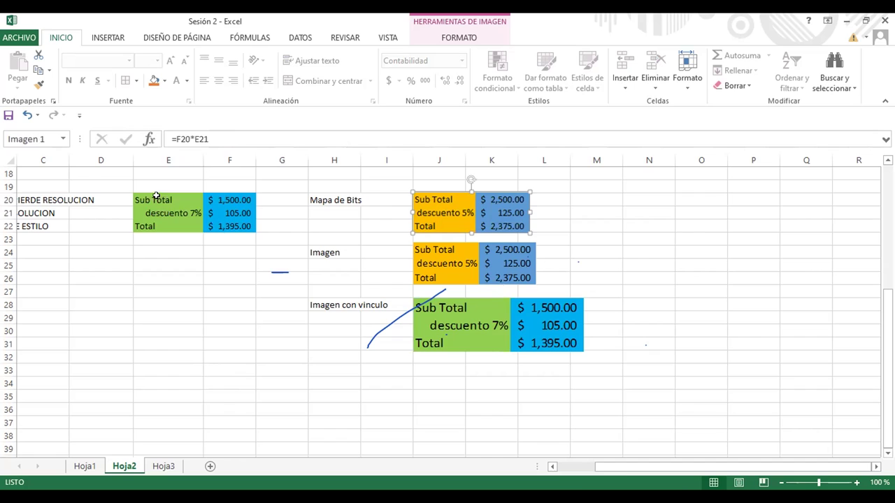
pyautogui.moveTo(156, 203); pyautogui.dragTo(219, 233)
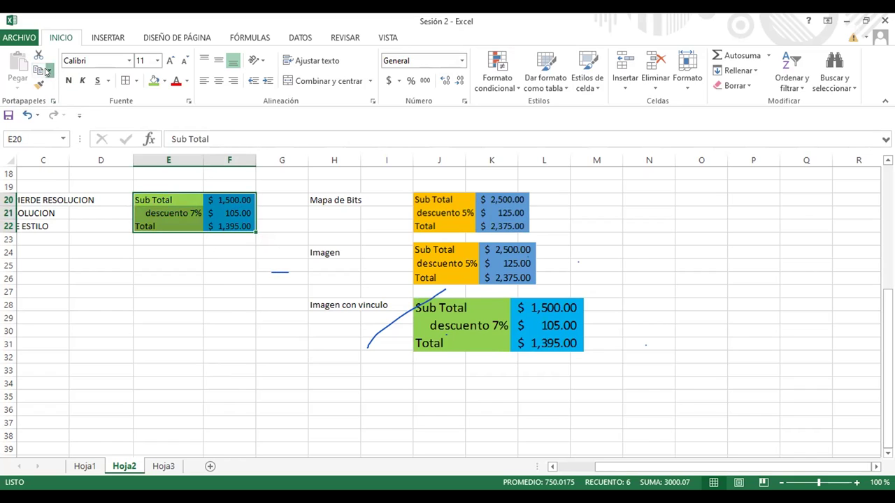
# Copy the green-labelled E20:F22 as an on-screen bitmap and pick J35 for pasting
pyautogui.click(47, 71)
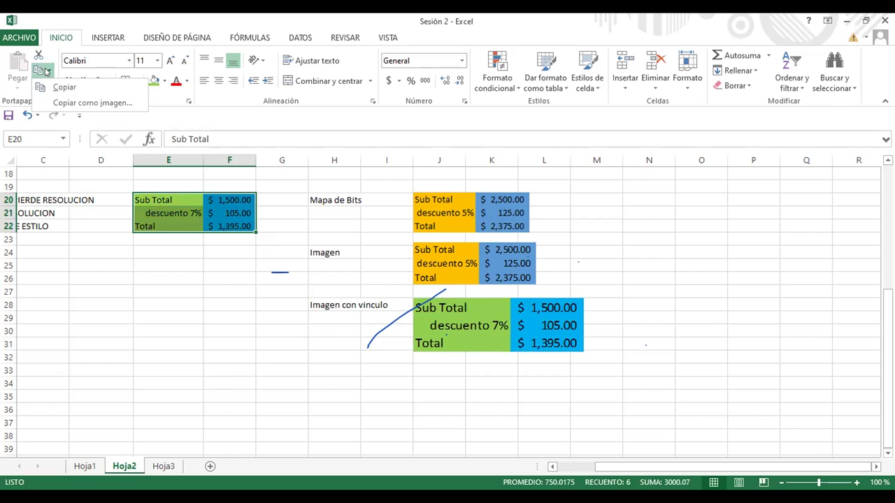
pyautogui.click(74, 104)
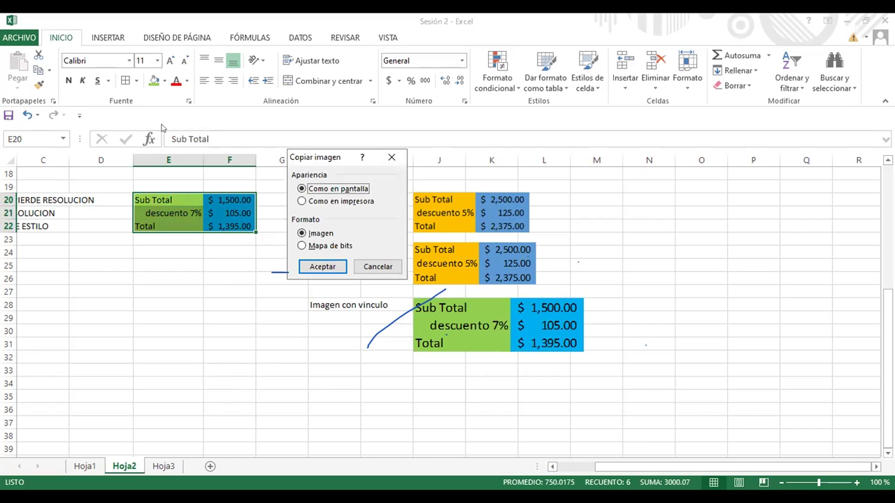
pyautogui.click(302, 246)
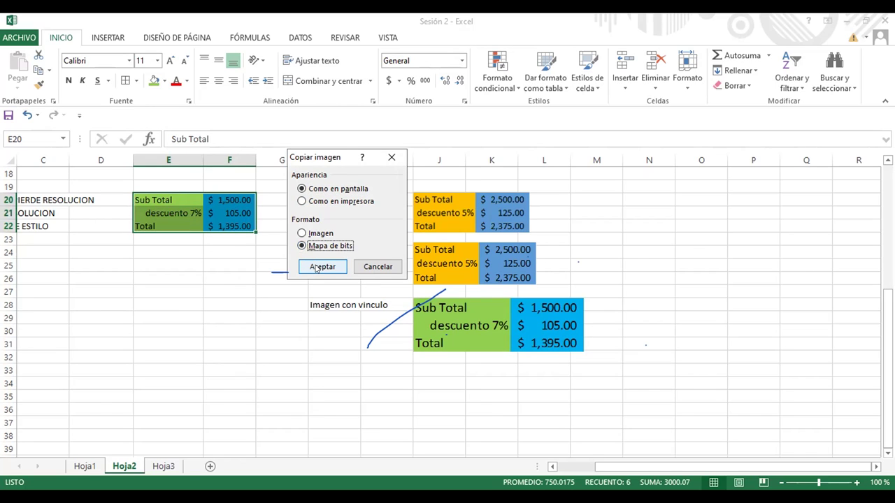
pyautogui.click(319, 264)
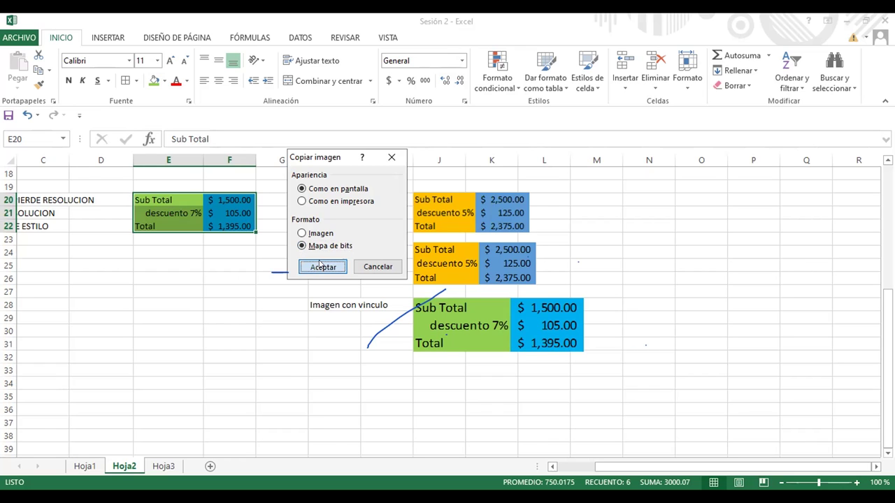
pyautogui.click(434, 192)
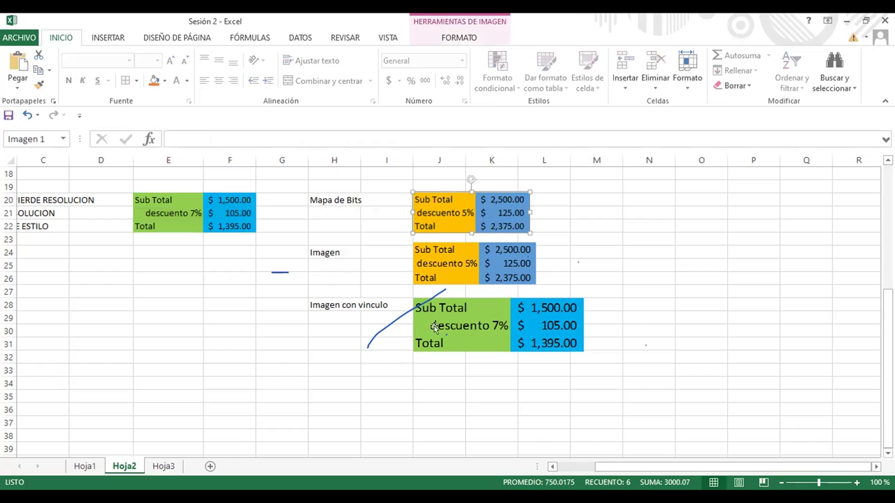
pyautogui.click(433, 396)
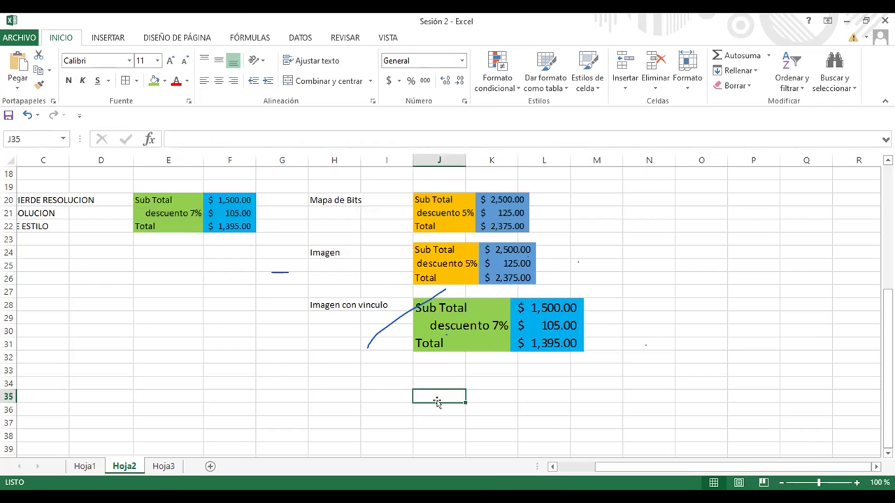
# Paste the discount-table bitmap at J35, then view Libro1's Sub total/IVA 13%/Total table copies
pyautogui.hotkey('ctrl', 'v')
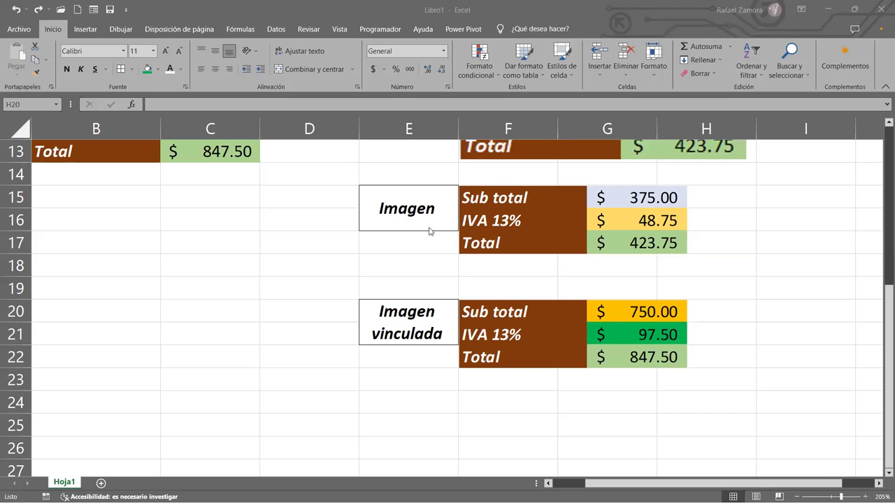
pyautogui.scroll(2, 429, 231)
pyautogui.scroll(-1, 430, 230)
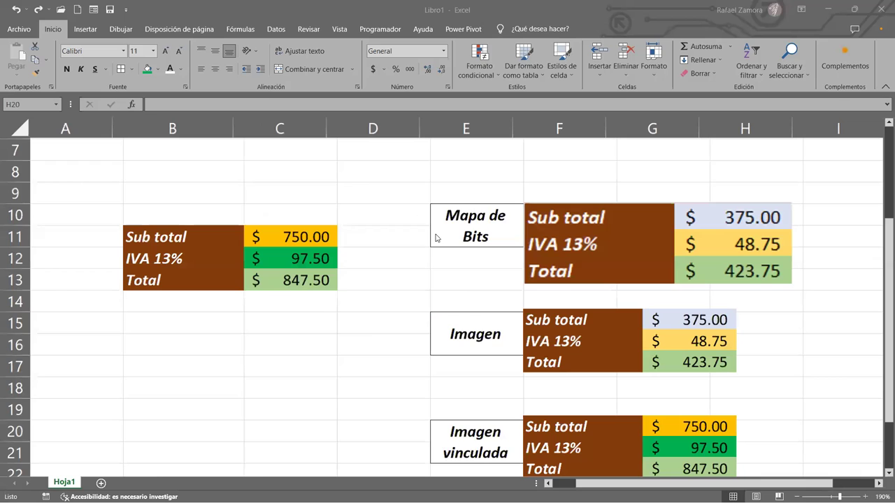
pyautogui.scroll(1, 436, 238)
pyautogui.scroll(-6, 308, 328)
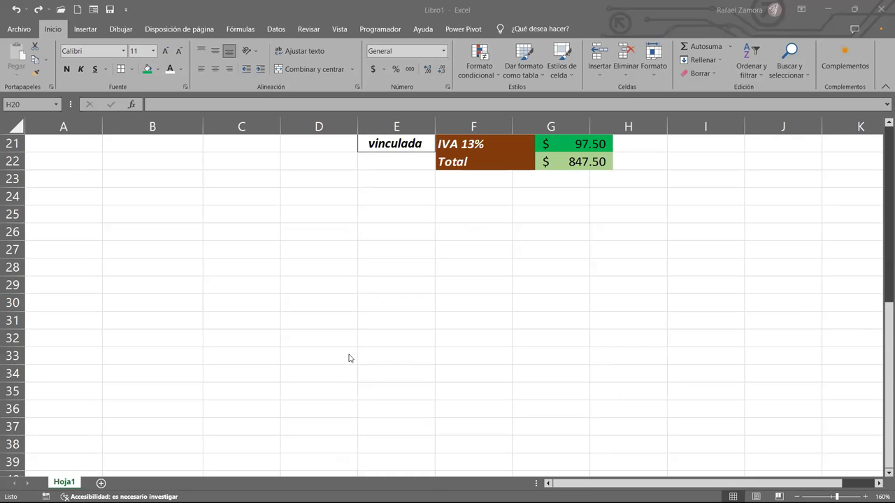
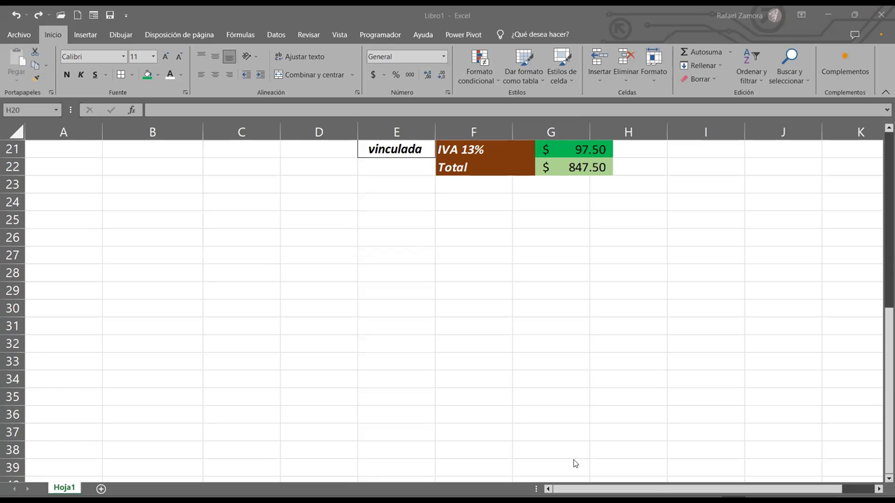
# Scroll up on Hoja1 to bring both totals tables into view
pyautogui.scroll(2, 112, 457)
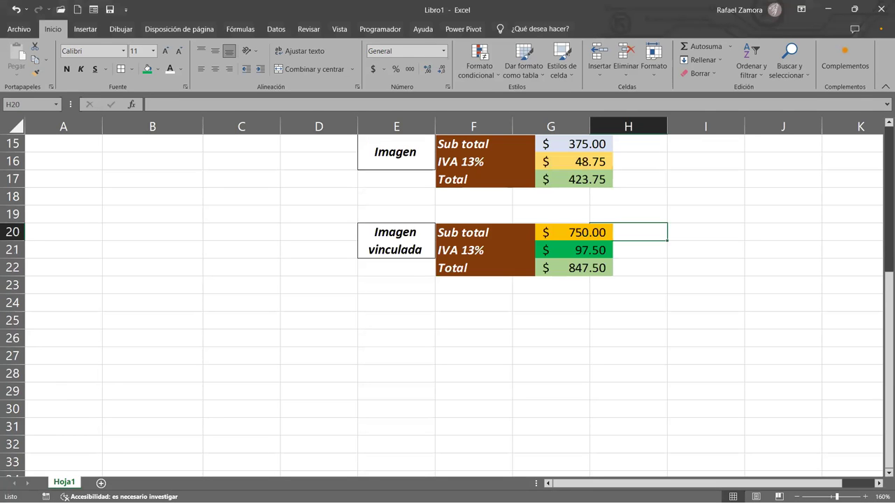
# Add a new blank sheet, Hoja2, beside Hoja1
pyautogui.click(102, 483)
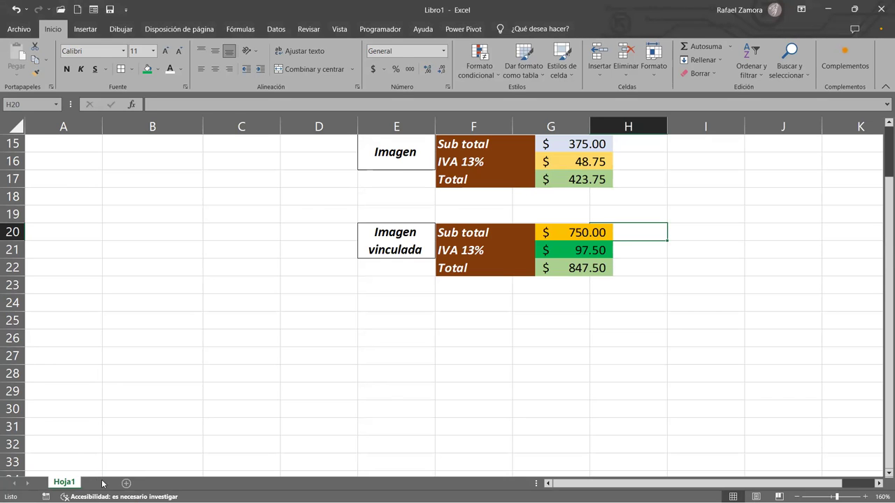
pyautogui.keyDown('ctrl'); pyautogui.scroll(4, 125, 326); pyautogui.keyUp('ctrl')
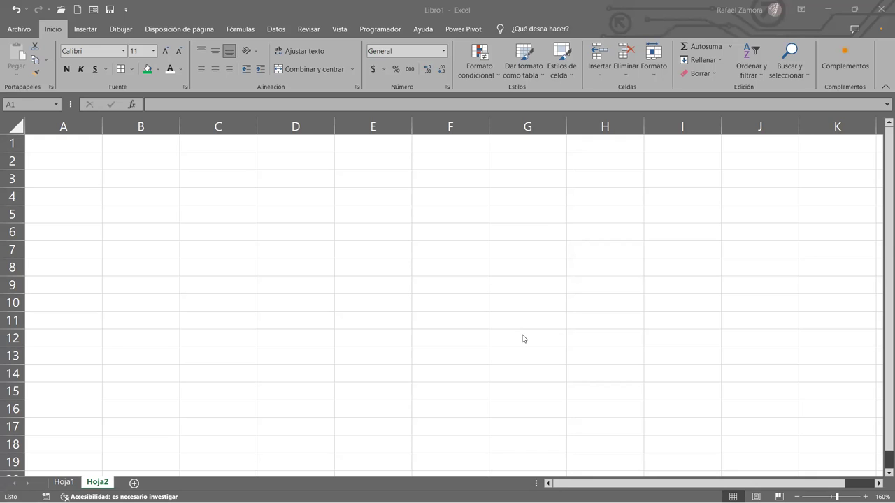
# Paste the Vendedor/Mes/Ventas table picture onto Hoja2 and shrink it to fit the sheet
pyautogui.hotkey('ctrl', 'v')
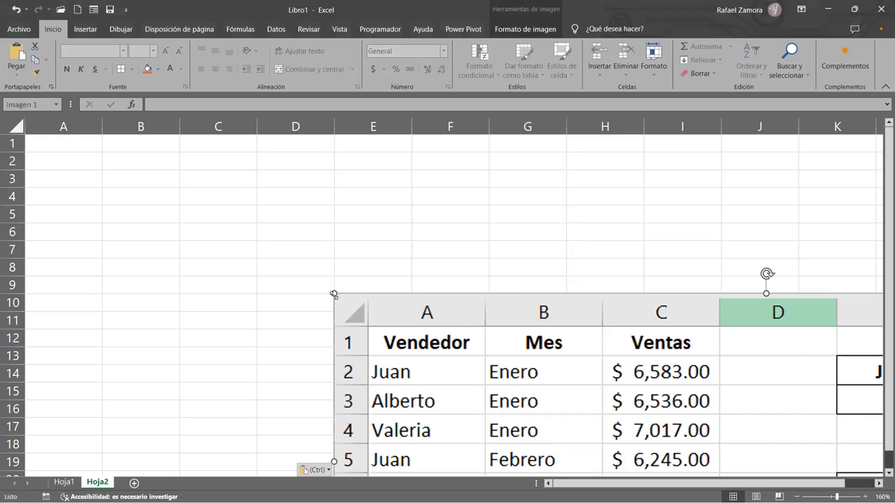
pyautogui.moveTo(334, 295); pyautogui.dragTo(471, 354)
pyautogui.moveTo(549, 375)
pyautogui.mouseDown()
pyautogui.moveTo(389, 260)
pyautogui.moveTo(228, 204)
pyautogui.mouseUp()
pyautogui.moveTo(173, 178); pyautogui.dragTo(396, 266)
pyautogui.moveTo(798, 442); pyautogui.dragTo(571, 436)
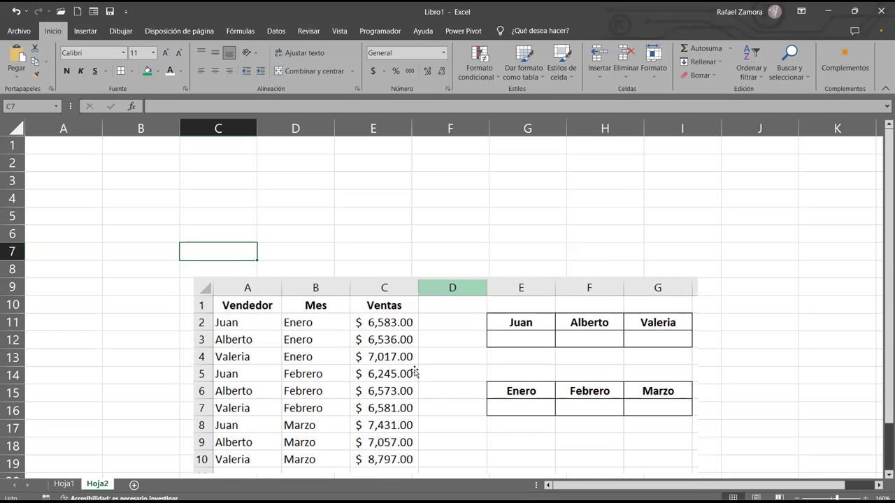
# Drag the table picture so it covers roughly columns E–J, rows 4–14
pyautogui.moveTo(424, 369); pyautogui.dragTo(540, 330)
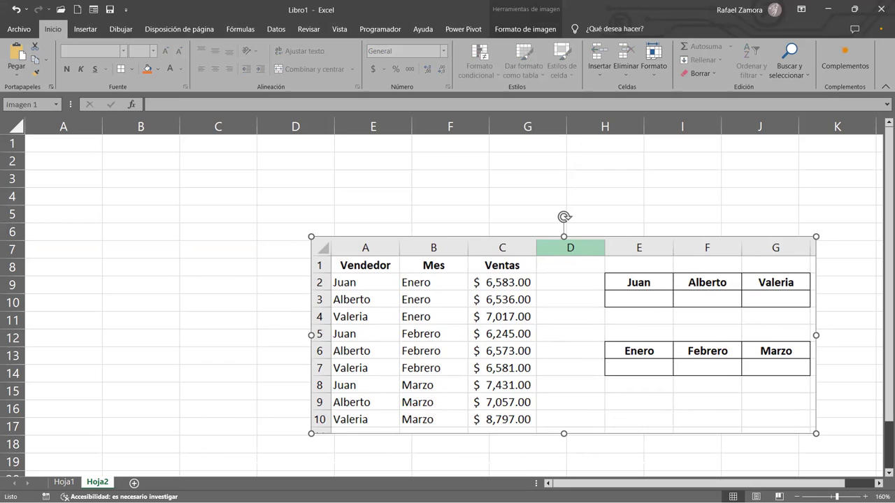
pyautogui.moveTo(540, 334); pyautogui.dragTo(433, 308)
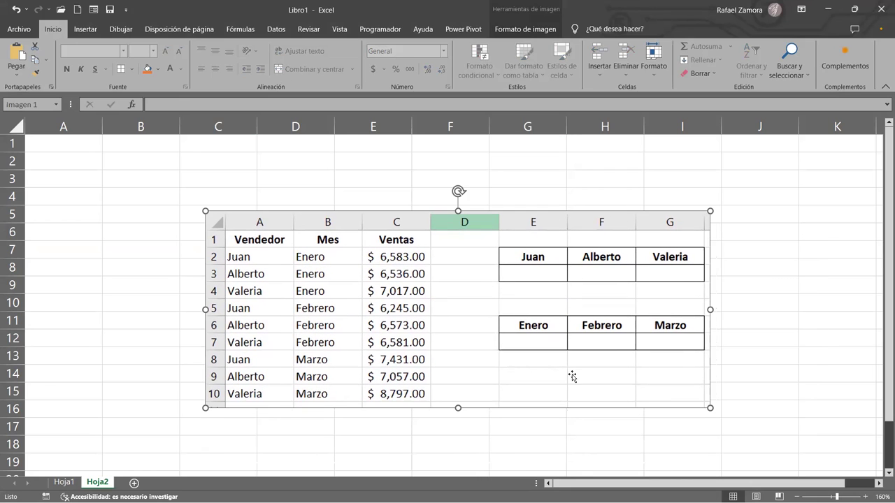
pyautogui.moveTo(573, 371); pyautogui.dragTo(510, 340)
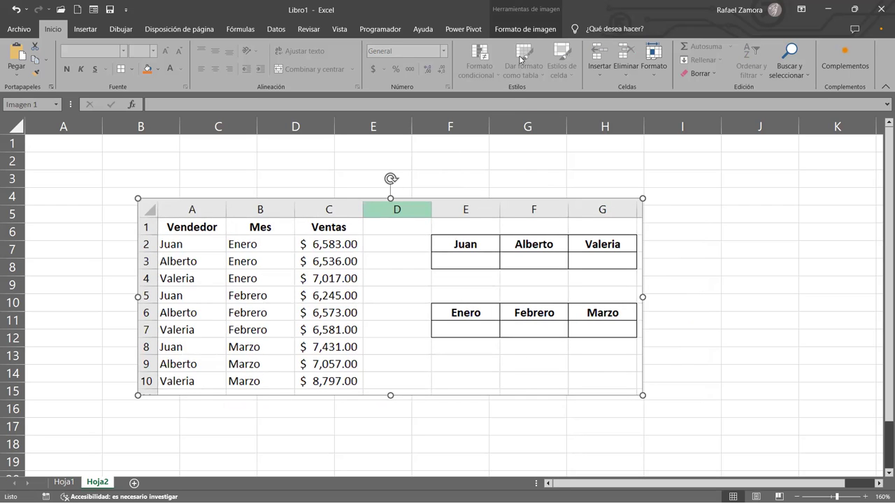
pyautogui.moveTo(342, 220); pyautogui.dragTo(469, 217)
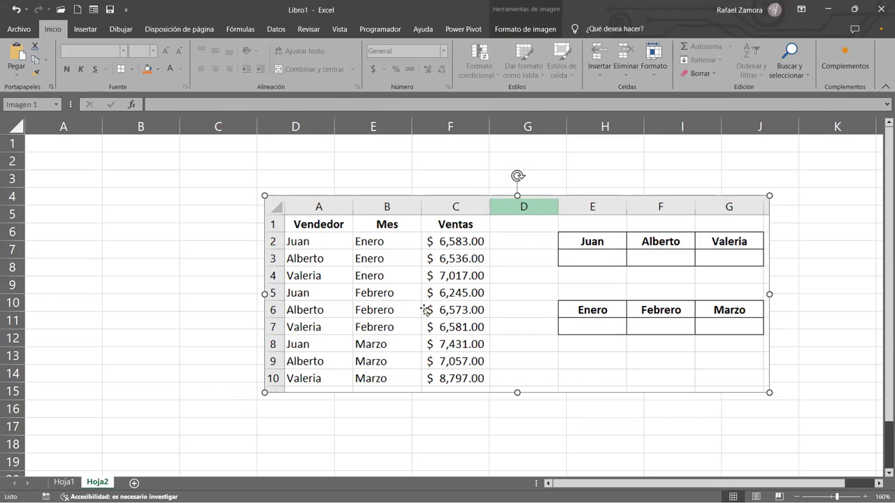
pyautogui.moveTo(425, 313); pyautogui.dragTo(492, 304)
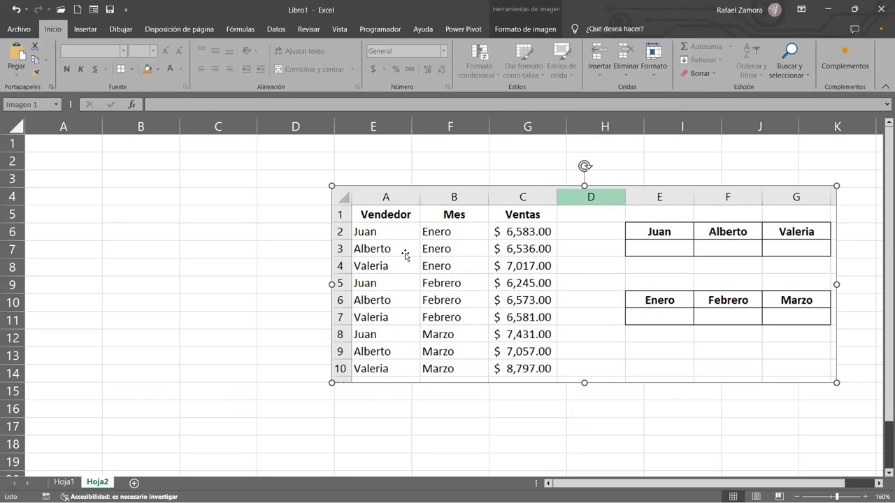
# Enter centred, bold headers Vendedor, Mes and Ventas in A1:C1
pyautogui.click(68, 144)
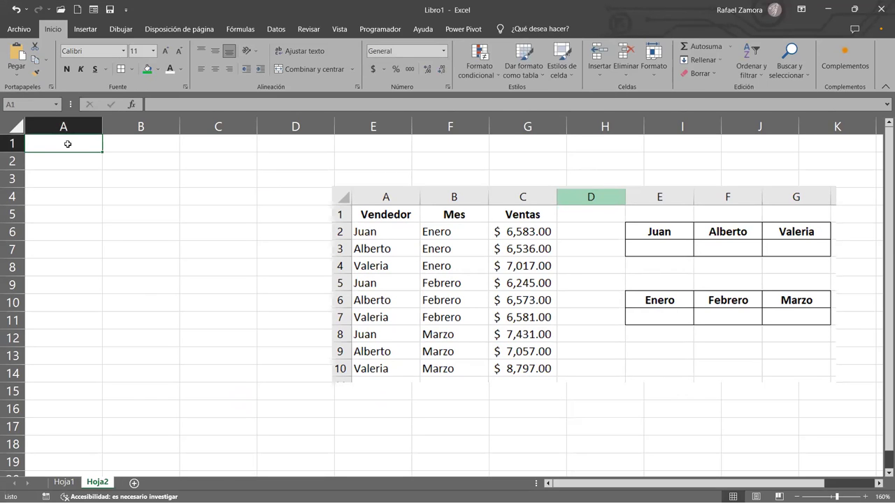
pyautogui.write('Vendedor')
pyautogui.press('Return')
pyautogui.click(66, 143)
pyautogui.press('Tab')
pyautogui.write('Mes')
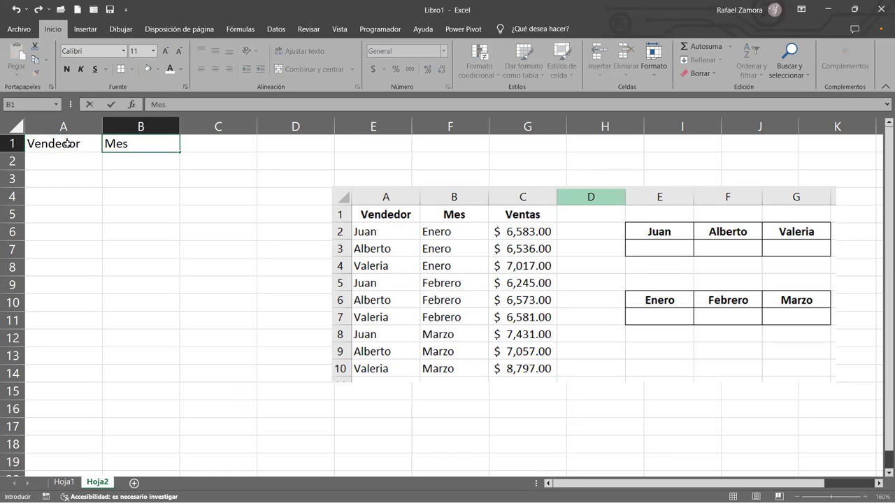
pyautogui.press('Tab')
pyautogui.write('Ventas')
pyautogui.press('Return')
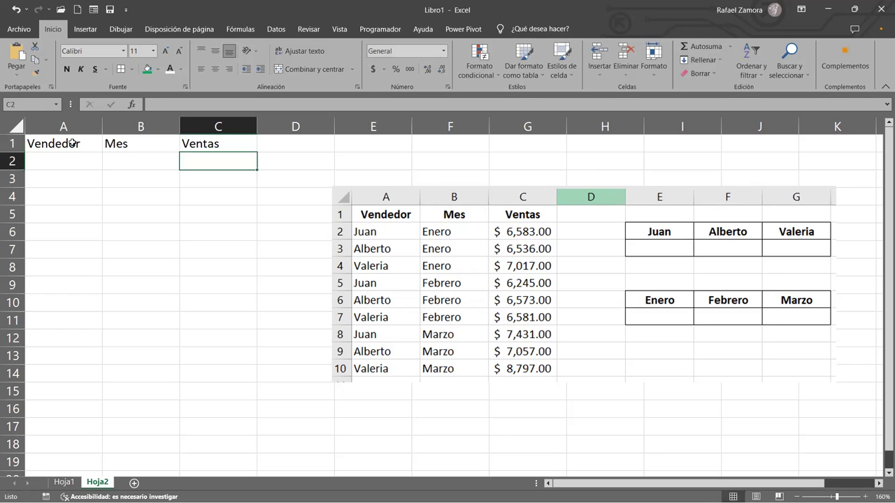
pyautogui.moveTo(70, 142); pyautogui.dragTo(219, 147)
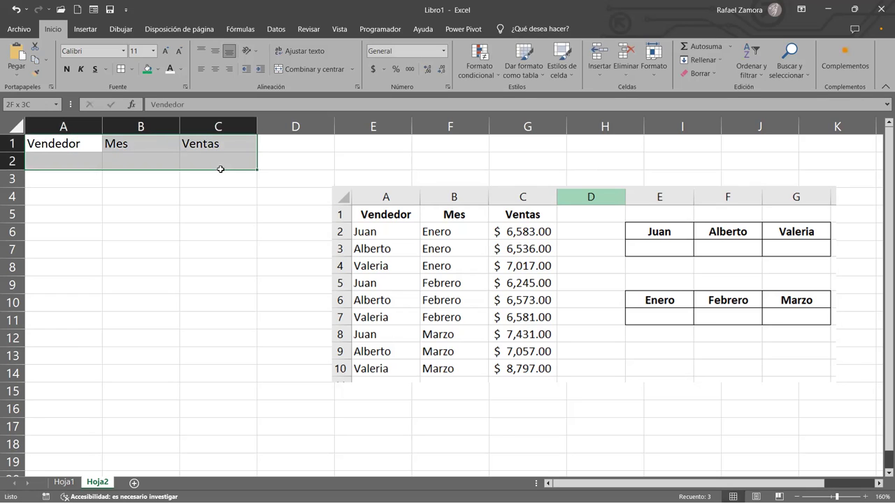
pyautogui.click(216, 70)
pyautogui.hotkey('ctrl', 'n')
# Type the seller names Juan, Alberto and Valeria into A2:A4
pyautogui.click(98, 173)
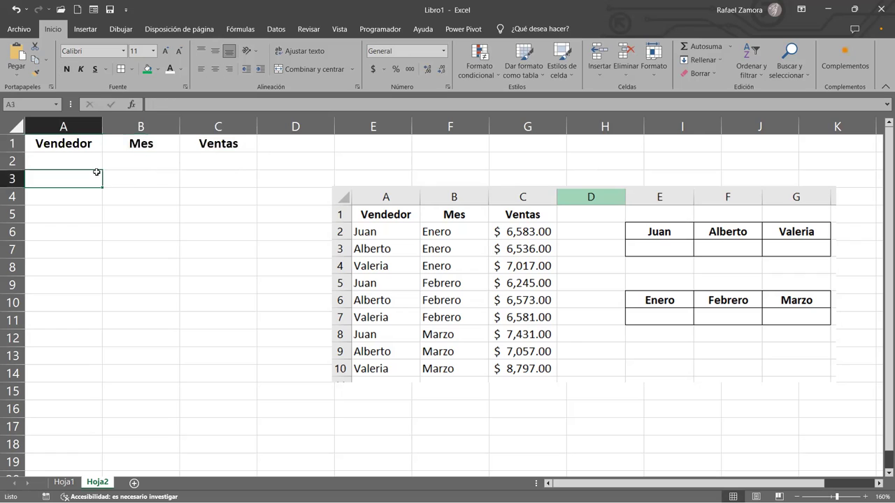
pyautogui.click(83, 161)
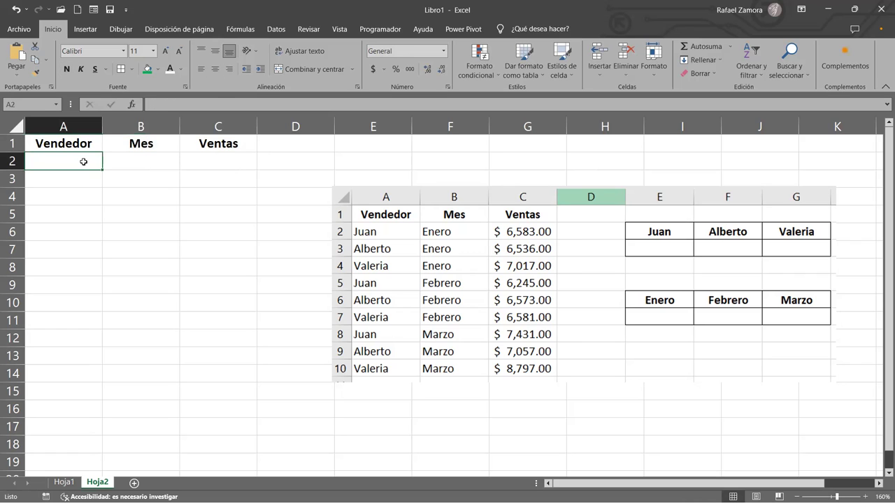
pyautogui.write('Juan')
pyautogui.press('Return')
pyautogui.write('Alberto')
pyautogui.press('Return')
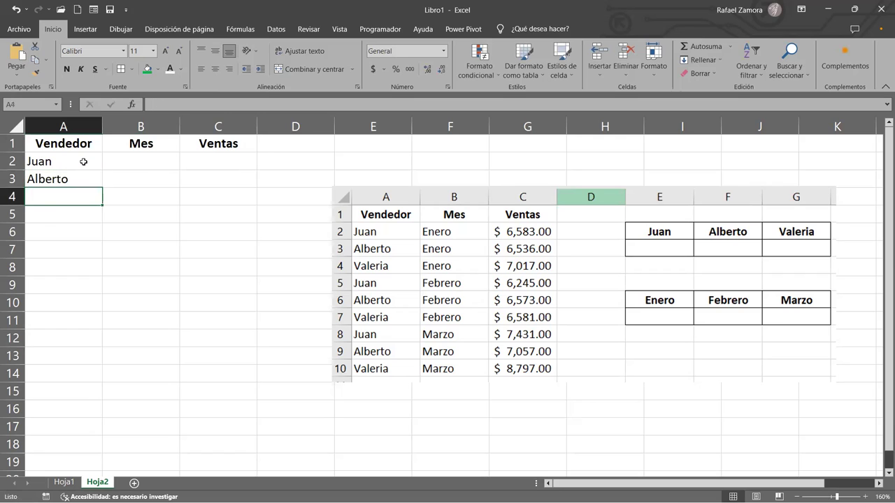
pyautogui.write('Valeria')
pyautogui.press('Return')
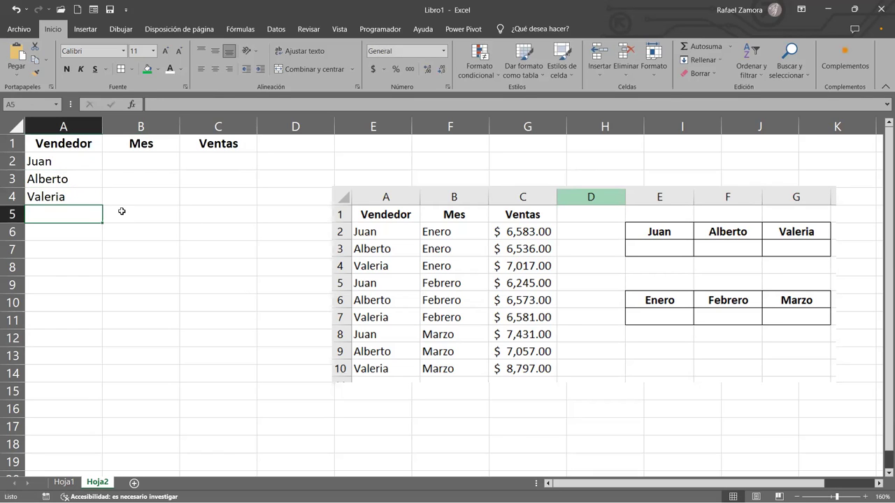
# Copy the names into A5:A7, then AutoComplete Juan, Alberto, Valeria into A8:A10
pyautogui.click(68, 167)
pyautogui.moveTo(69, 199); pyautogui.dragTo(69, 199)
pyautogui.hotkey('ctrl', 'c')
pyautogui.click(81, 219)
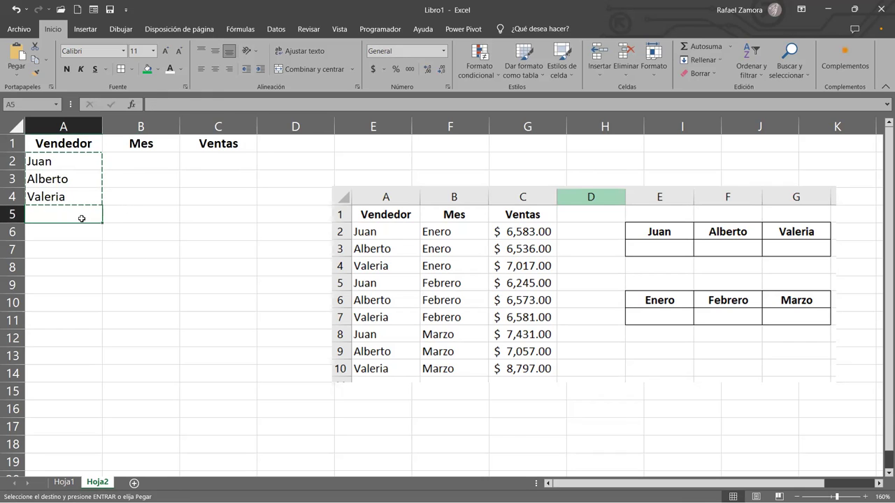
pyautogui.hotkey('ctrl', 'v')
pyautogui.click(66, 266)
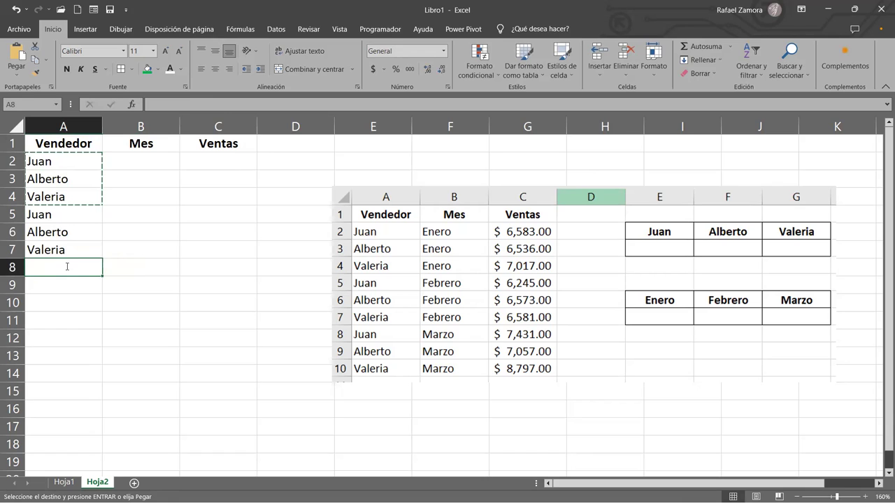
pyautogui.write('j')
pyautogui.press('Return')
pyautogui.write('a')
pyautogui.press('Return')
pyautogui.write('v')
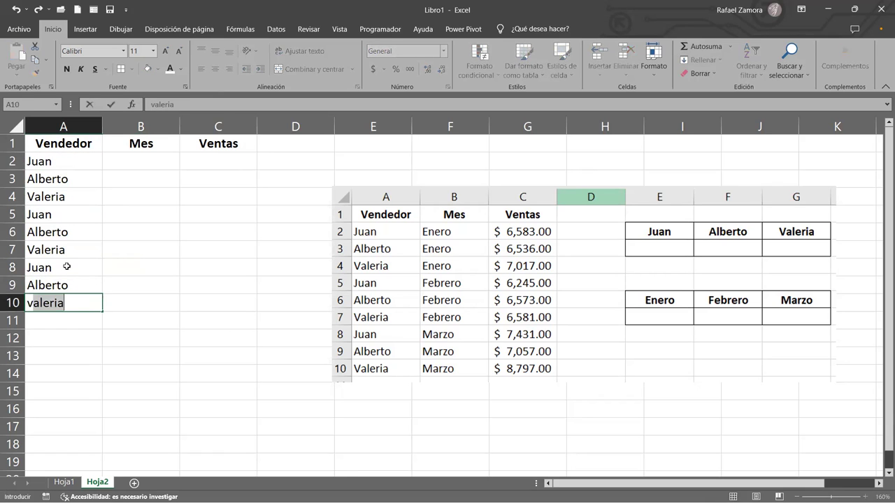
pyautogui.press('Return')
# Fill B2:B4 with Enero, using the fill handle with Copiar celdas
pyautogui.click(149, 166)
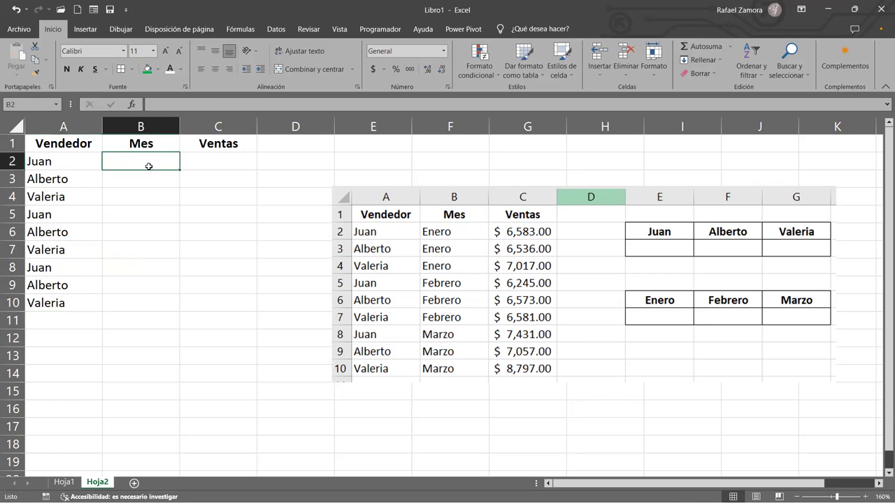
pyautogui.write('Enero')
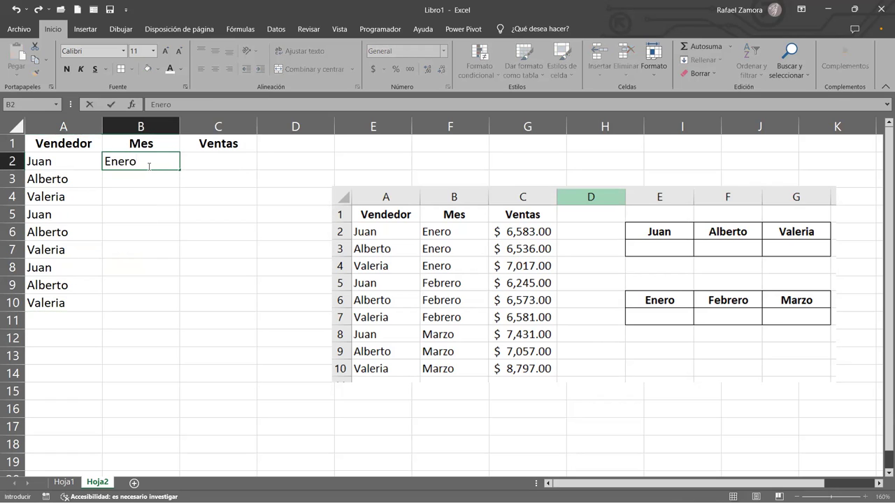
pyautogui.press('Return')
pyautogui.click(167, 154)
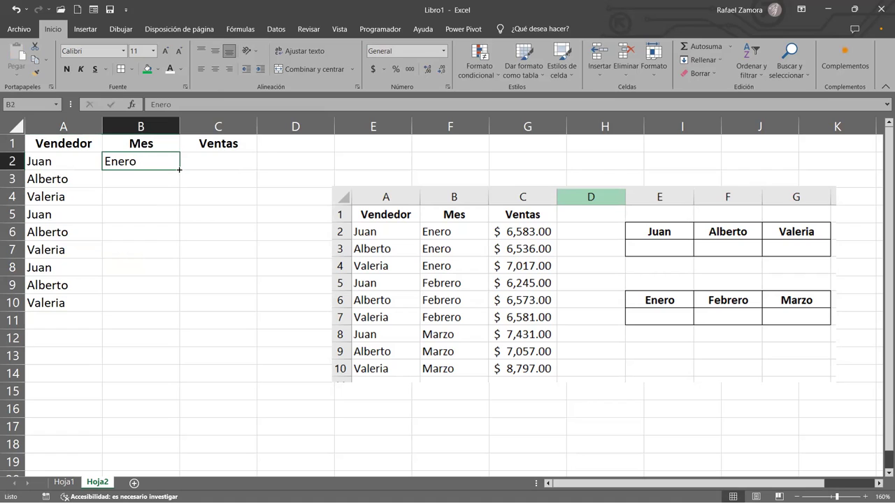
pyautogui.moveTo(179, 170); pyautogui.dragTo(175, 197)
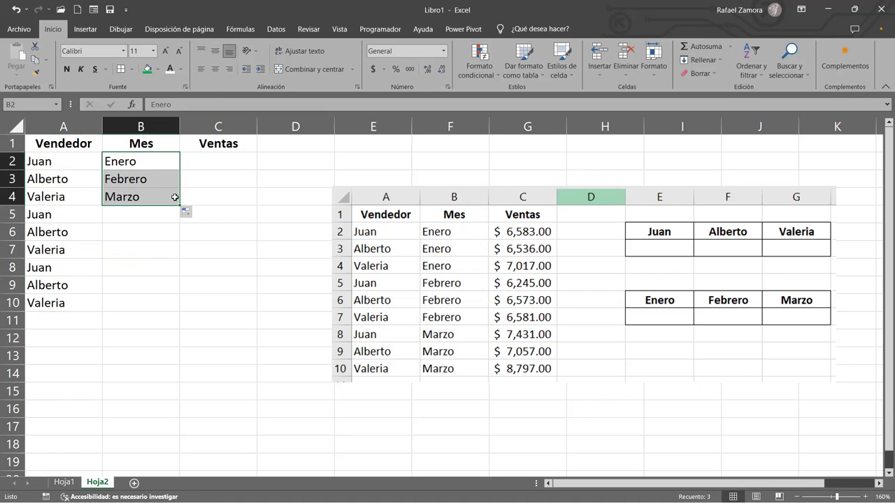
pyautogui.click(187, 212)
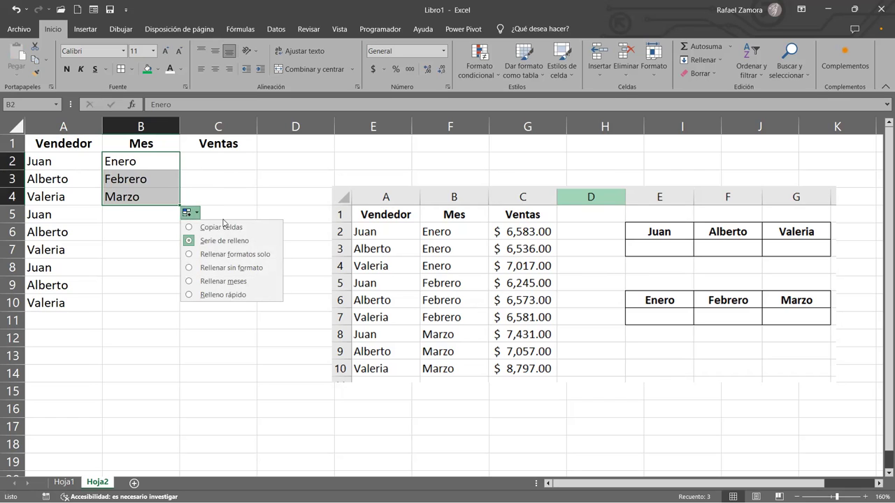
pyautogui.click(221, 226)
# Enter Febrero in B5:B7, correcting the Febreo typo
pyautogui.click(163, 213)
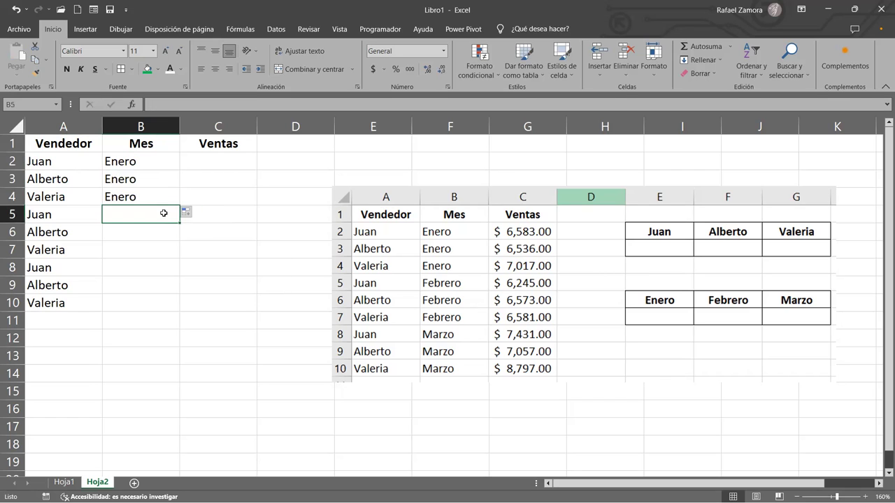
pyautogui.write('Febreo')
pyautogui.press('BackSpace')
pyautogui.write('ro')
pyautogui.press('Return')
pyautogui.write('f')
pyautogui.press('Return')
pyautogui.write('f')
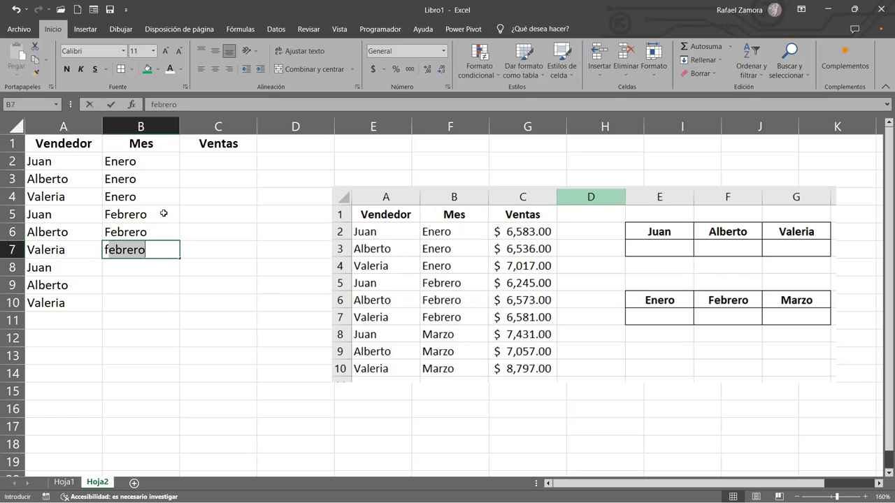
pyautogui.press('Return')
# Enter Marzo in B8 and copy it into B9:B10
pyautogui.write('Mar')
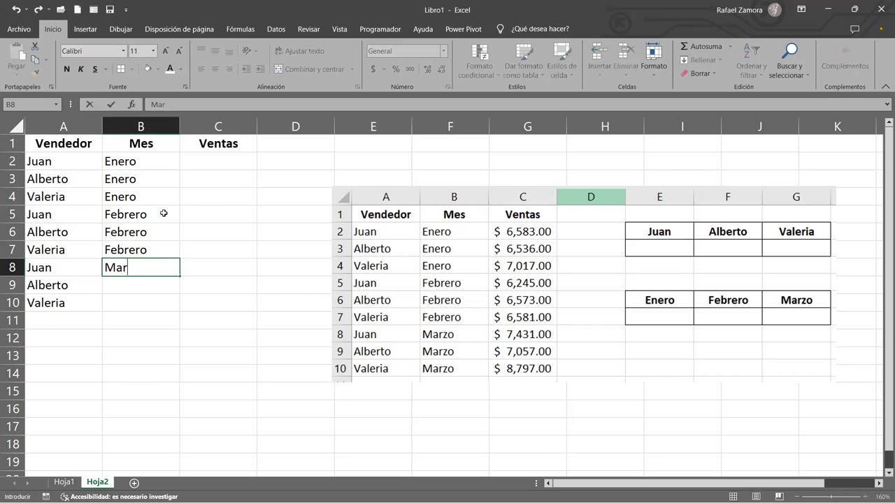
pyautogui.write('zo')
pyautogui.press('Return')
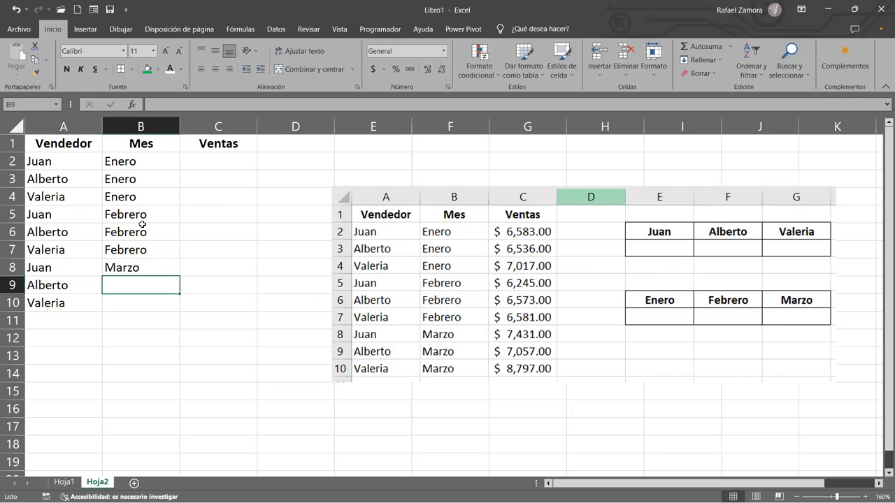
pyautogui.click(154, 268)
pyautogui.hotkey('ctrl', 'c')
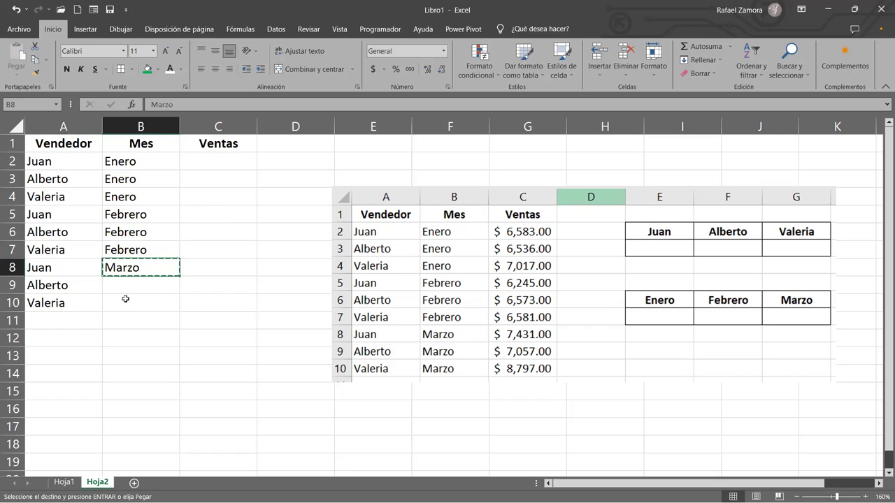
pyautogui.moveTo(132, 289); pyautogui.dragTo(133, 304)
pyautogui.press('Return')
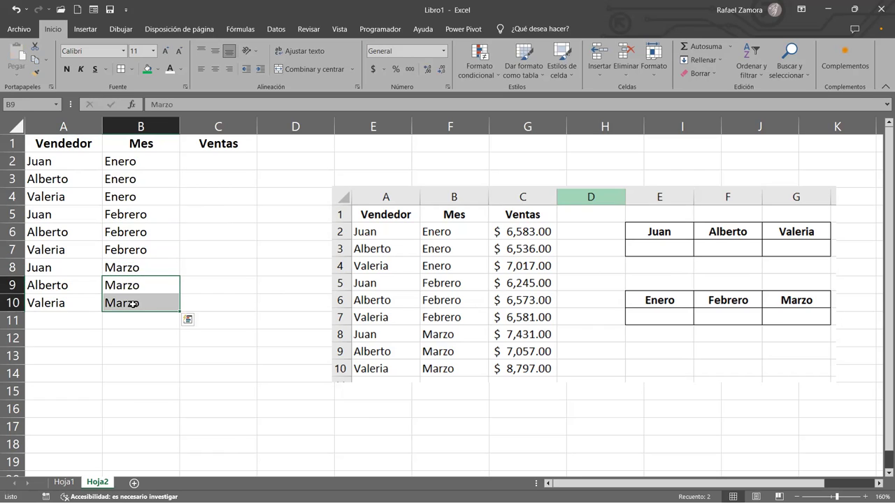
pyautogui.press('Escape')
# Copy the table picture and move it beside the Mes column, around columns C–I, rows 2–12
pyautogui.moveTo(555, 267)
pyautogui.mouseDown()
pyautogui.moveTo(400, 301)
pyautogui.moveTo(389, 333)
pyautogui.moveTo(433, 250)
pyautogui.moveTo(401, 216)
pyautogui.moveTo(400, 252)
pyautogui.mouseUp()
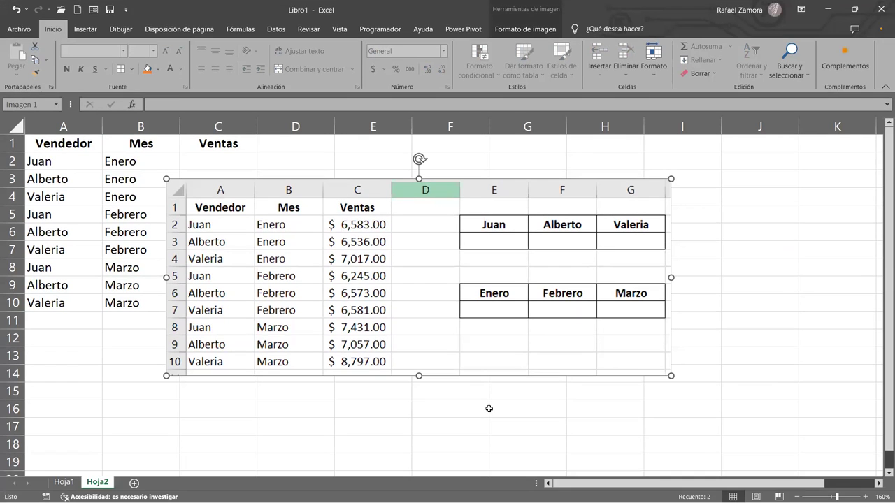
pyautogui.hotkey('ctrl', 'c')
pyautogui.hotkey('alt', 'Tab')
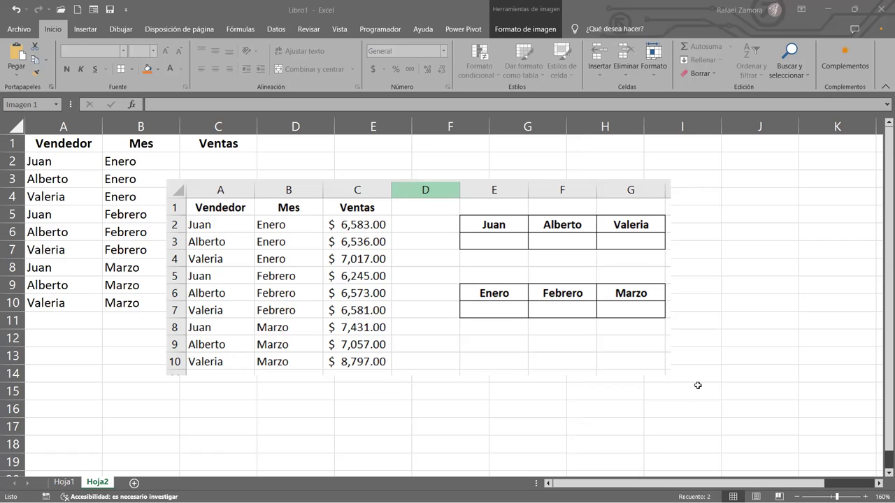
pyautogui.click(691, 407)
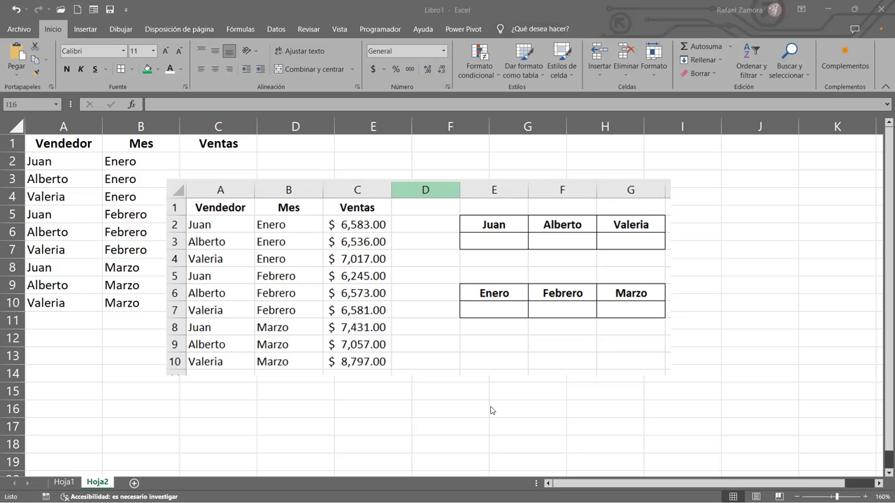
pyautogui.click(563, 208)
pyautogui.moveTo(507, 205); pyautogui.dragTo(521, 183)
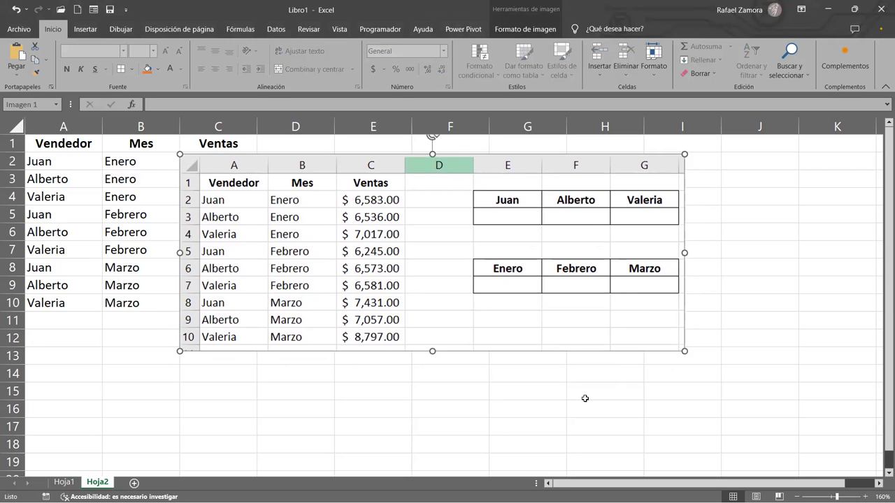